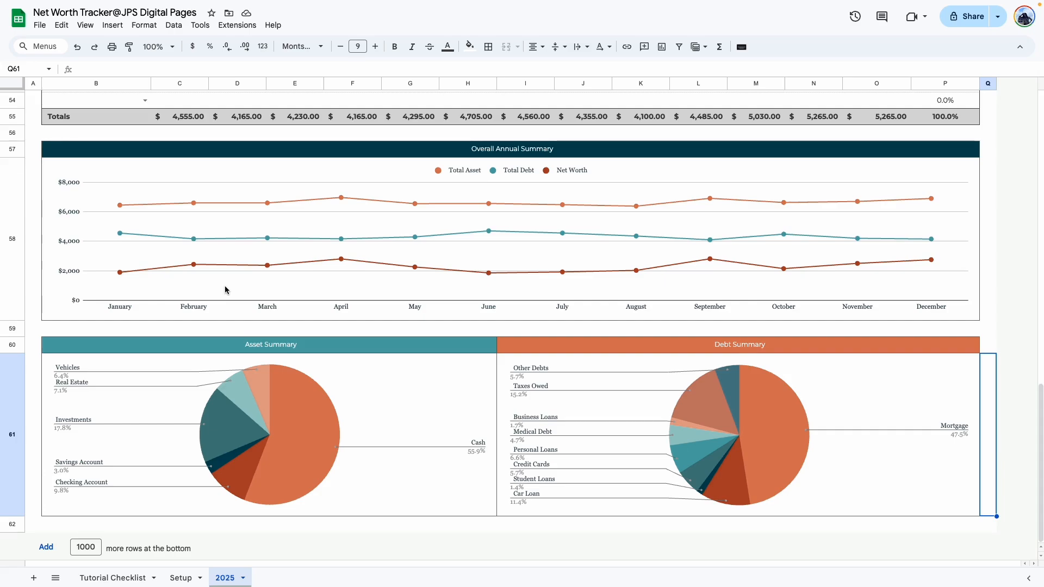
- Open the Tutorial Checklist sheet and tick off the Template Overview task
{"action": "left_click", "coordinate": [115, 577]}
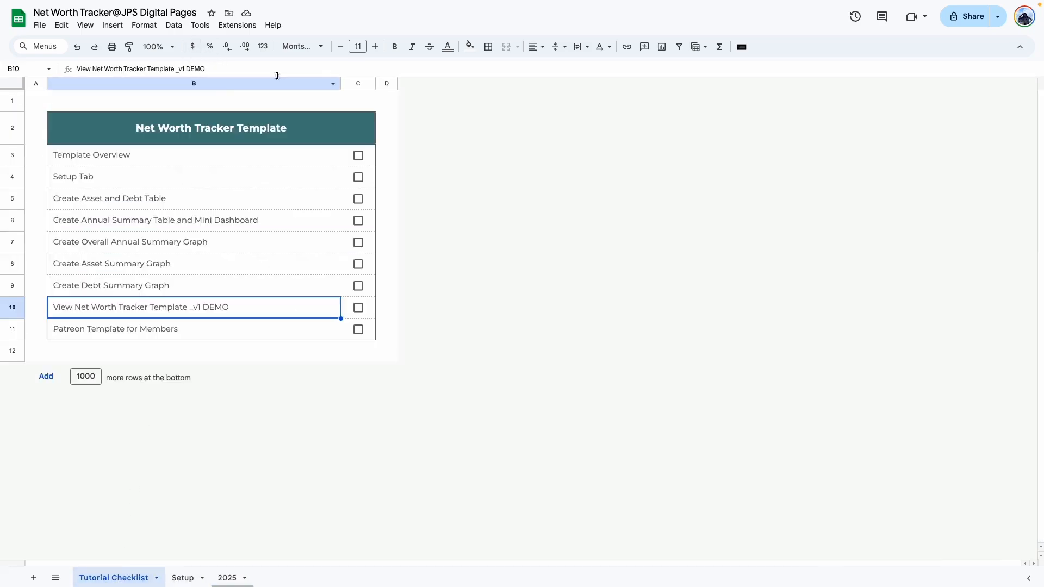
{"action": "left_click", "coordinate": [172, 48]}
{"action": "left_click", "coordinate": [156, 155]}
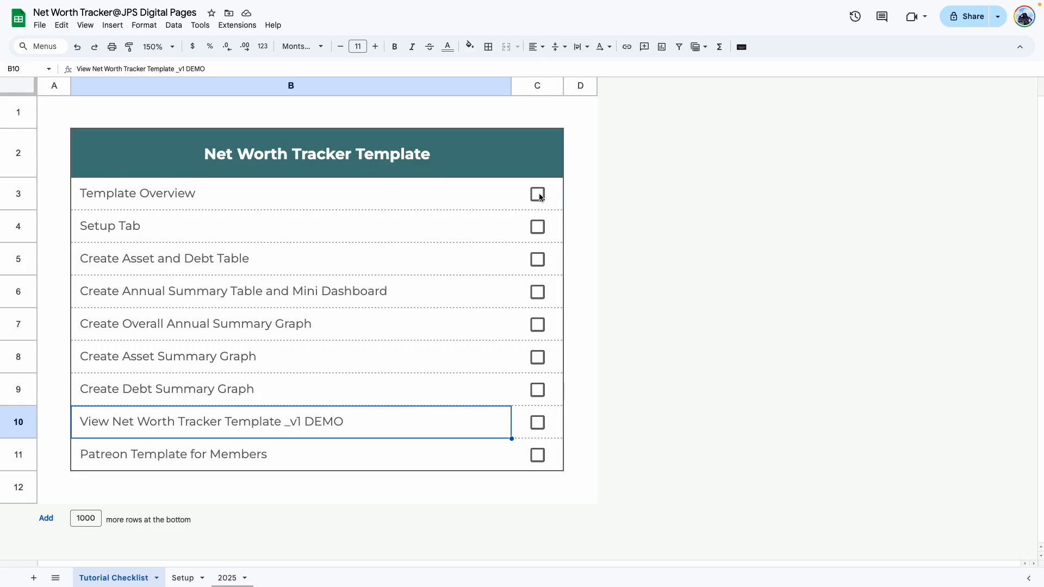
{"action": "left_click", "coordinate": [538, 196]}
{"action": "left_click", "coordinate": [594, 228]}
{"action": "left_click", "coordinate": [282, 229]}
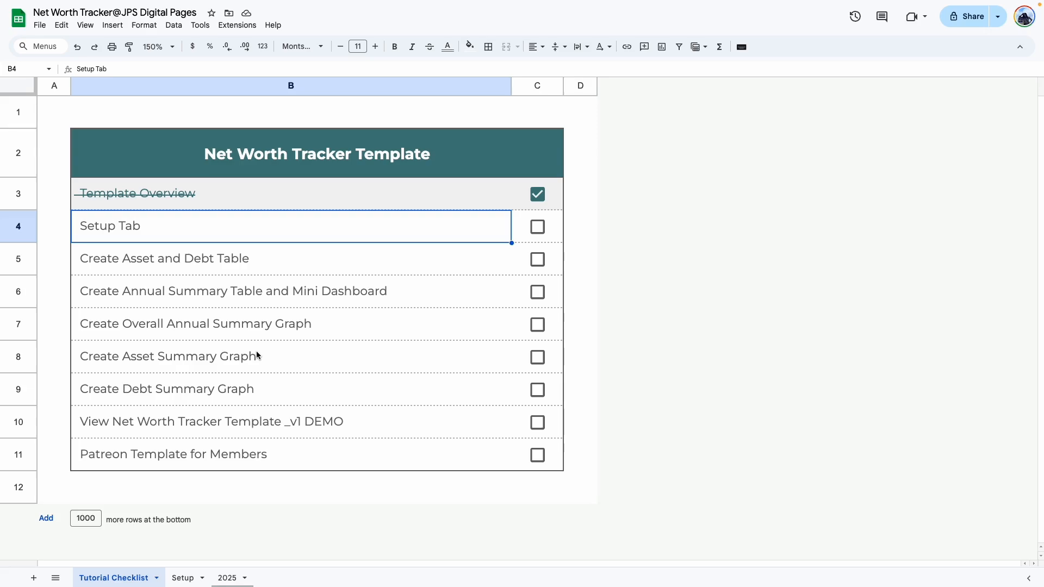
- Examine the checklist's remaining tasks and the sample asset and debt categories on the Setup sheet
{"action": "left_click", "coordinate": [272, 261]}
{"action": "left_click", "coordinate": [294, 355]}
{"action": "left_click", "coordinate": [188, 233]}
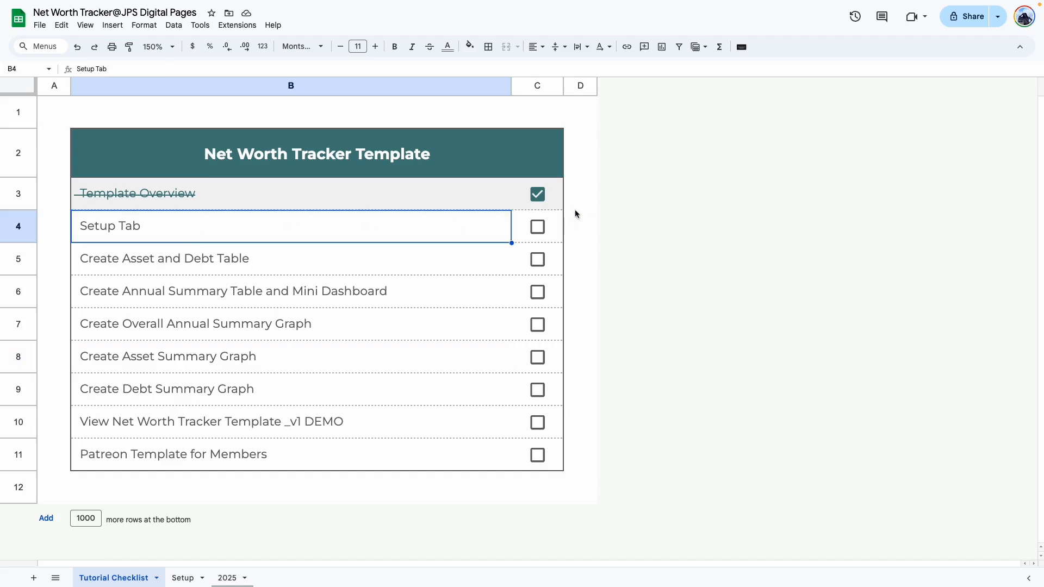
{"action": "left_click", "coordinate": [190, 578]}
{"action": "scroll", "coordinate": [203, 426], "scroll_direction": "up", "scroll_amount": 6}
{"action": "left_click", "coordinate": [447, 298]}
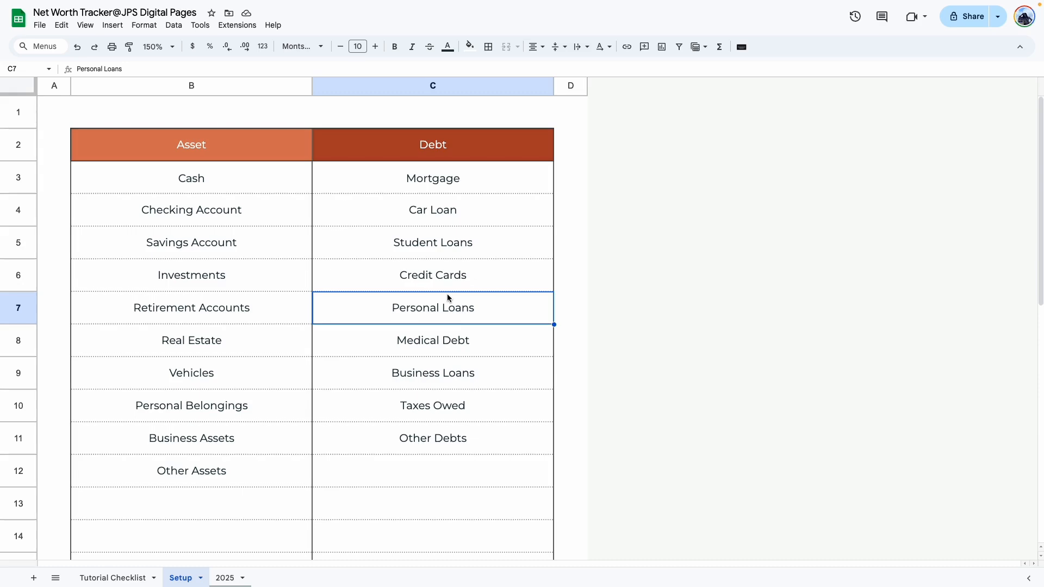
{"action": "left_click", "coordinate": [230, 435]}
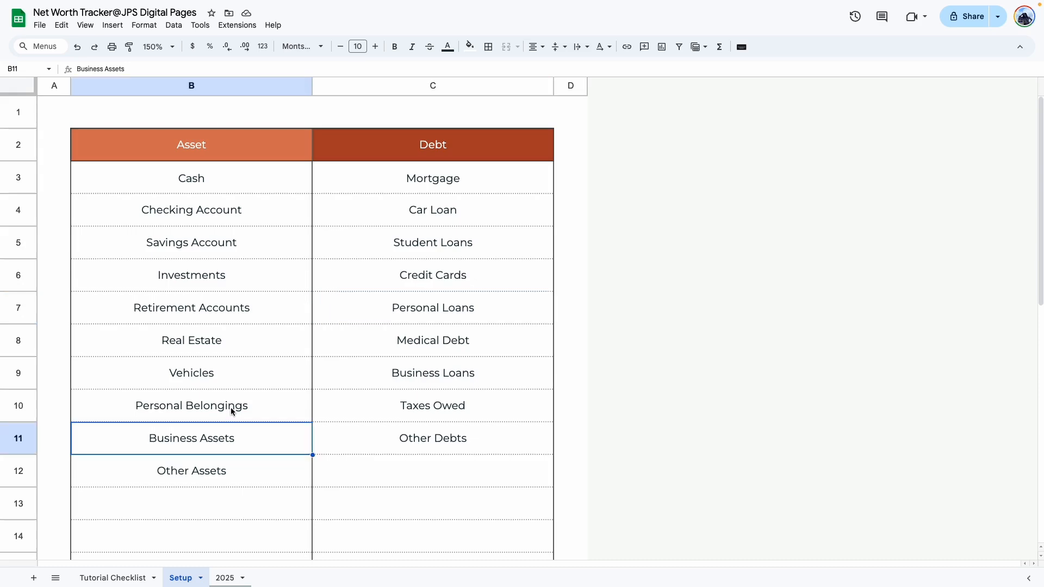
- Add a new blank sheet after the Setup sheet
{"action": "left_click", "coordinate": [33, 578]}
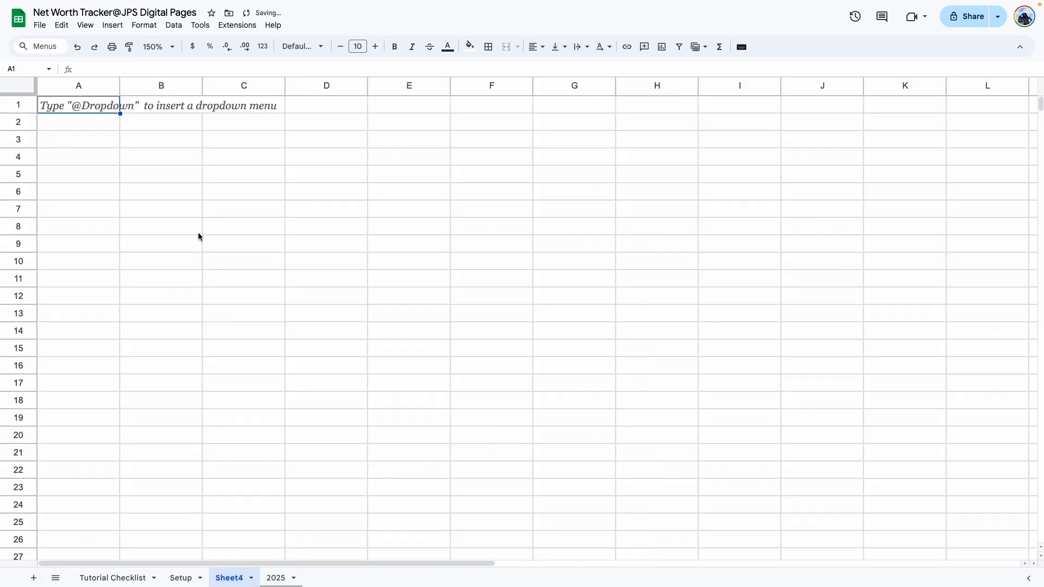
{"action": "left_click", "coordinate": [173, 48]}
{"action": "left_click", "coordinate": [158, 120]}
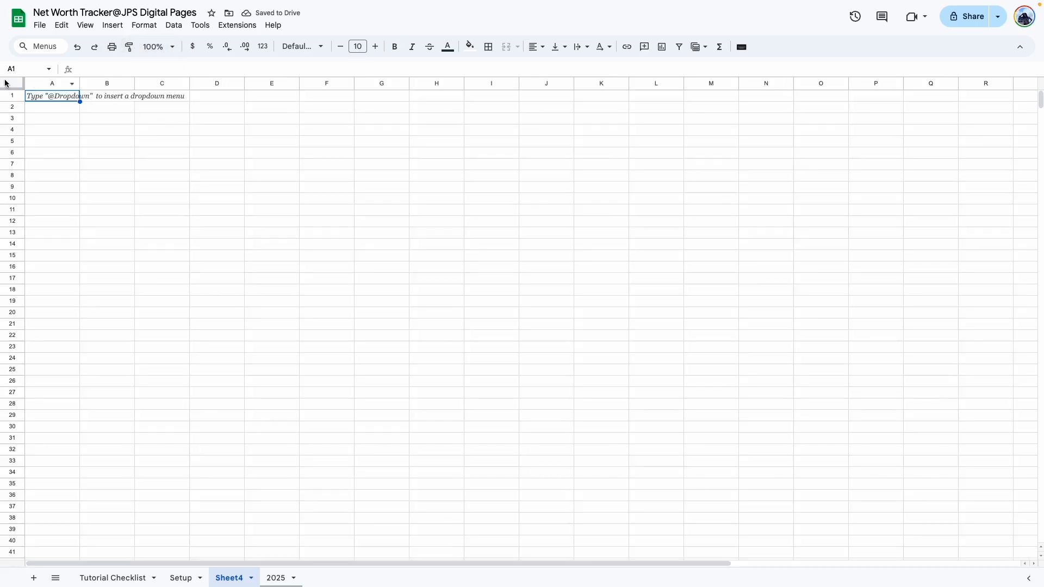
- Set the font of the whole new sheet to Montserrat and centre all cells horizontally and vertically
{"action": "key", "text": "ctrl+a"}
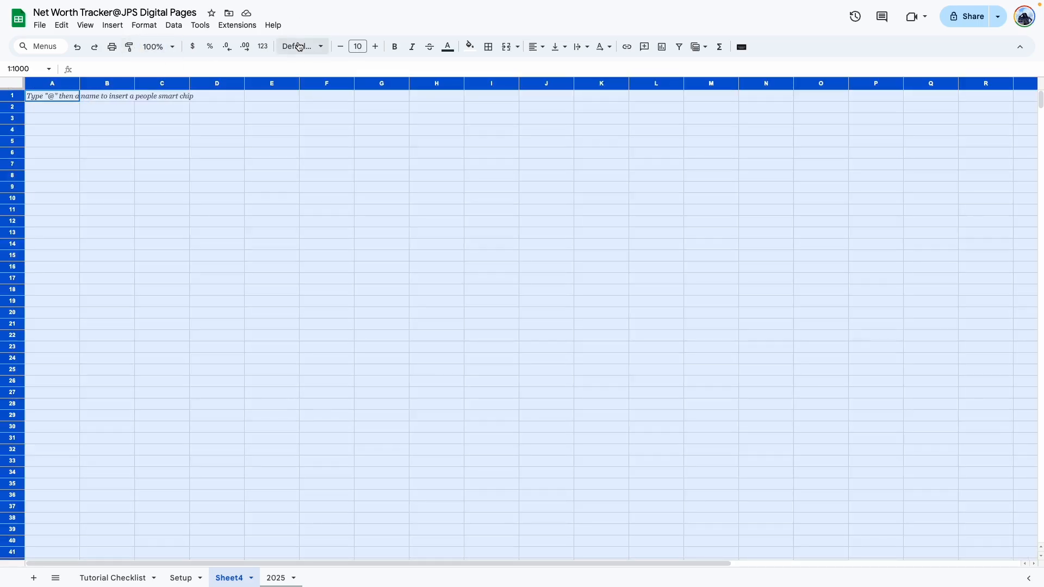
{"action": "left_click", "coordinate": [297, 46]}
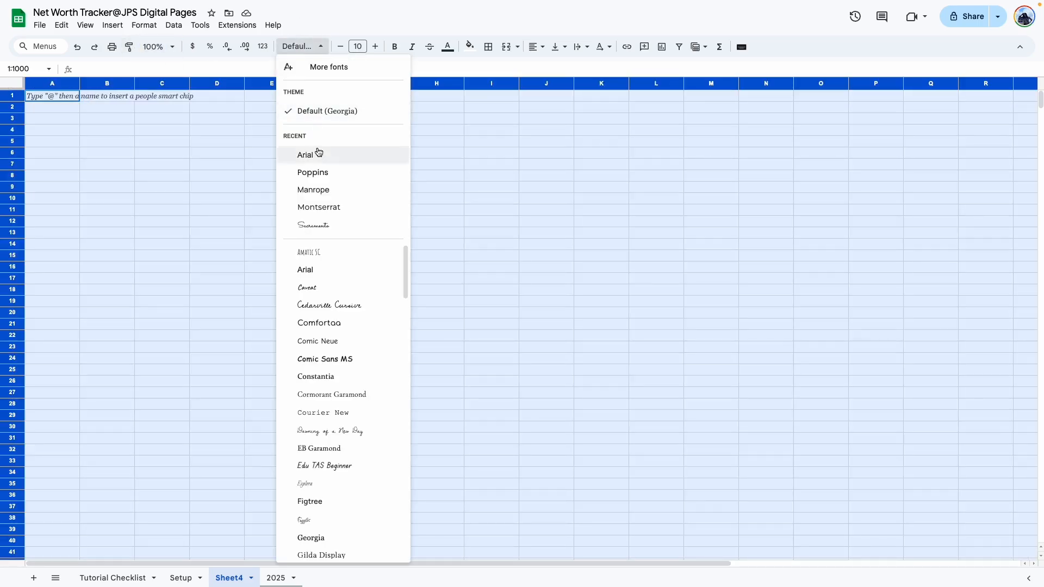
{"action": "left_click", "coordinate": [353, 209]}
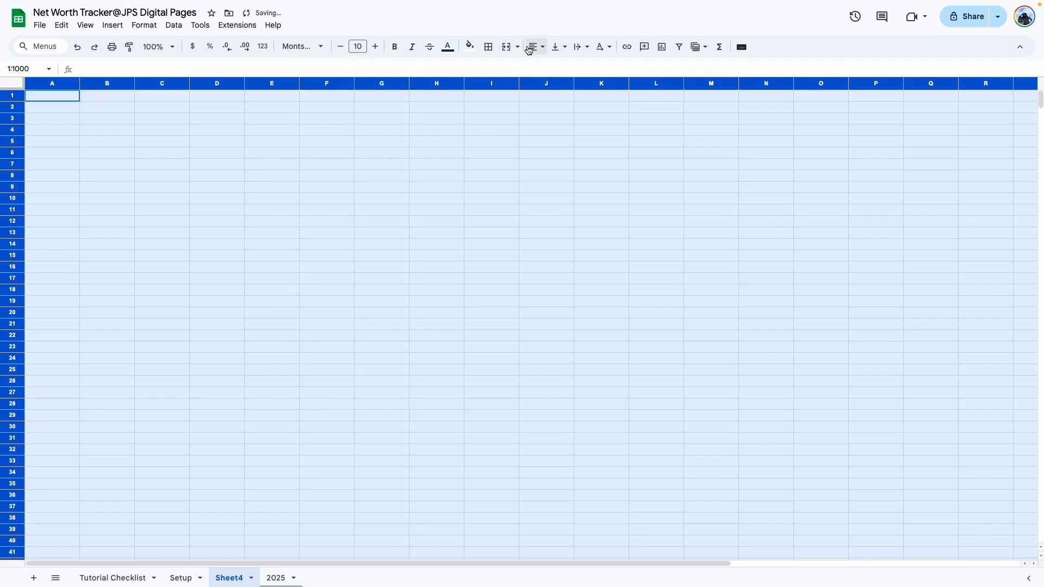
{"action": "left_click", "coordinate": [557, 47]}
{"action": "left_click", "coordinate": [574, 67]}
{"action": "left_click", "coordinate": [434, 210]}
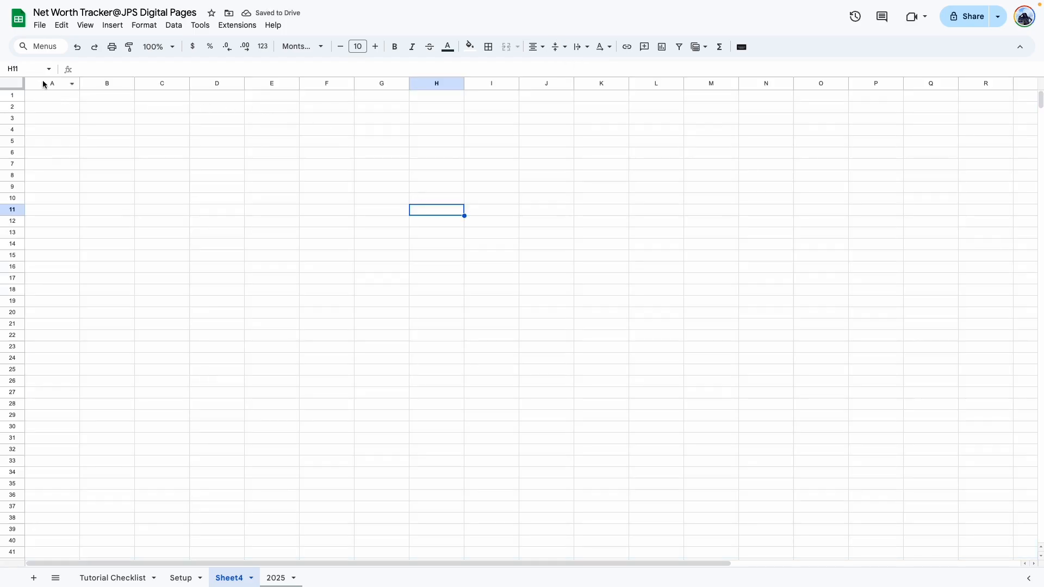
- Delete columns E to Z from the new sheet, keeping only columns A to D
{"action": "left_click_drag", "start_coordinate": [43, 80], "coordinate": [219, 80]}
{"action": "left_click", "coordinate": [270, 141]}
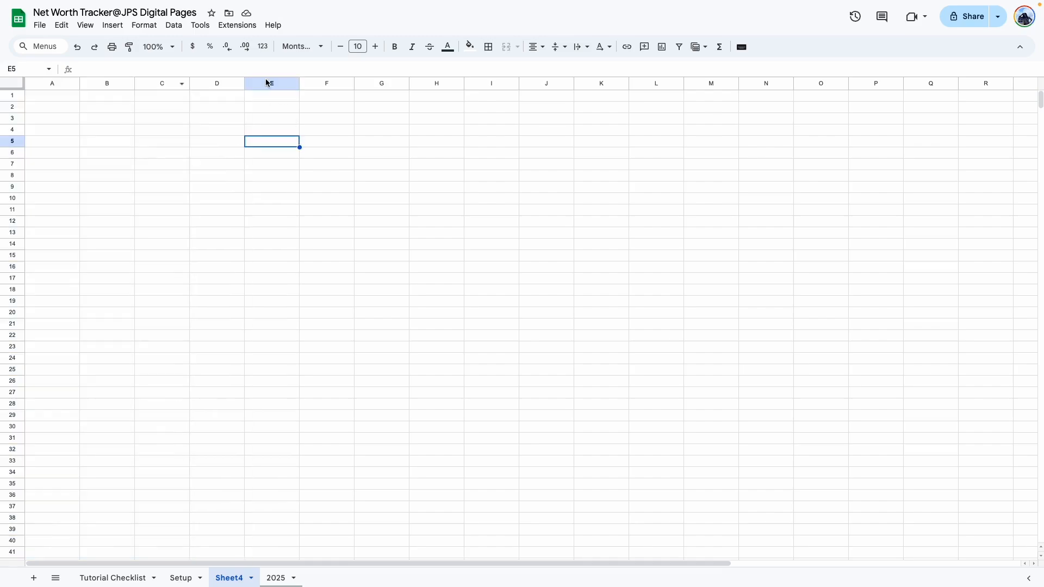
{"action": "left_click", "coordinate": [263, 81]}
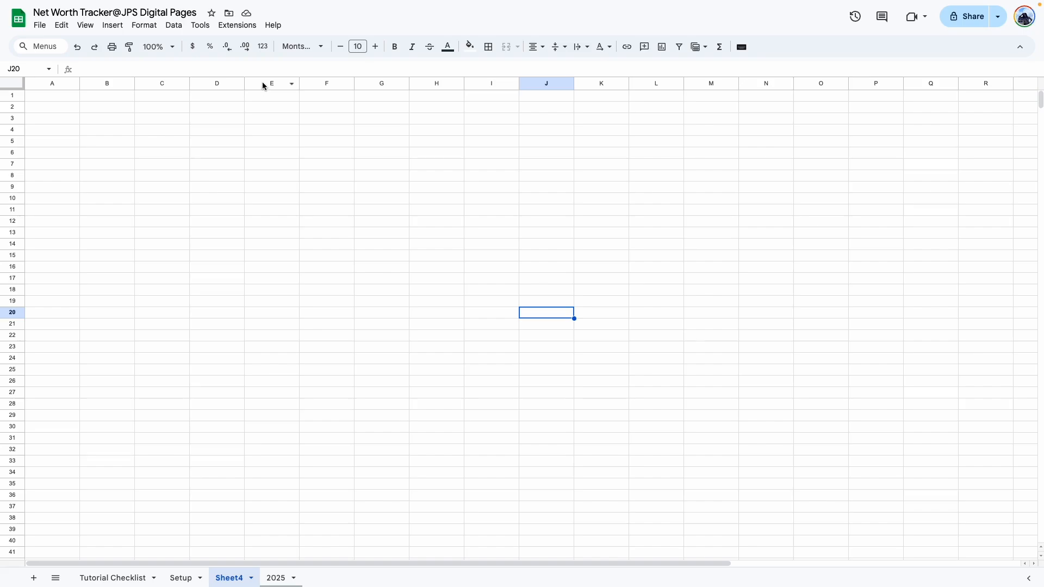
{"action": "left_click", "coordinate": [262, 81]}
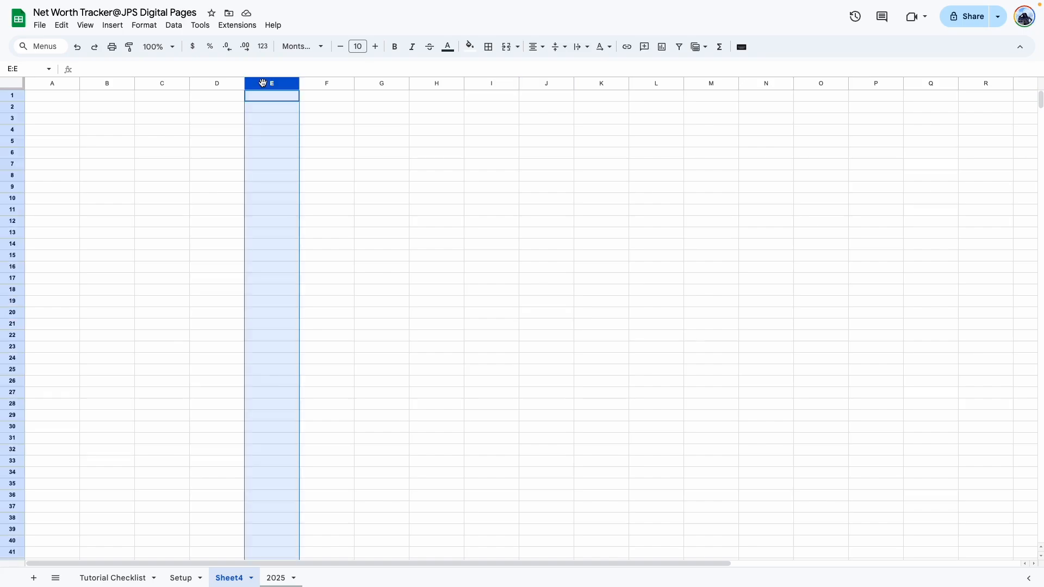
{"action": "key", "text": "super+shift+Right"}
{"action": "right_click", "coordinate": [237, 83]}
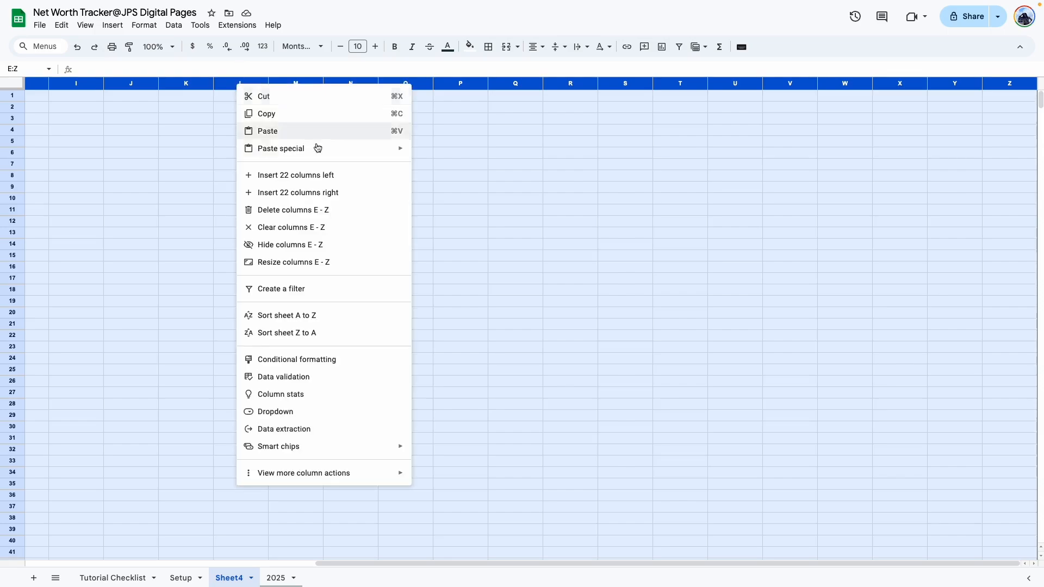
{"action": "left_click", "coordinate": [293, 209]}
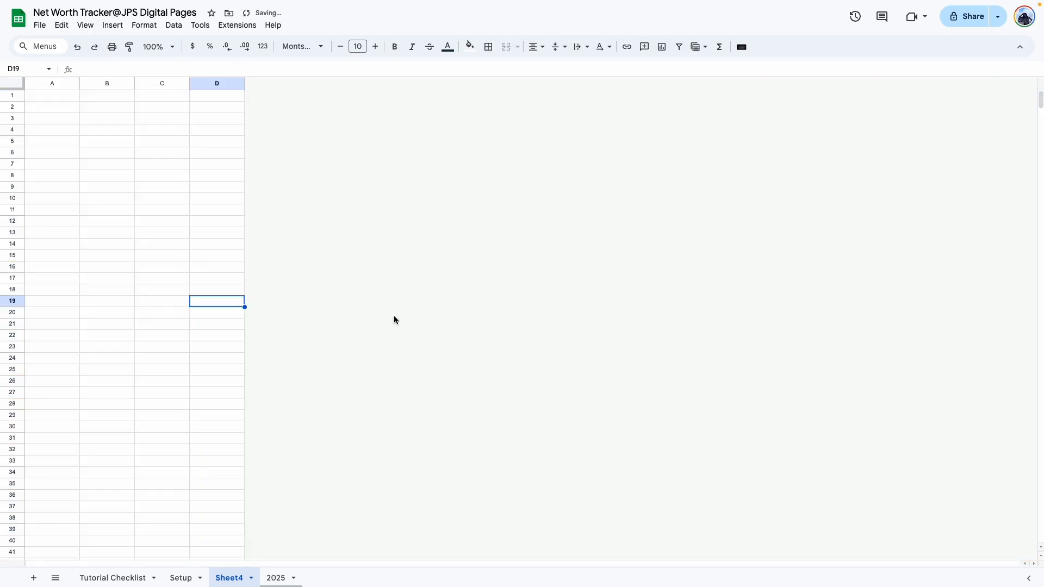
- Delete rows 23 to 1000 from the new sheet
{"action": "left_click", "coordinate": [51, 356]}
{"action": "left_click", "coordinate": [17, 345]}
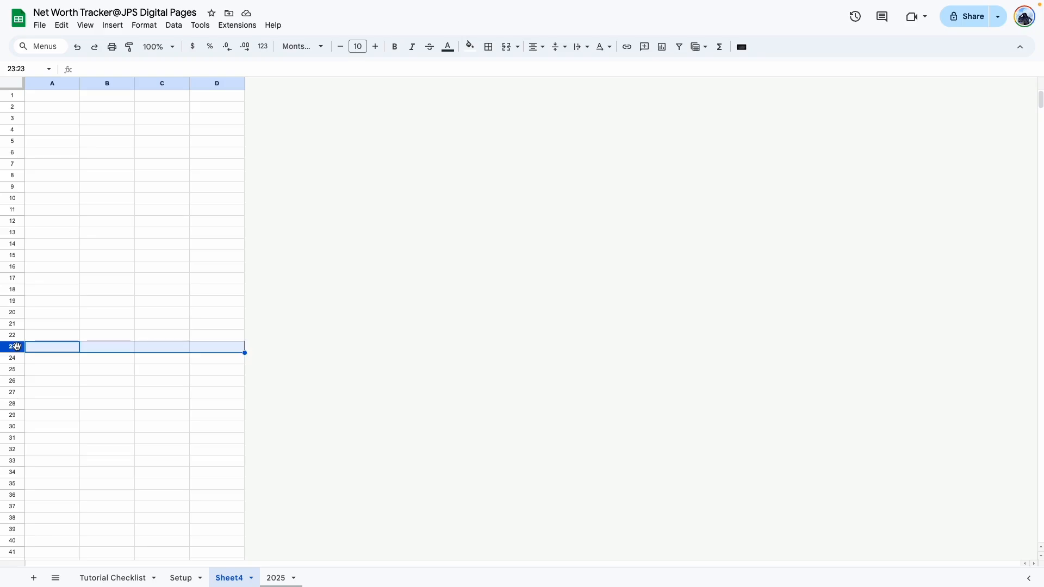
{"action": "key", "text": "super+shift+Down"}
{"action": "right_click", "coordinate": [13, 361]}
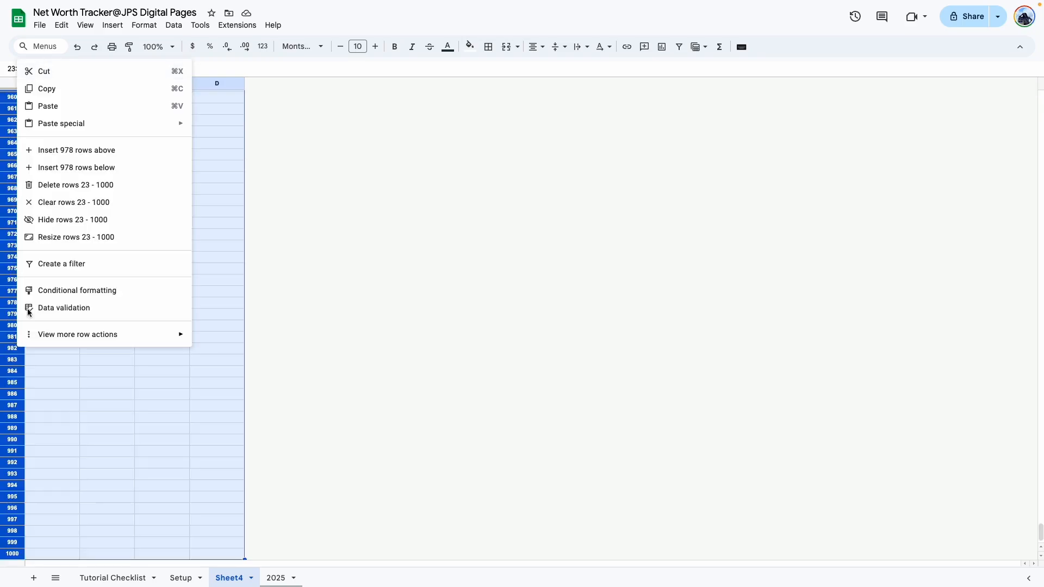
{"action": "left_click", "coordinate": [90, 184]}
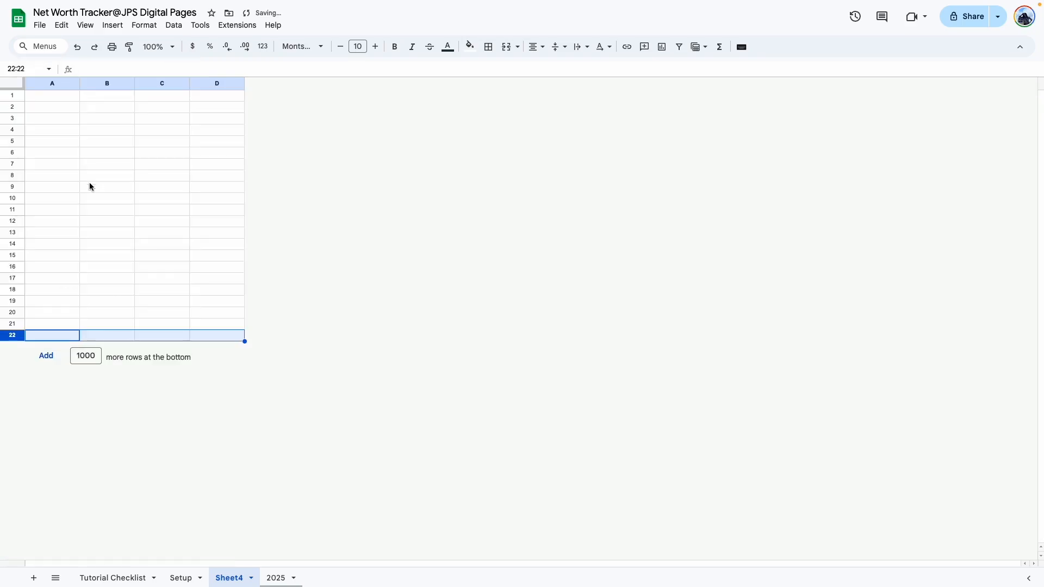
- Set the height of rows 1 to 22 to 30 pixels
{"action": "left_click", "coordinate": [171, 47]}
{"action": "left_click", "coordinate": [156, 154]}
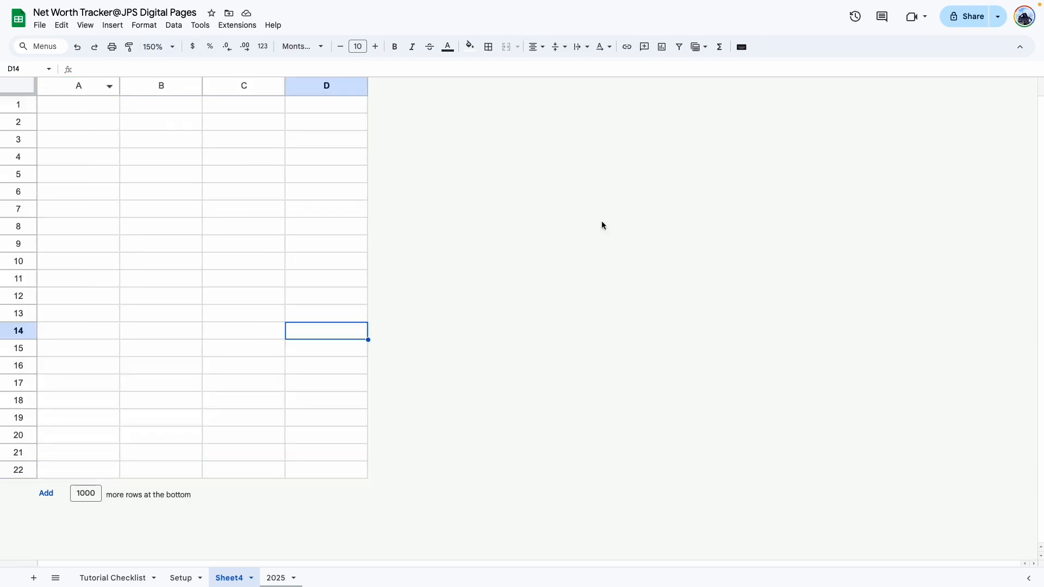
{"action": "left_click_drag", "start_coordinate": [16, 107], "coordinate": [27, 478]}
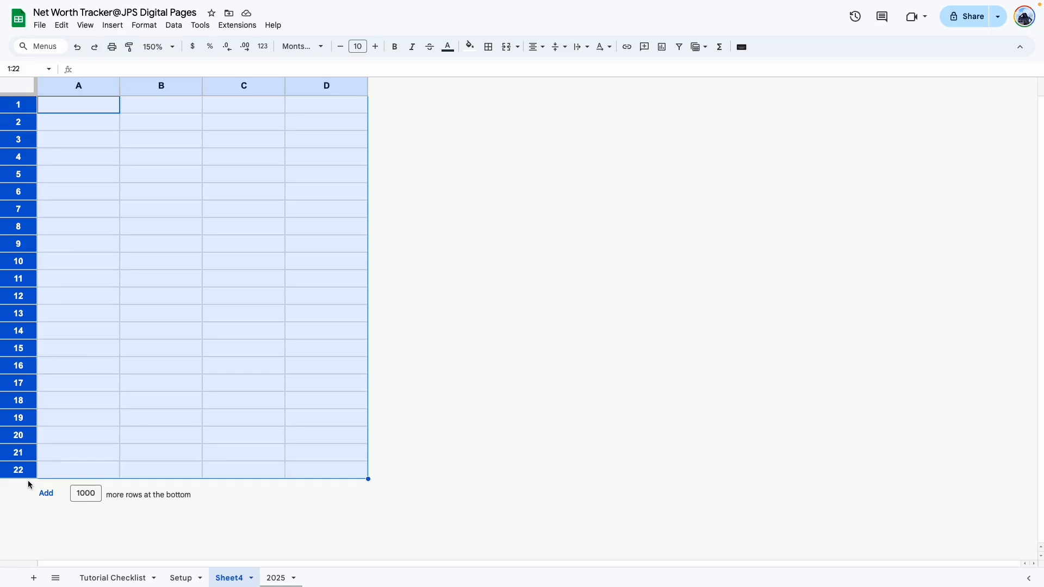
{"action": "right_click", "coordinate": [26, 472]}
{"action": "left_click", "coordinate": [86, 372]}
{"action": "left_click", "coordinate": [486, 287]}
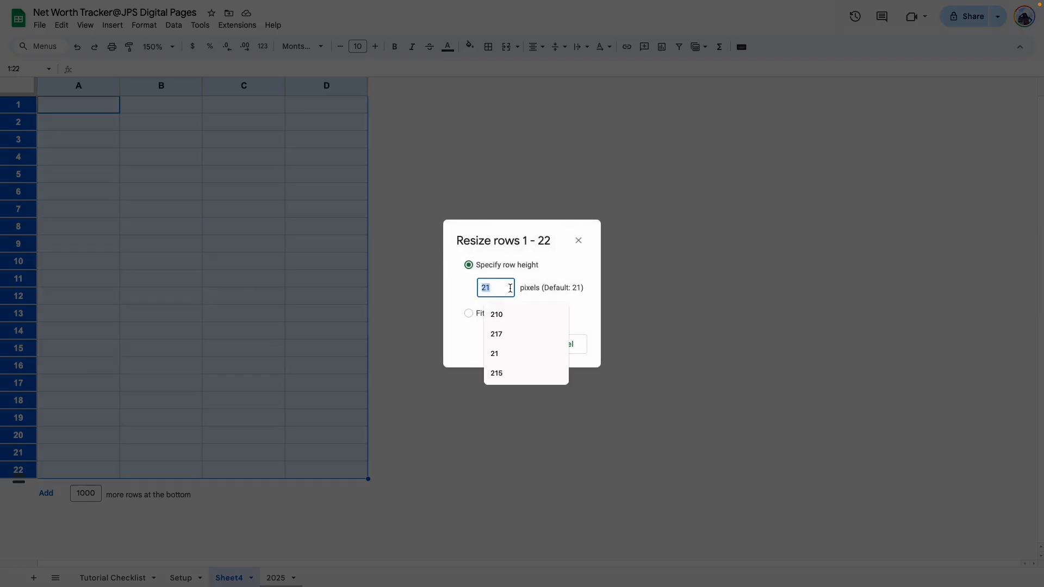
{"action": "type", "text": "30"}
{"action": "key", "text": "Return"}
{"action": "left_click", "coordinate": [485, 309]}
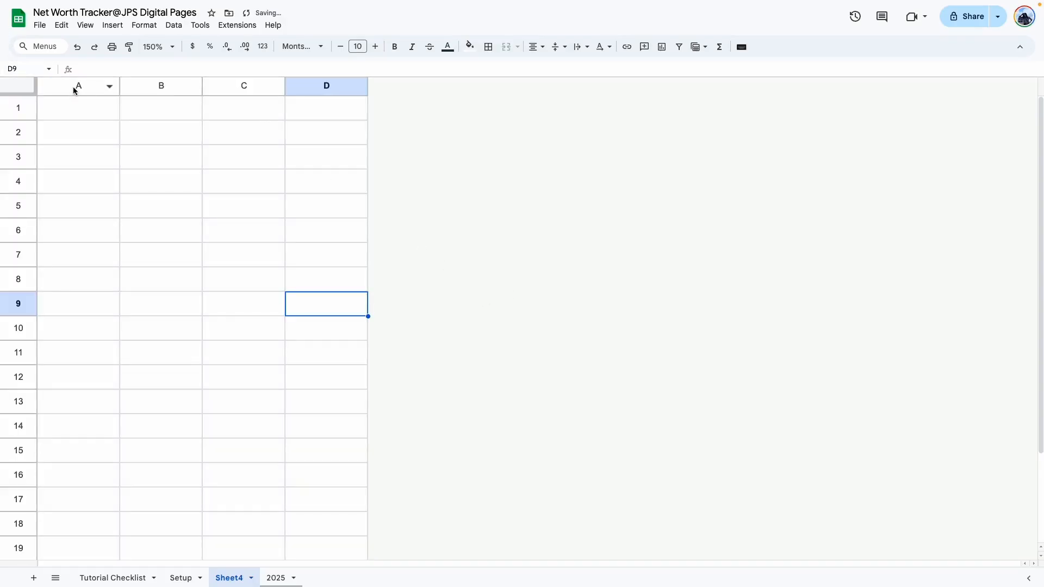
- Set the width of the outer columns A and D to 30 pixels
{"action": "left_click", "coordinate": [77, 87]}
{"action": "left_click", "coordinate": [326, 85], "text": "super"}
{"action": "right_click", "coordinate": [326, 84]}
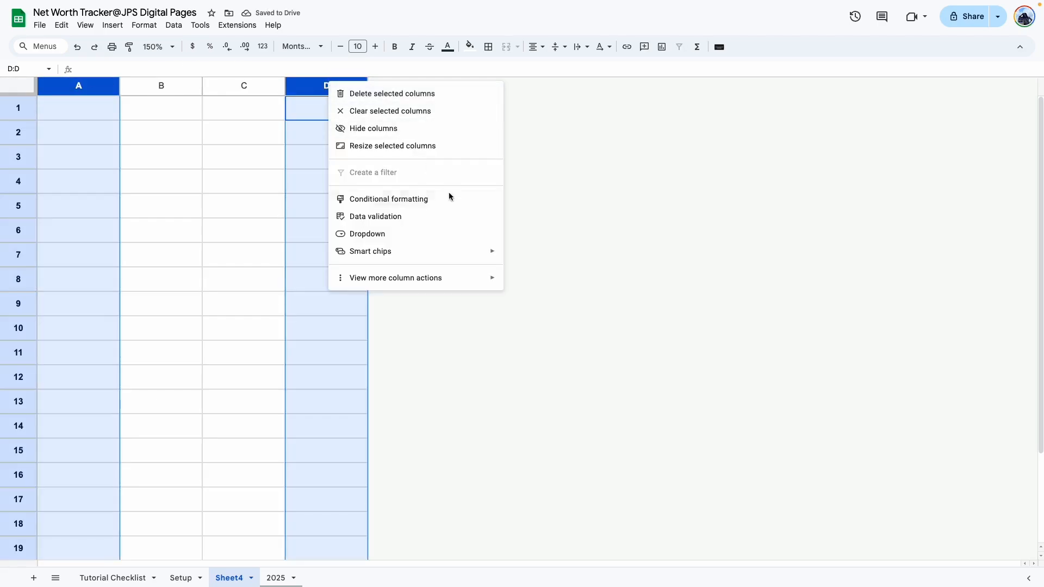
{"action": "left_click", "coordinate": [407, 145]}
{"action": "type", "text": "30"}
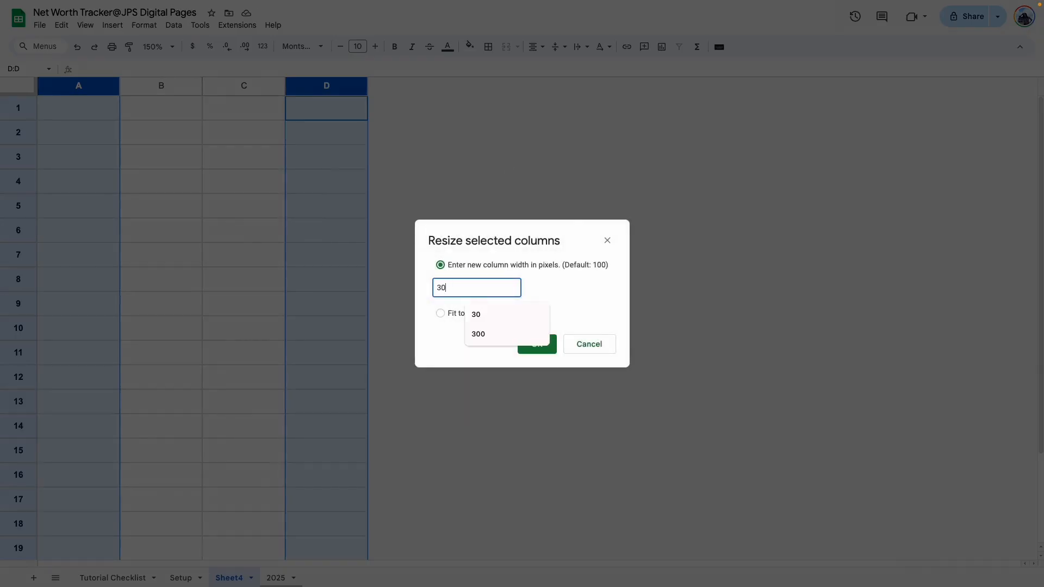
{"action": "key", "text": "Return"}
{"action": "left_click", "coordinate": [485, 287]}
- Set the width of columns B and C to 300 pixels
{"action": "left_click", "coordinate": [104, 86]}
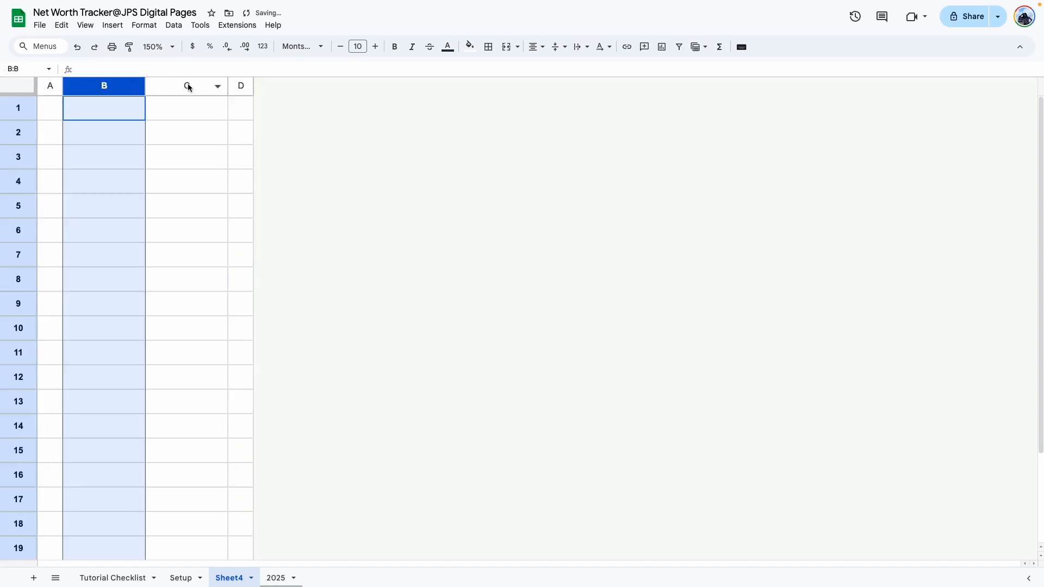
{"action": "left_click", "coordinate": [187, 86], "text": "shift"}
{"action": "right_click", "coordinate": [186, 85]}
{"action": "left_click", "coordinate": [250, 149]}
{"action": "type", "text": "300"}
{"action": "key", "text": "Return"}
- Enter the headings Assets and Debt in B2 and C2, and outline the header row and the table through row 21 in dark gray
{"action": "left_click", "coordinate": [139, 130]}
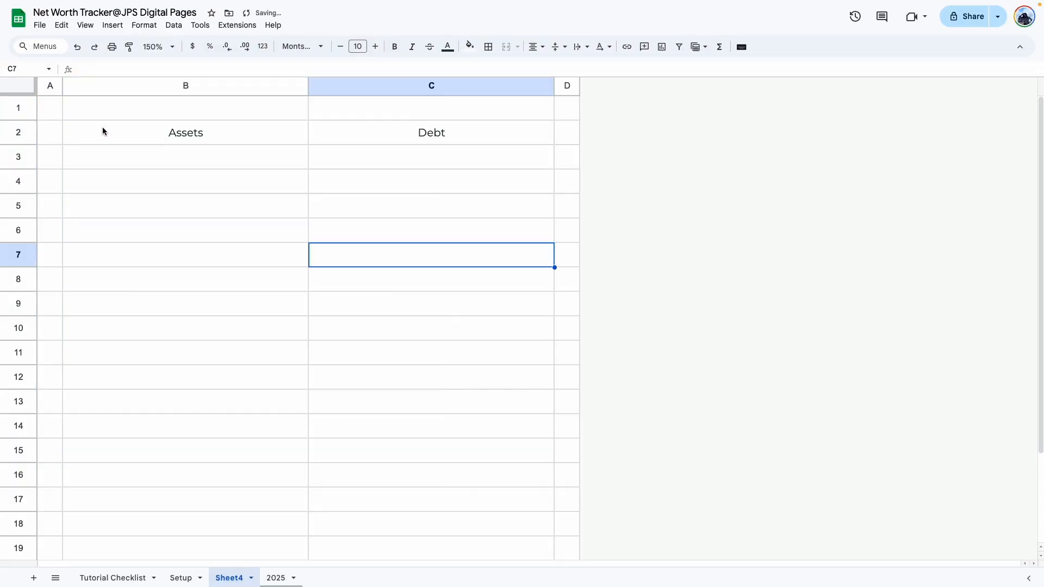
{"action": "left_click_drag", "start_coordinate": [102, 130], "coordinate": [369, 131]}
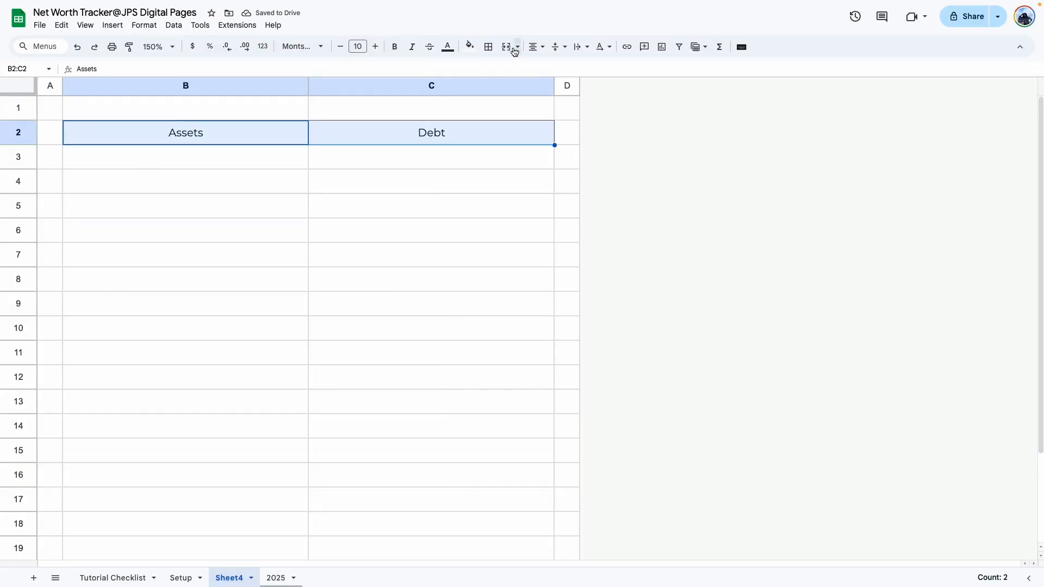
{"action": "left_click", "coordinate": [492, 50]}
{"action": "left_click", "coordinate": [568, 70]}
{"action": "left_click", "coordinate": [592, 71]}
{"action": "left_click", "coordinate": [618, 109]}
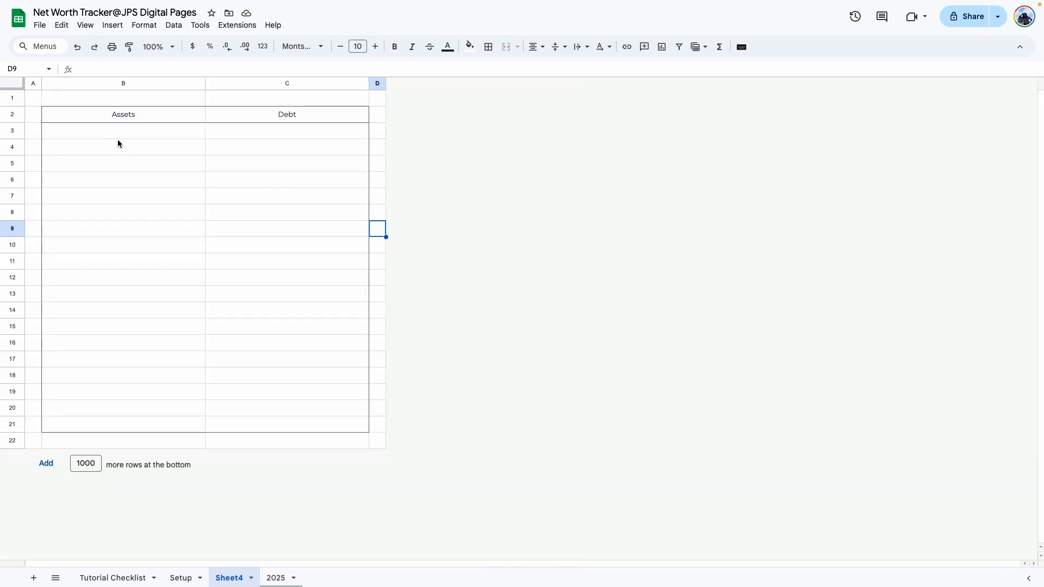
- Apply lighter gray dotted horizontal inner borders to the table body B3:C21
{"action": "left_click_drag", "start_coordinate": [71, 132], "coordinate": [344, 419]}
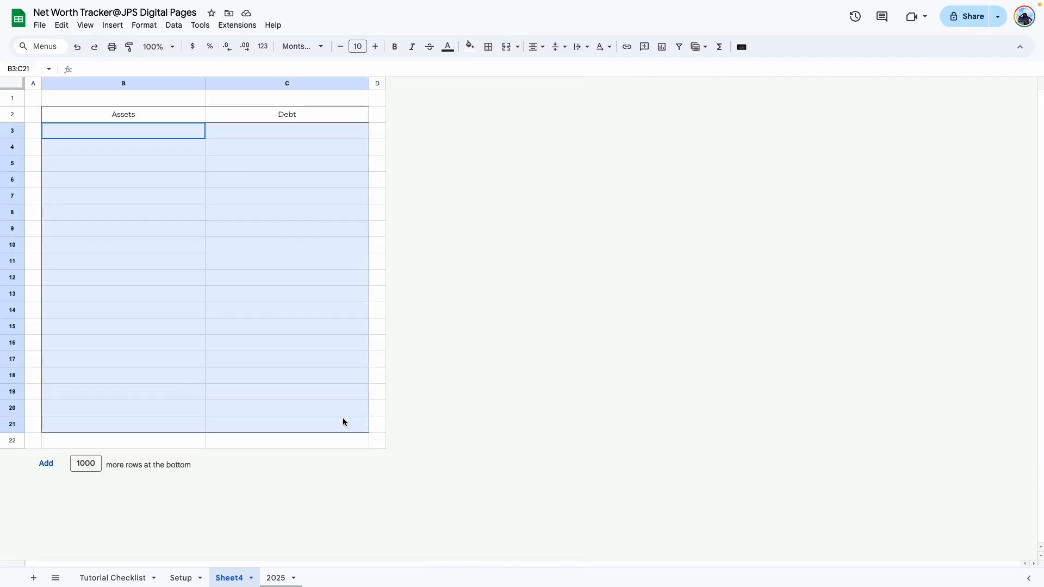
{"action": "left_click", "coordinate": [489, 47]}
{"action": "left_click", "coordinate": [591, 71]}
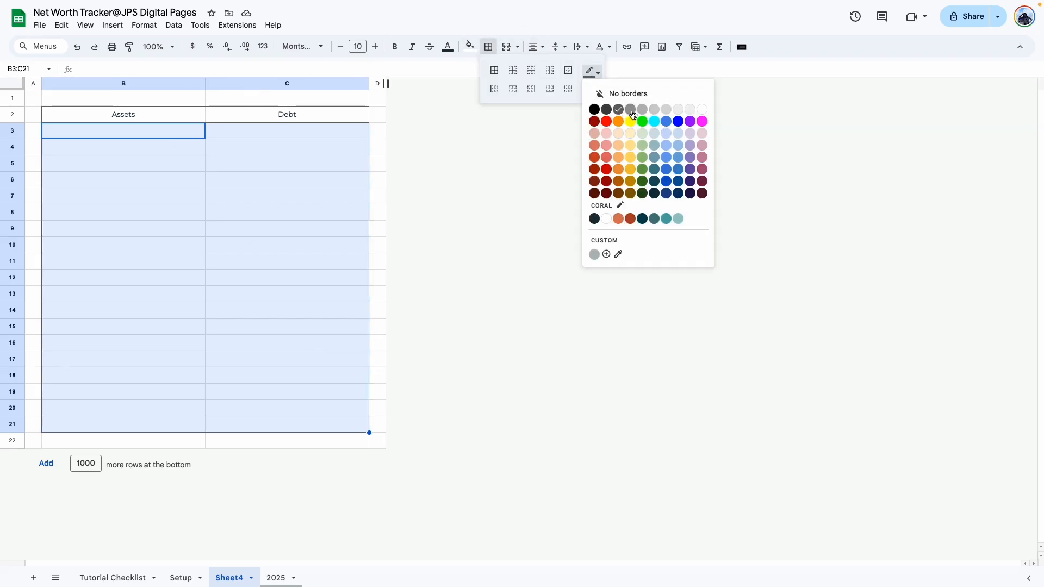
{"action": "left_click", "coordinate": [642, 112]}
{"action": "left_click", "coordinate": [593, 88]}
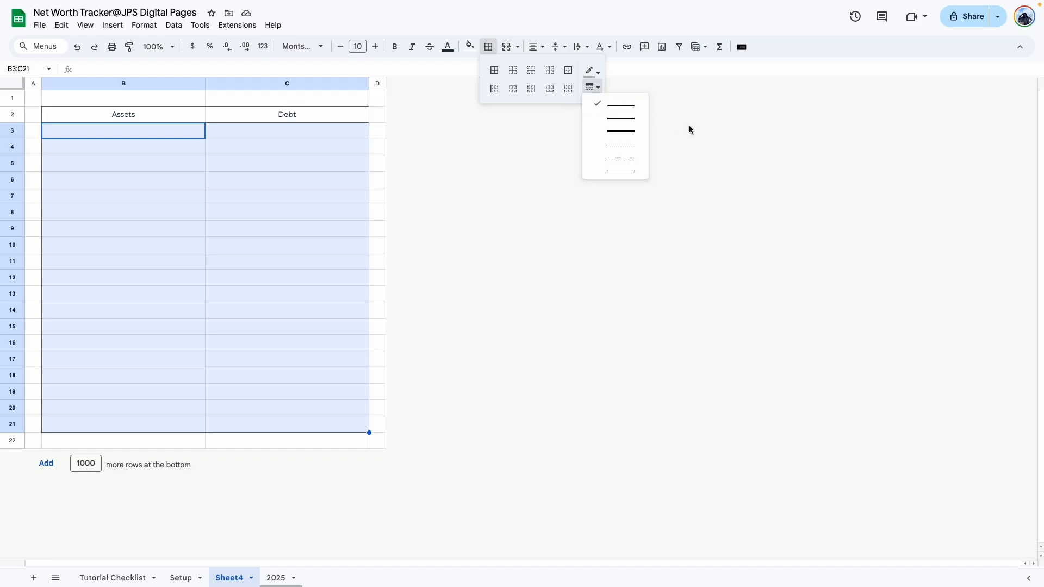
{"action": "left_click", "coordinate": [619, 157]}
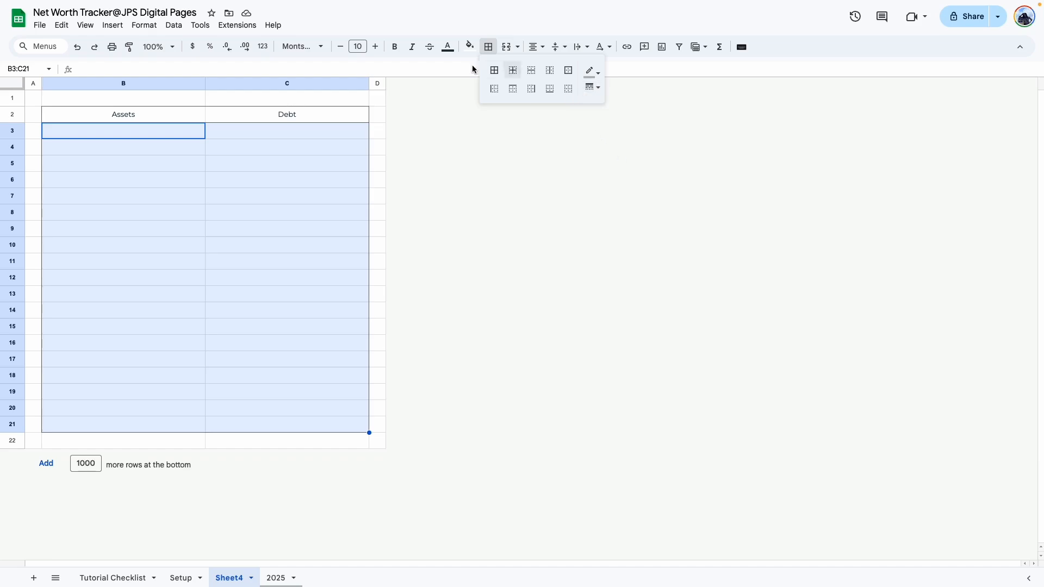
{"action": "left_click", "coordinate": [532, 71]}
{"action": "left_click", "coordinate": [294, 205]}
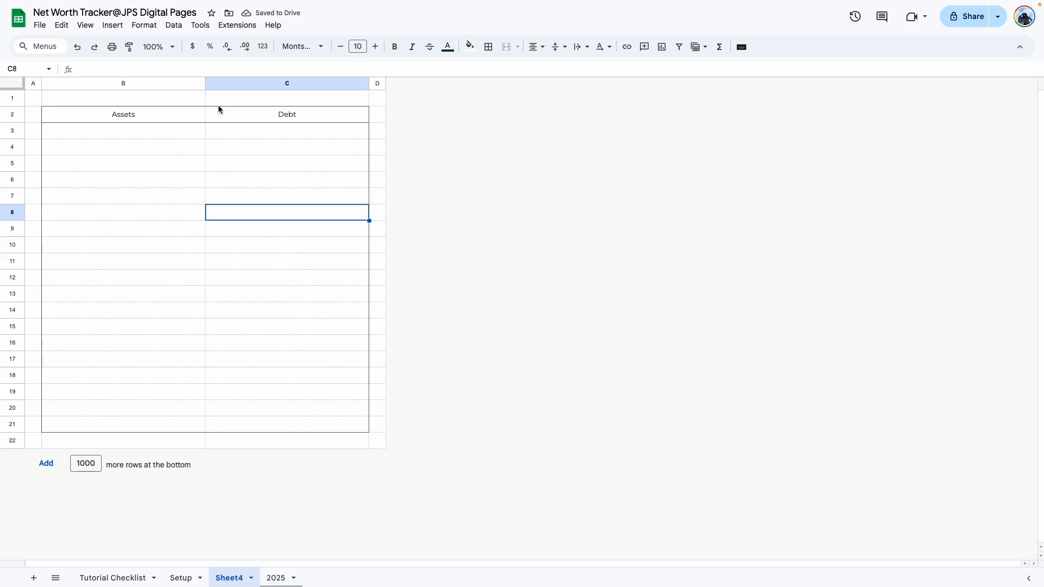
- Add a gray vertical inner border between the Assets and Debt columns of the table B2:C21
{"action": "left_click_drag", "start_coordinate": [114, 114], "coordinate": [345, 420]}
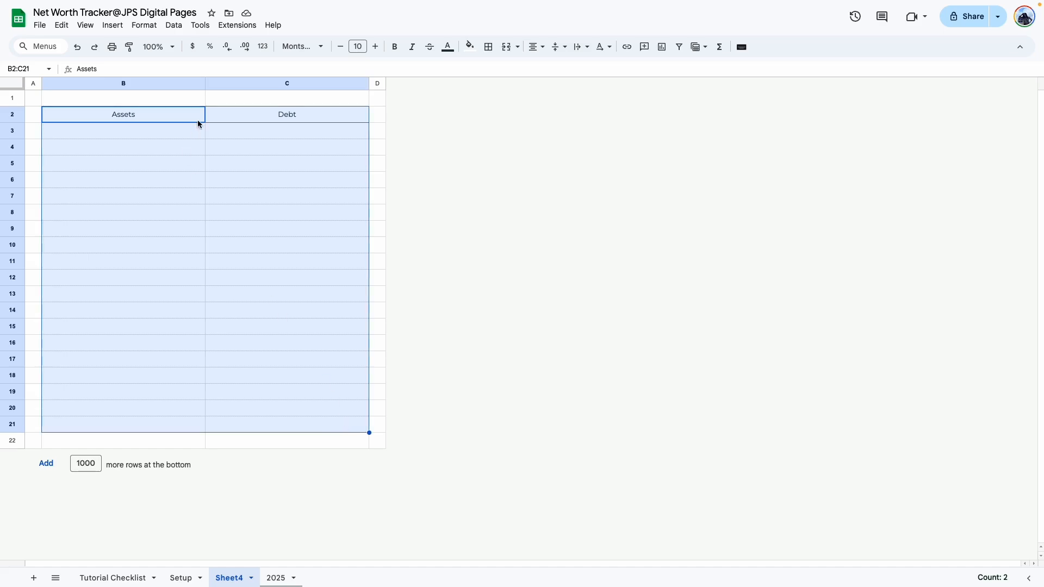
{"action": "left_click", "coordinate": [488, 46]}
{"action": "left_click", "coordinate": [593, 89]}
{"action": "left_click", "coordinate": [531, 70]}
{"action": "left_click", "coordinate": [130, 212]}
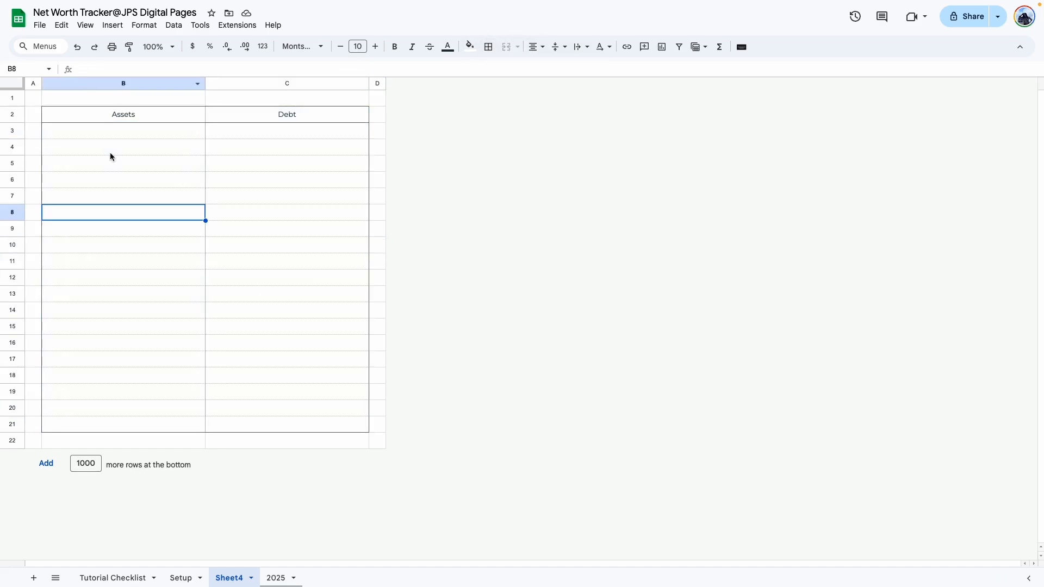
- Hide the gridlines on the current sheet
{"action": "left_click", "coordinate": [84, 27]}
{"action": "mouse_move", "coordinate": [103, 43]}
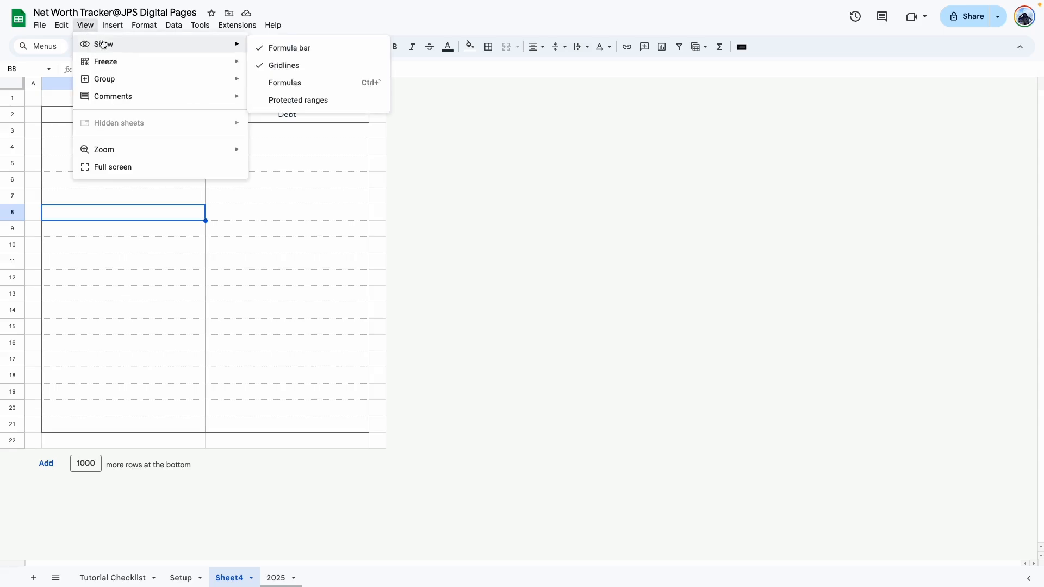
{"action": "left_click", "coordinate": [302, 63]}
{"action": "left_click", "coordinate": [287, 244]}
- On the Setup sheet, customize the spreadsheet theme by changing its Accent 2 color to dark red
{"action": "left_click_drag", "start_coordinate": [70, 119], "coordinate": [336, 116]}
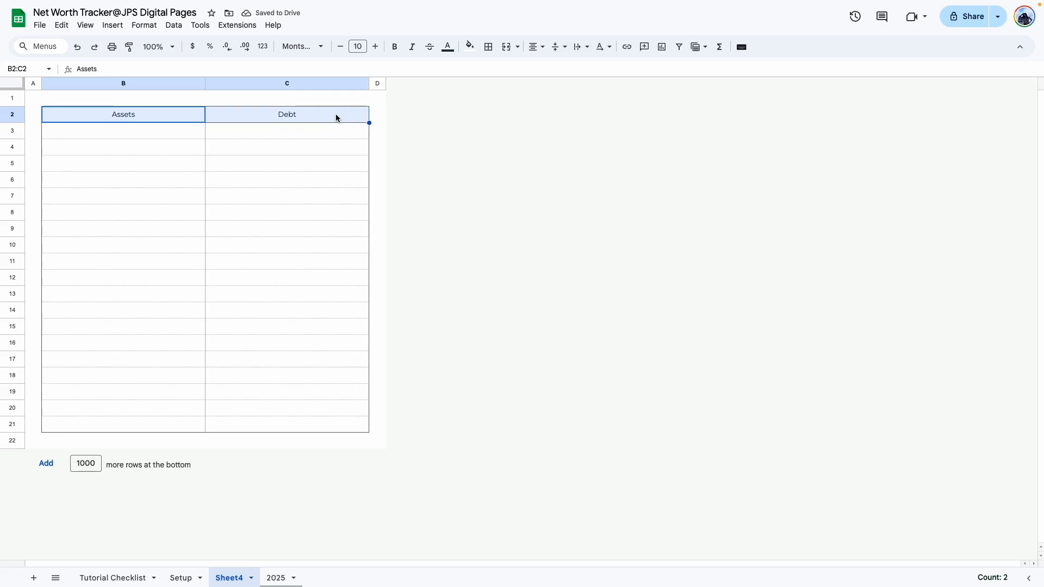
{"action": "left_click", "coordinate": [470, 45]}
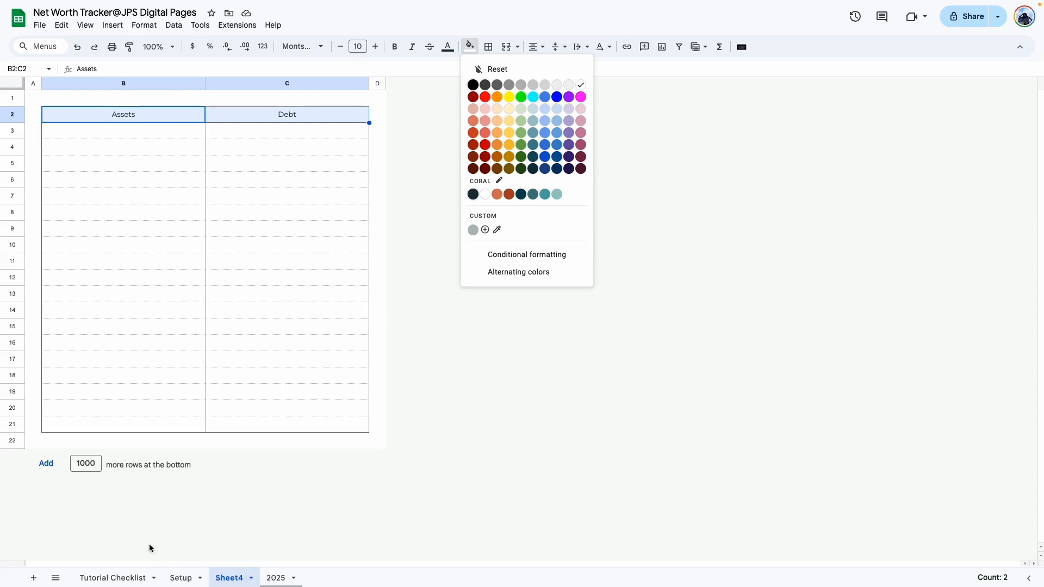
{"action": "left_click", "coordinate": [180, 577]}
{"action": "left_click", "coordinate": [487, 242]}
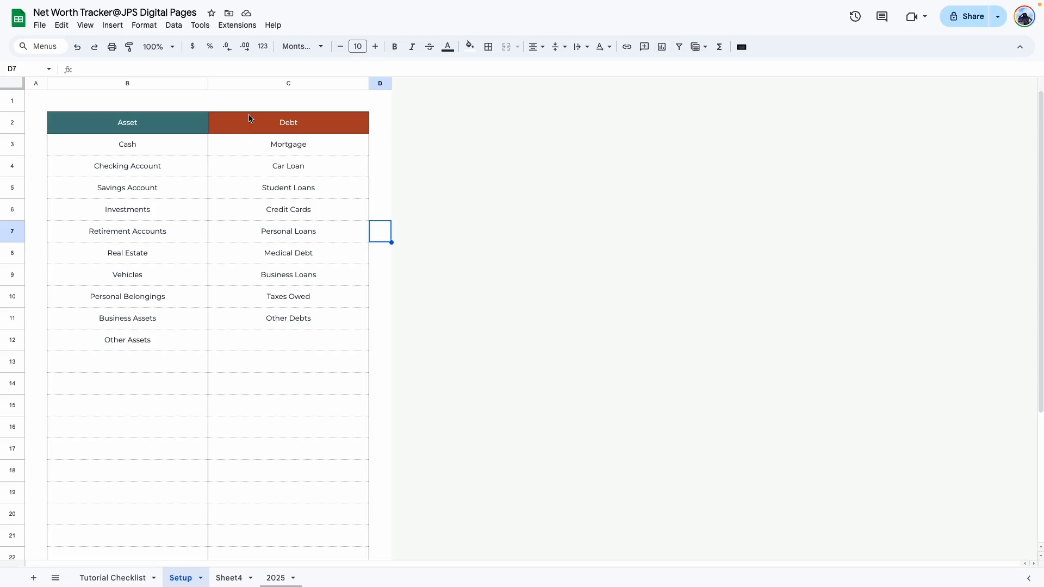
{"action": "key", "text": "Up"}
{"action": "left_click", "coordinate": [469, 46]}
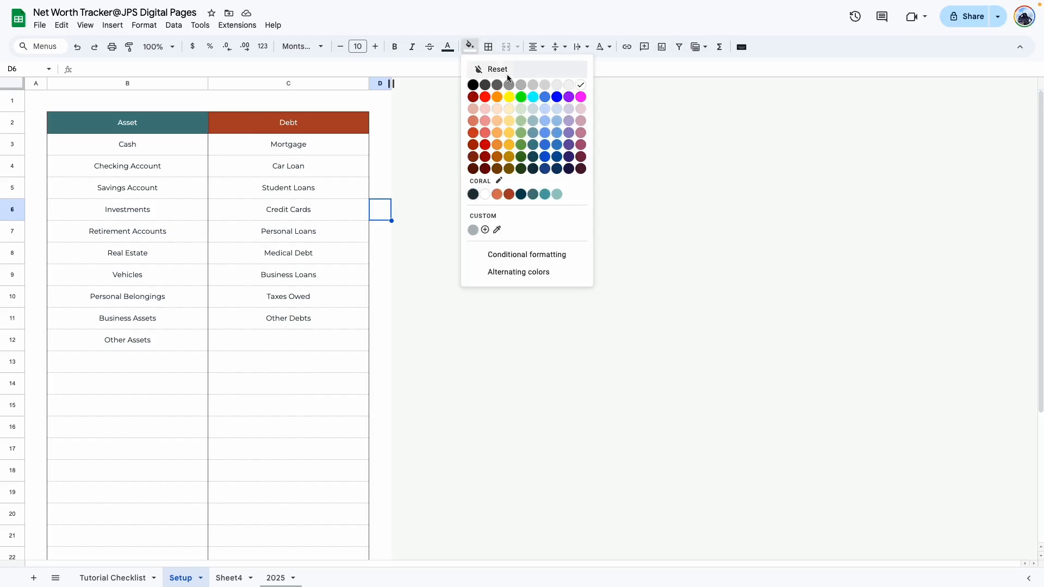
{"action": "left_click", "coordinate": [499, 180]}
{"action": "scroll", "coordinate": [1015, 395], "scroll_direction": "down", "scroll_amount": 1}
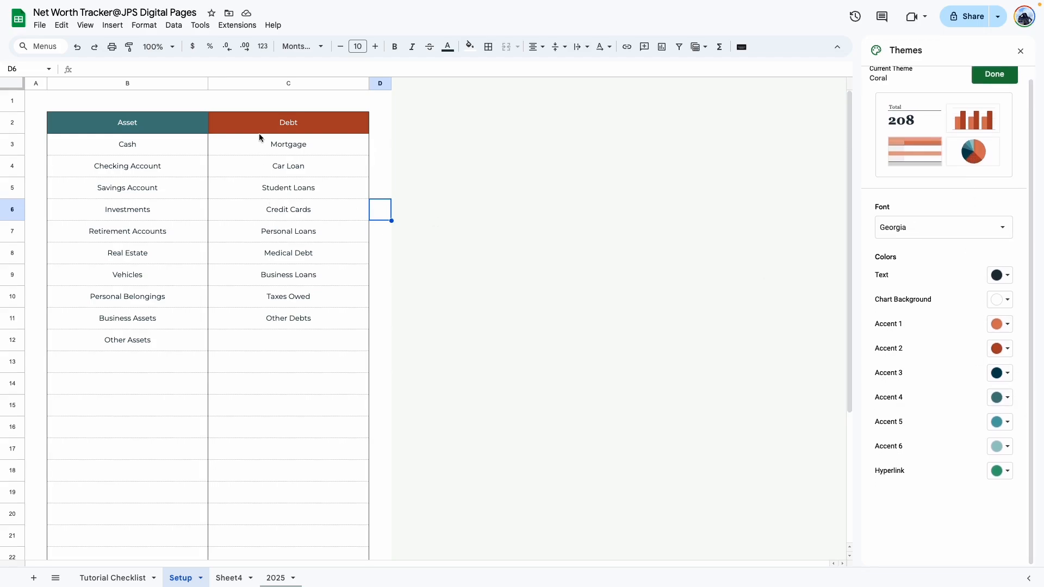
{"action": "left_click", "coordinate": [1004, 349]}
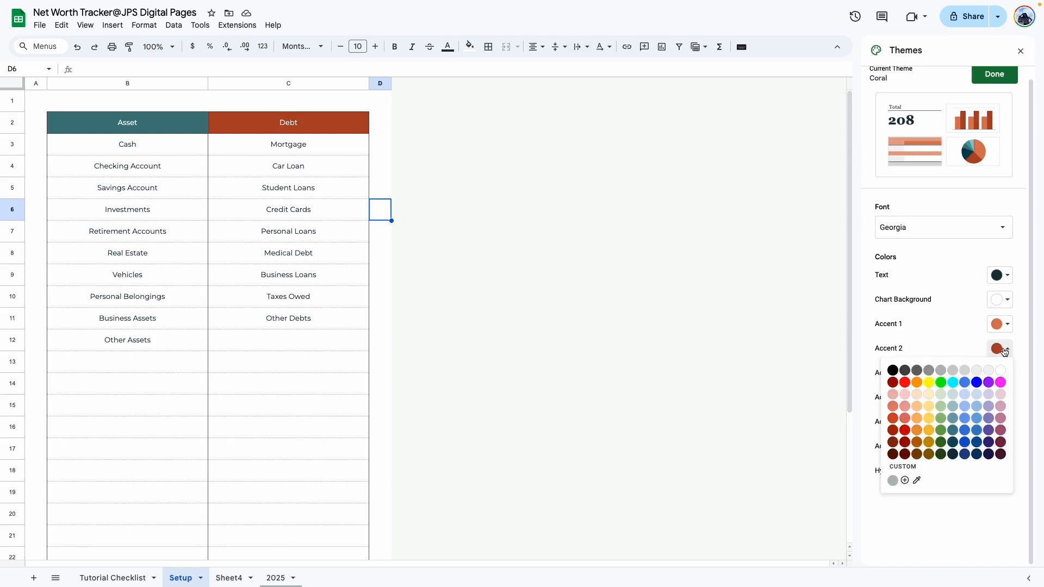
{"action": "left_click", "coordinate": [904, 443]}
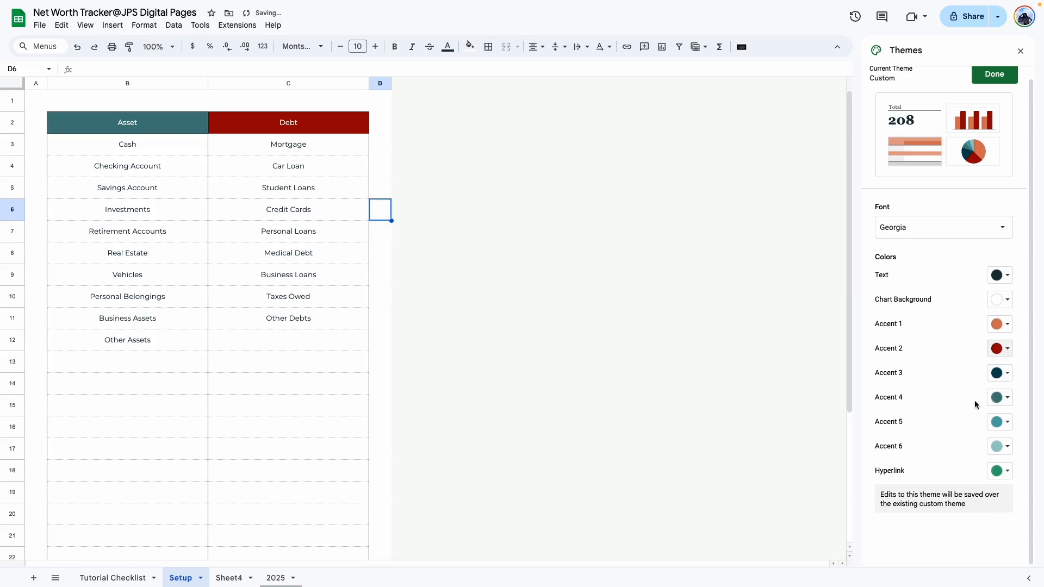
- Change the theme's Accent 4 color to green and finish customizing the theme
{"action": "left_click", "coordinate": [1002, 398]}
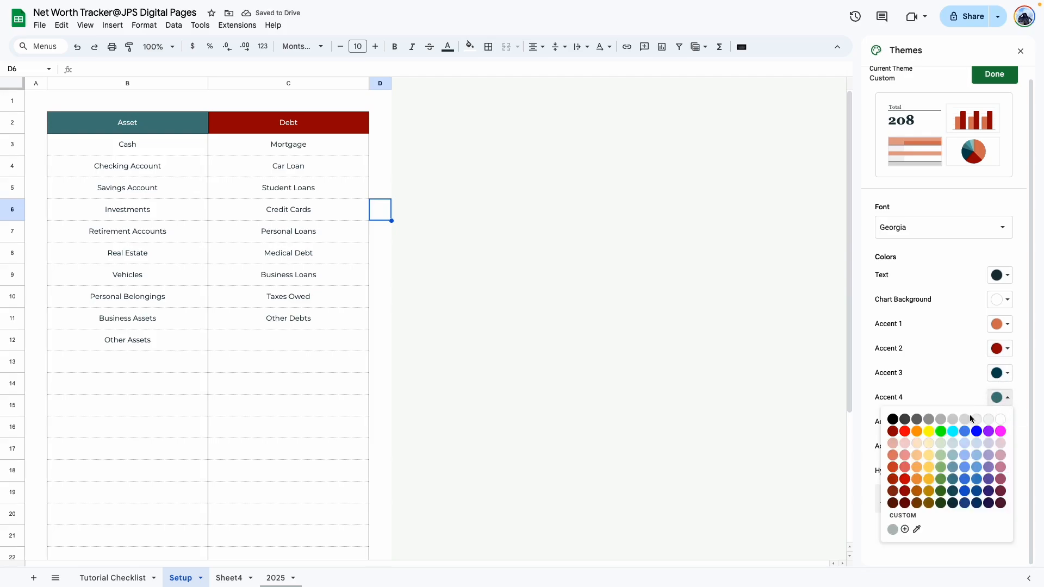
{"action": "left_click", "coordinate": [941, 479]}
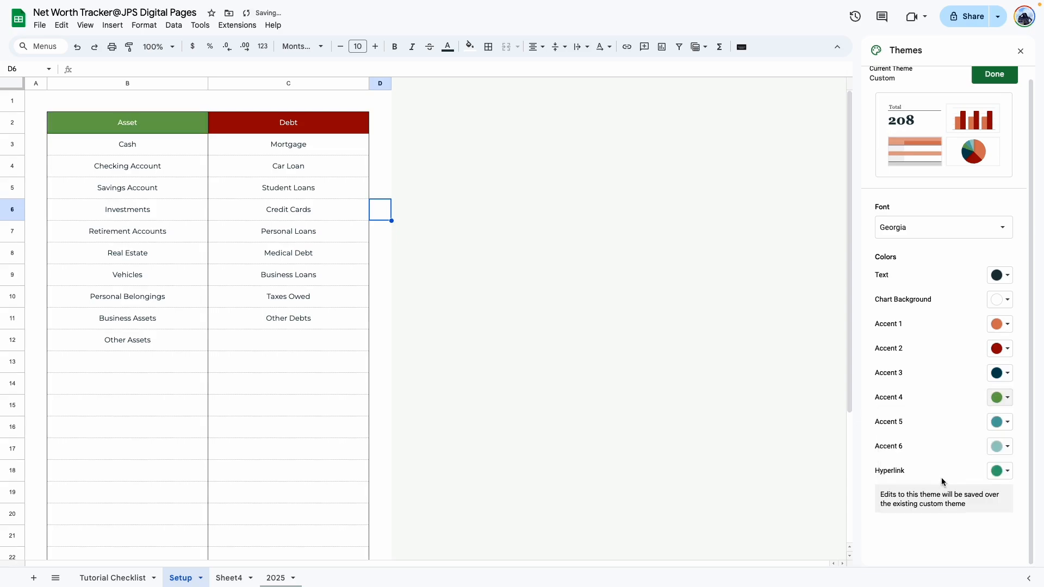
{"action": "left_click", "coordinate": [995, 74]}
{"action": "left_click", "coordinate": [380, 188]}
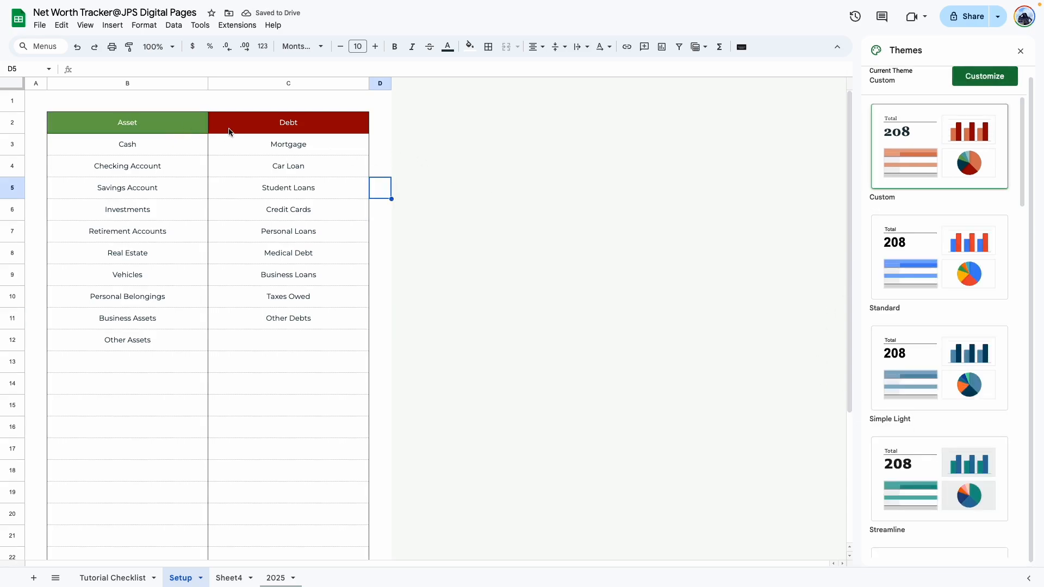
{"action": "key", "text": "Down"}
{"action": "key", "text": "Down"}
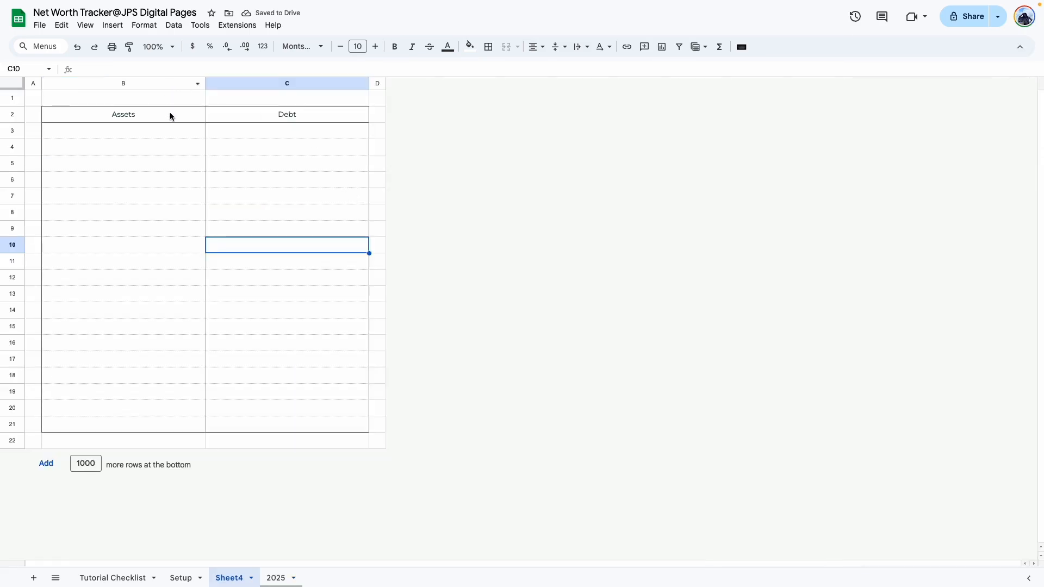
- In Sheet4, fill the Assets header cell with teal and the Debt header cell with rust red, using white text
{"action": "left_click_drag", "start_coordinate": [170, 116], "coordinate": [321, 117]}
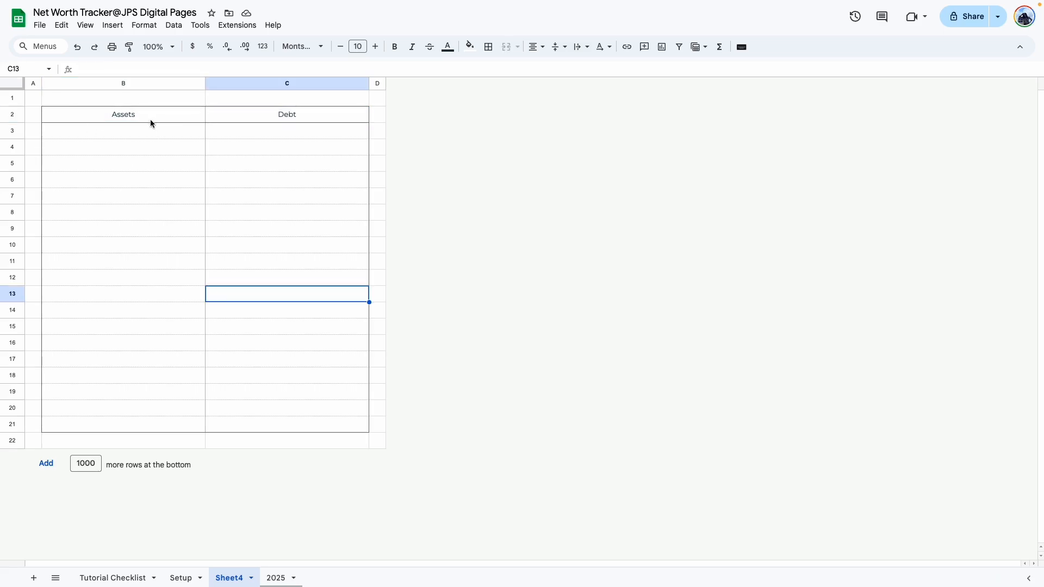
{"action": "left_click", "coordinate": [150, 119]}
{"action": "left_click", "coordinate": [469, 46]}
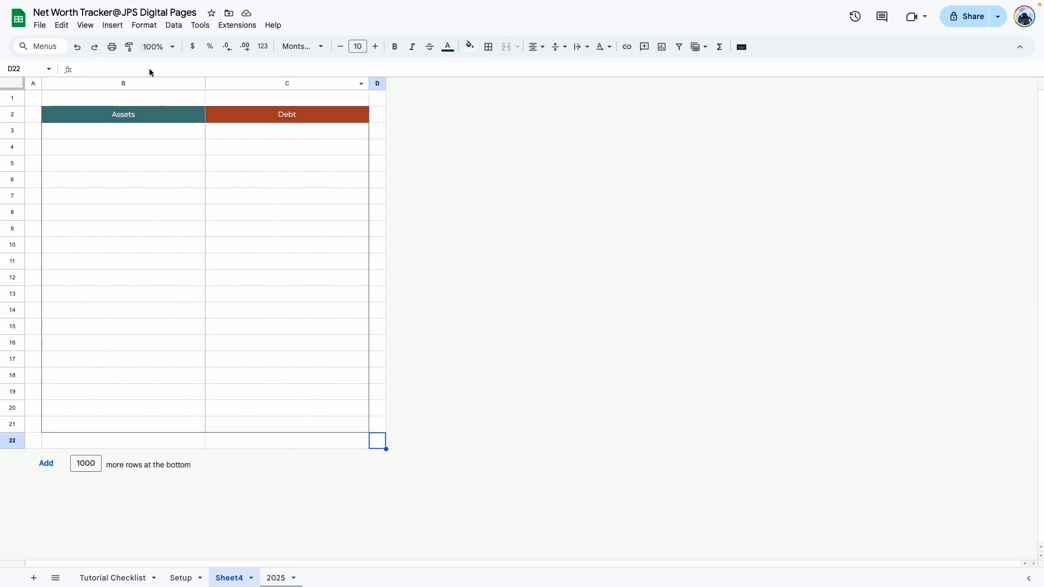
- Rename Sheet4 as Setup 2
{"action": "double_click", "coordinate": [228, 578]}
{"action": "type", "text": "Setup 2"}
{"action": "key", "text": "Return"}
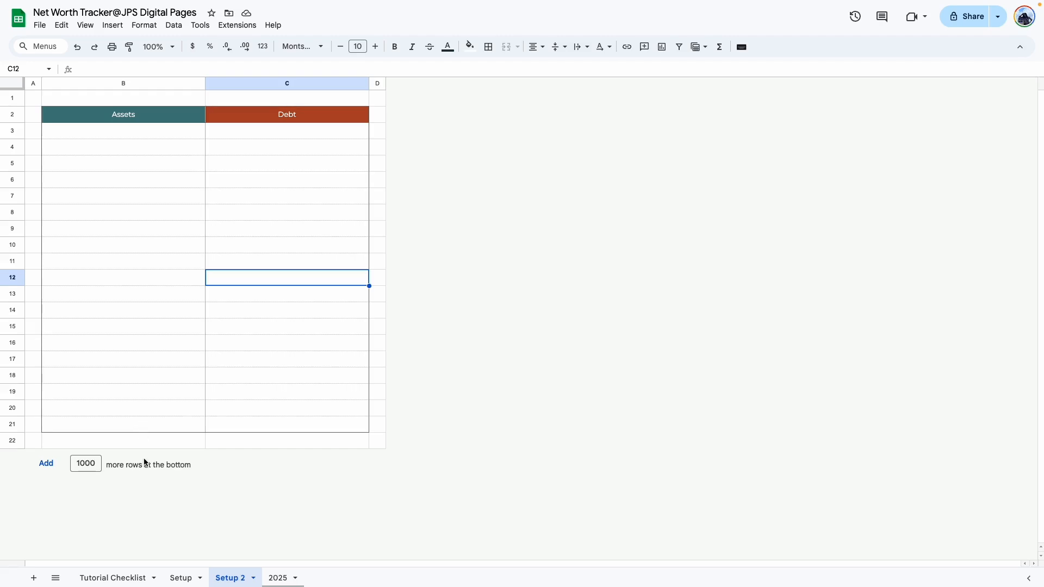
- Copy the asset and debt categories in B3:C12 of the Setup sheet and paste only their values into Setup 2 starting at B3
{"action": "left_click", "coordinate": [181, 577]}
{"action": "left_click_drag", "start_coordinate": [136, 145], "coordinate": [319, 339]}
{"action": "key", "text": "super+c"}
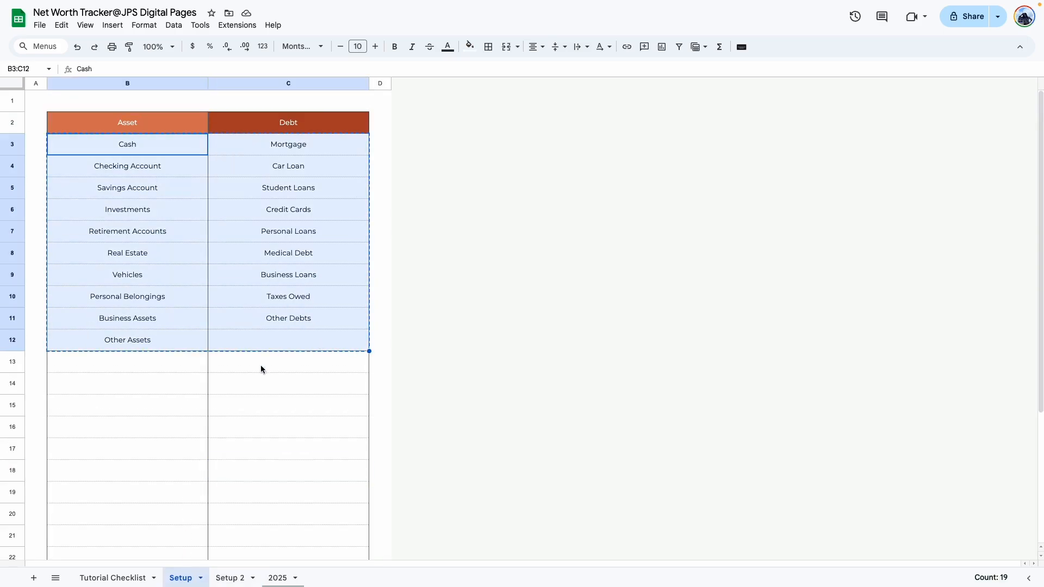
{"action": "left_click", "coordinate": [230, 578]}
{"action": "left_click", "coordinate": [108, 284]}
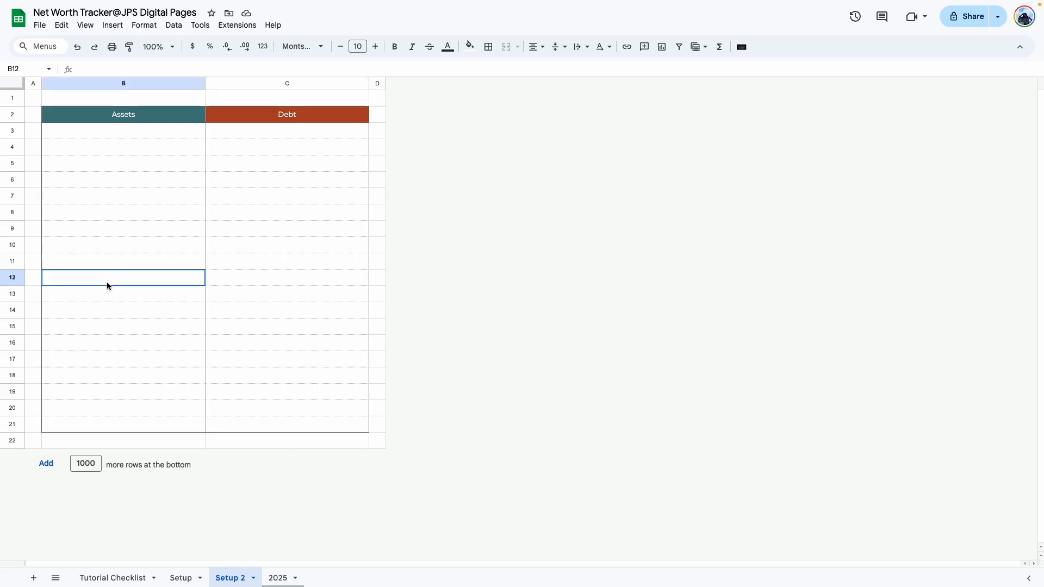
{"action": "right_click", "coordinate": [114, 137]}
{"action": "mouse_move", "coordinate": [203, 201]}
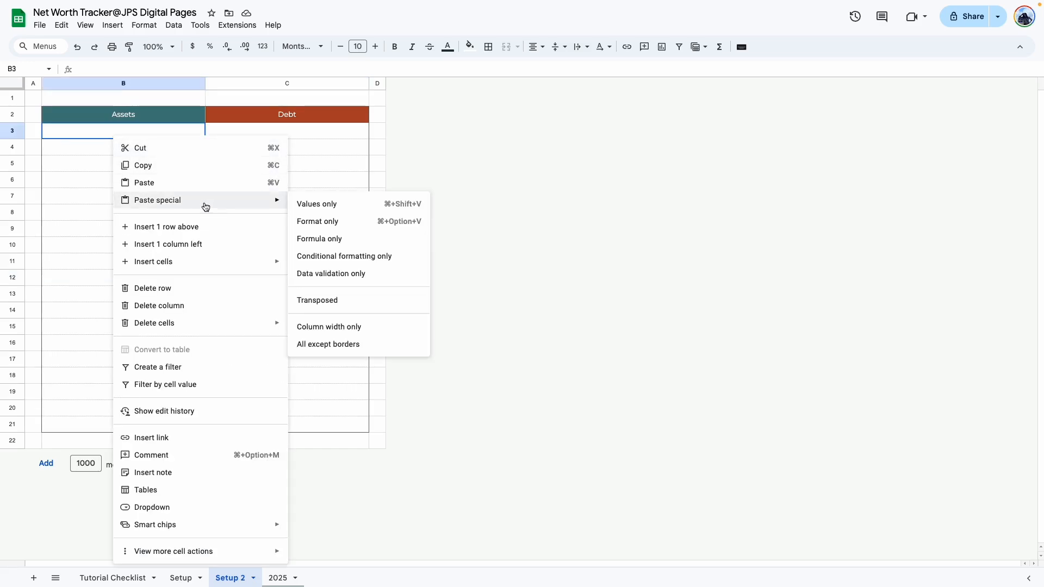
{"action": "left_click", "coordinate": [319, 205]}
{"action": "left_click", "coordinate": [279, 325]}
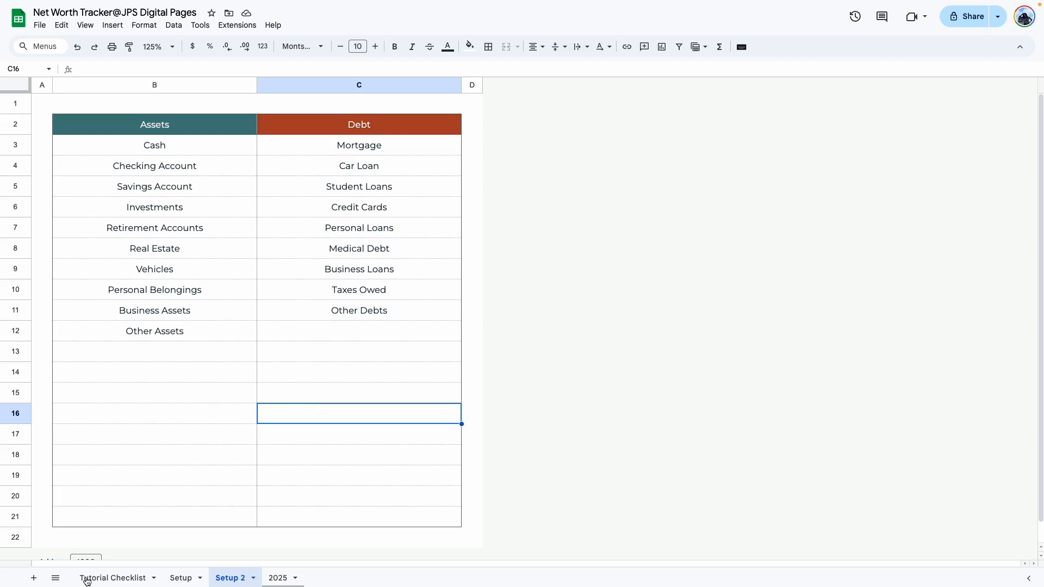
- Mark the Setup Tab item as done on the Tutorial Checklist sheet
{"action": "left_click", "coordinate": [106, 578]}
{"action": "left_click", "coordinate": [265, 348]}
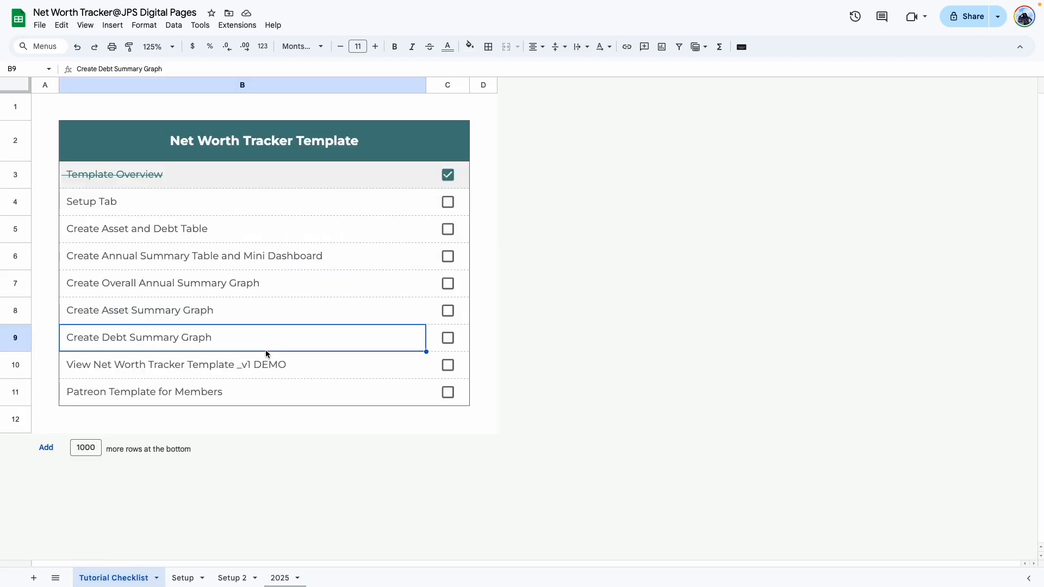
{"action": "left_click", "coordinate": [447, 203]}
{"action": "left_click", "coordinate": [303, 237]}
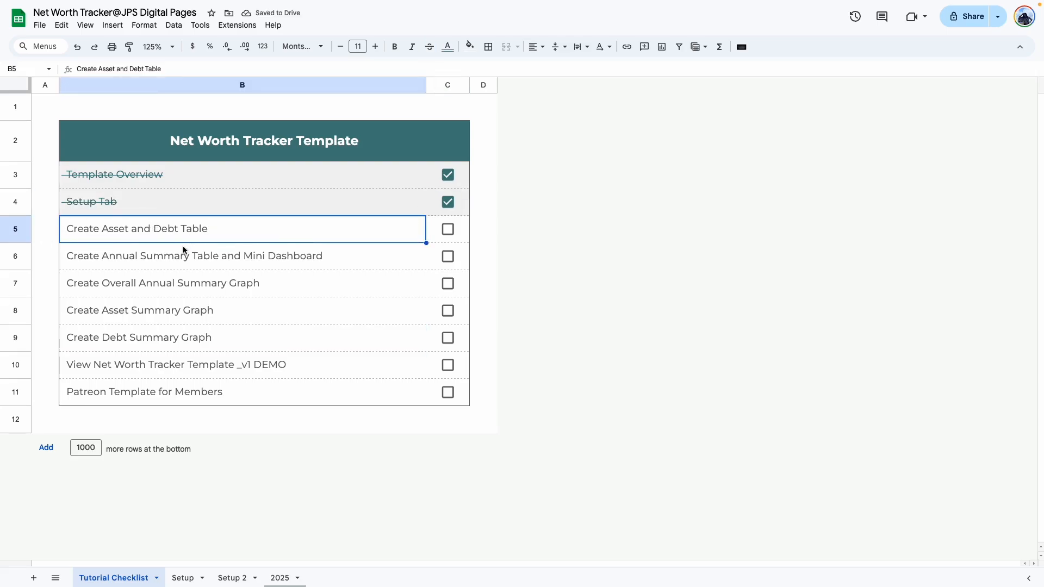
- Examine the layout of the 2025 sheet at 100% zoom, from the summary figures down through the asset table
{"action": "left_click", "coordinate": [280, 578]}
{"action": "left_click", "coordinate": [162, 47]}
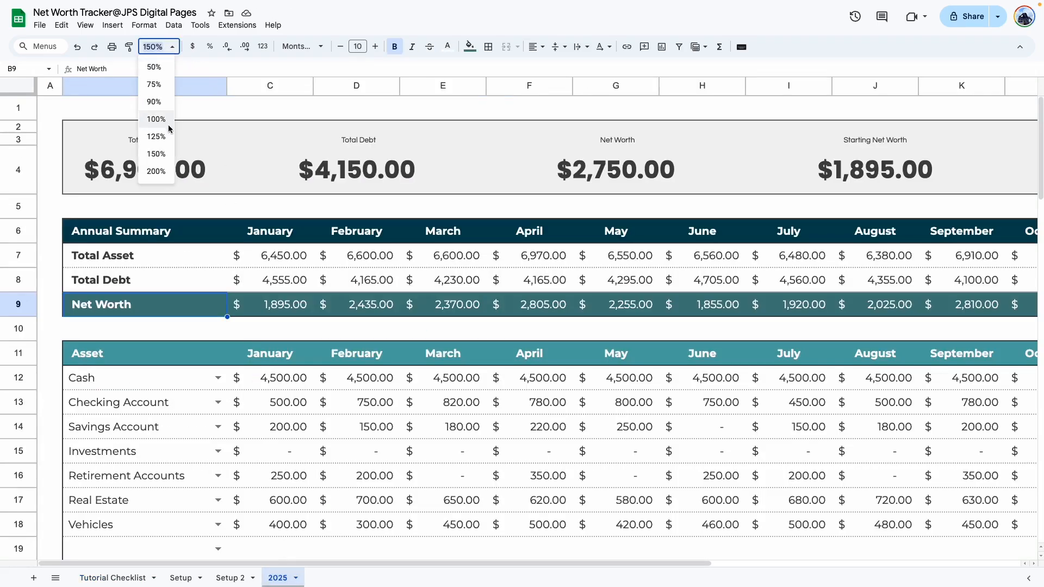
{"action": "left_click", "coordinate": [162, 119]}
{"action": "scroll", "coordinate": [321, 325], "scroll_direction": "down", "scroll_amount": 1}
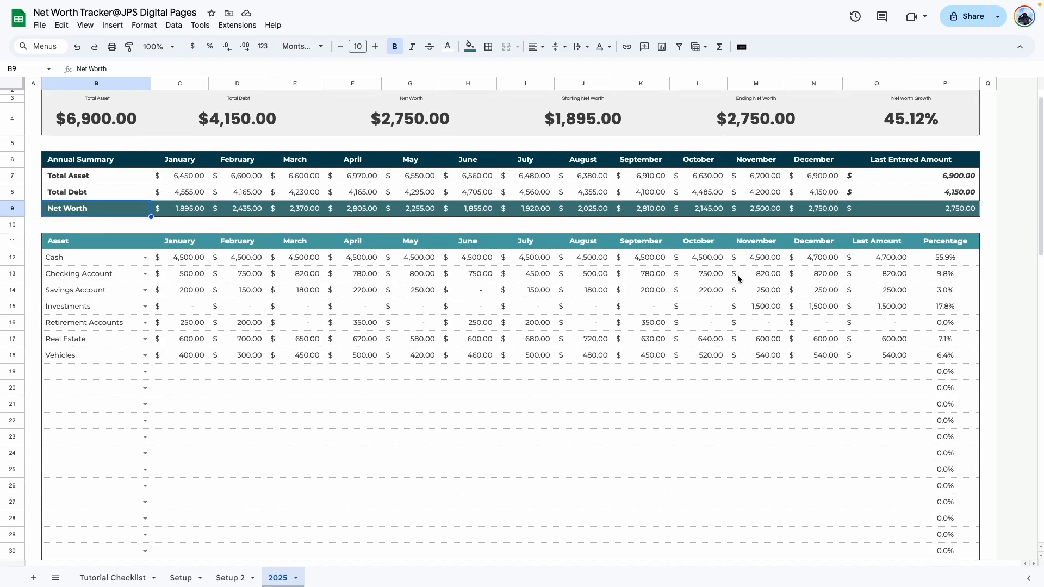
{"action": "scroll", "coordinate": [229, 307], "scroll_direction": "down", "scroll_amount": 7}
{"action": "scroll", "coordinate": [806, 422], "scroll_direction": "down", "scroll_amount": 3}
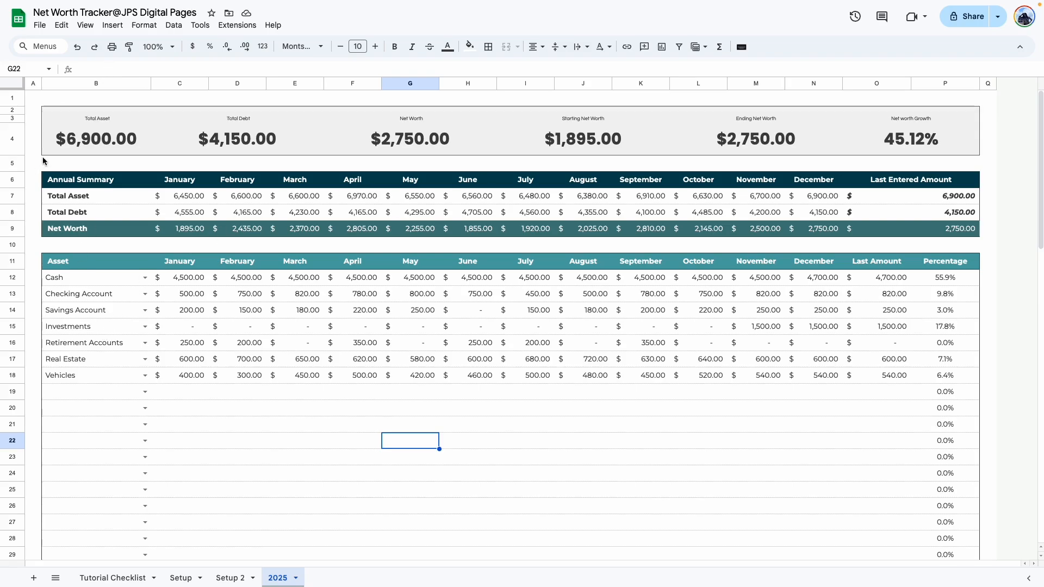
{"action": "key", "text": "Left"}
{"action": "key", "text": "Left"}
{"action": "key", "text": "Left"}
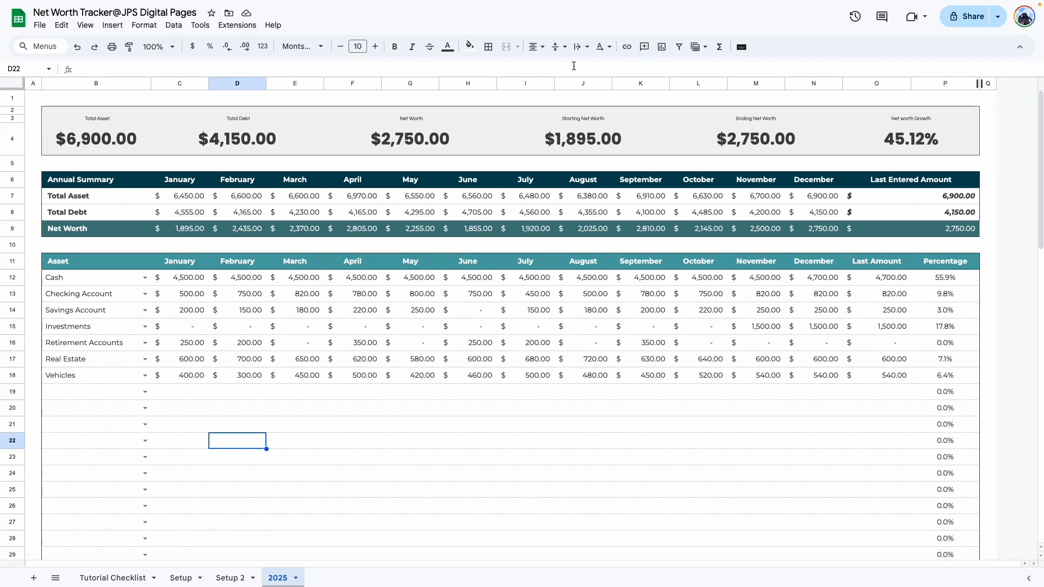
- Add a new sheet after 2025 and name it "2025 -2"
{"action": "left_click", "coordinate": [33, 578]}
{"action": "double_click", "coordinate": [311, 579]}
{"action": "type", "text": "2025 -2"}
{"action": "scroll", "coordinate": [1030, 278], "scroll_direction": "right", "scroll_amount": 1}
{"action": "left_click", "coordinate": [1032, 278]}
{"action": "left_click_drag", "start_coordinate": [268, 564], "coordinate": [99, 553]}
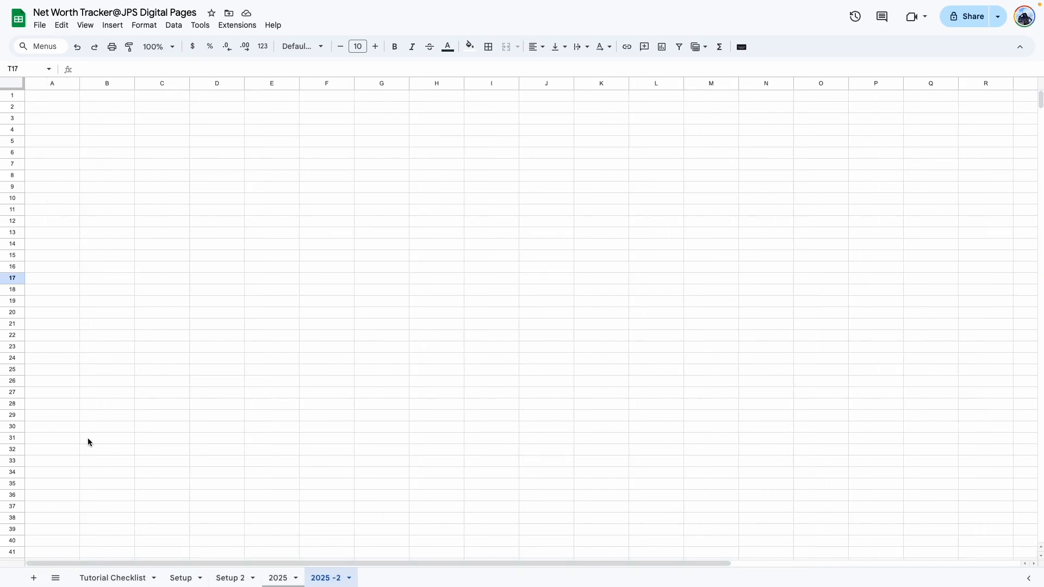
- Set the font of the entire new sheet to Montserrat
{"action": "left_click", "coordinate": [18, 85]}
{"action": "left_click", "coordinate": [320, 46]}
{"action": "left_click", "coordinate": [312, 152]}
- Delete rows 81 to 1000 and set the height of the remaining rows 1 to 80 to 30 pixels
{"action": "right_click", "coordinate": [19, 140]}
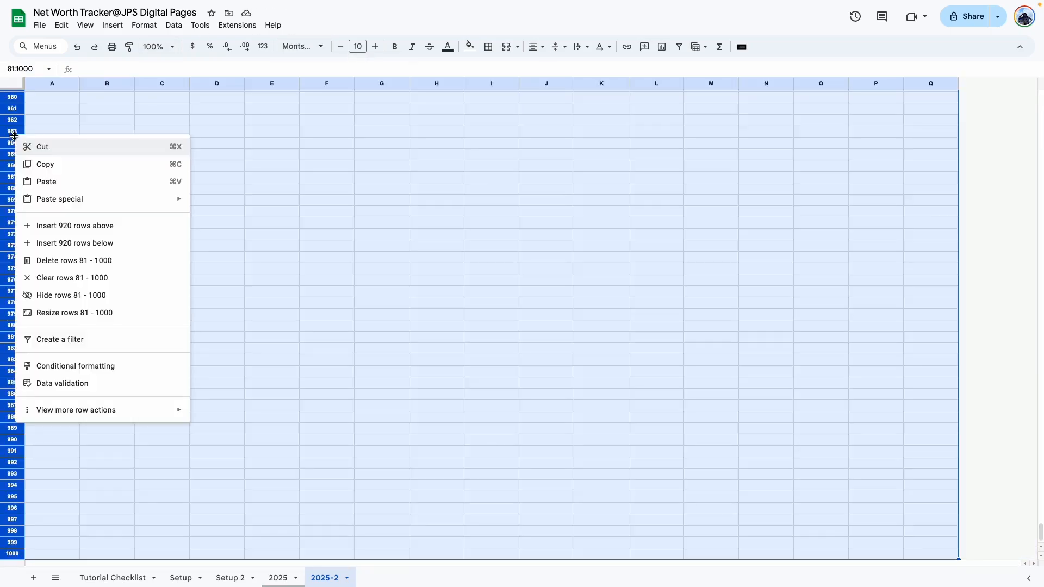
{"action": "left_click", "coordinate": [68, 257]}
{"action": "left_click", "coordinate": [15, 97]}
{"action": "key", "text": "ctrl+shift+Down"}
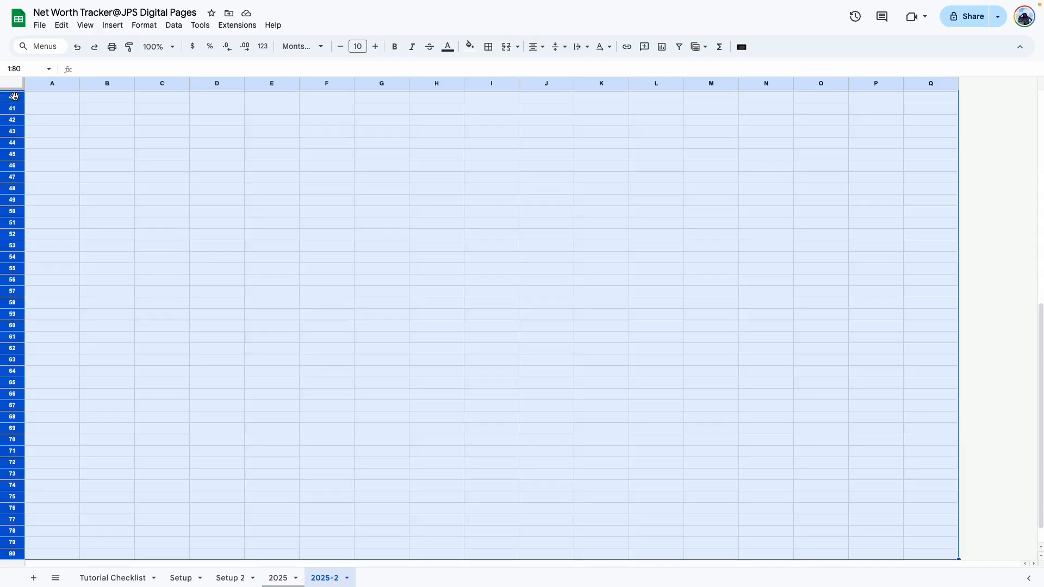
{"action": "right_click", "coordinate": [14, 97]}
{"action": "left_click", "coordinate": [81, 285]}
{"action": "left_click", "coordinate": [485, 287]}
{"action": "type", "text": "30"}
{"action": "key", "text": "Return"}
- Set the width of the outer columns A and Q to 30 pixels
{"action": "left_click", "coordinate": [60, 83]}
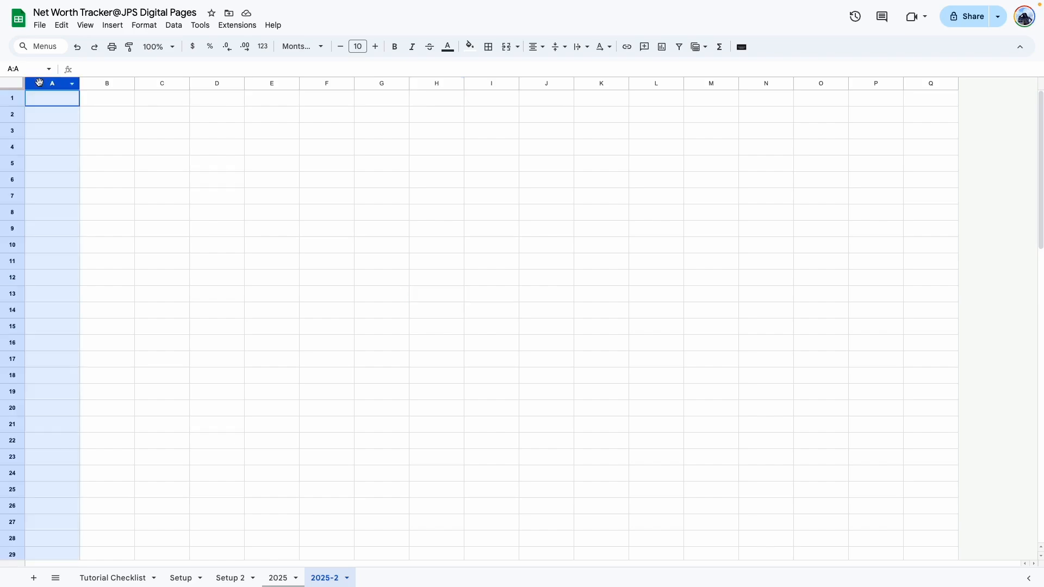
{"action": "left_click", "coordinate": [918, 87], "text": "ctrl"}
{"action": "right_click", "coordinate": [918, 87]}
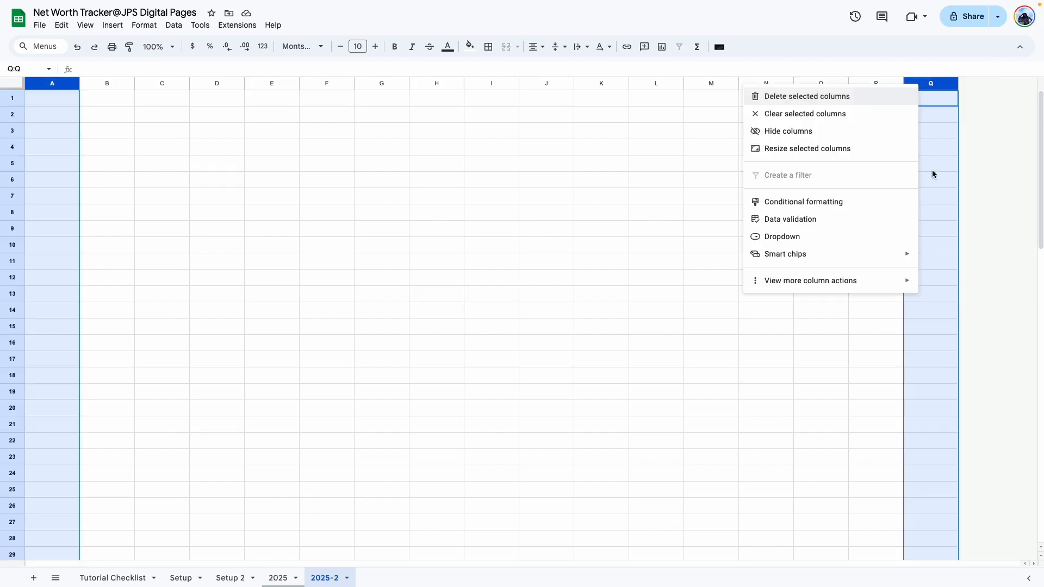
{"action": "left_click", "coordinate": [816, 148]}
{"action": "type", "text": "30"}
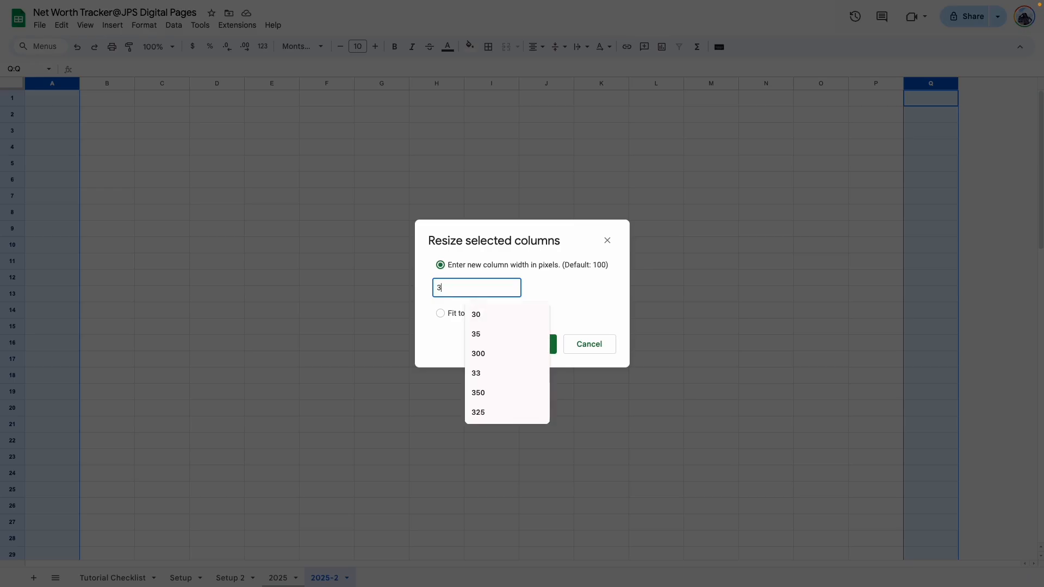
{"action": "key", "text": "Return"}
{"action": "left_click", "coordinate": [216, 227]}
- Give the header row B3:P3 an outer border and a teal fill
{"action": "scroll", "coordinate": [217, 229], "scroll_direction": "down", "scroll_amount": 3}
{"action": "scroll", "coordinate": [217, 229], "scroll_direction": "up", "scroll_amount": 3}
{"action": "left_click_drag", "start_coordinate": [69, 131], "coordinate": [823, 133]}
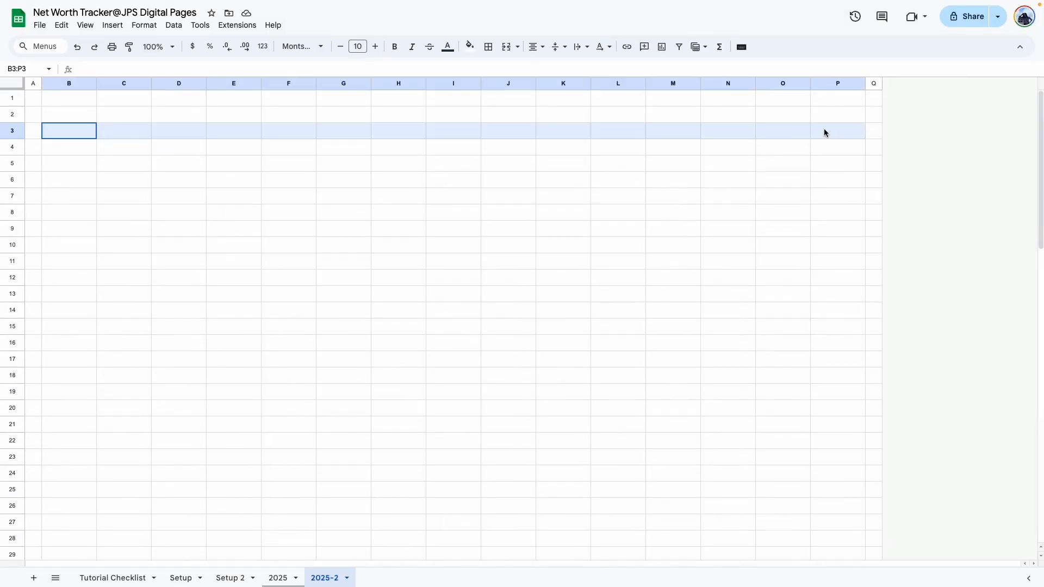
{"action": "left_click", "coordinate": [488, 46]}
{"action": "left_click", "coordinate": [569, 70]}
{"action": "left_click", "coordinate": [508, 245]}
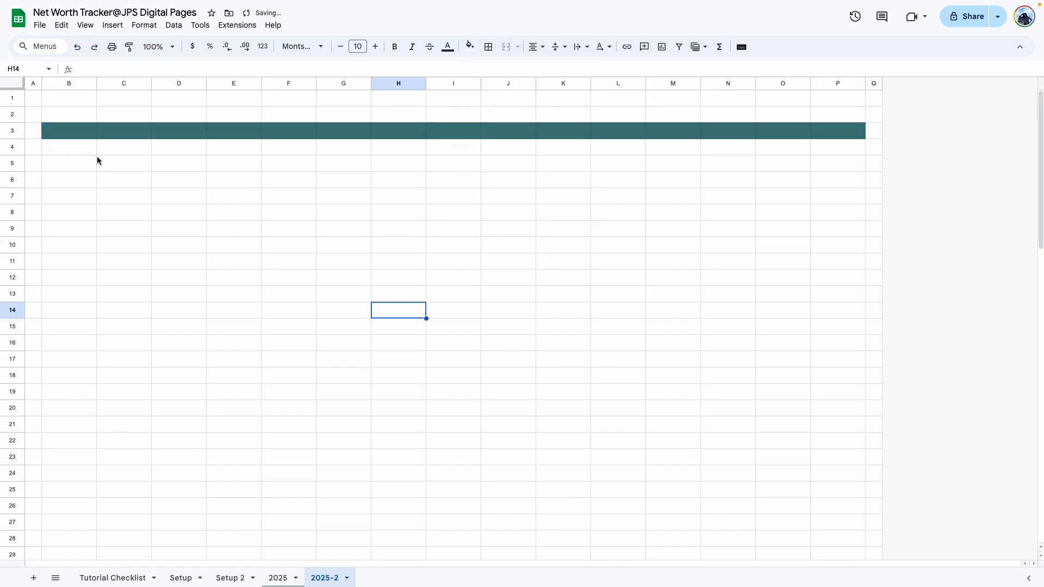
{"action": "key", "text": "Down"}
{"action": "key", "text": "Down"}
{"action": "key", "text": "Down"}
{"action": "key", "text": "Down"}
{"action": "key", "text": "Down"}
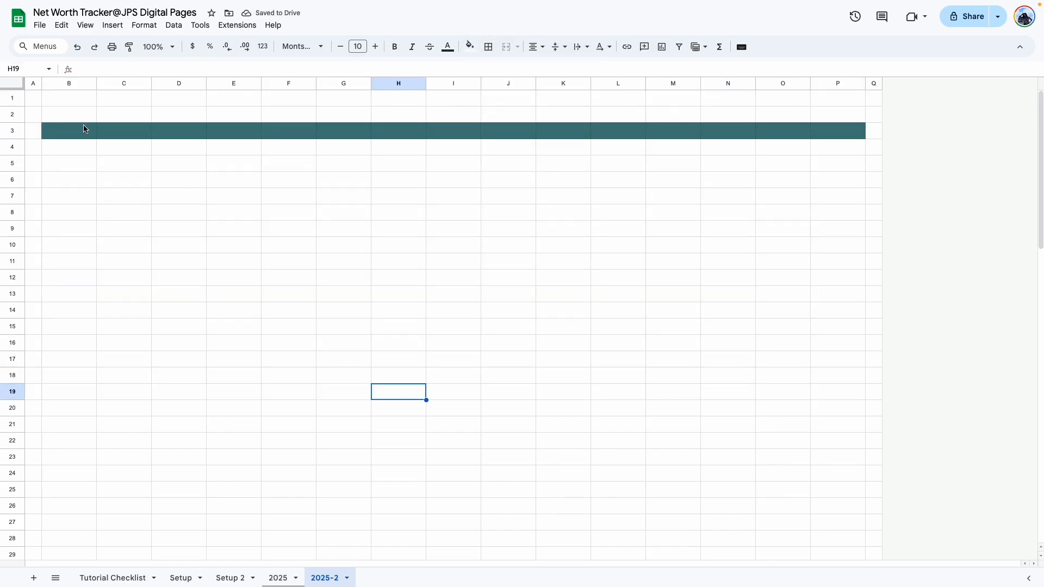
- Put an outer border around the table body B4:P20
{"action": "mouse_move", "coordinate": [63, 153]}
{"action": "left_mouse_down"}
{"action": "mouse_move", "coordinate": [796, 290]}
{"action": "mouse_move", "coordinate": [823, 414]}
{"action": "left_mouse_up"}
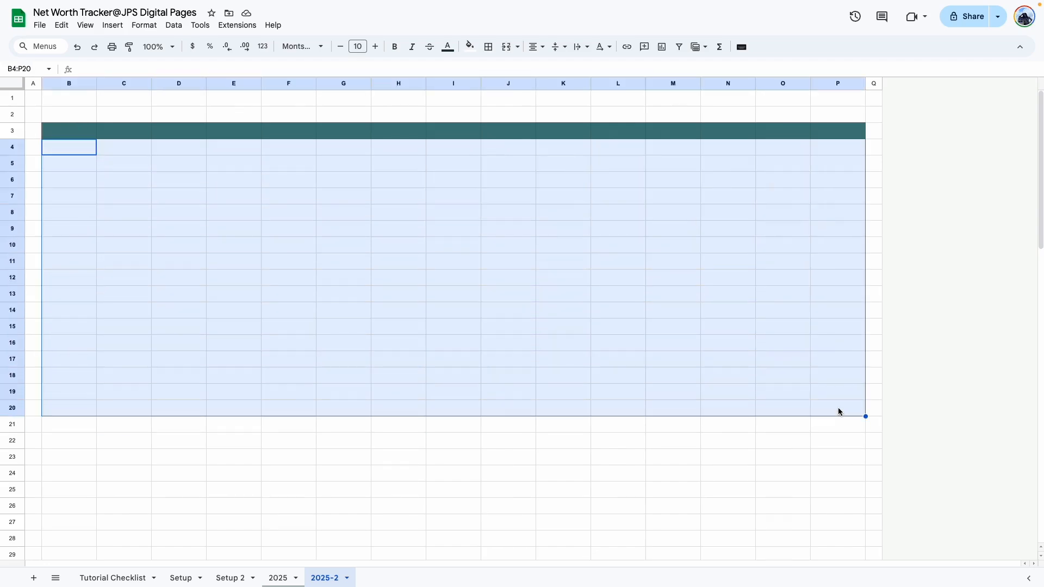
{"action": "left_click", "coordinate": [488, 46]}
{"action": "left_click", "coordinate": [569, 74]}
{"action": "left_click", "coordinate": [565, 277]}
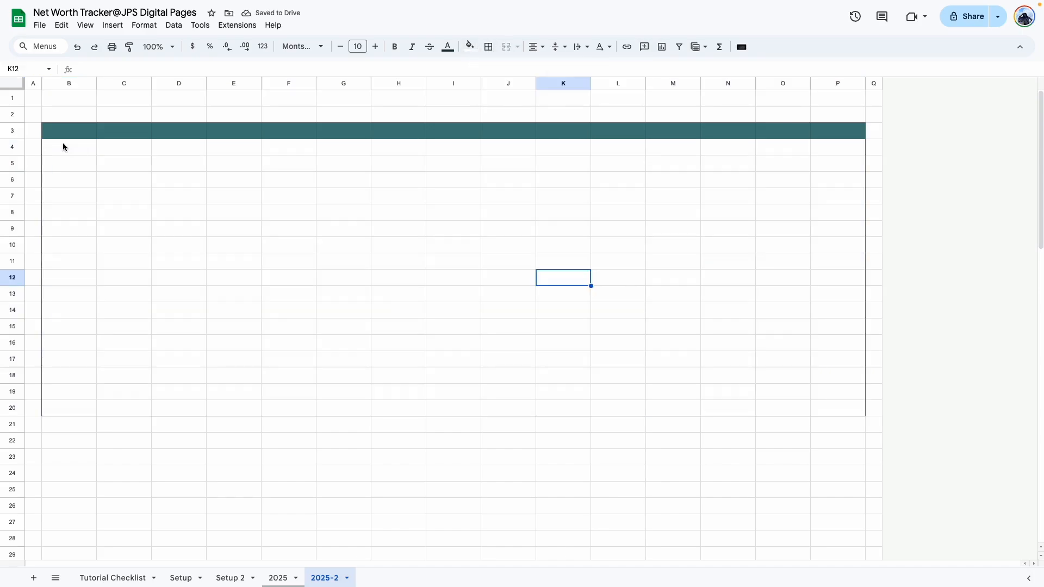
- Add grey dotted horizontal inner borders to the table body B4:P20
{"action": "left_click_drag", "start_coordinate": [58, 147], "coordinate": [840, 411]}
{"action": "left_click", "coordinate": [489, 47]}
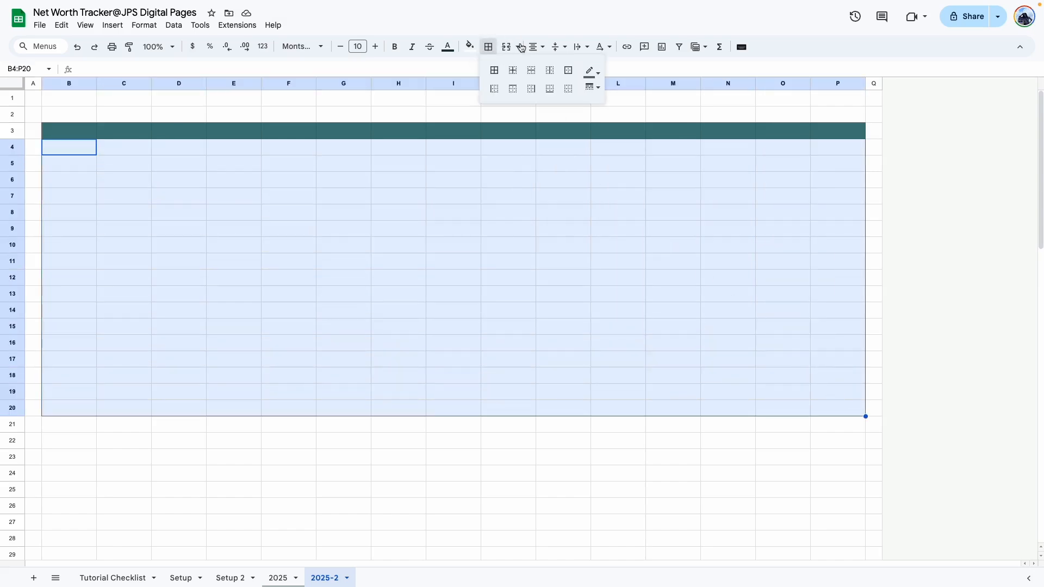
{"action": "left_click", "coordinate": [594, 73]}
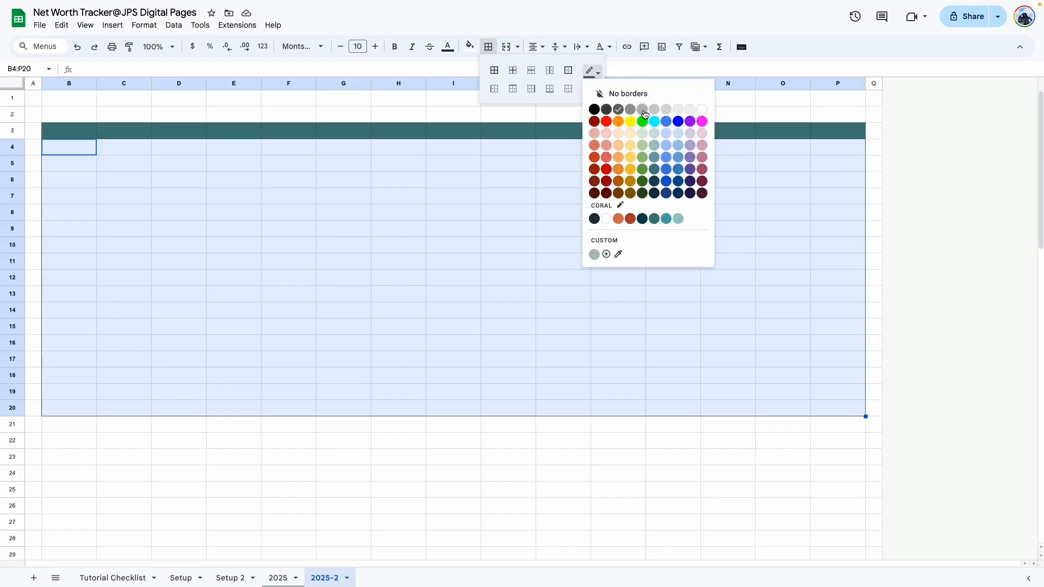
{"action": "left_click", "coordinate": [643, 112]}
{"action": "left_click", "coordinate": [592, 88]}
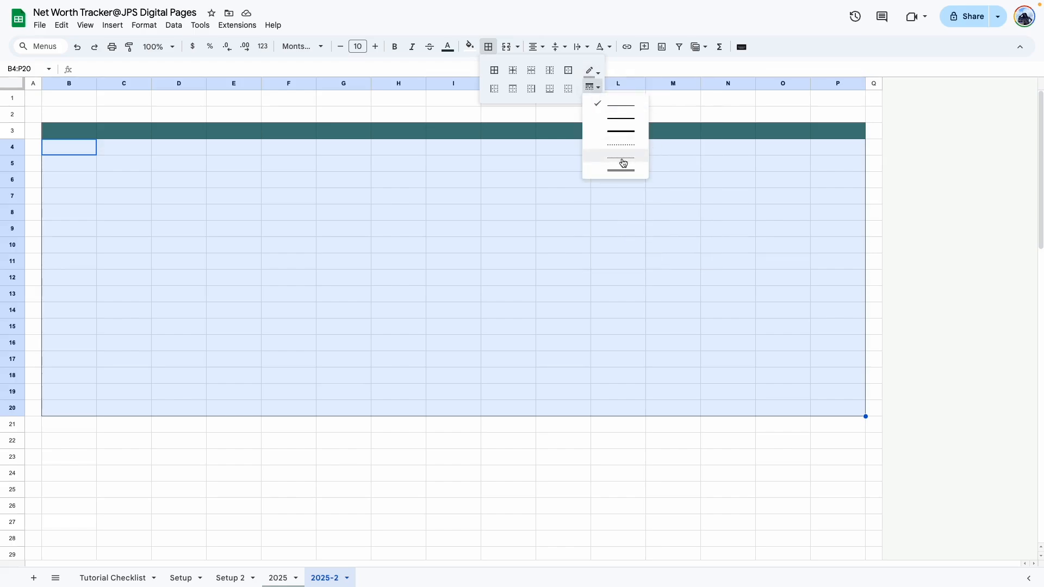
{"action": "left_click", "coordinate": [623, 163]}
{"action": "left_click", "coordinate": [531, 74]}
{"action": "left_click", "coordinate": [508, 261]}
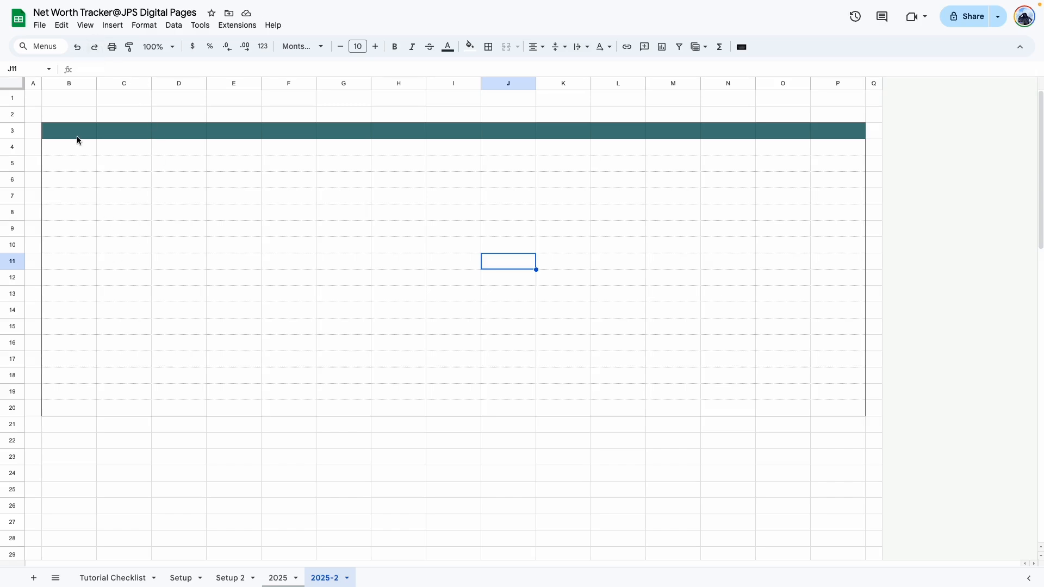
- Set the width of column B to 200 pixels
{"action": "left_click", "coordinate": [234, 310]}
{"action": "right_click", "coordinate": [64, 84]}
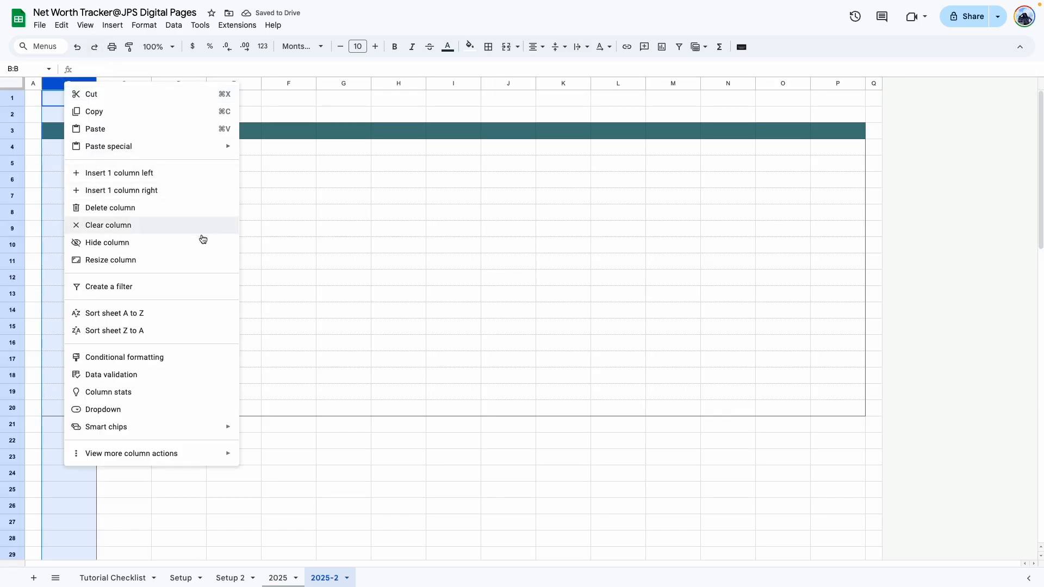
{"action": "left_click", "coordinate": [110, 260]}
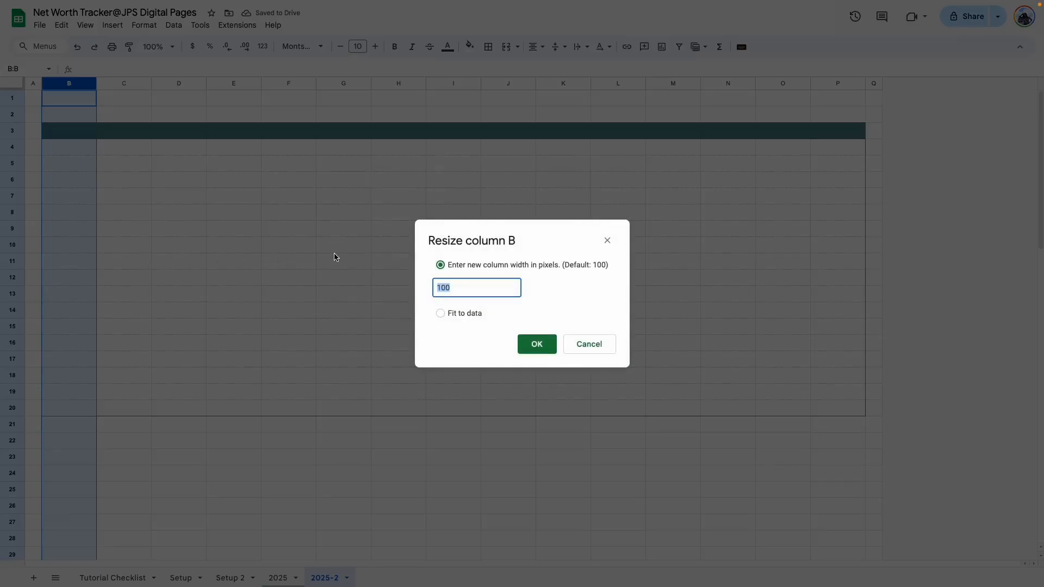
{"action": "type", "text": "200"}
{"action": "key", "text": "Return"}
{"action": "left_click", "coordinate": [350, 256]}
- Enter the header "Assets" in cell B3
{"action": "left_click", "coordinate": [124, 138]}
{"action": "type", "text": "aa"}
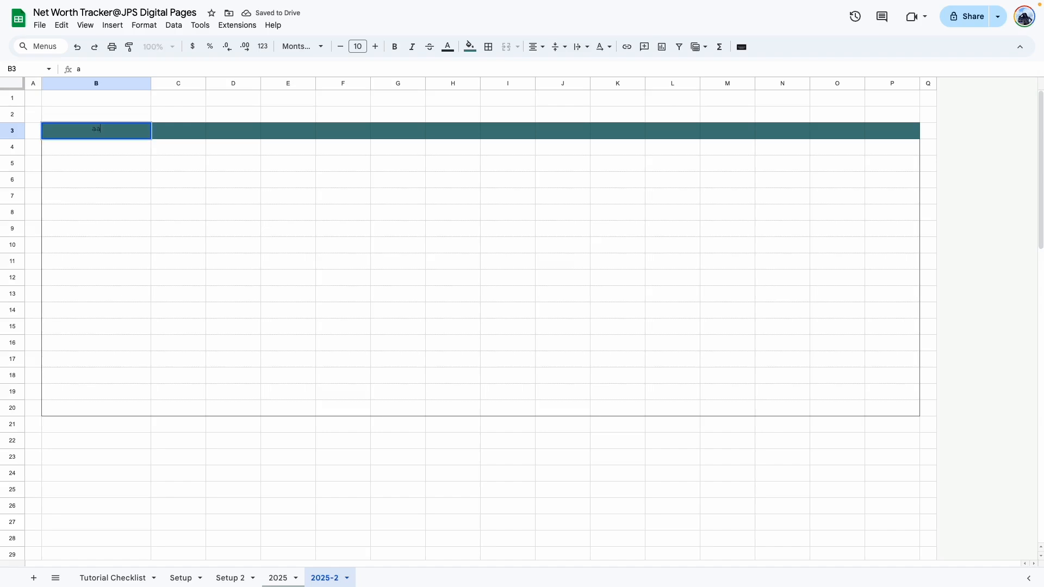
{"action": "key", "text": "BackSpace"}
{"action": "key", "text": "Return"}
- Set the text colour of the header row B3:P3 to white
{"action": "left_click_drag", "start_coordinate": [131, 133], "coordinate": [900, 131]}
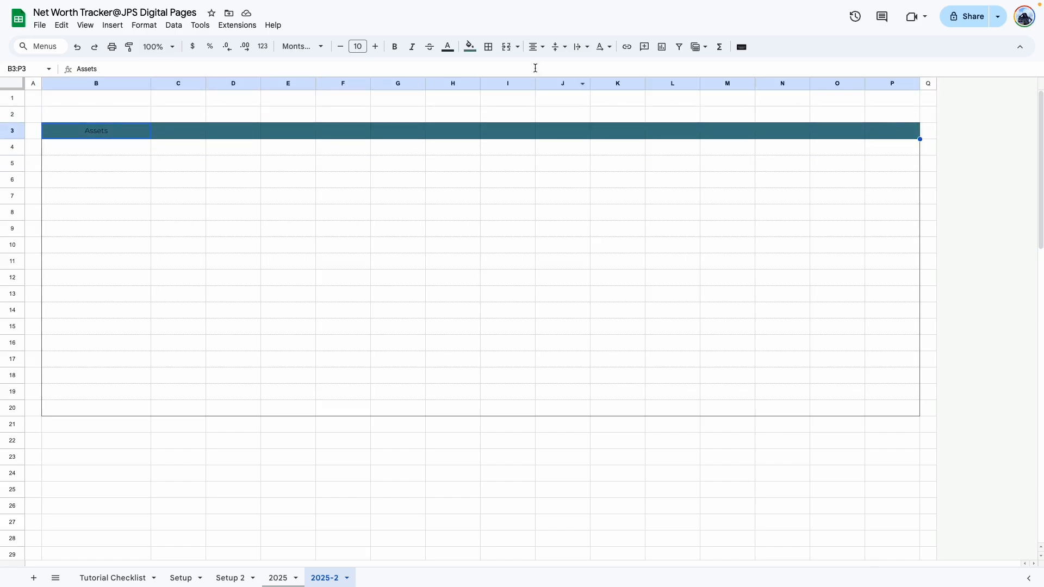
{"action": "left_click", "coordinate": [448, 46]}
{"action": "left_click", "coordinate": [560, 87]}
{"action": "left_click", "coordinate": [343, 244]}
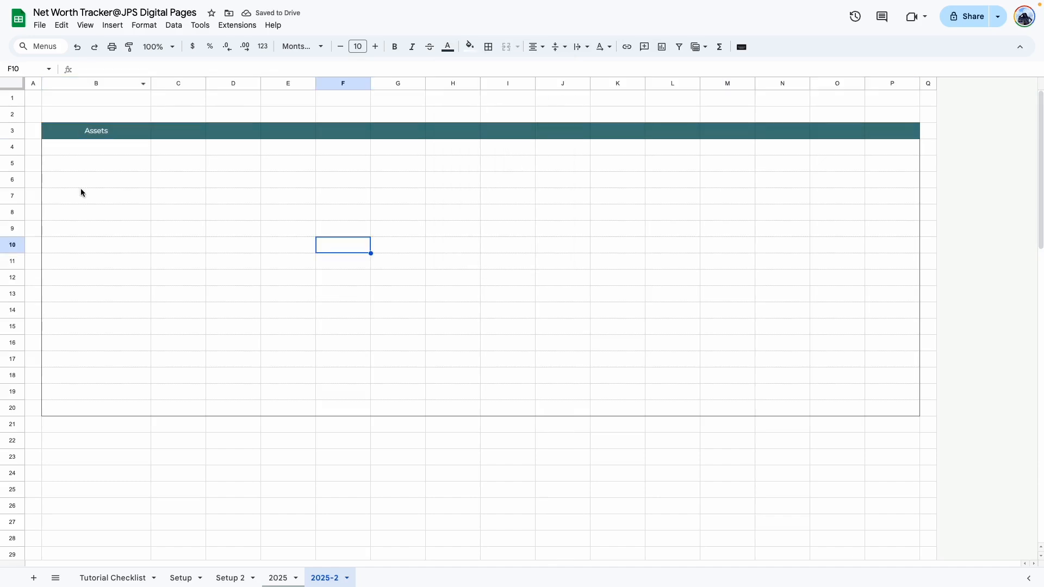
{"action": "left_click", "coordinate": [80, 191]}
{"action": "left_click", "coordinate": [174, 135]}
{"action": "left_click", "coordinate": [176, 209]}
{"action": "left_click_drag", "start_coordinate": [177, 136], "coordinate": [718, 141]}
{"action": "left_click", "coordinate": [562, 246]}
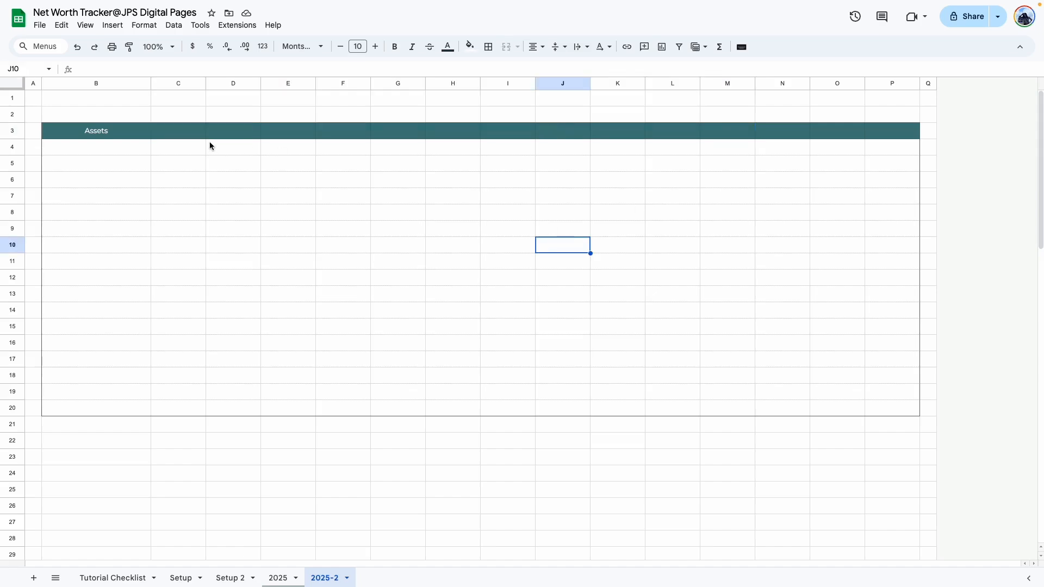
- Enter "January" in C3 and fill the month series across the header row to December in N3
{"action": "left_click", "coordinate": [186, 134]}
{"action": "type", "text": "January"}
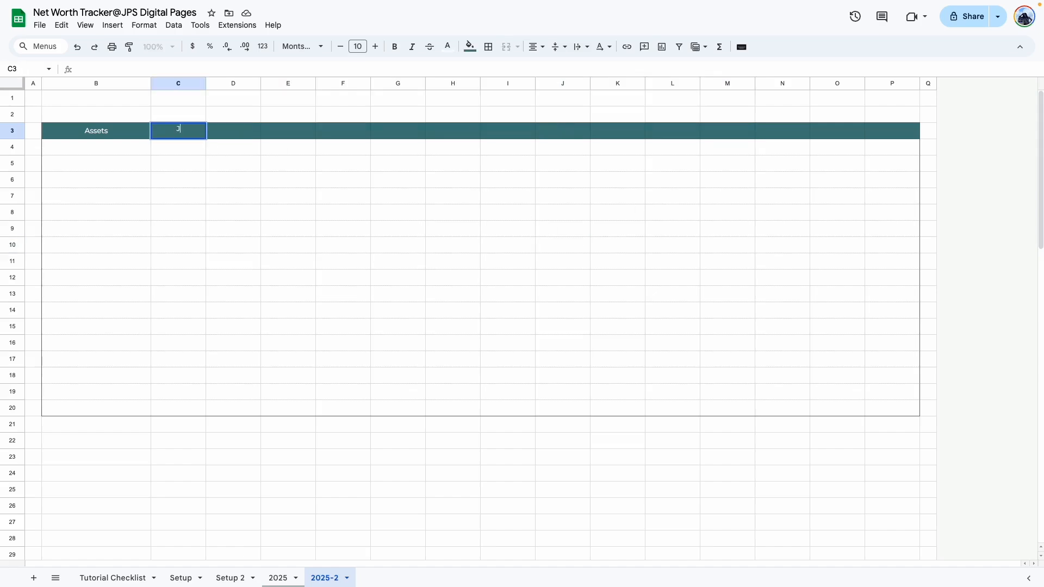
{"action": "left_click", "coordinate": [227, 228]}
{"action": "left_click", "coordinate": [167, 136]}
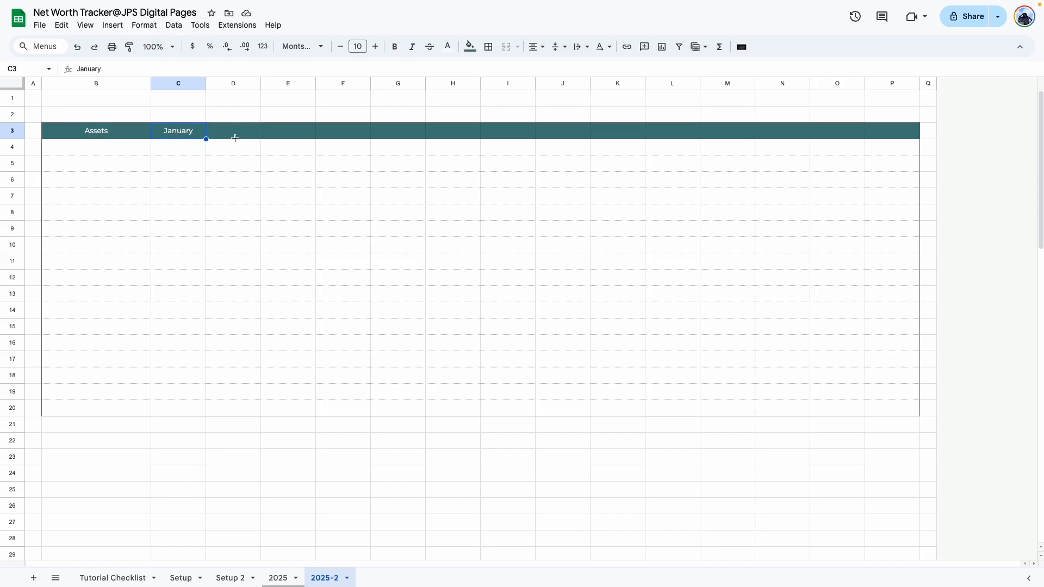
{"action": "left_click_drag", "start_coordinate": [667, 137], "coordinate": [775, 136]}
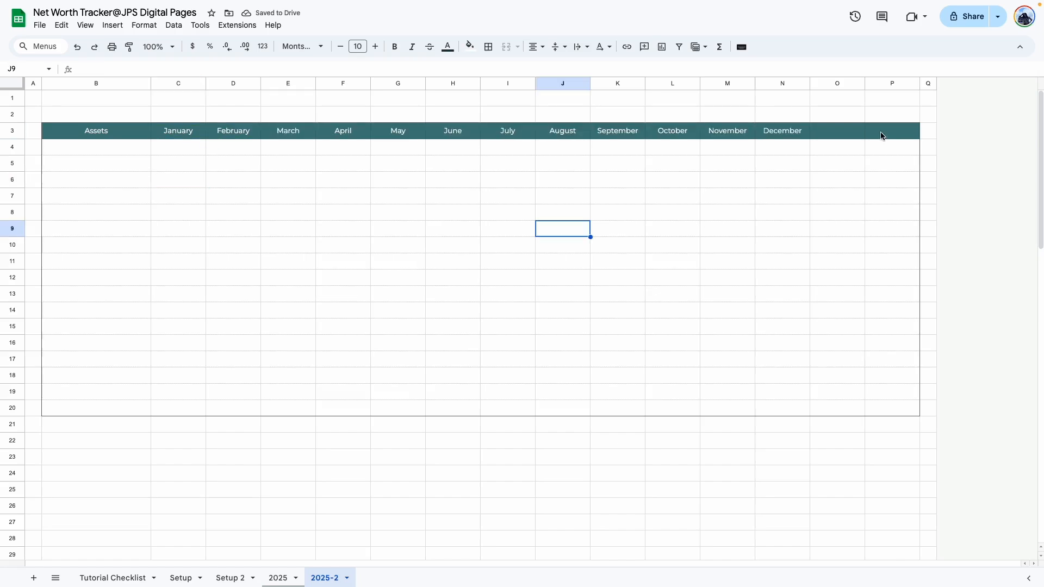
{"action": "left_click", "coordinate": [786, 134]}
{"action": "left_click", "coordinate": [779, 212]}
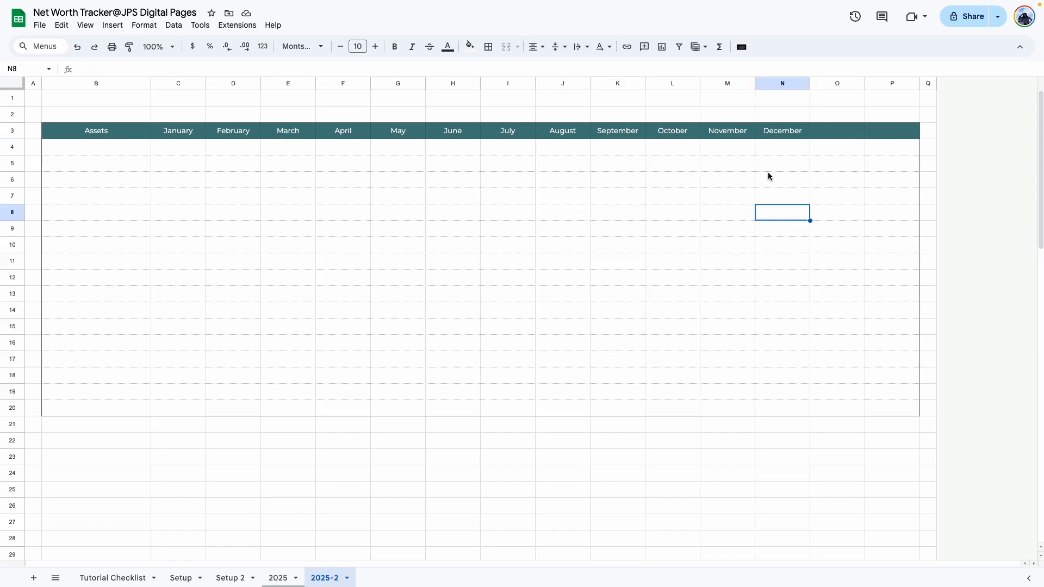
- Enter the headers "Last Amount" in O3 and "Percentage" in P3
{"action": "left_click", "coordinate": [829, 136]}
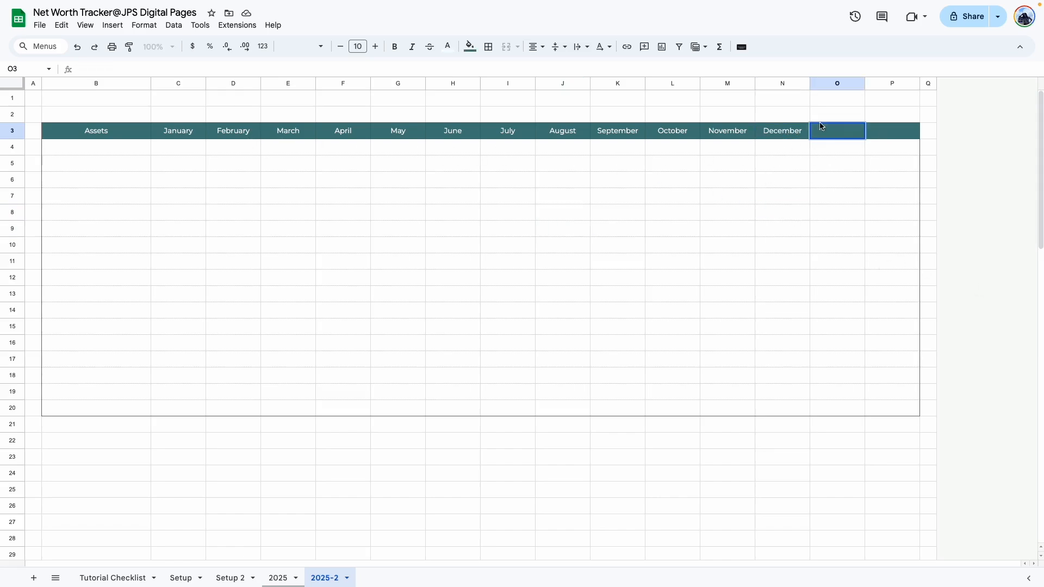
{"action": "left_click", "coordinate": [829, 212]}
{"action": "left_click", "coordinate": [828, 140]}
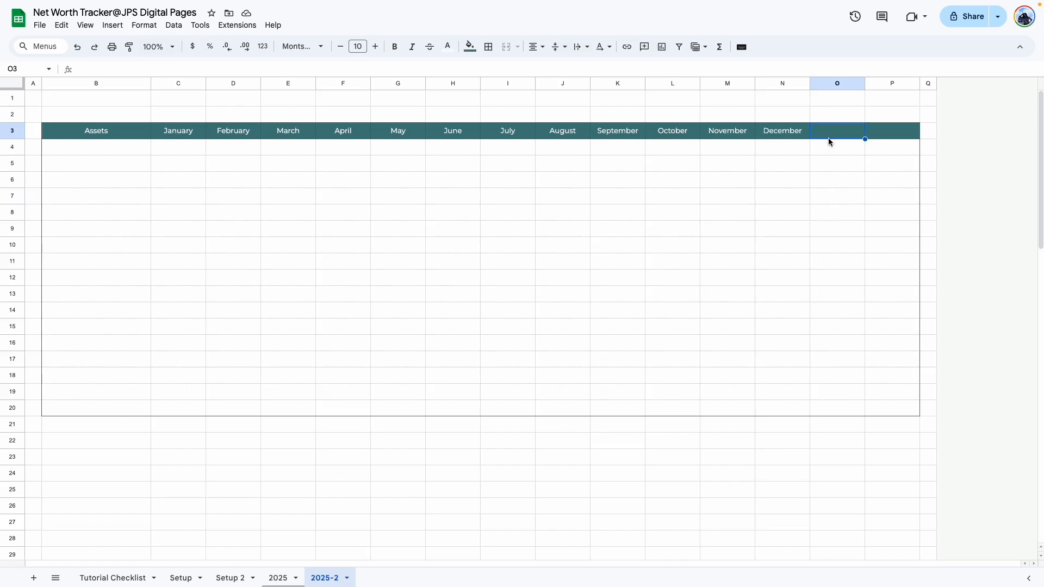
{"action": "type", "text": "Last Ampount"}
{"action": "left_click", "coordinate": [845, 129]}
{"action": "key", "text": "BackSpace"}
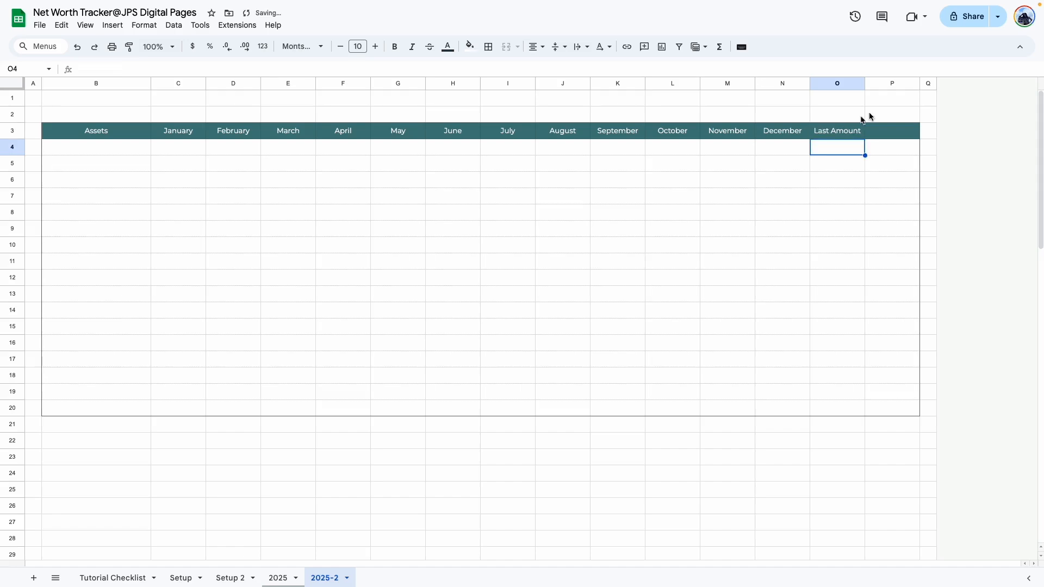
{"action": "left_click", "coordinate": [897, 138]}
{"action": "type", "text": "Percentage"}
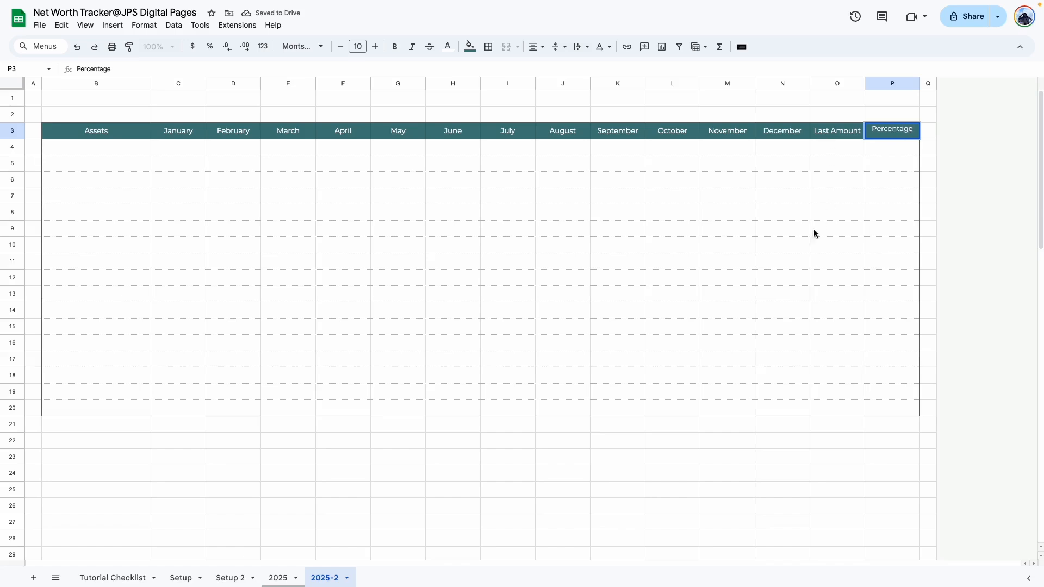
{"action": "key", "text": "Down"}
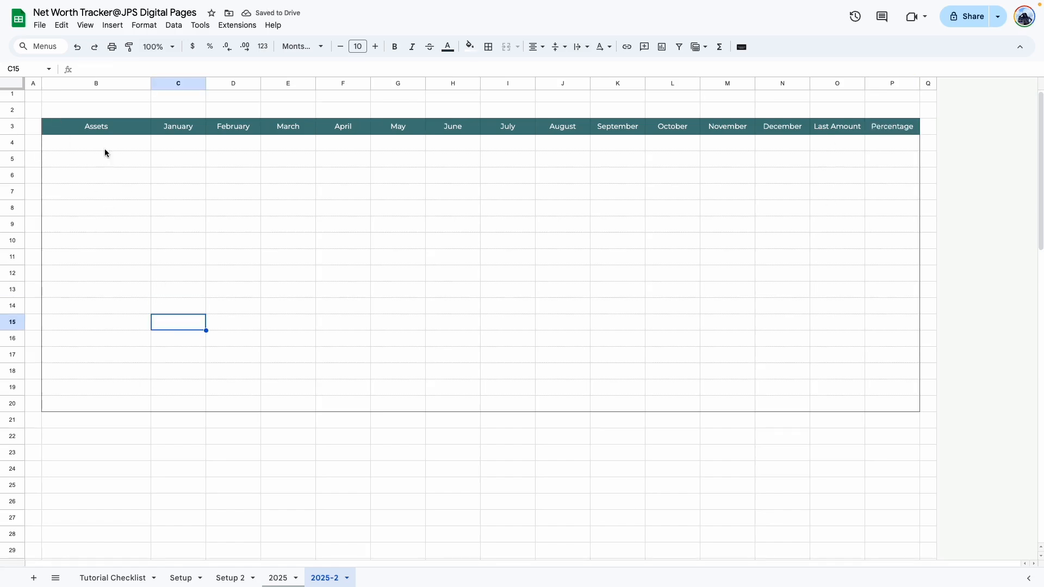
- Copy the assets table B3:P20 and paste it below, starting at cell B22
{"action": "left_click_drag", "start_coordinate": [91, 133], "coordinate": [898, 403]}
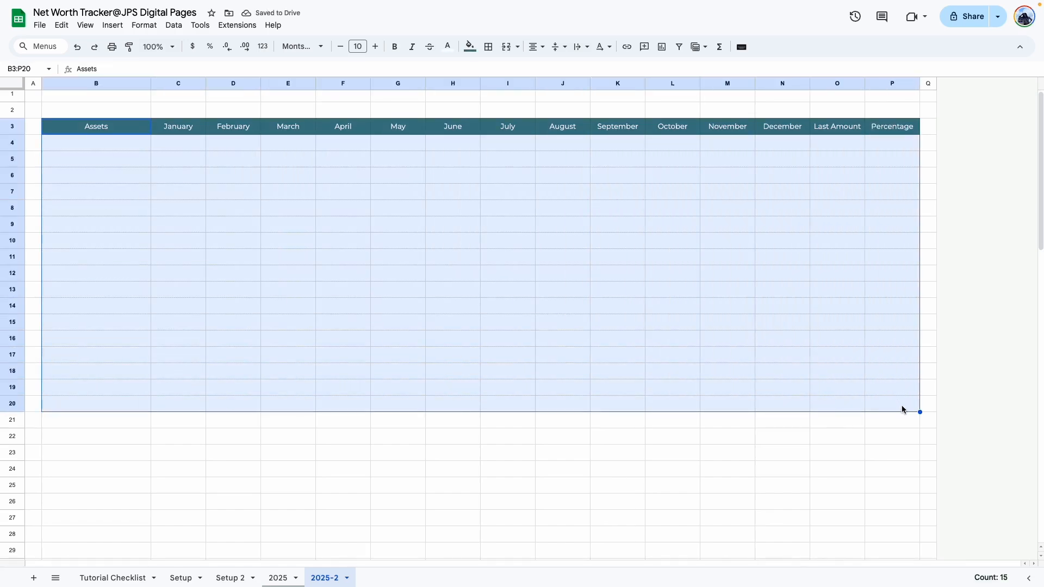
{"action": "key", "text": "ctrl+c"}
{"action": "left_click", "coordinate": [57, 443]}
{"action": "key", "text": "ctrl+v"}
{"action": "left_click", "coordinate": [138, 488]}
- Change the copied table's first header in B22 to "Debt"
{"action": "scroll", "coordinate": [138, 488], "scroll_direction": "down", "scroll_amount": 4}
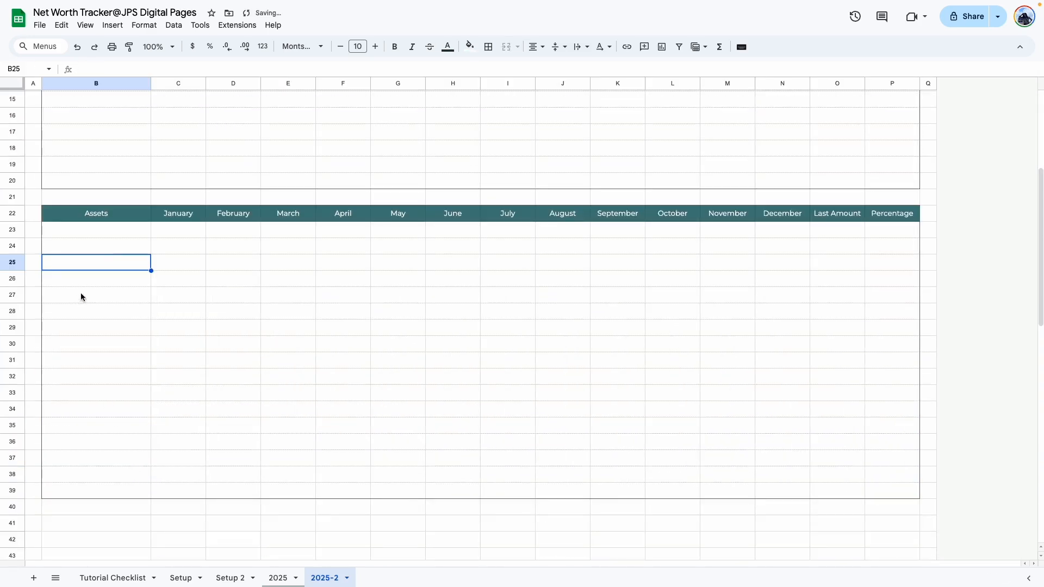
{"action": "left_click", "coordinate": [107, 217]}
{"action": "type", "text": "Debt"}
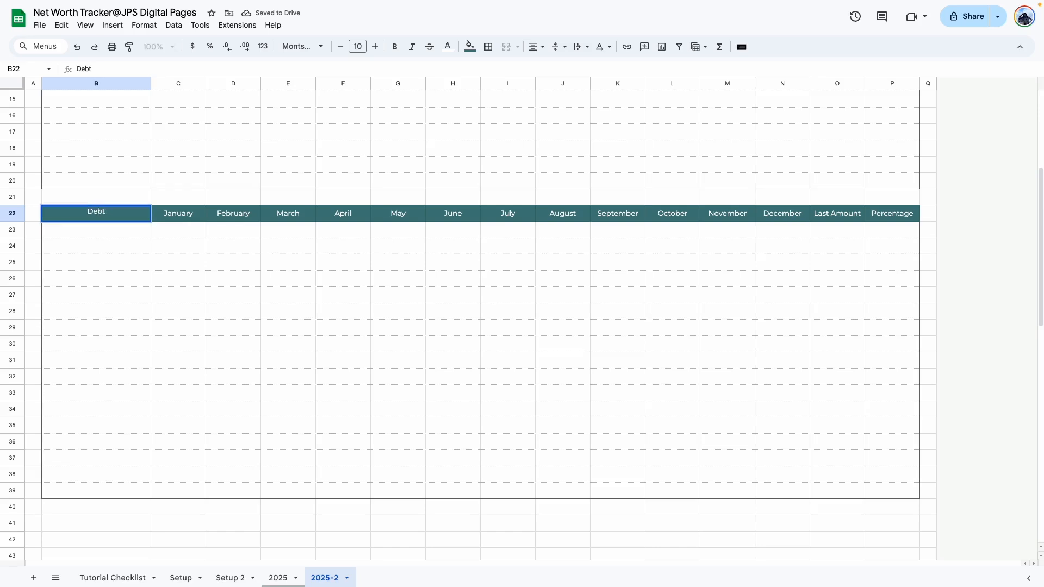
{"action": "left_click", "coordinate": [199, 368]}
- Fill the debt table's header row B22:P22 with dark red
{"action": "scroll", "coordinate": [77, 336], "scroll_direction": "up", "scroll_amount": 4}
{"action": "left_click_drag", "start_coordinate": [96, 419], "coordinate": [892, 419]}
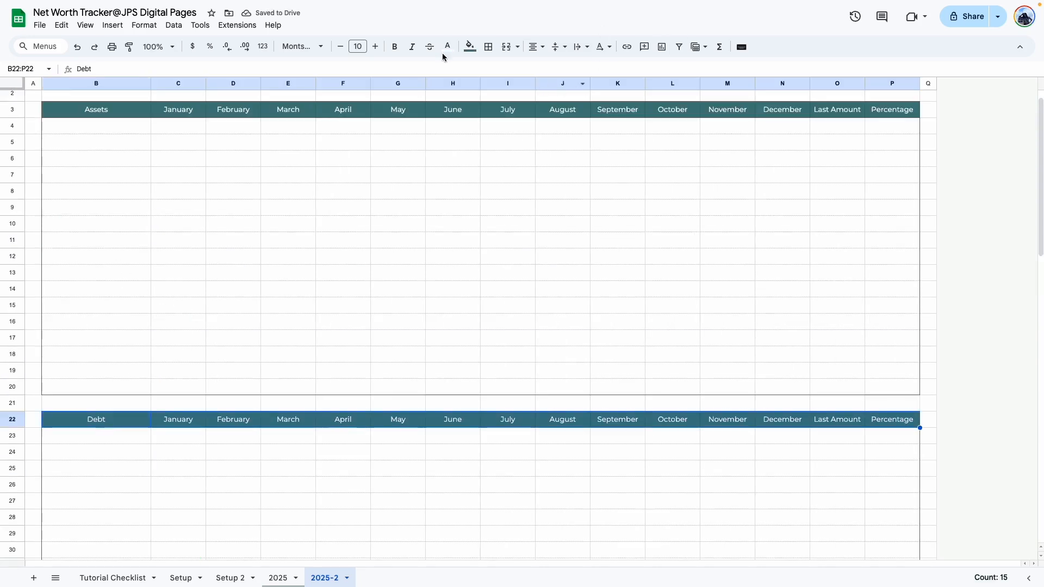
{"action": "left_click", "coordinate": [470, 46]}
{"action": "left_click", "coordinate": [509, 194]}
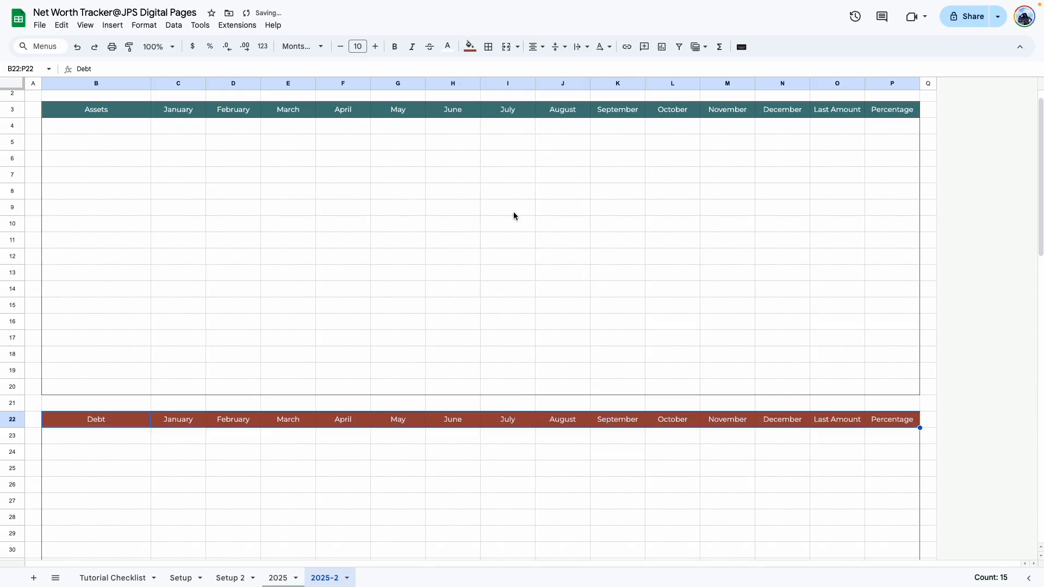
{"action": "left_click", "coordinate": [484, 333]}
{"action": "scroll", "coordinate": [172, 389], "scroll_direction": "down", "scroll_amount": 3}
{"action": "scroll", "coordinate": [182, 338], "scroll_direction": "up", "scroll_amount": 3}
{"action": "scroll", "coordinate": [252, 288], "scroll_direction": "down", "scroll_amount": 3}
{"action": "scroll", "coordinate": [252, 289], "scroll_direction": "up", "scroll_amount": 3}
{"action": "left_click", "coordinate": [251, 308]}
- Add a data validation rule to the asset cells B4:B20 with the criteria Dropdown (from a range)
{"action": "left_click_drag", "start_coordinate": [122, 146], "coordinate": [134, 405]}
{"action": "left_click", "coordinate": [173, 25]}
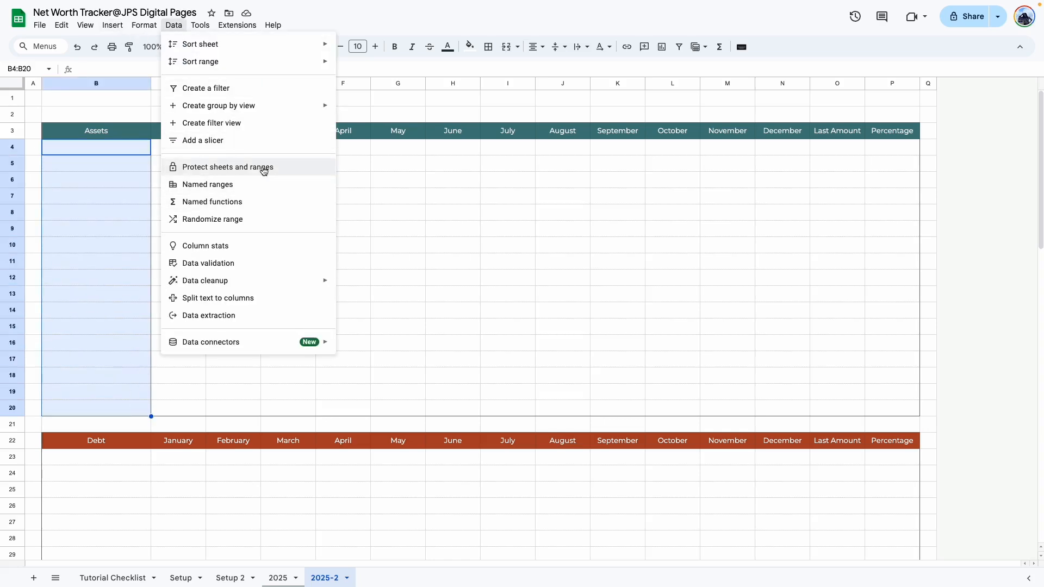
{"action": "left_click", "coordinate": [226, 262]}
{"action": "left_click", "coordinate": [990, 88]}
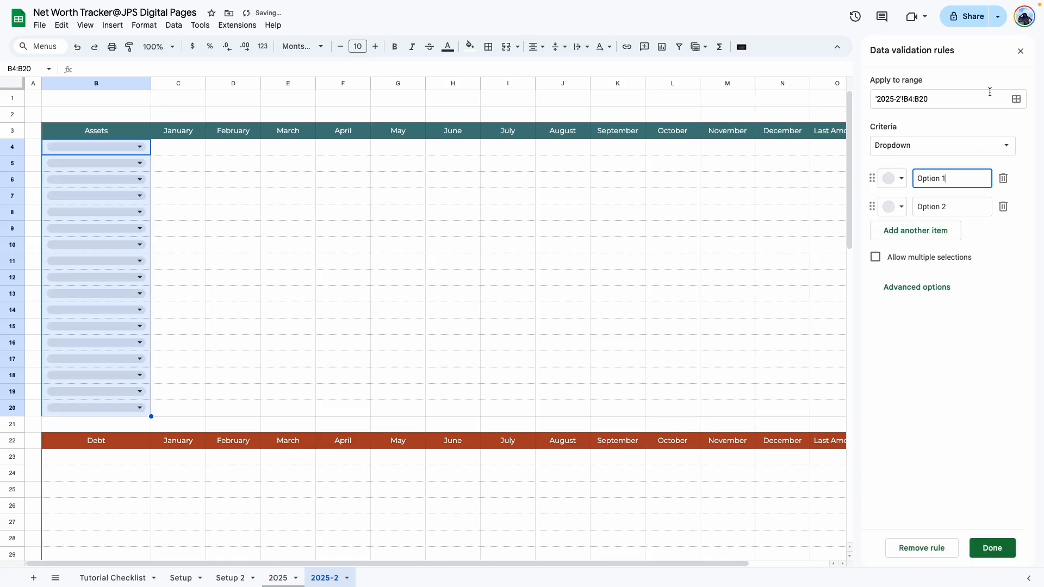
{"action": "left_click", "coordinate": [986, 152]}
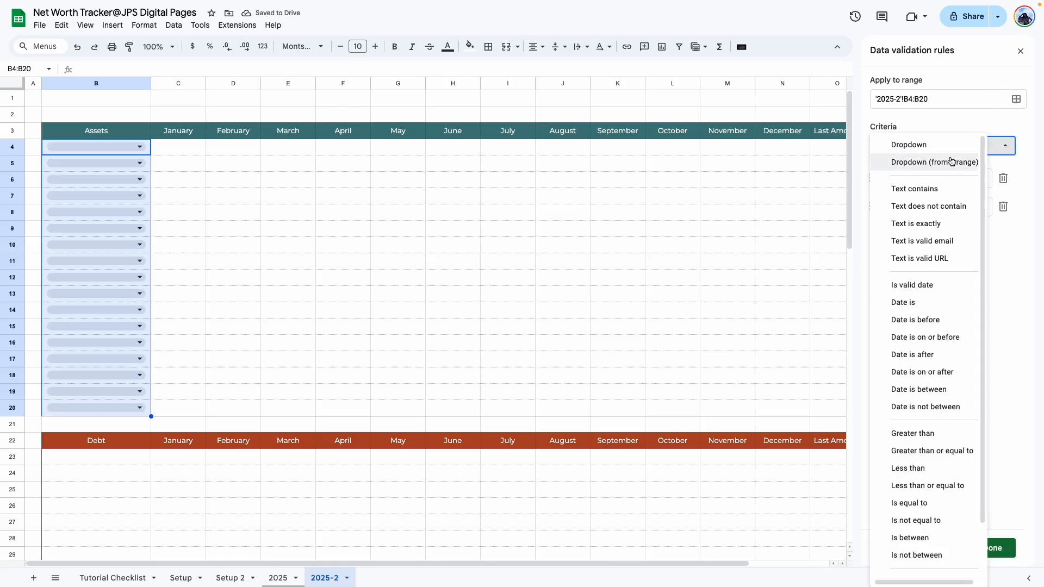
{"action": "left_click", "coordinate": [923, 163]}
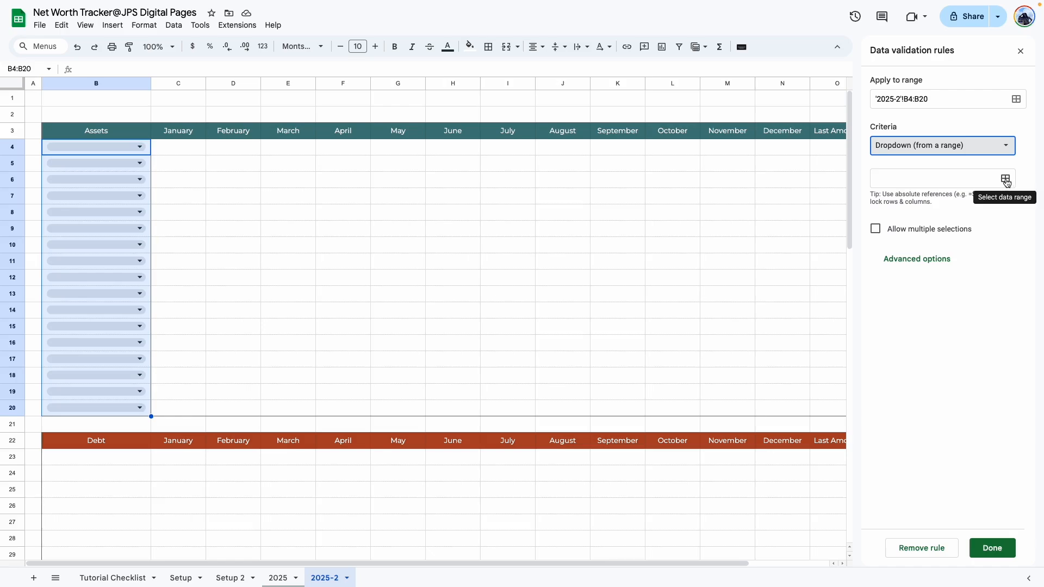
- Set the dropdown's source to the asset categories in 'Setup 2'!B3:B21
{"action": "left_click", "coordinate": [1005, 179]}
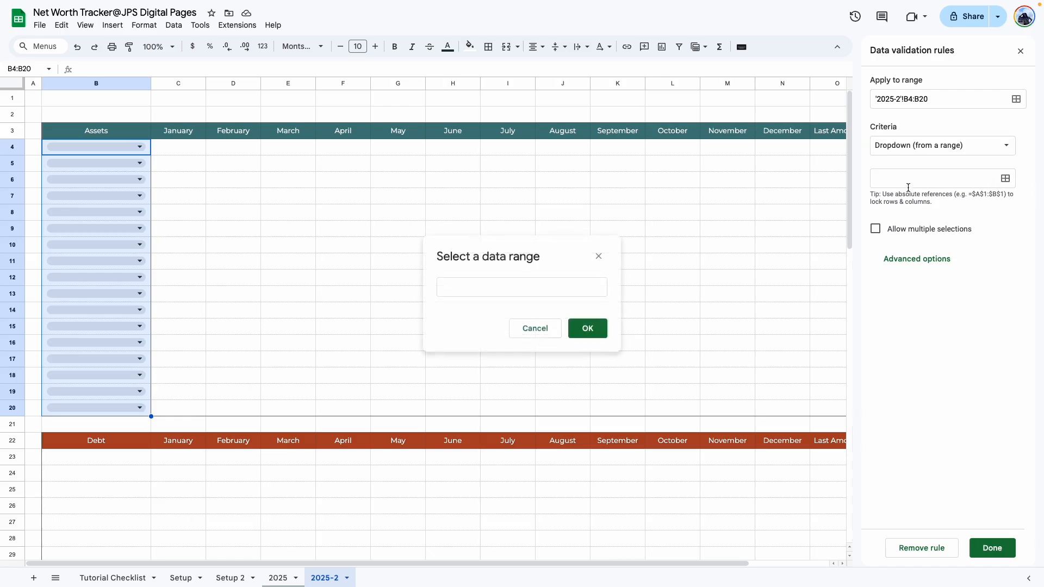
{"action": "left_click", "coordinate": [230, 577]}
{"action": "left_click_drag", "start_coordinate": [123, 130], "coordinate": [179, 425]}
{"action": "left_click", "coordinate": [587, 329]}
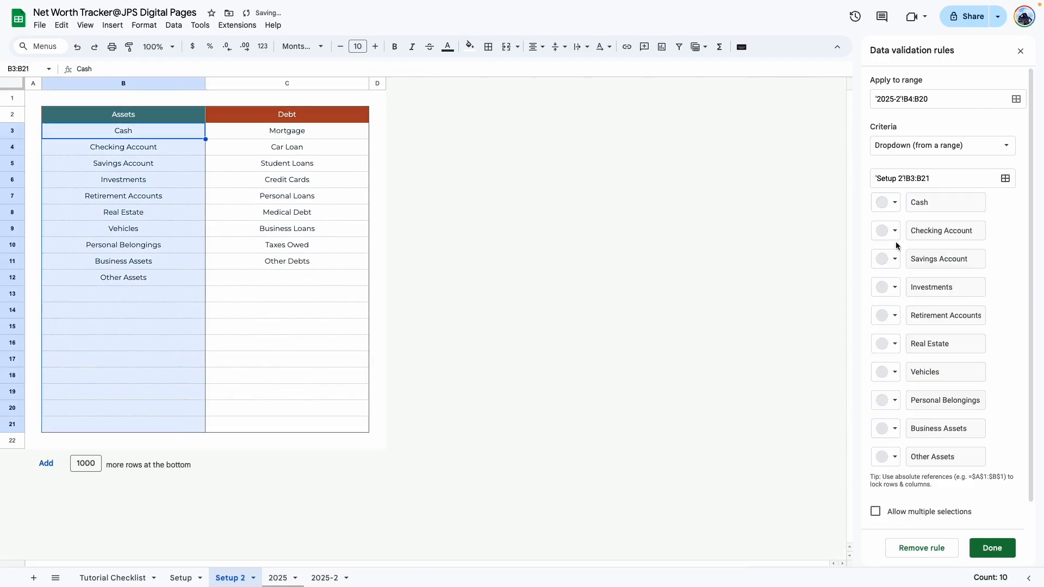
- Set the asset dropdown rule's display style to Arrow in its advanced options and finish the rule
{"action": "scroll", "coordinate": [997, 280], "scroll_direction": "down", "scroll_amount": 1}
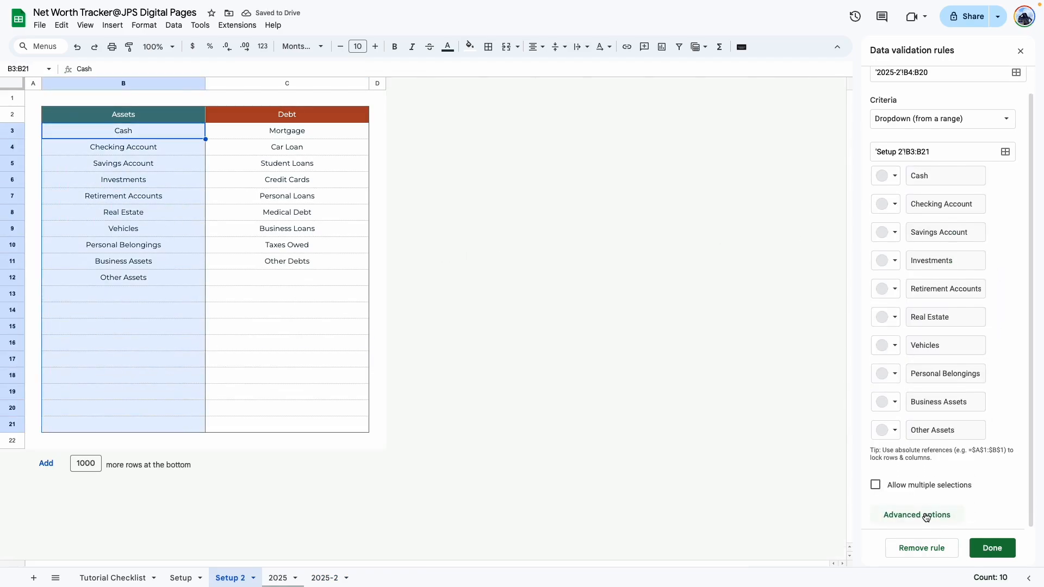
{"action": "left_click", "coordinate": [312, 575]}
{"action": "scroll", "coordinate": [942, 431], "scroll_direction": "down", "scroll_amount": 3}
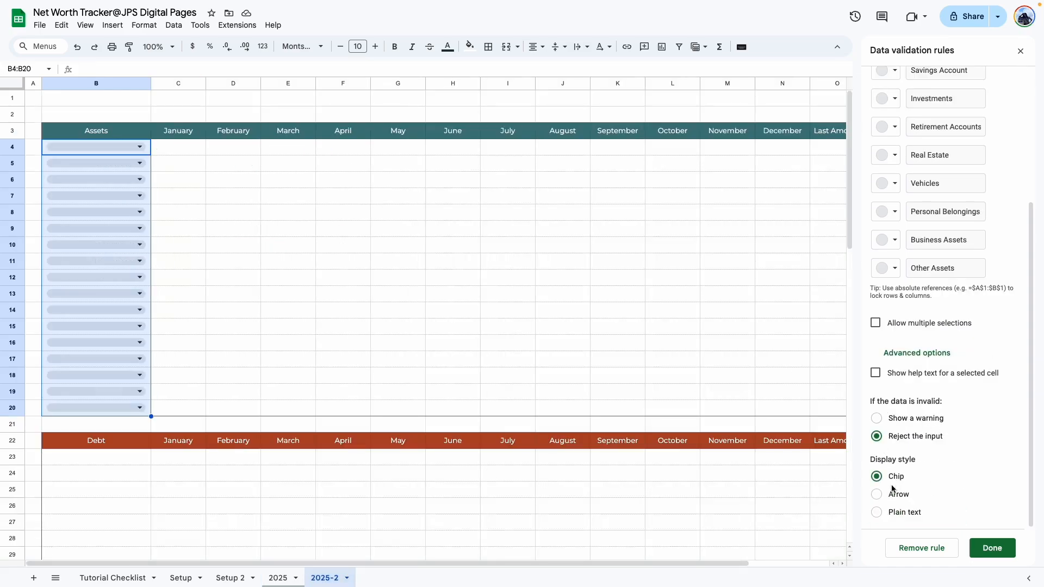
{"action": "left_click", "coordinate": [880, 496]}
{"action": "left_click", "coordinate": [877, 512]}
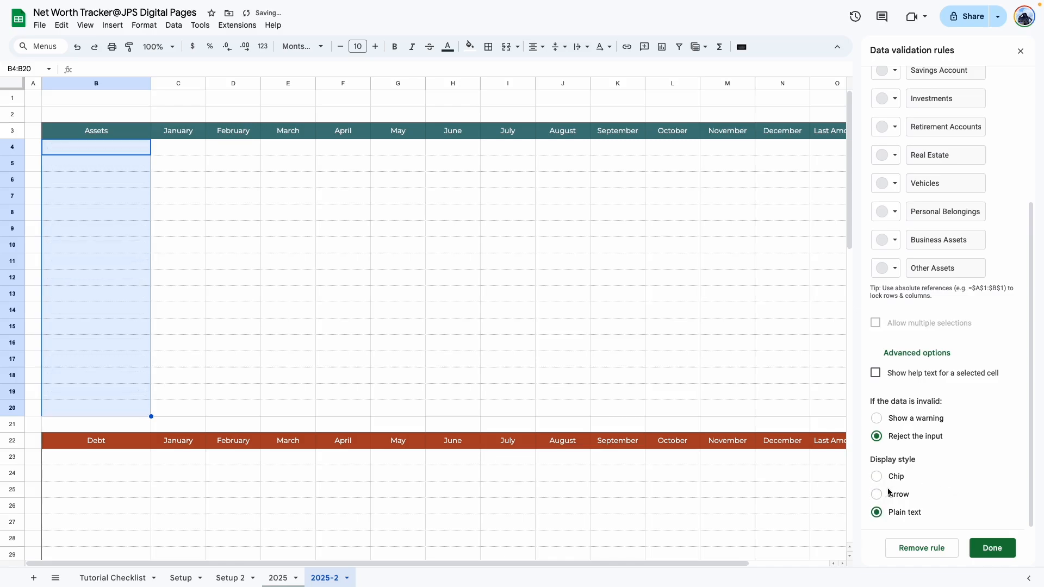
{"action": "left_click", "coordinate": [878, 495]}
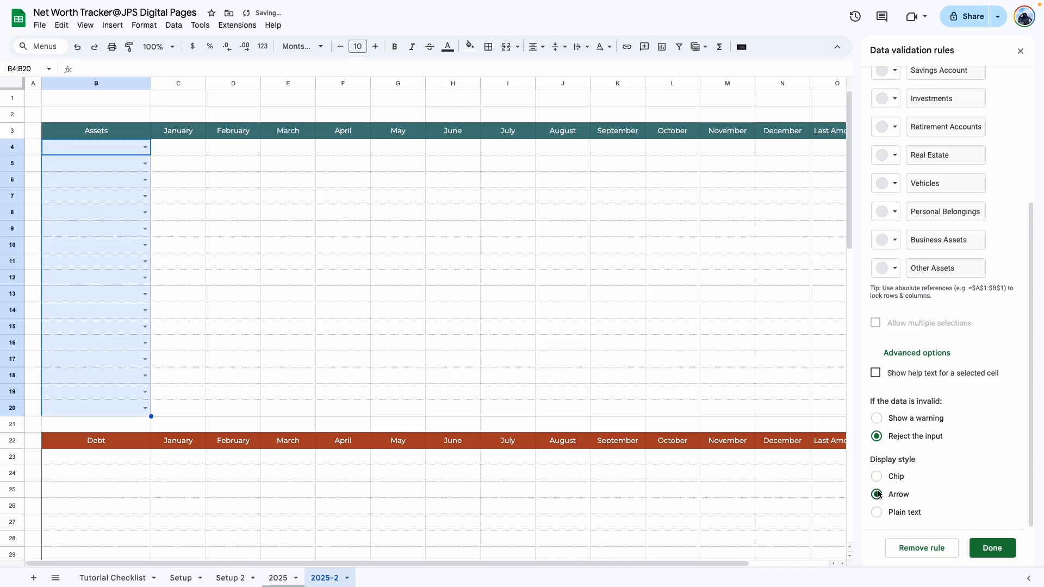
{"action": "left_click", "coordinate": [993, 548]}
{"action": "left_click", "coordinate": [306, 218]}
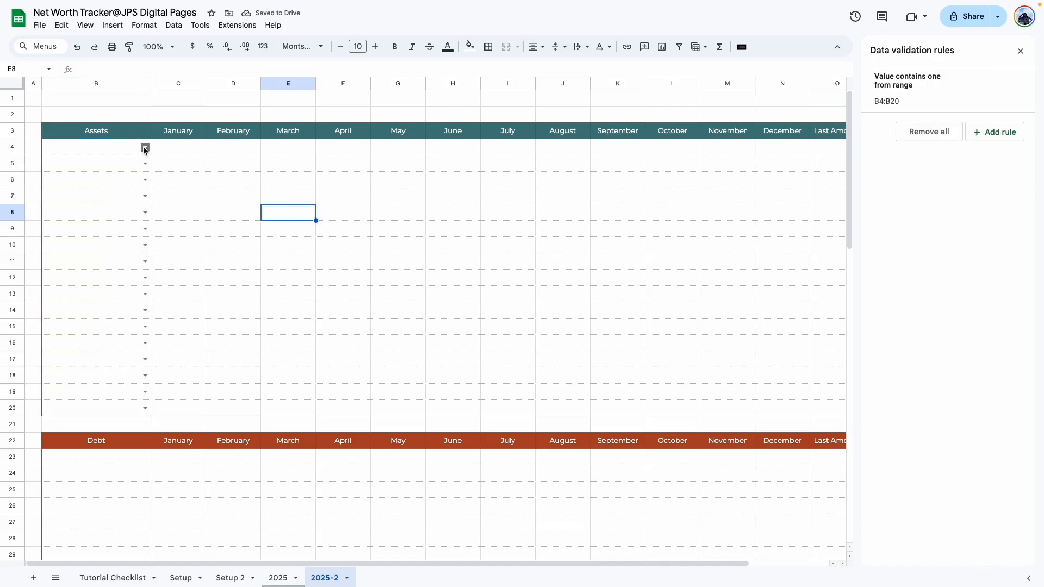
- Try the asset dropdowns in B4 and B5 by picking a category in each, and clear the test entries
{"action": "left_click", "coordinate": [144, 147]}
{"action": "left_click", "coordinate": [90, 170]}
{"action": "left_click", "coordinate": [144, 163]}
{"action": "left_click", "coordinate": [98, 195]}
{"action": "left_click", "coordinate": [217, 212]}
{"action": "left_click_drag", "start_coordinate": [116, 155], "coordinate": [121, 175]}
{"action": "key", "text": "Delete"}
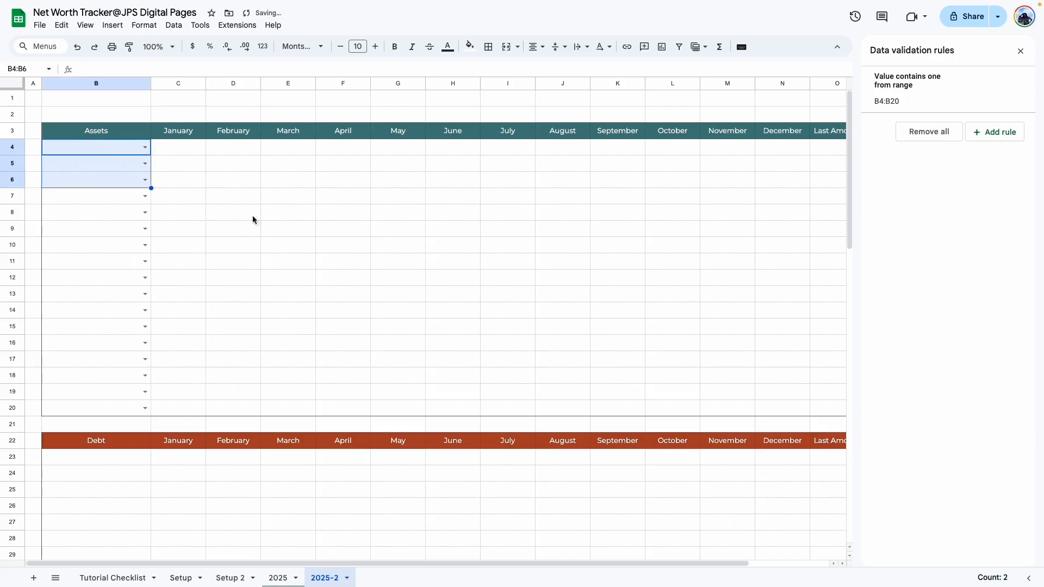
{"action": "left_click", "coordinate": [297, 251]}
- Add a data validation rule to the debt cells B23:B39 with the criteria Dropdown (from a range)
{"action": "scroll", "coordinate": [105, 231], "scroll_direction": "down", "scroll_amount": 7}
{"action": "scroll", "coordinate": [134, 226], "scroll_direction": "up", "scroll_amount": 2}
{"action": "left_click_drag", "start_coordinate": [135, 181], "coordinate": [140, 441]}
{"action": "left_click", "coordinate": [995, 133]}
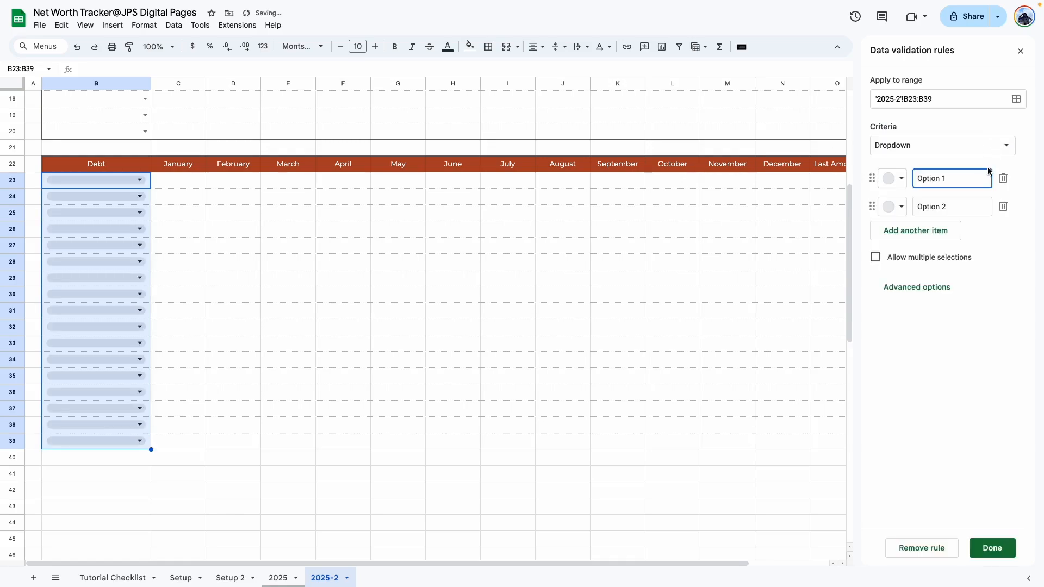
{"action": "left_click", "coordinate": [990, 145]}
{"action": "left_click", "coordinate": [934, 162]}
- Set the debt dropdown's source to the debt categories in 'Setup 2'!C3:C21 and finish the rule
{"action": "left_click", "coordinate": [1005, 179]}
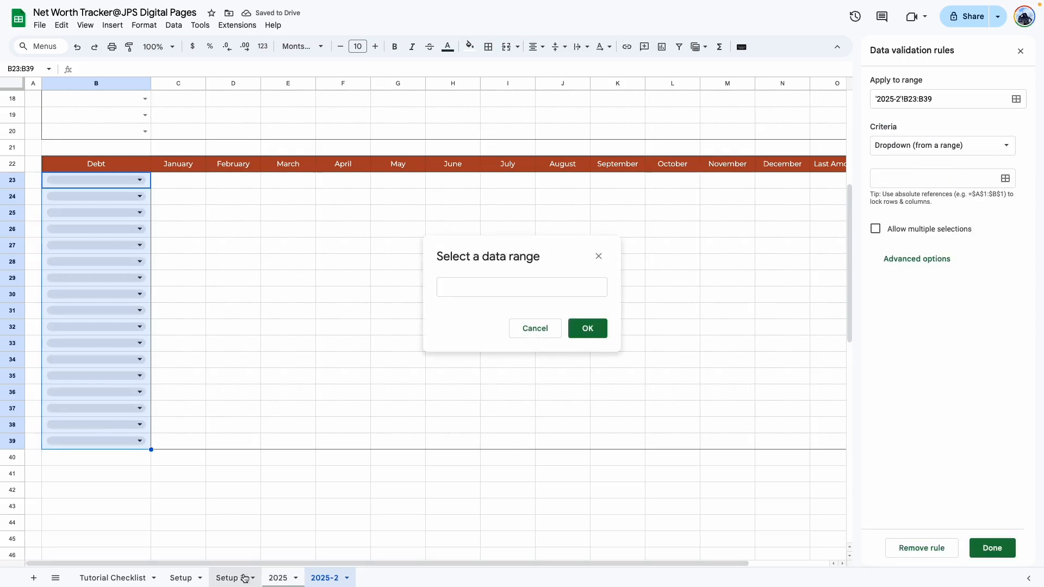
{"action": "left_click", "coordinate": [239, 577]}
{"action": "left_click_drag", "start_coordinate": [325, 134], "coordinate": [342, 415]}
{"action": "left_click", "coordinate": [587, 328]}
{"action": "left_click", "coordinate": [977, 546]}
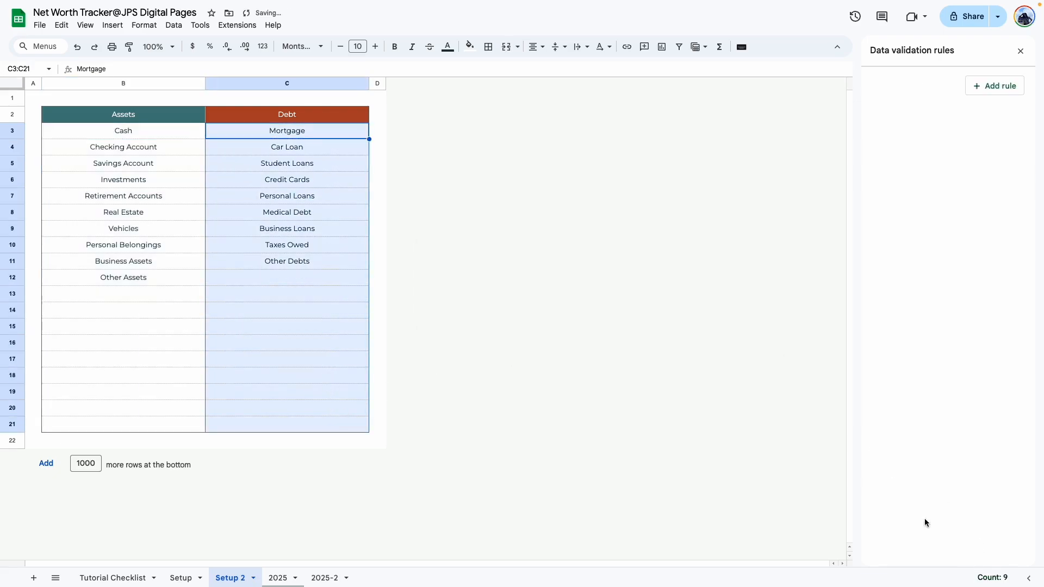
- Change the B23:B39 dropdown rule's display style to Arrow on the 2025-2 sheet and close the validation rules
{"action": "left_click", "coordinate": [324, 578]}
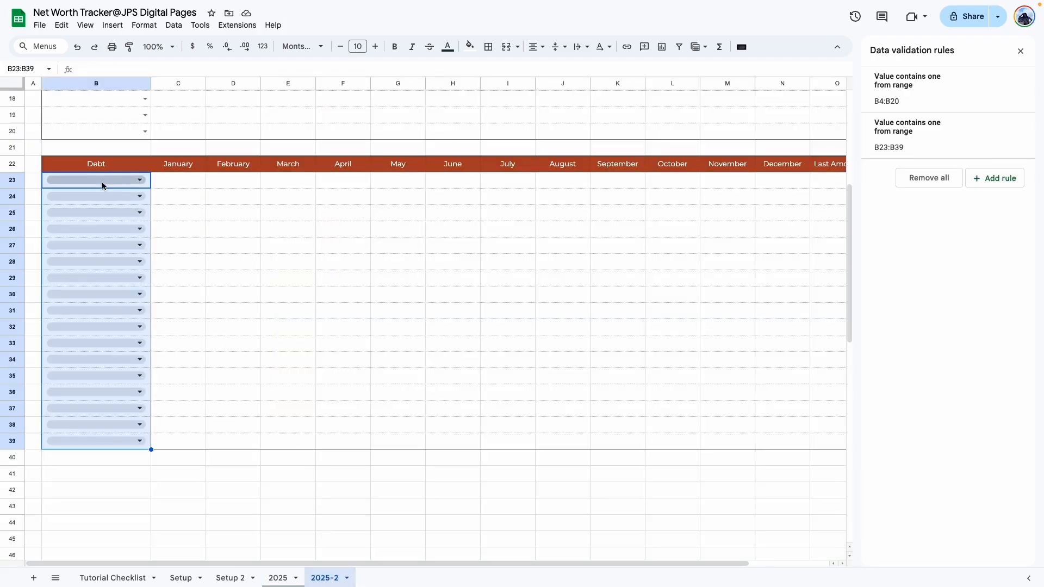
{"action": "left_click", "coordinate": [942, 146]}
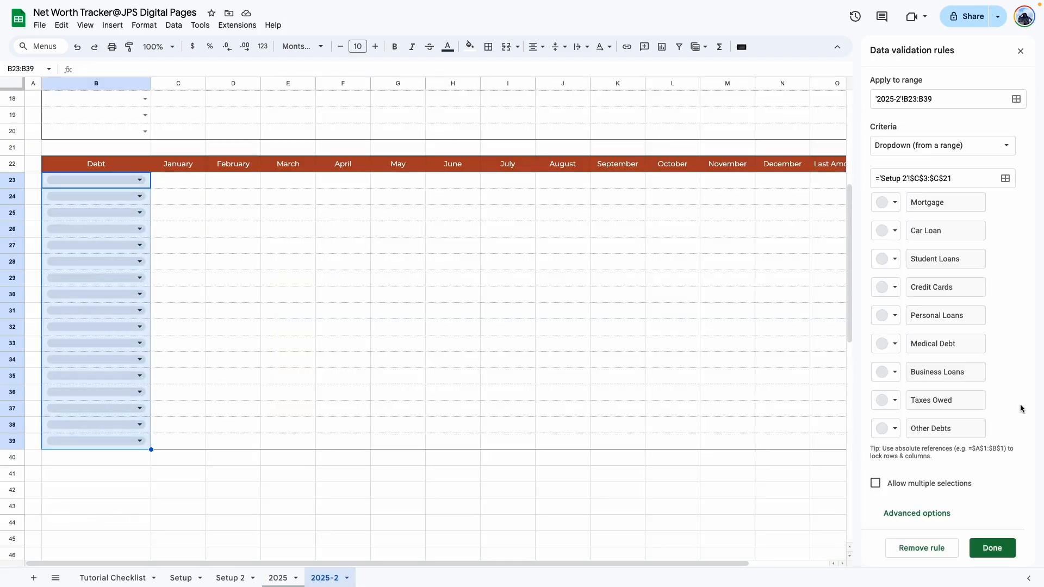
{"action": "left_click", "coordinate": [945, 518]}
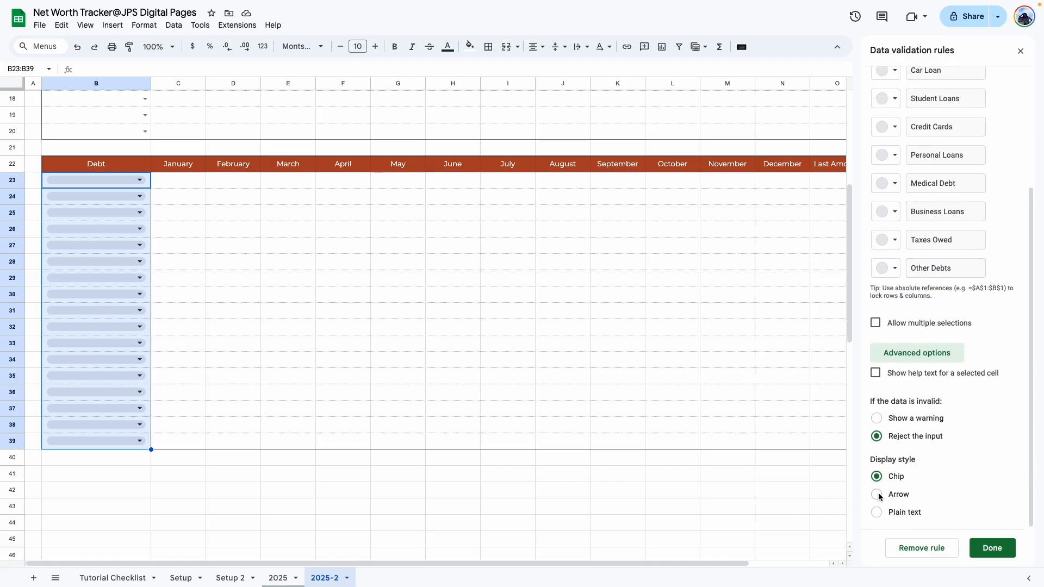
{"action": "left_click", "coordinate": [876, 495]}
{"action": "left_click", "coordinate": [991, 548]}
{"action": "left_click", "coordinate": [1020, 50]}
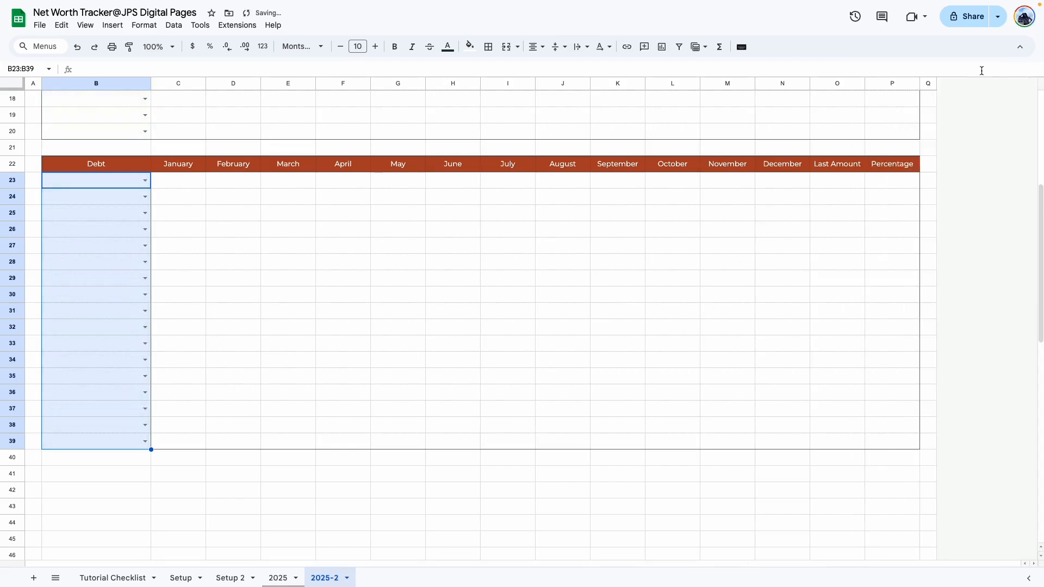
- Try the debt table's dropdowns by picking a category in two neighbouring rows
{"action": "scroll", "coordinate": [403, 285], "scroll_direction": "up", "scroll_amount": 5}
{"action": "scroll", "coordinate": [181, 286], "scroll_direction": "down", "scroll_amount": 4}
{"action": "left_click", "coordinate": [145, 264]}
{"action": "left_click", "coordinate": [109, 279]}
{"action": "left_click", "coordinate": [144, 280]}
{"action": "left_click", "coordinate": [68, 326]}
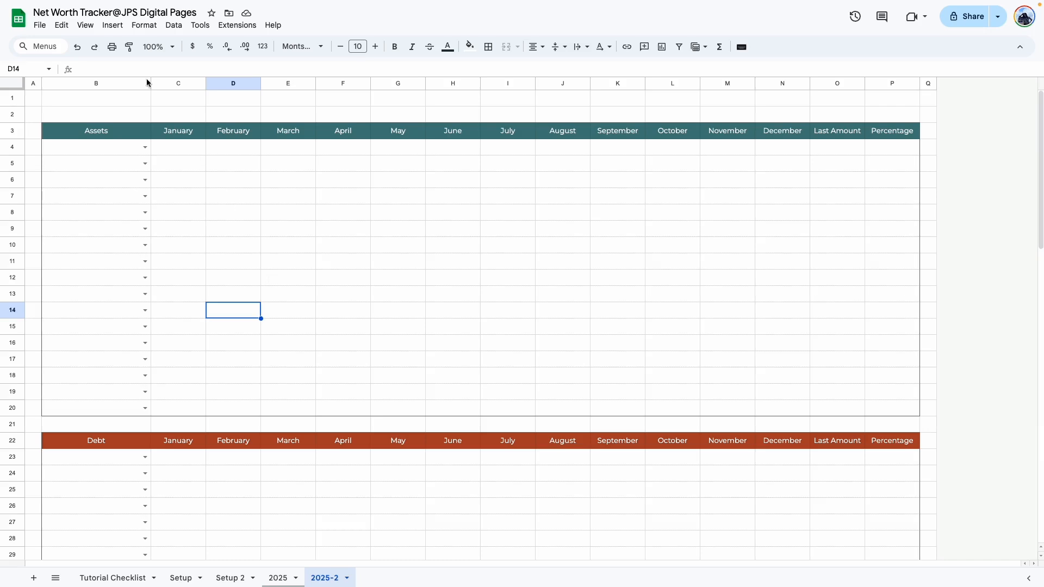
- Hide the gridlines on the 2025-2 sheet
{"action": "left_click", "coordinate": [85, 25]}
{"action": "mouse_move", "coordinate": [99, 48]}
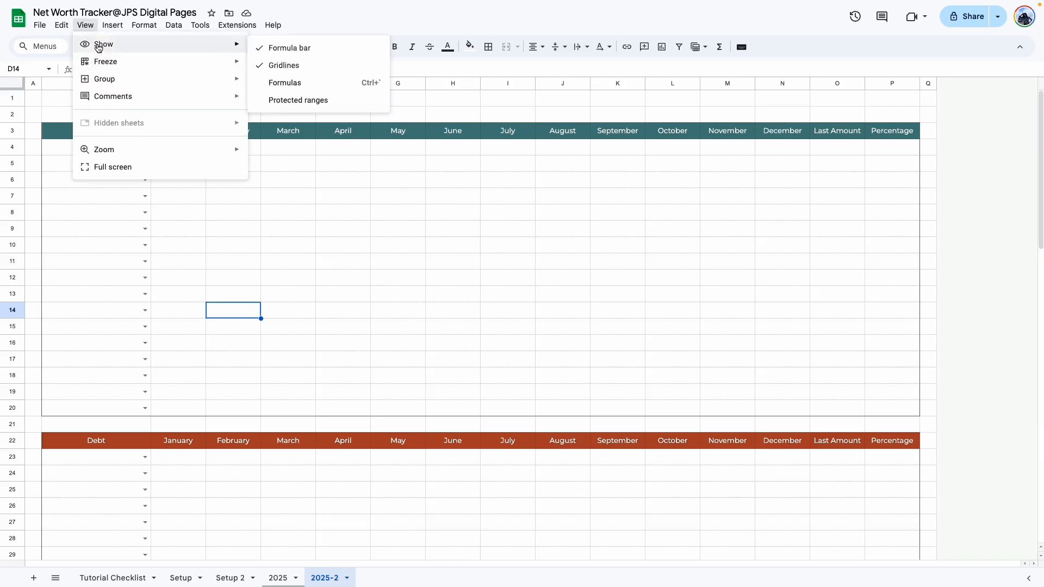
{"action": "left_click", "coordinate": [310, 65]}
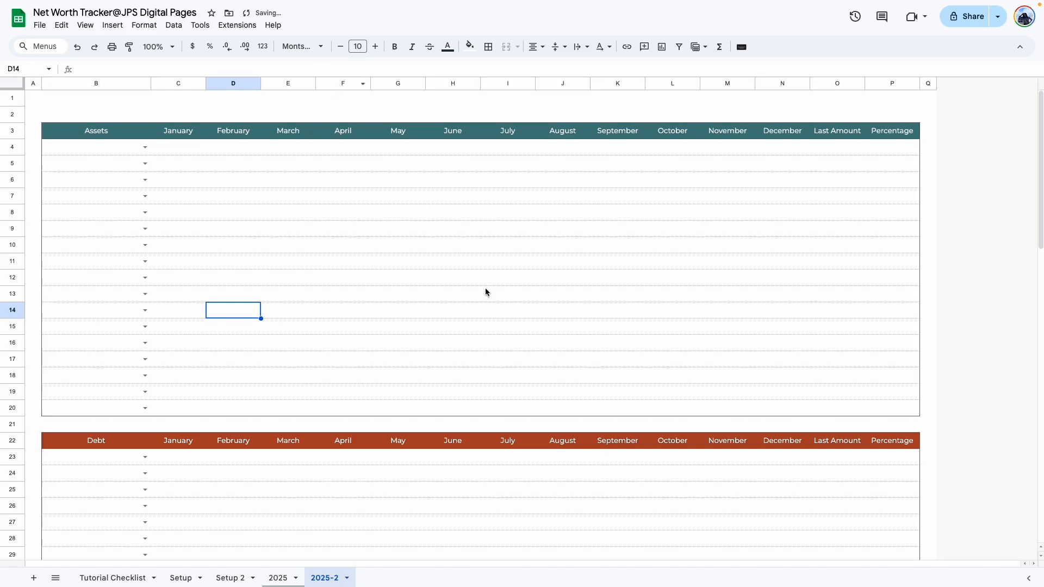
{"action": "left_click", "coordinate": [563, 374]}
{"action": "scroll", "coordinate": [422, 300], "scroll_direction": "down", "scroll_amount": 4}
{"action": "scroll", "coordinate": [420, 298], "scroll_direction": "up", "scroll_amount": 4}
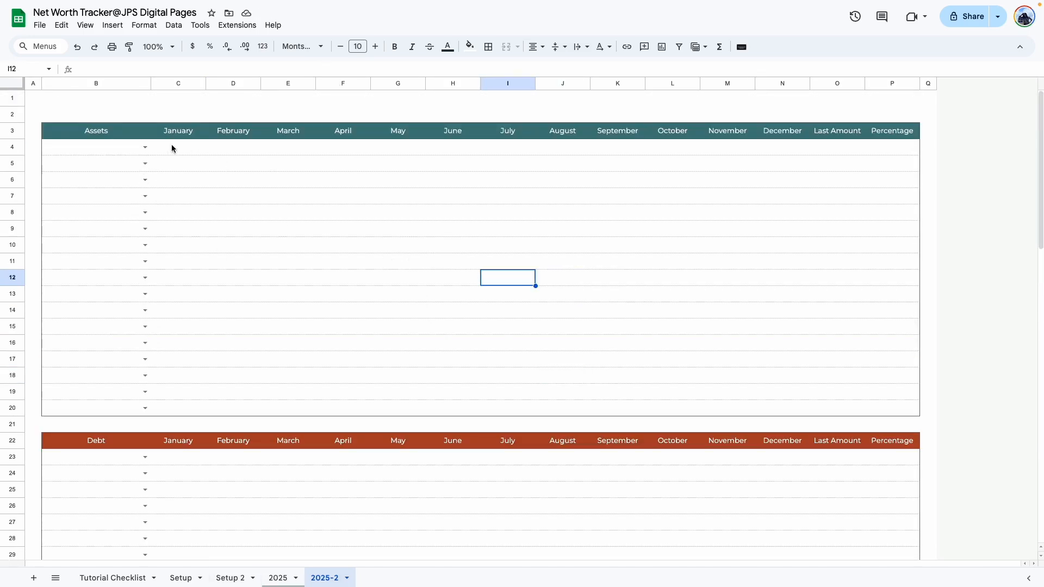
- Apply the Accounting number format to the asset table's monthly and Last Amount cells C4:O20
{"action": "left_click_drag", "start_coordinate": [172, 144], "coordinate": [855, 418]}
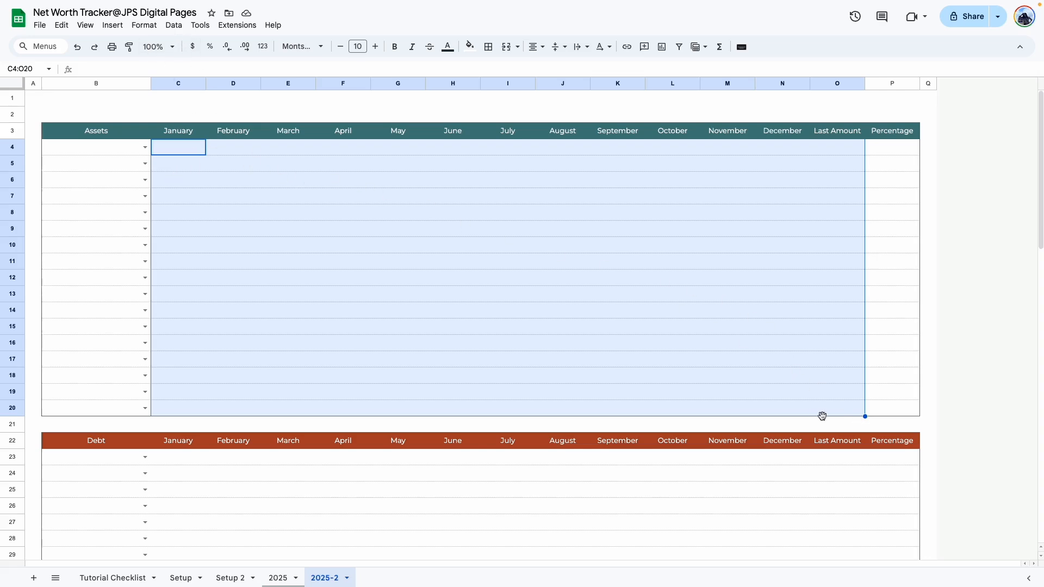
{"action": "left_click", "coordinate": [194, 49]}
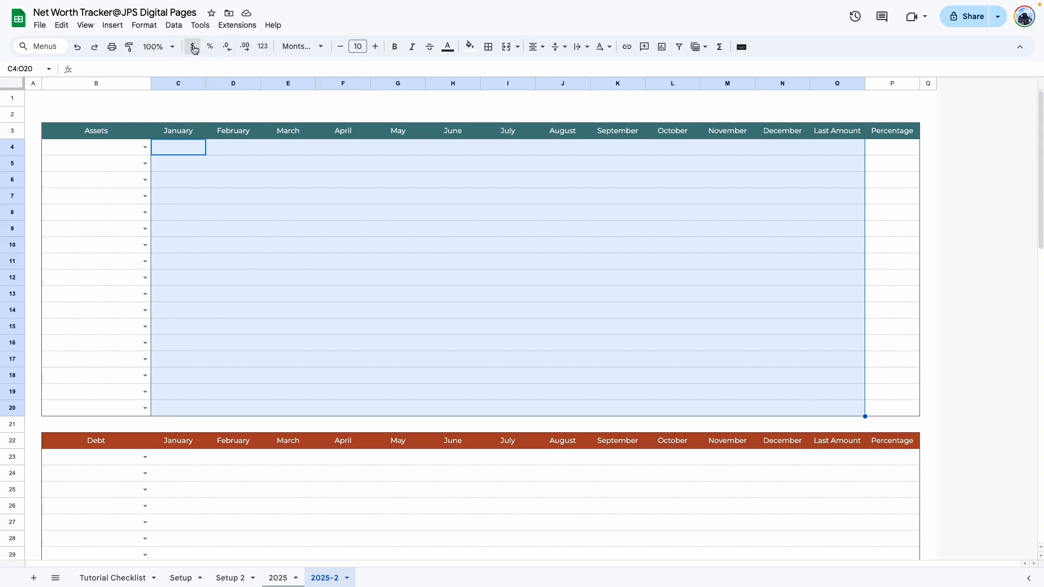
{"action": "left_click", "coordinate": [137, 26]}
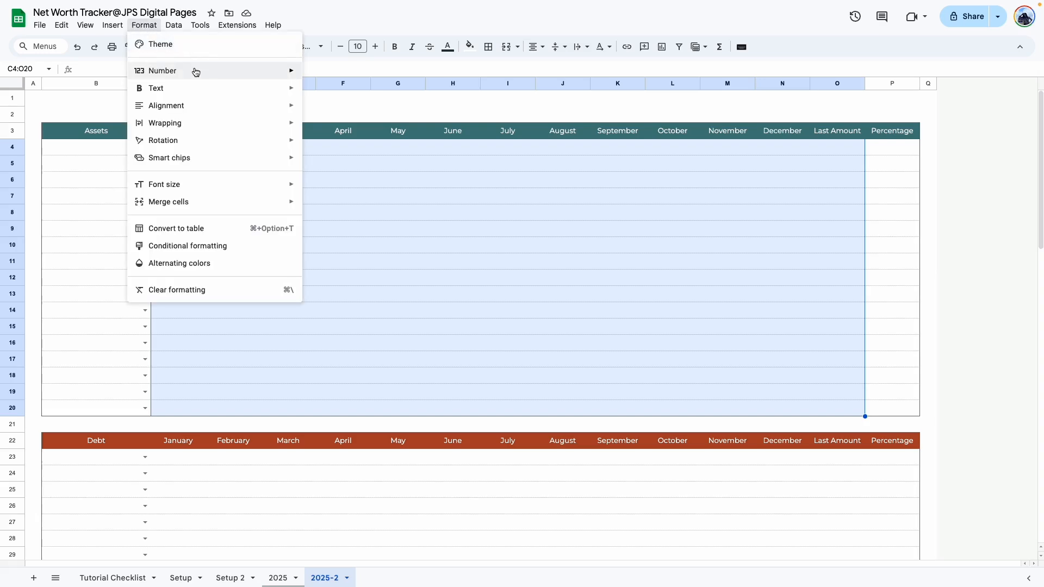
{"action": "mouse_move", "coordinate": [198, 73]}
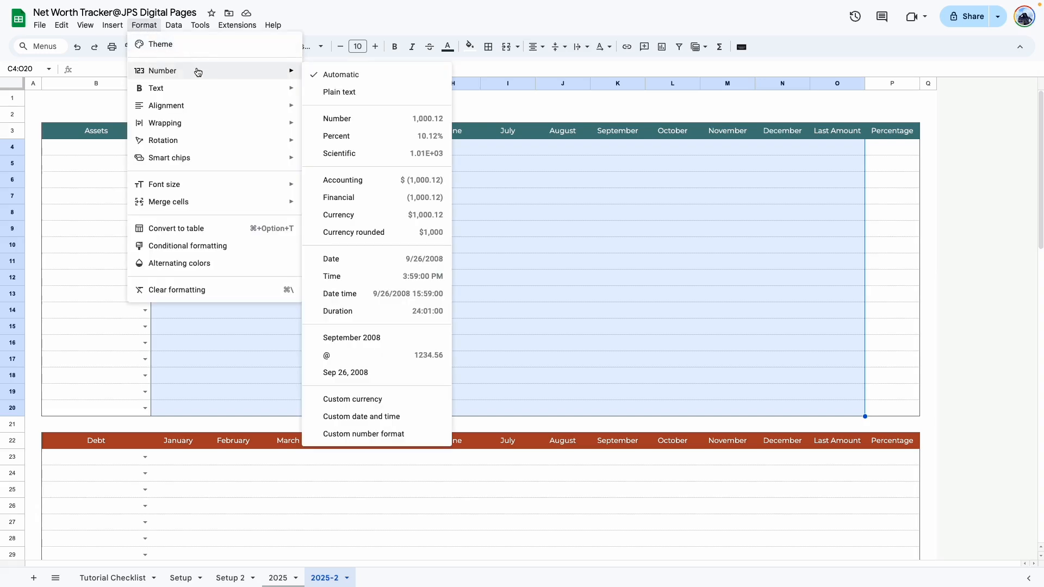
{"action": "left_click", "coordinate": [359, 185]}
{"action": "left_click", "coordinate": [455, 276]}
- Apply the Accounting number format to the debt table's monthly and Last Amount cells C23:O39
{"action": "scroll", "coordinate": [434, 275], "scroll_direction": "down", "scroll_amount": 5}
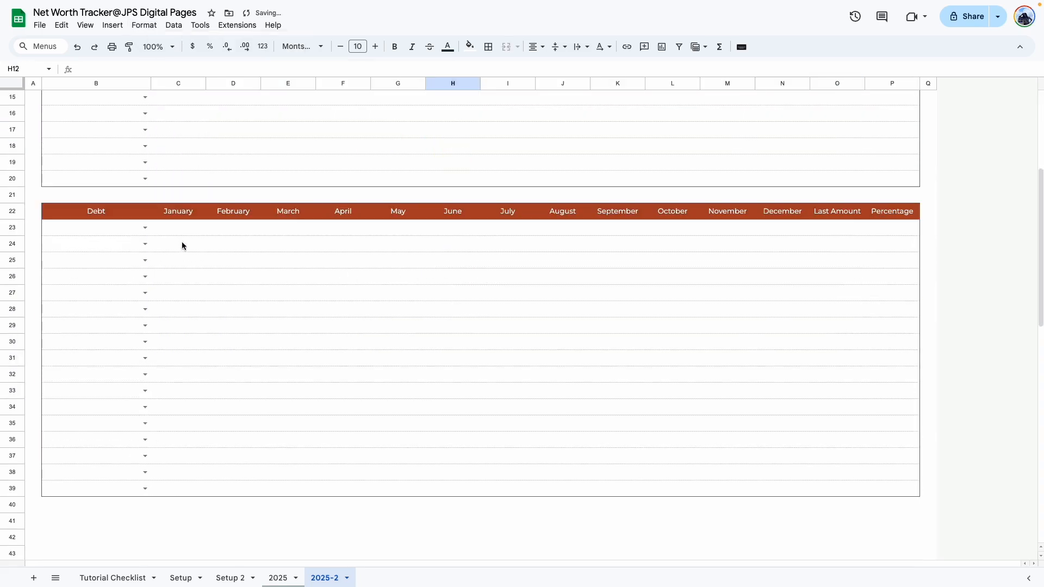
{"action": "left_click_drag", "start_coordinate": [172, 226], "coordinate": [824, 482]}
{"action": "left_click", "coordinate": [144, 25]}
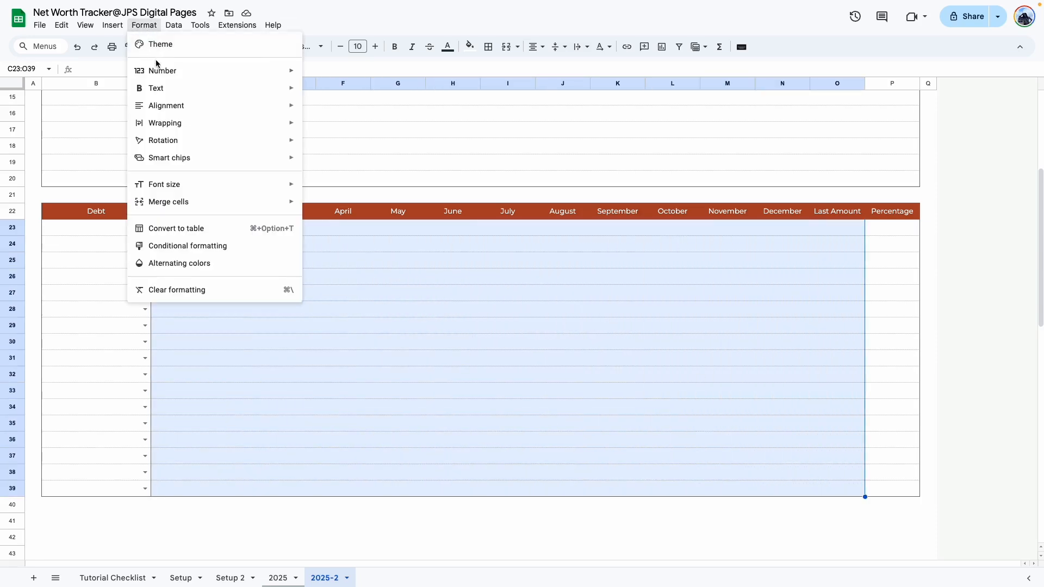
{"action": "mouse_move", "coordinate": [187, 73]}
{"action": "left_click", "coordinate": [362, 180]}
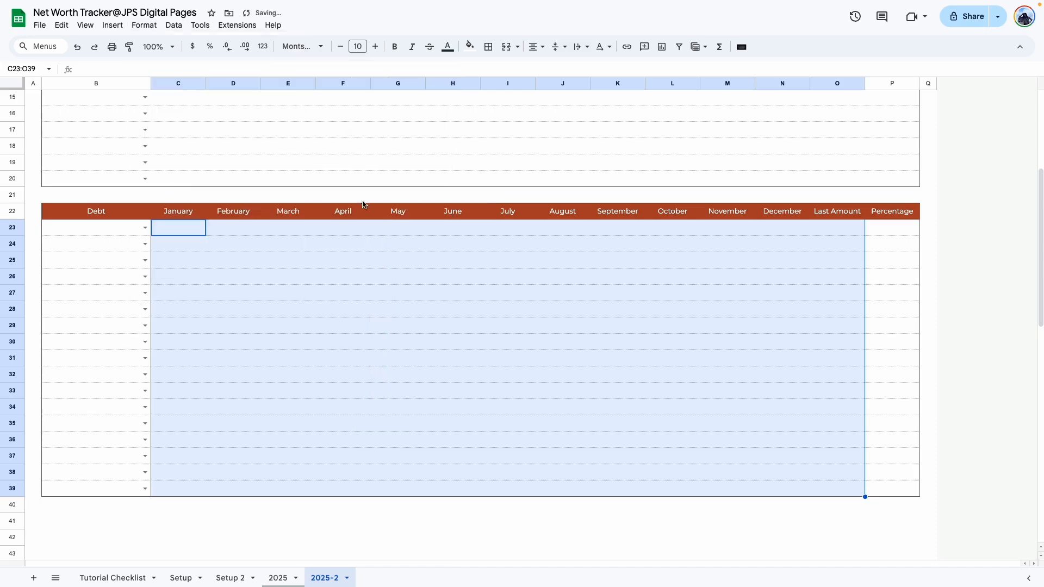
{"action": "left_click", "coordinate": [341, 340]}
{"action": "scroll", "coordinate": [207, 334], "scroll_direction": "up", "scroll_amount": 4}
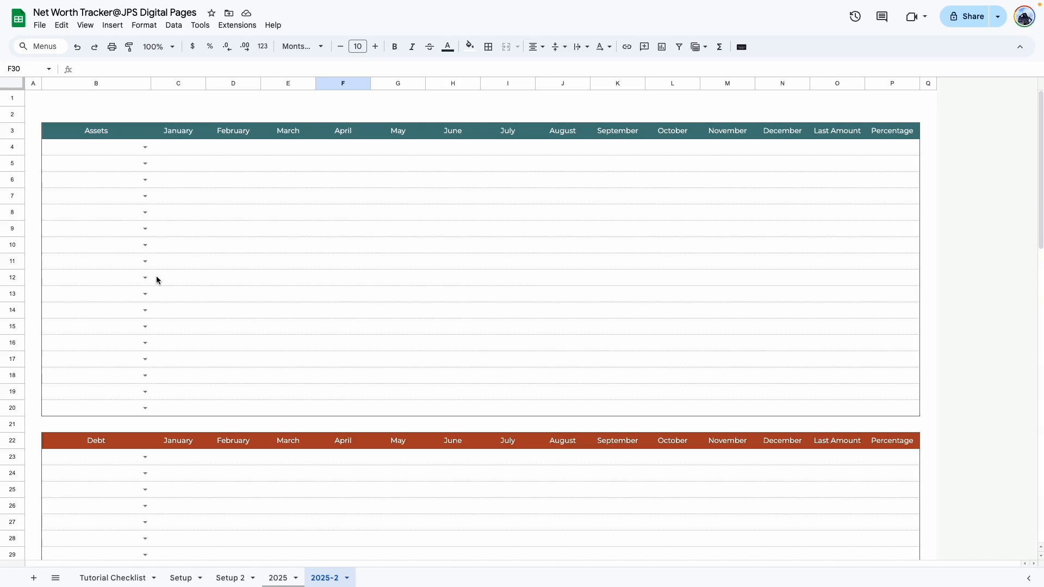
- Copy the sample asset data B12:N18 from the 2025 sheet and paste it as values only at B4 of 2025-2
{"action": "left_click", "coordinate": [277, 577]}
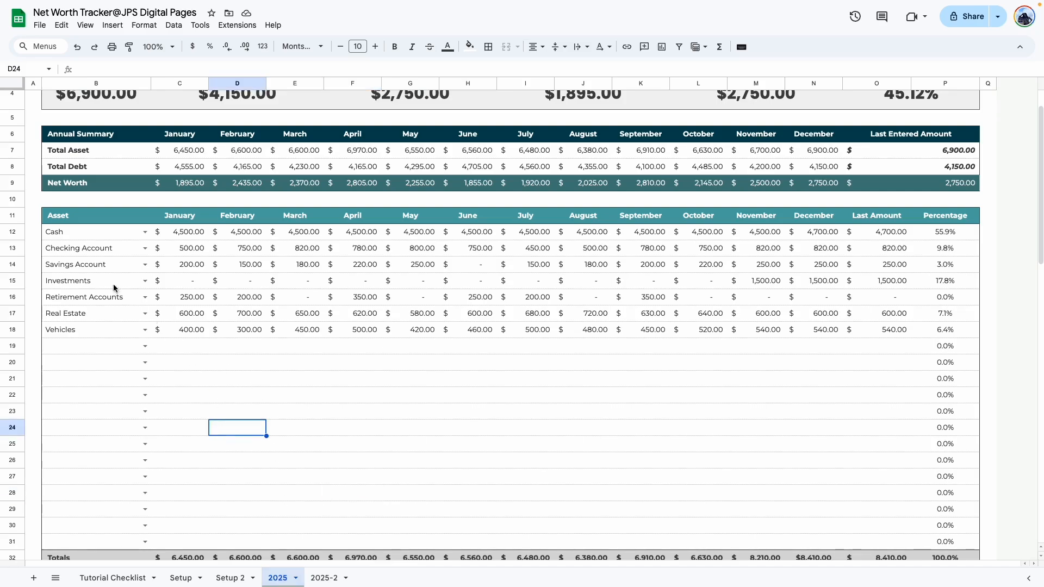
{"action": "left_click_drag", "start_coordinate": [69, 234], "coordinate": [801, 320]}
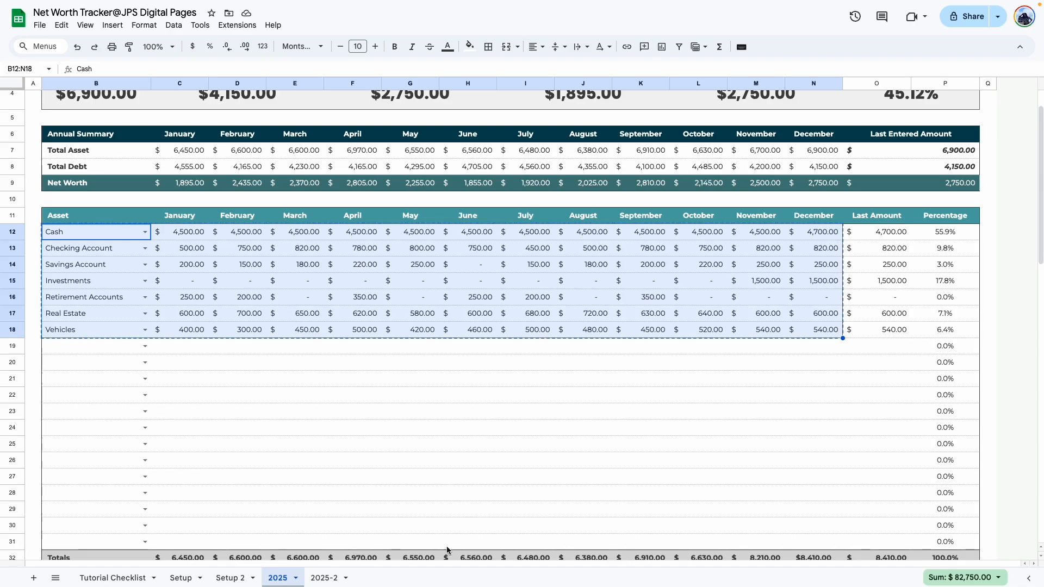
{"action": "left_click", "coordinate": [324, 578]}
{"action": "right_click", "coordinate": [91, 153]}
{"action": "mouse_move", "coordinate": [171, 217]}
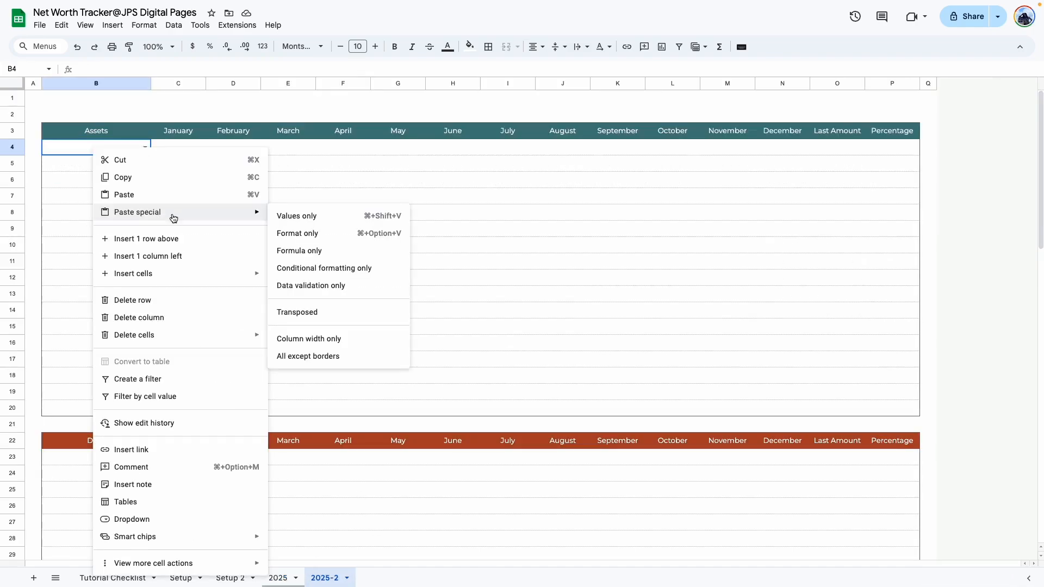
{"action": "left_click", "coordinate": [298, 217]}
{"action": "left_click", "coordinate": [343, 391]}
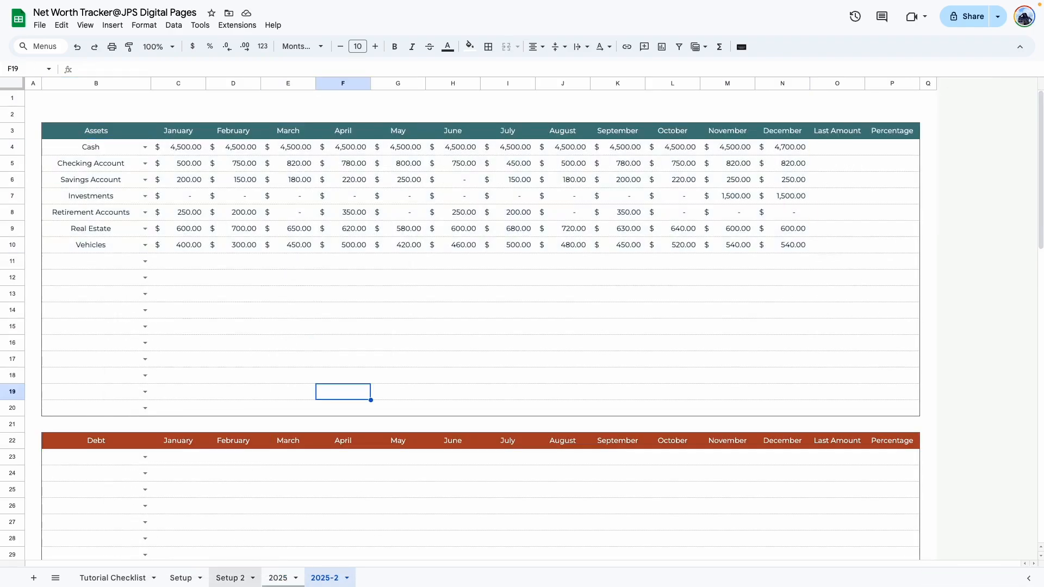
- Copy the sample debt categories and monthly amounts from the 2025 sheet and paste them as values only at B23 of 2025-2
{"action": "left_click", "coordinate": [277, 578]}
{"action": "scroll", "coordinate": [233, 446], "scroll_direction": "down", "scroll_amount": 3}
{"action": "left_click_drag", "start_coordinate": [57, 221], "coordinate": [822, 351]}
{"action": "key", "text": "ctrl+c"}
{"action": "left_click", "coordinate": [323, 578]}
{"action": "scroll", "coordinate": [103, 305], "scroll_direction": "down", "scroll_amount": 3}
{"action": "right_click", "coordinate": [103, 305]}
{"action": "left_click", "coordinate": [310, 223]}
{"action": "left_click", "coordinate": [389, 461]}
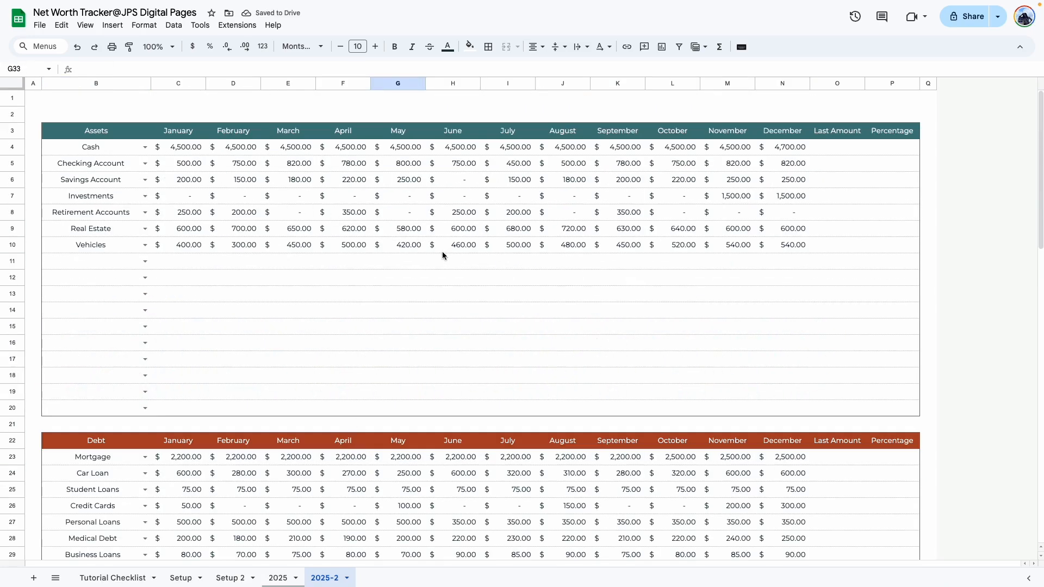
{"action": "left_click_drag", "start_coordinate": [833, 145], "coordinate": [839, 402]}
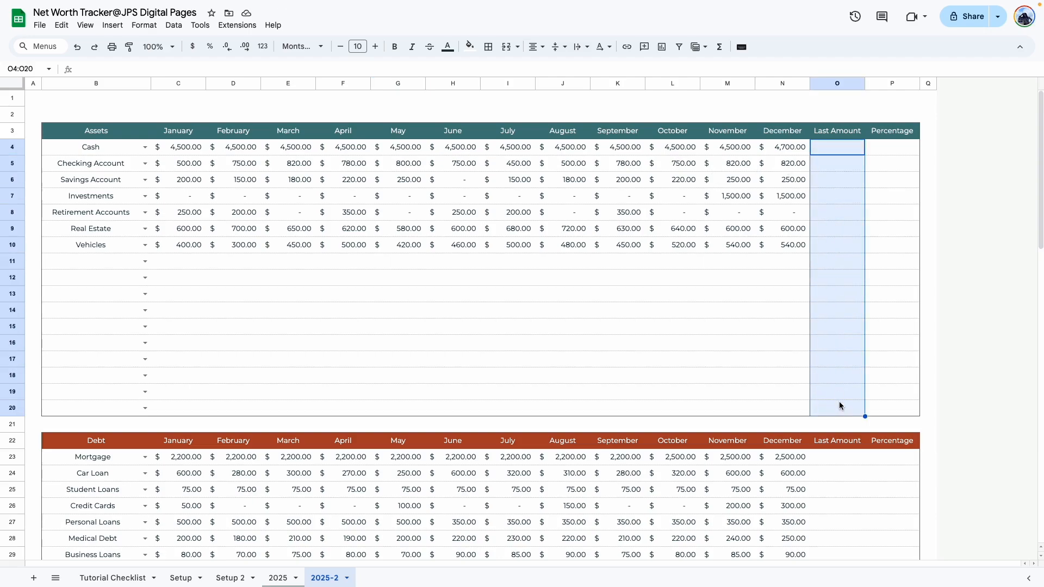
{"action": "left_click_drag", "start_coordinate": [882, 148], "coordinate": [889, 408]}
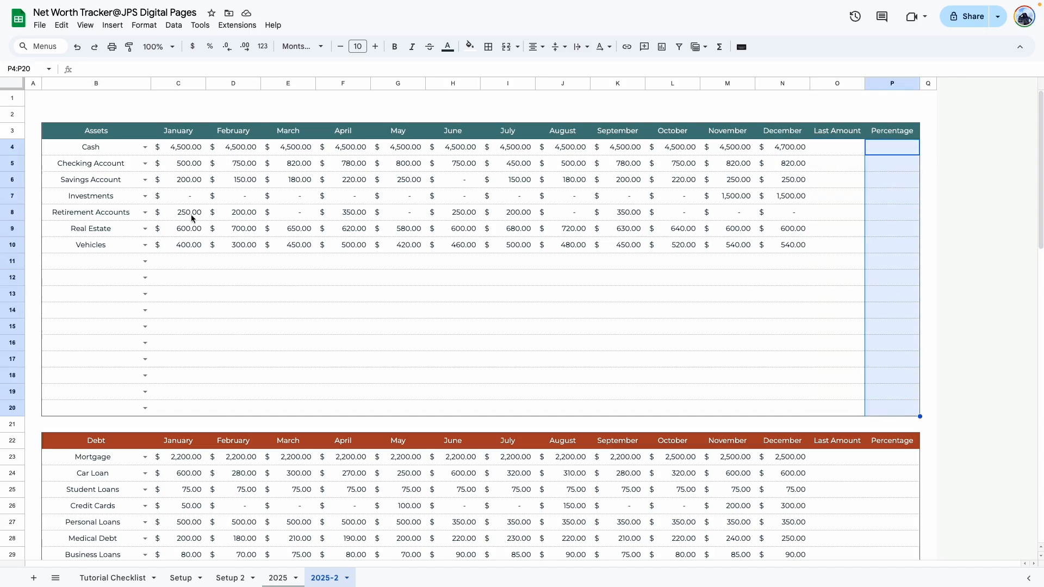
{"action": "left_click", "coordinate": [402, 357]}
{"action": "left_click", "coordinate": [728, 294]}
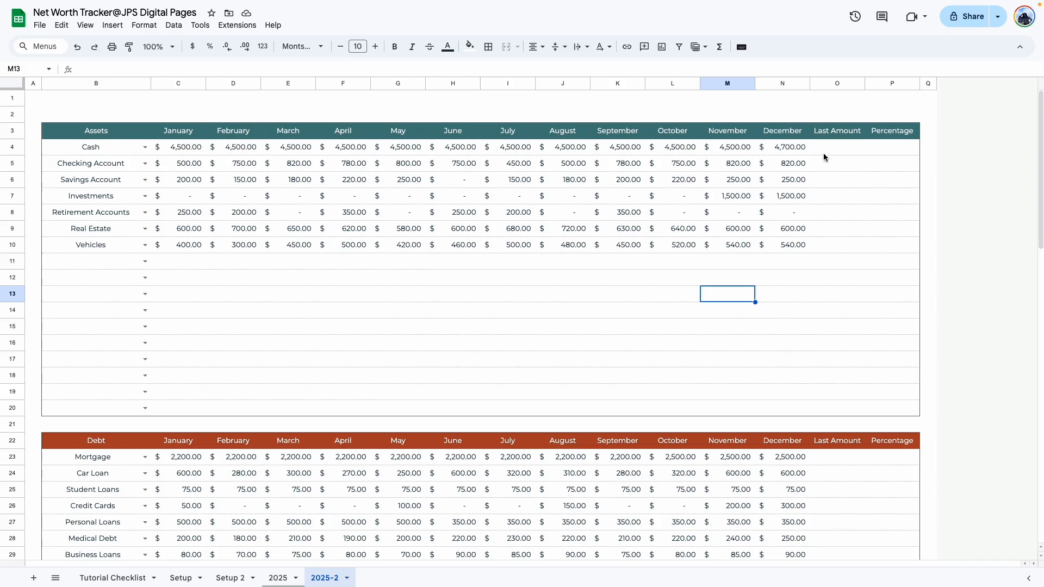
- Clear the Cash row's April to December amounts in F4:N4
{"action": "left_click", "coordinate": [343, 150]}
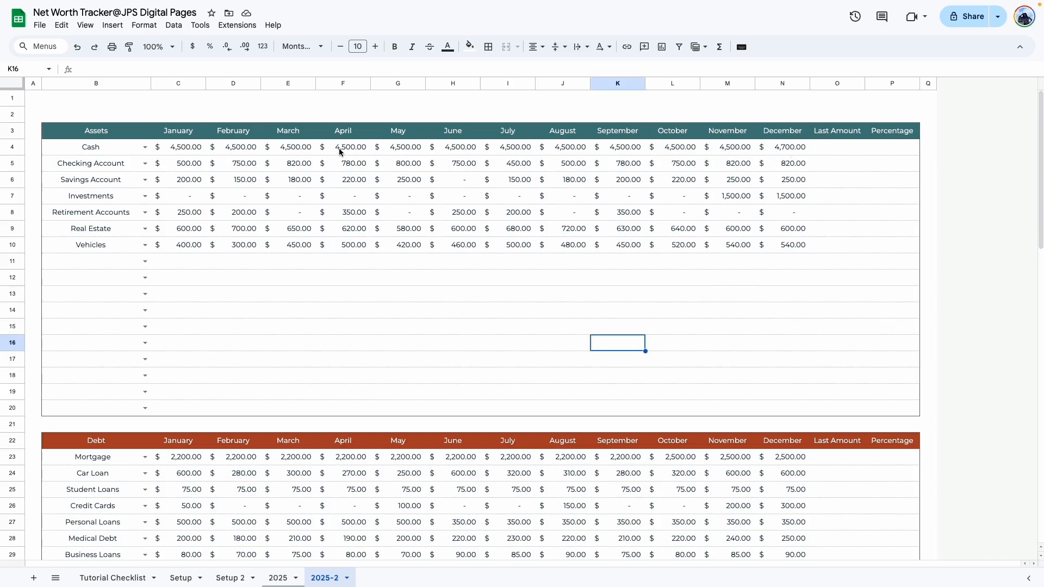
{"action": "left_click_drag", "start_coordinate": [343, 151], "coordinate": [763, 151]}
{"action": "key", "text": "Delete"}
{"action": "left_click", "coordinate": [612, 309]}
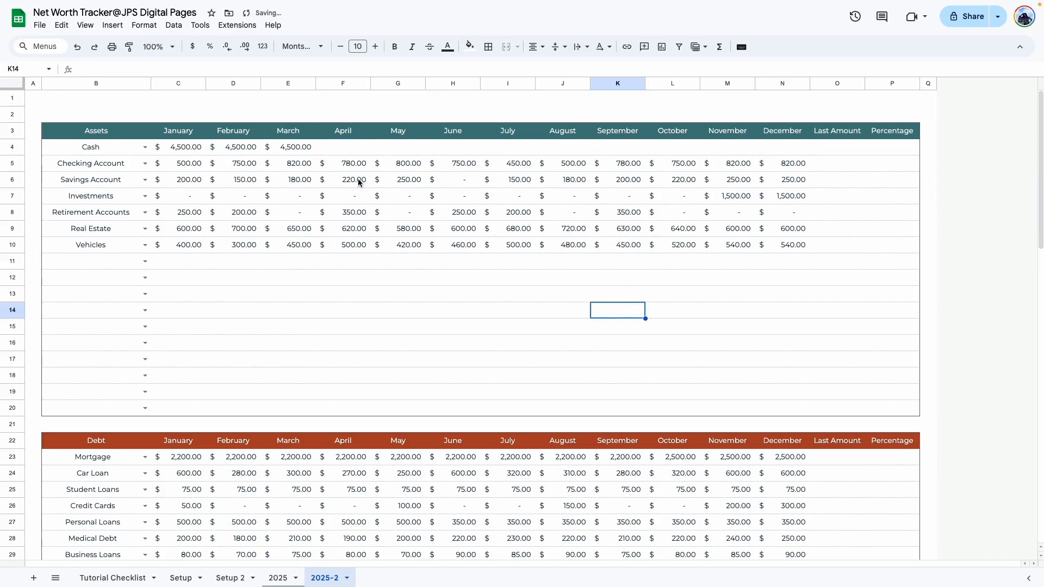
- Enter 5000 as the Cash row's April amount in F4
{"action": "left_click", "coordinate": [839, 148]}
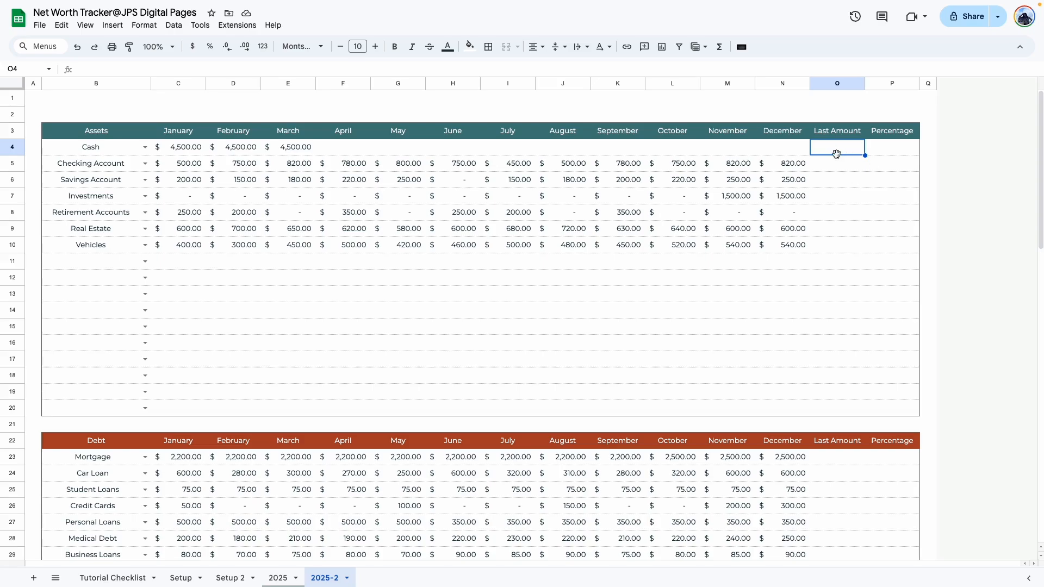
{"action": "left_click", "coordinate": [400, 261]}
{"action": "left_click", "coordinate": [338, 150]}
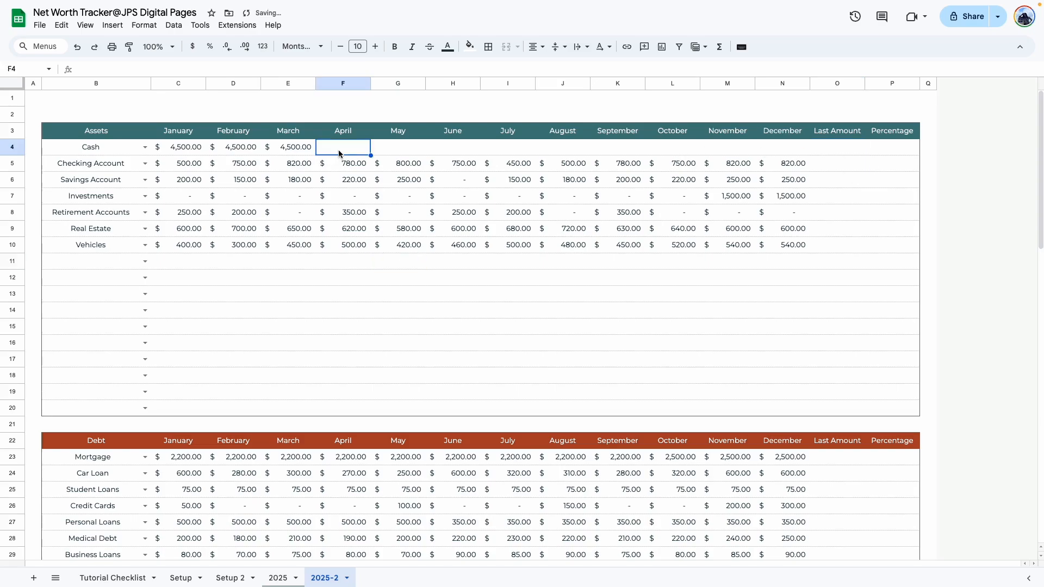
{"action": "type", "text": "5000"}
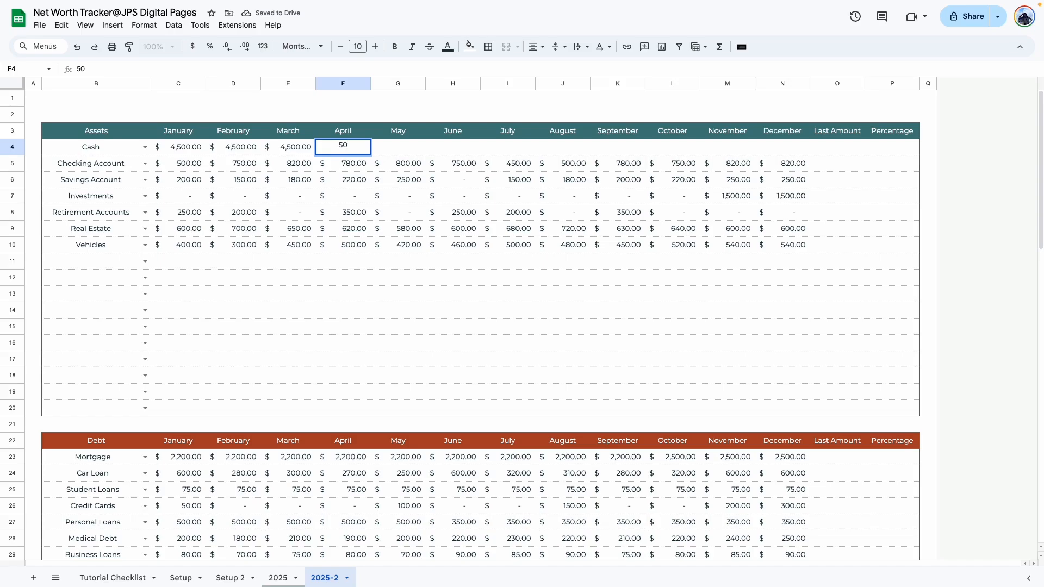
{"action": "key", "text": "Return"}
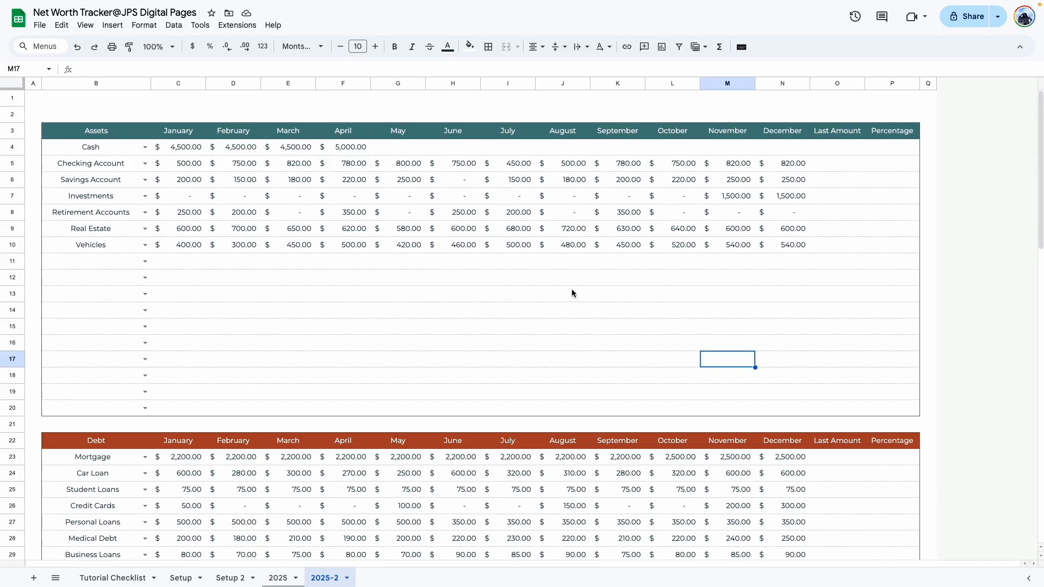
- Undo the April Cash entry and the clearing of the Cash row's April to December amounts
{"action": "key", "text": "super+z"}
{"action": "key", "text": "super+z"}
{"action": "key", "text": "super+z"}
{"action": "key", "text": "super+z"}
{"action": "left_click", "coordinate": [464, 331]}
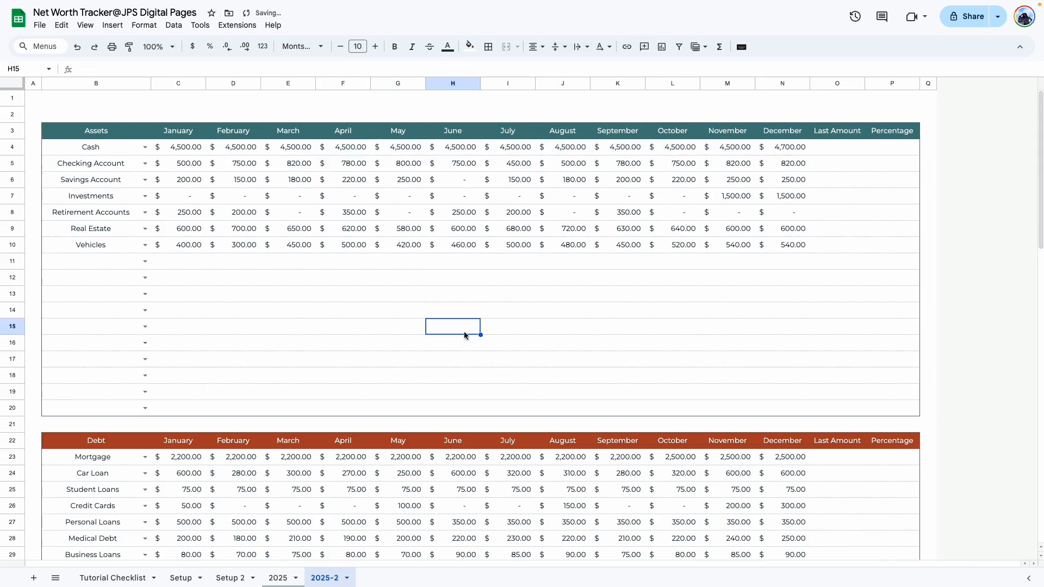
- Copy the text of the Last Amount formula in O12 on the 2025 sheet
{"action": "left_click", "coordinate": [833, 150]}
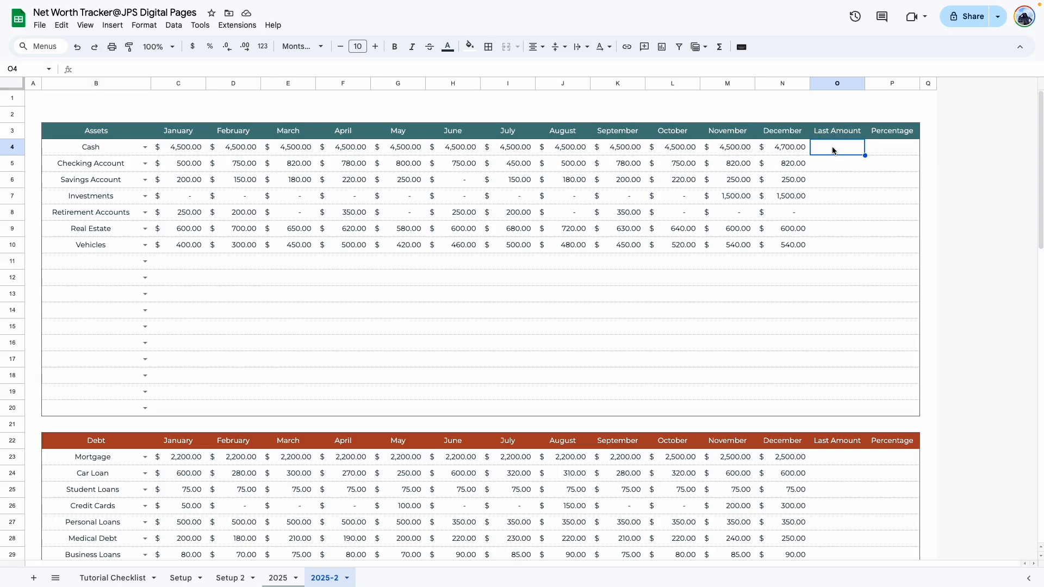
{"action": "left_click", "coordinate": [277, 578]}
{"action": "left_click_drag", "start_coordinate": [484, 563], "coordinate": [798, 562]}
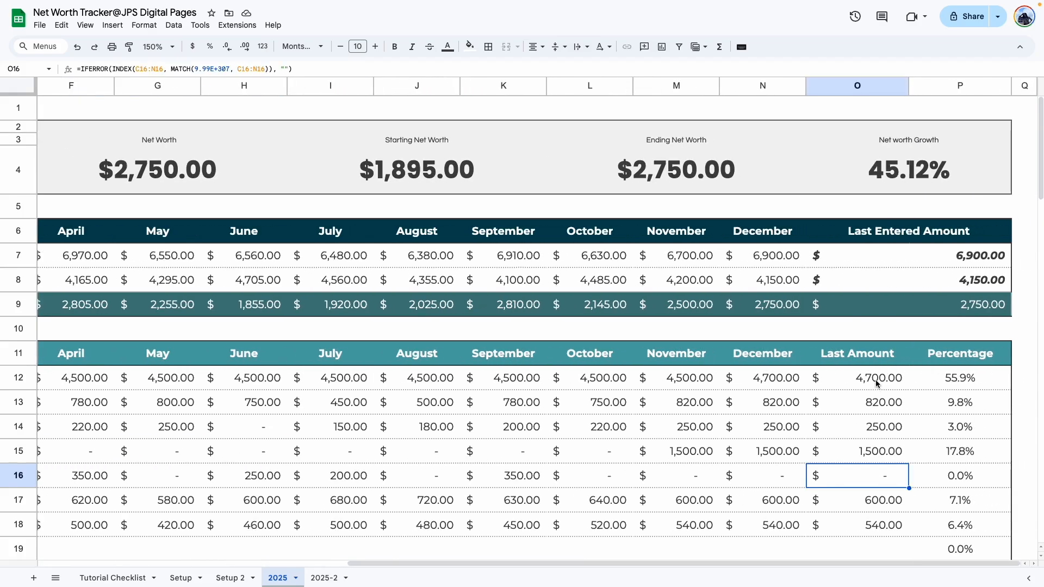
{"action": "double_click", "coordinate": [877, 385]}
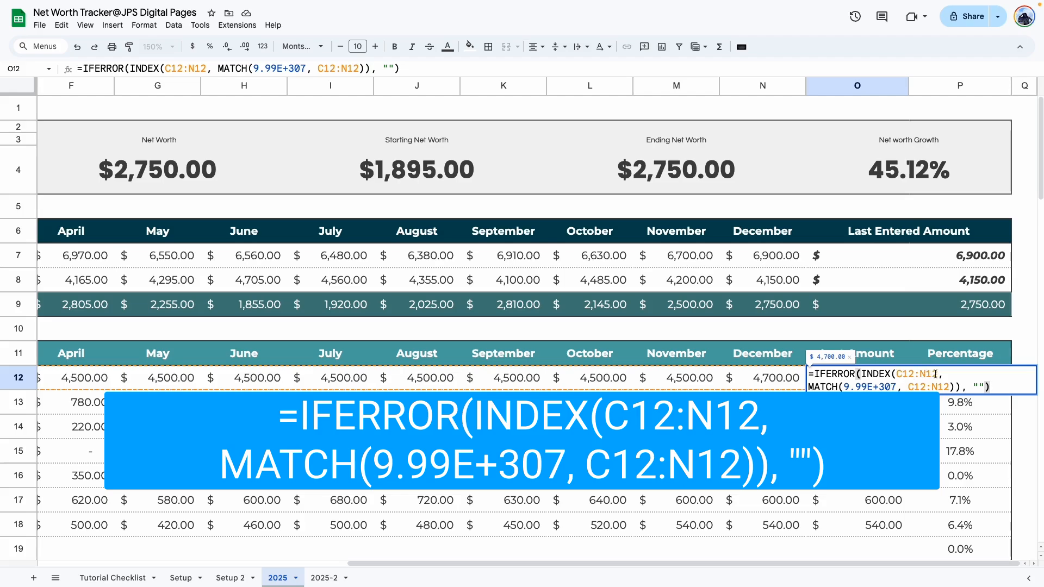
{"action": "left_click_drag", "start_coordinate": [688, 565], "coordinate": [447, 565]}
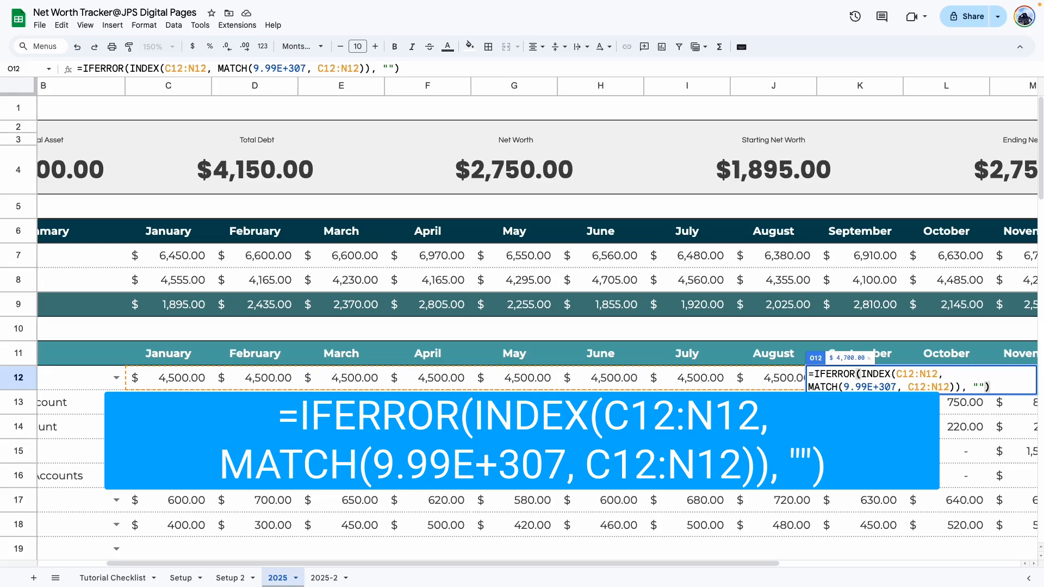
{"action": "left_click_drag", "start_coordinate": [336, 565], "coordinate": [610, 566]}
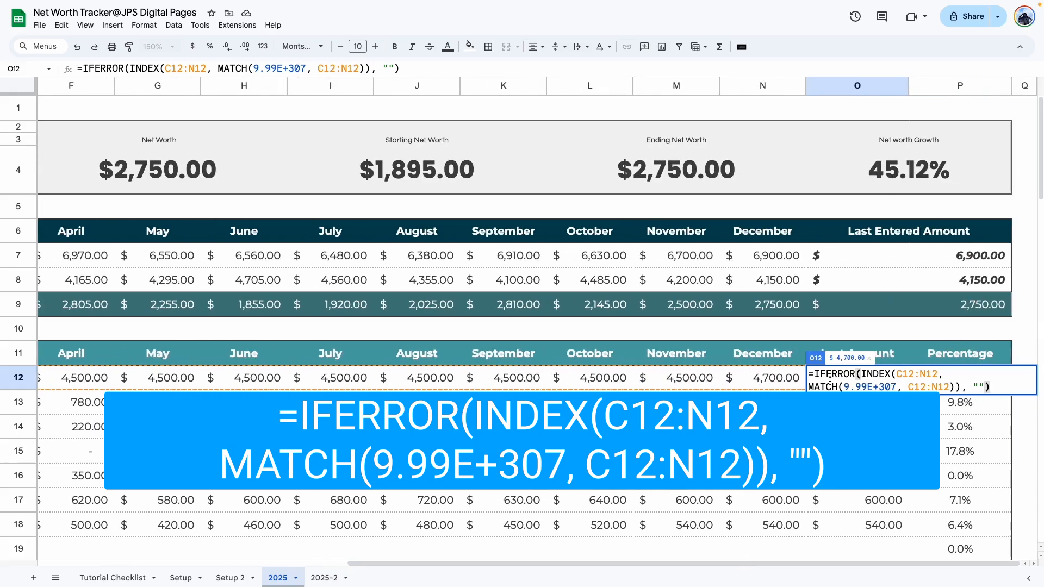
{"action": "left_click_drag", "start_coordinate": [816, 373], "coordinate": [995, 388]}
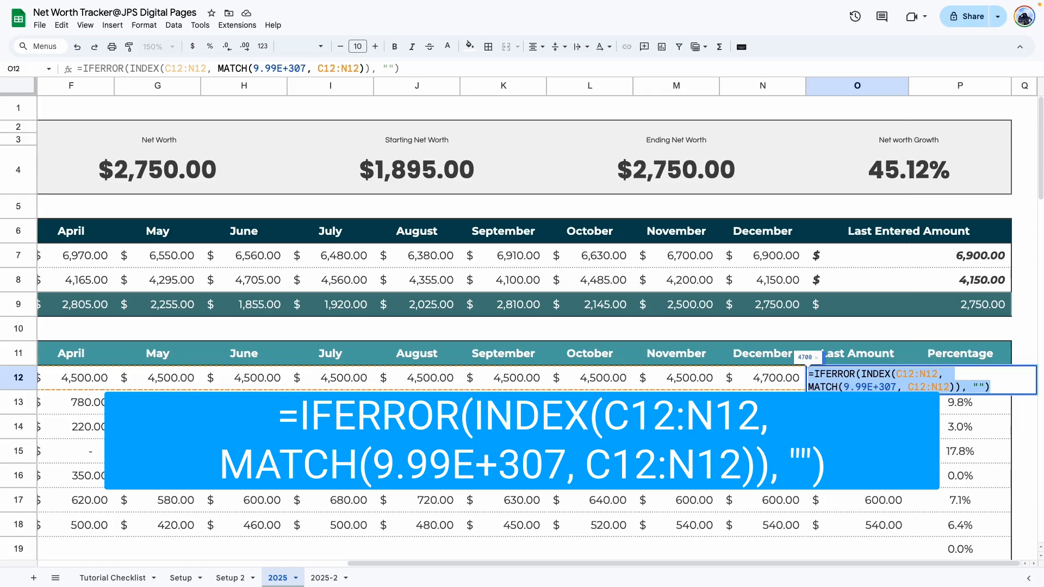
{"action": "left_click", "coordinate": [676, 476]}
- Paste the formula =IFERROR(INDEX(C12:N12, MATCH(9.99E+307, C12:N12)), "") into the Cash row's Last Amount cell O4 on 2025-2
{"action": "left_click", "coordinate": [325, 578]}
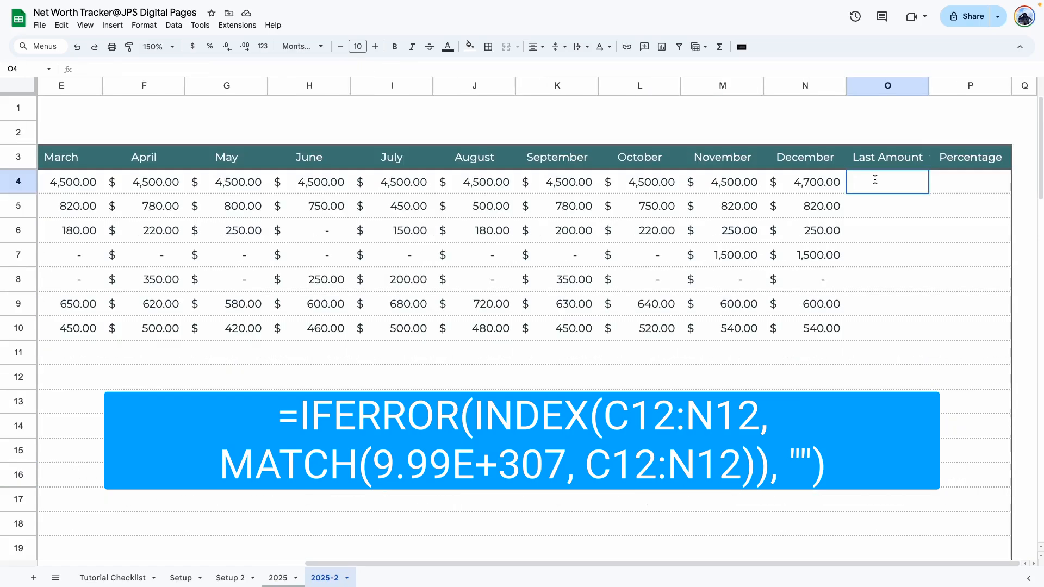
{"action": "double_click", "coordinate": [876, 180]}
{"action": "key", "text": "super+v"}
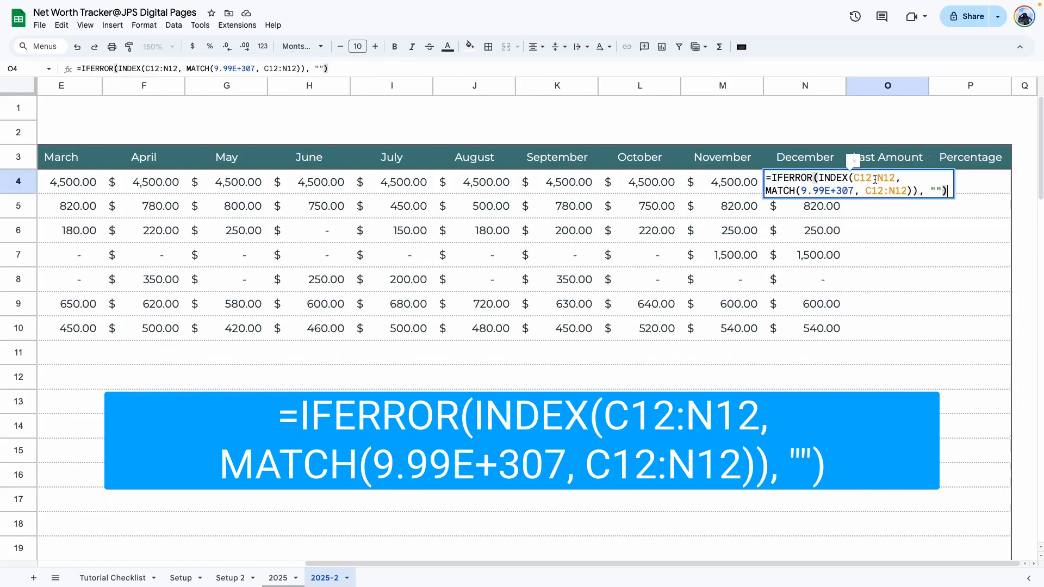
{"action": "key", "text": "Return"}
{"action": "left_click", "coordinate": [882, 186]}
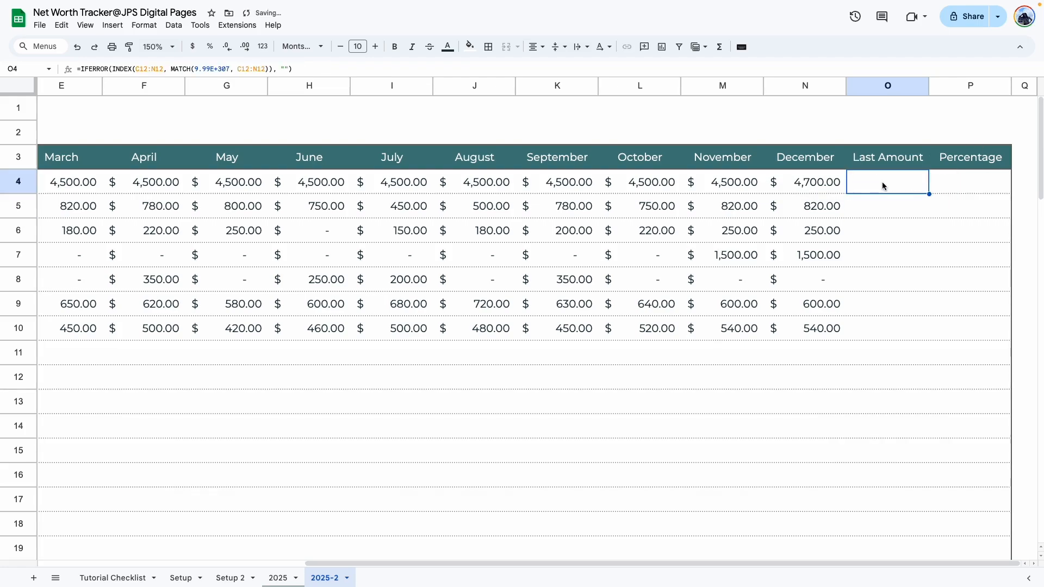
- Change both ranges in the O4 formula to C4:N4 and reject the suggested autofill for the rows below
{"action": "double_click", "coordinate": [884, 184]}
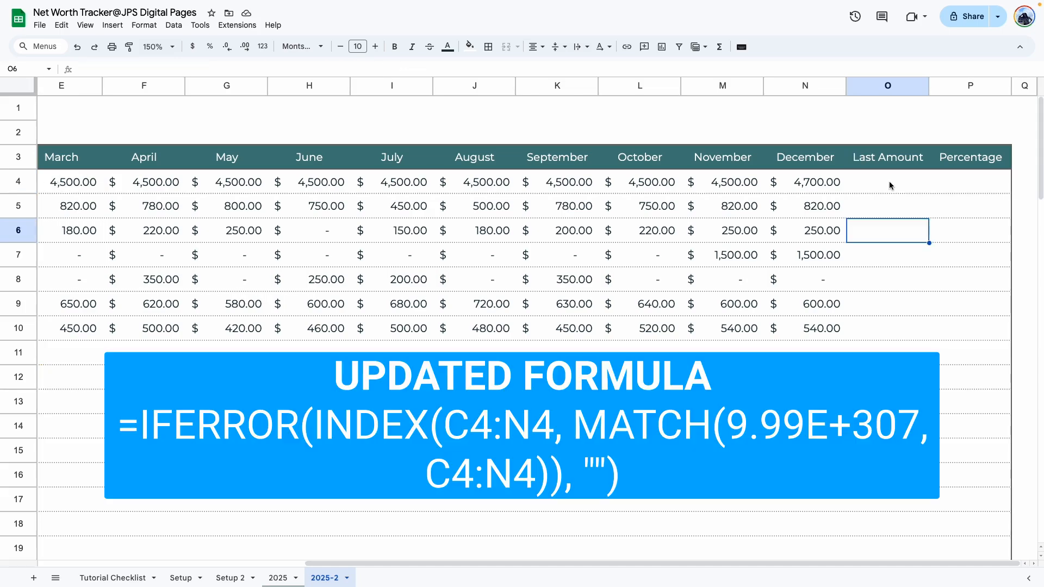
{"action": "double_click", "coordinate": [890, 186]}
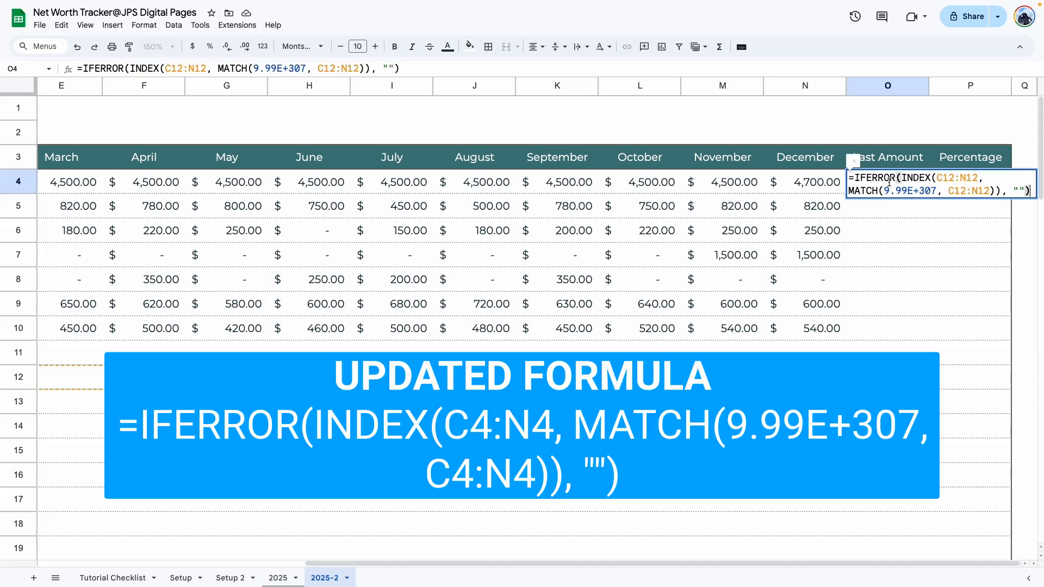
{"action": "left_click_drag", "start_coordinate": [956, 177], "coordinate": [942, 177]}
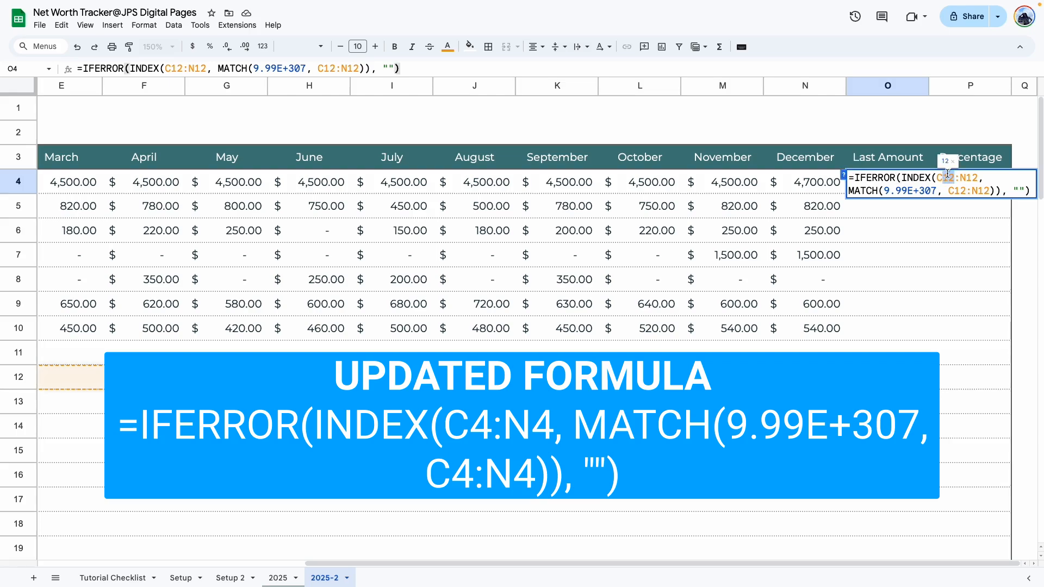
{"action": "type", "text": "4"}
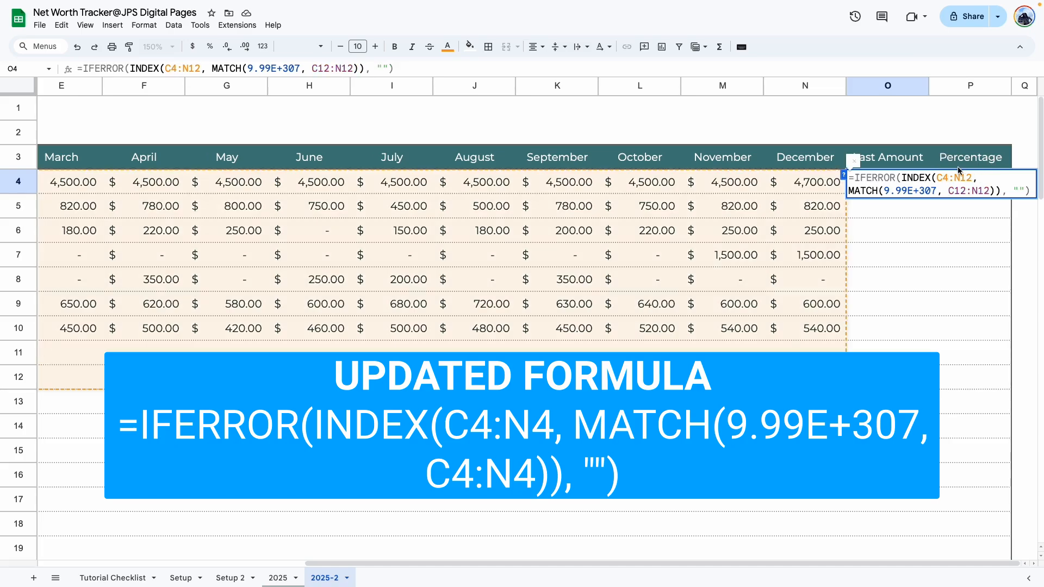
{"action": "type", "text": "4"}
{"action": "left_click_drag", "start_coordinate": [962, 177], "coordinate": [980, 191]}
{"action": "type", "text": "44"}
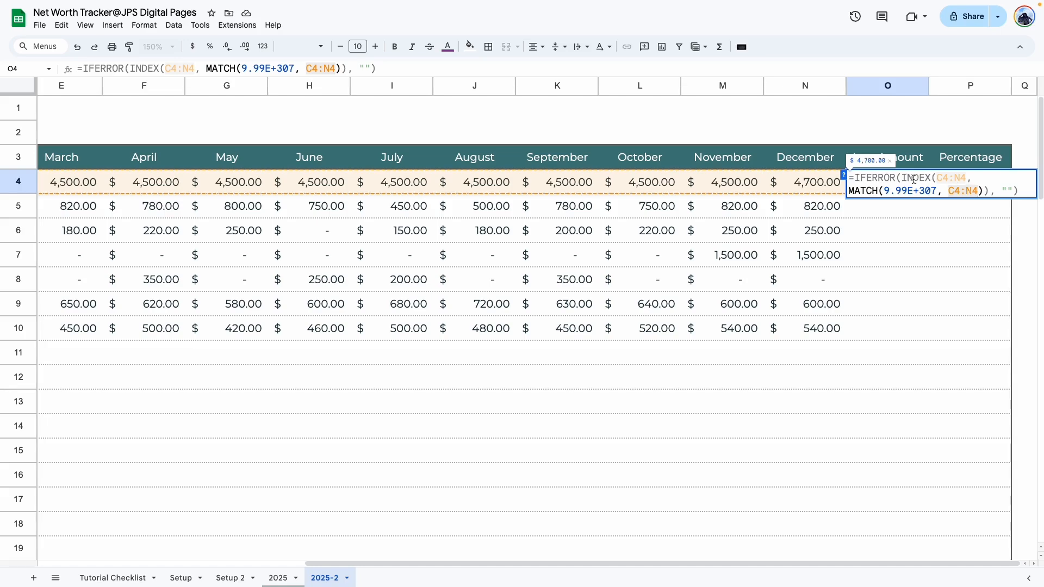
{"action": "left_click_drag", "start_coordinate": [542, 562], "coordinate": [298, 559]}
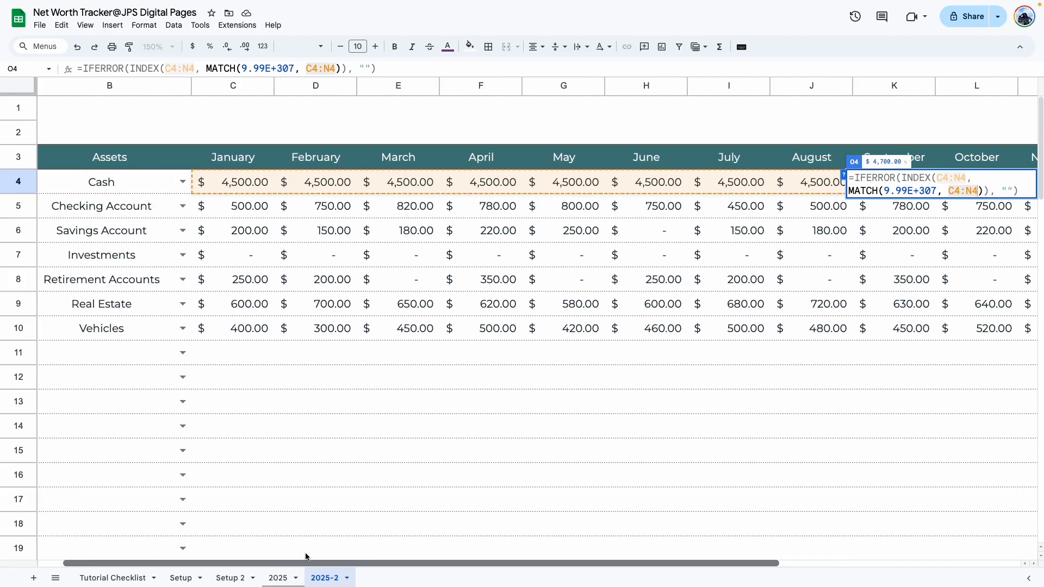
{"action": "left_click_drag", "start_coordinate": [305, 560], "coordinate": [653, 560]}
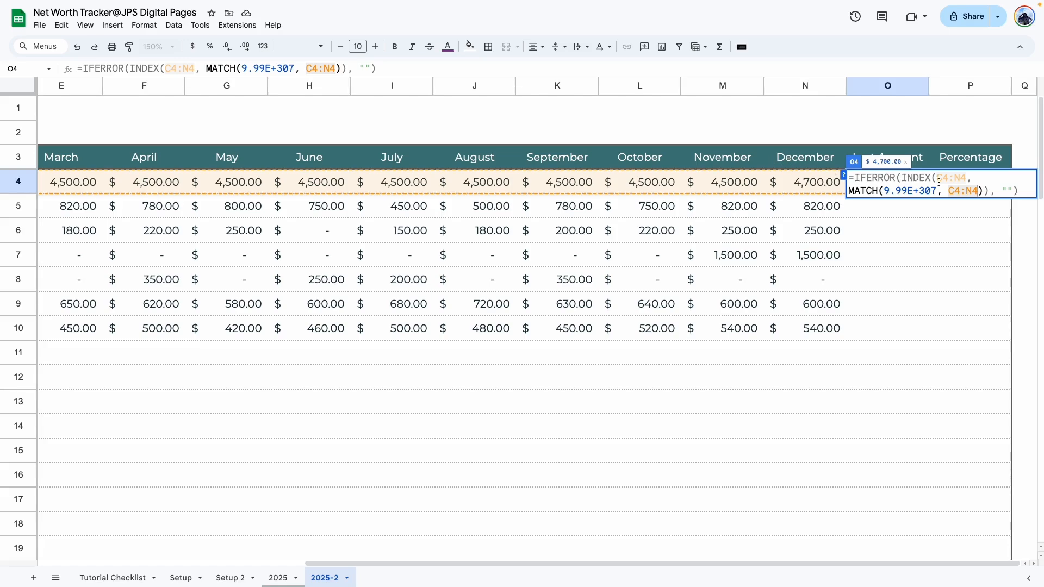
{"action": "key", "text": "Return"}
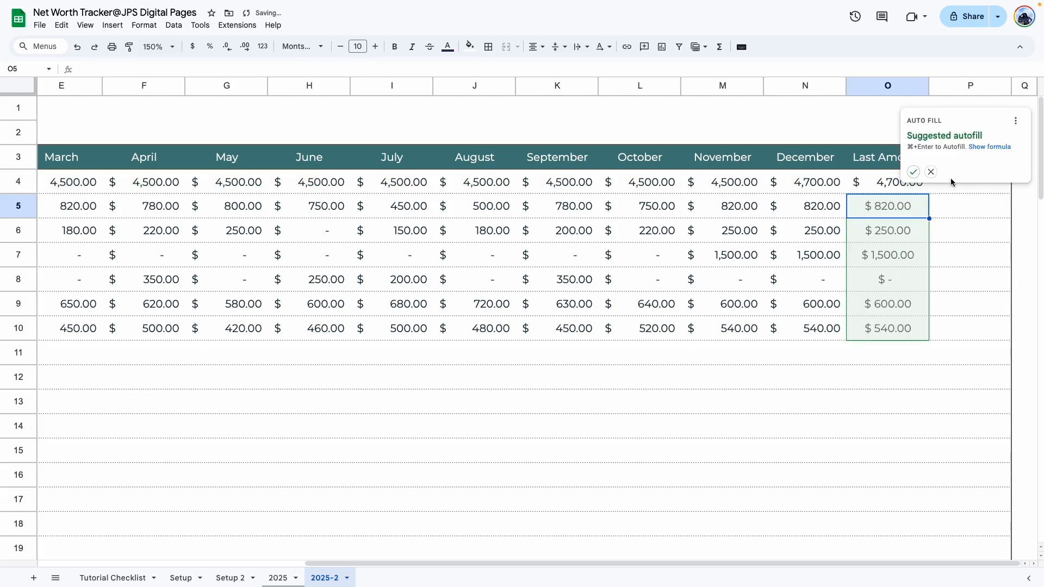
{"action": "left_click", "coordinate": [931, 173]}
{"action": "left_click", "coordinate": [952, 251]}
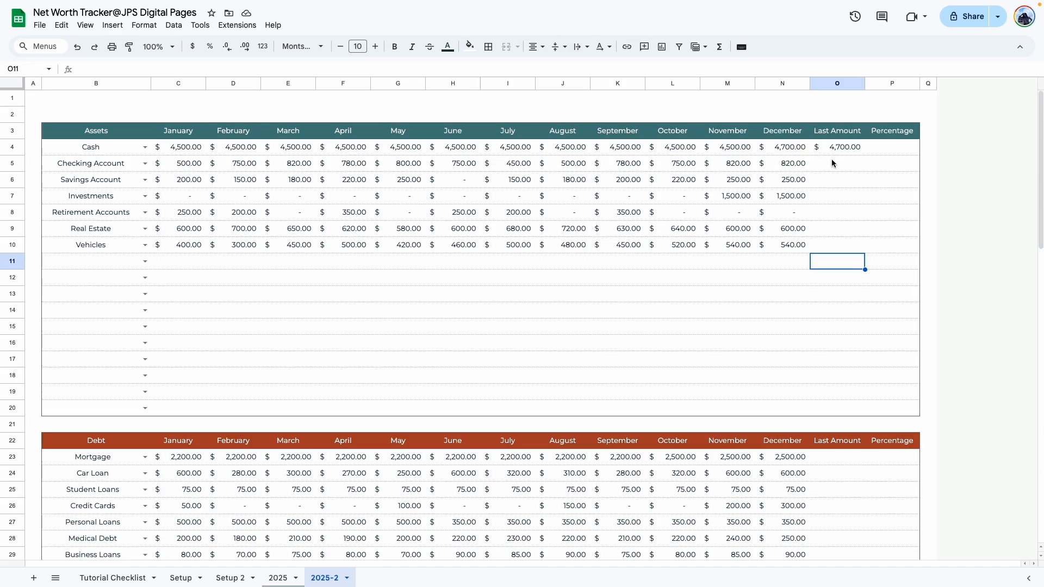
- Clear the Cash row's amounts in F4:N4 and enter 1400 for April to test the Last Amount formula
{"action": "left_click_drag", "start_coordinate": [784, 155], "coordinate": [348, 157]}
{"action": "key", "text": "Delete"}
{"action": "left_click", "coordinate": [434, 325]}
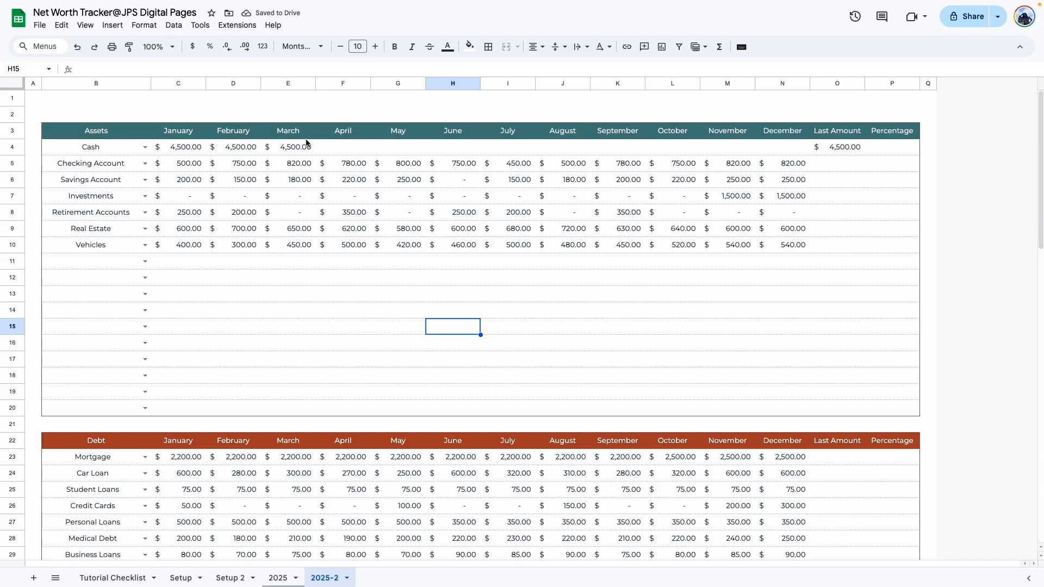
{"action": "left_click", "coordinate": [349, 149]}
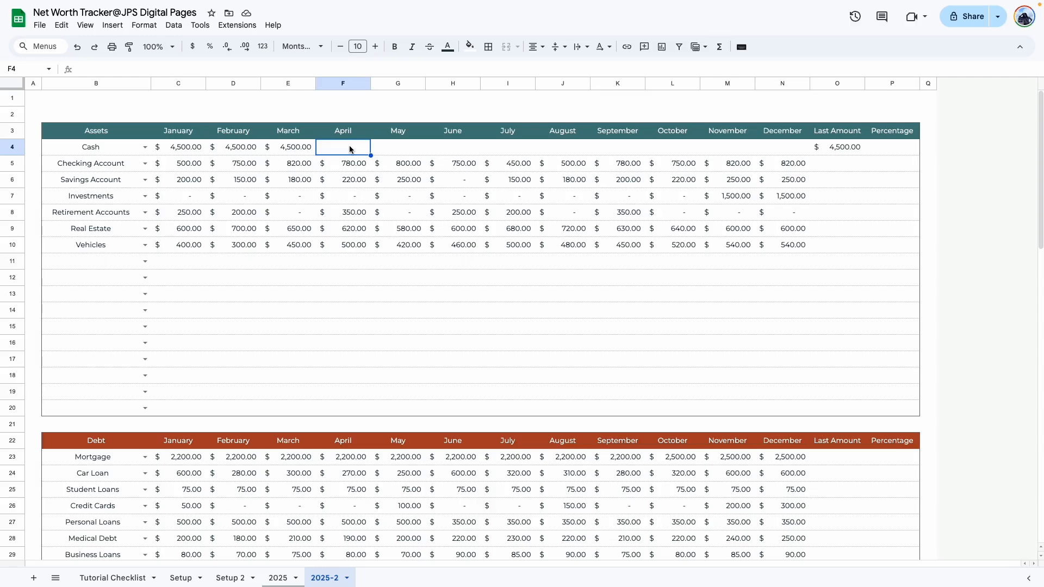
{"action": "type", "text": "1400"}
{"action": "key", "text": "Return"}
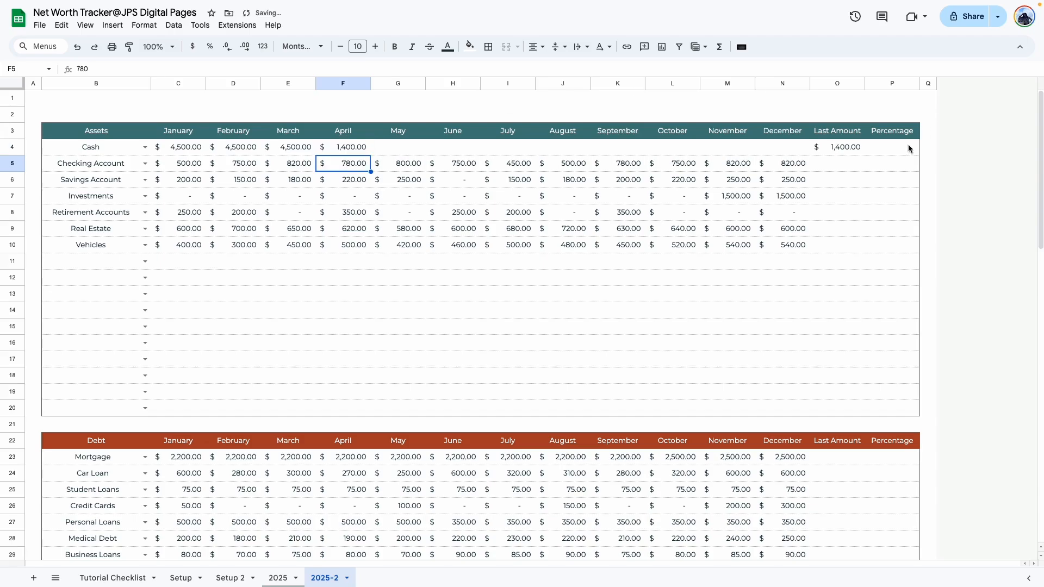
- Copy the Last Amount formula from O4 and paste it as formula only into O5:O20 of the Assets table
{"action": "left_click", "coordinate": [837, 151]}
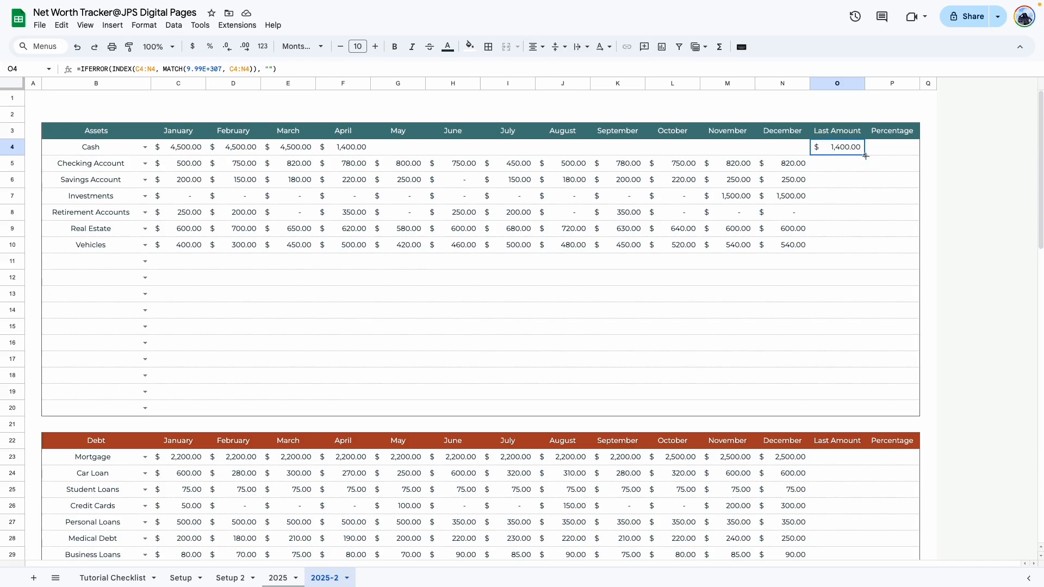
{"action": "key", "text": "Down"}
{"action": "key", "text": "Down"}
{"action": "key", "text": "ctrl+c"}
{"action": "left_click_drag", "start_coordinate": [834, 413], "coordinate": [835, 166]}
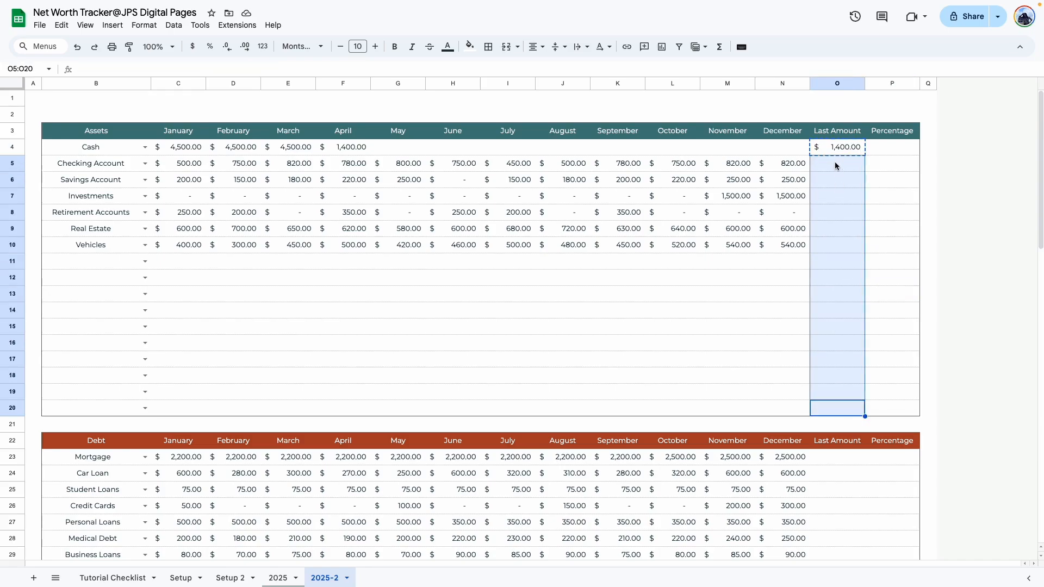
{"action": "right_click", "coordinate": [834, 161]}
{"action": "mouse_move", "coordinate": [881, 227]}
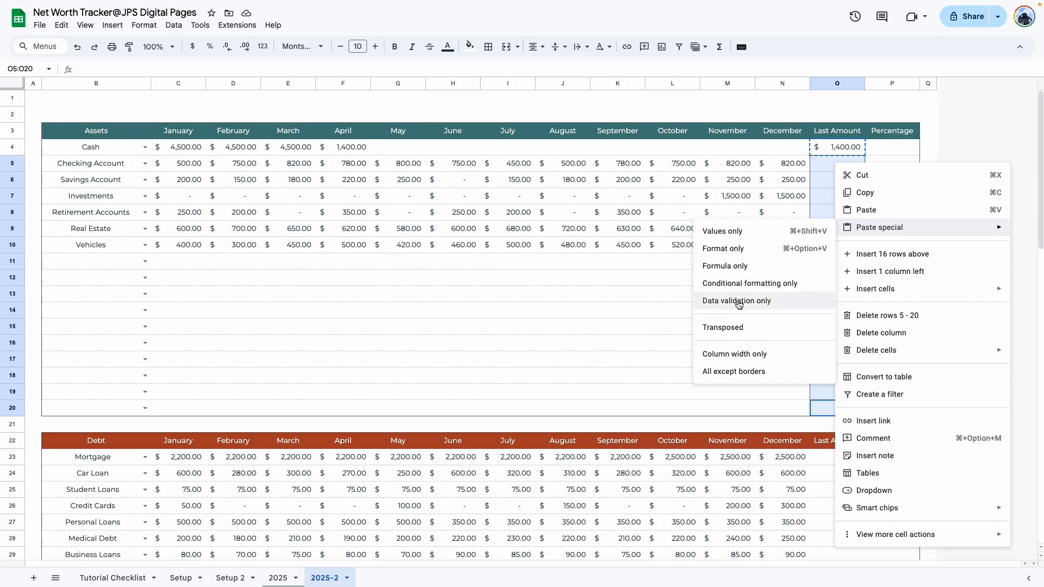
{"action": "left_click", "coordinate": [738, 266]}
{"action": "left_click", "coordinate": [892, 212]}
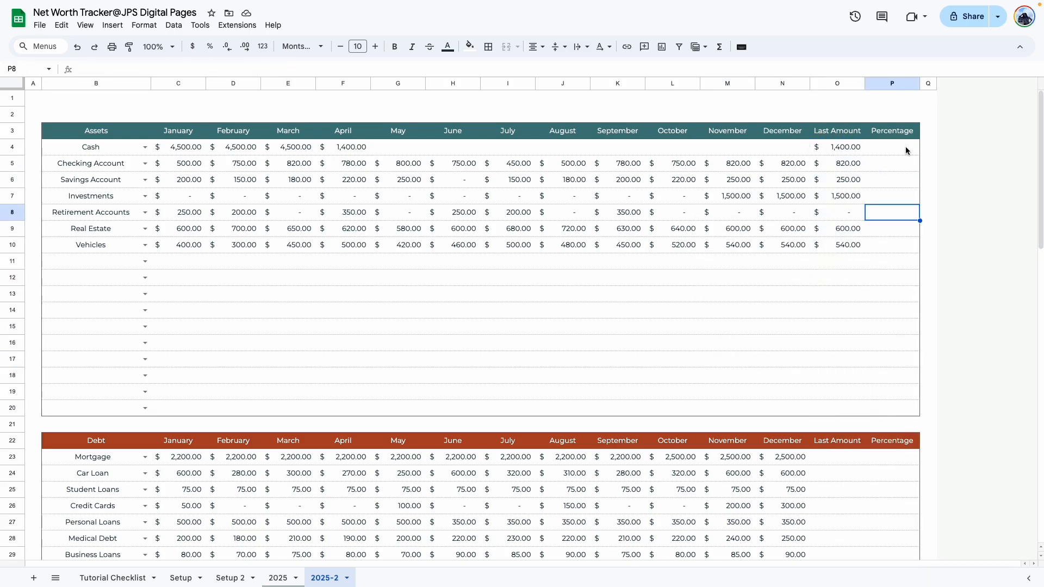
- Enter =O4/(SUM(O4:O20)) in the Cash row's Percentage cell P4 and reject the suggested autofill for the rows below
{"action": "left_click", "coordinate": [891, 154]}
{"action": "type", "text": "="}
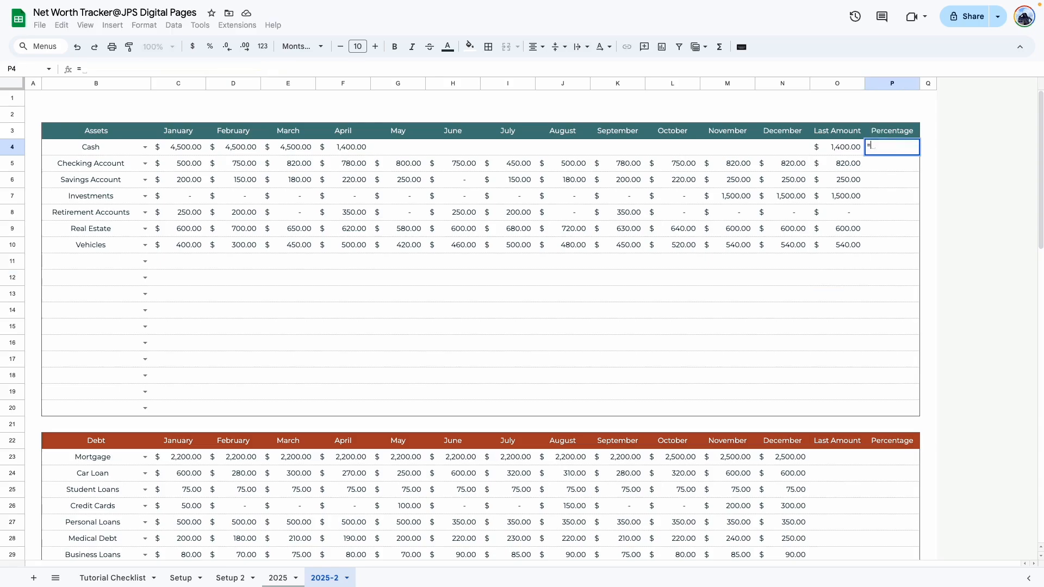
{"action": "left_click", "coordinate": [841, 147]}
{"action": "type", "text": "/"}
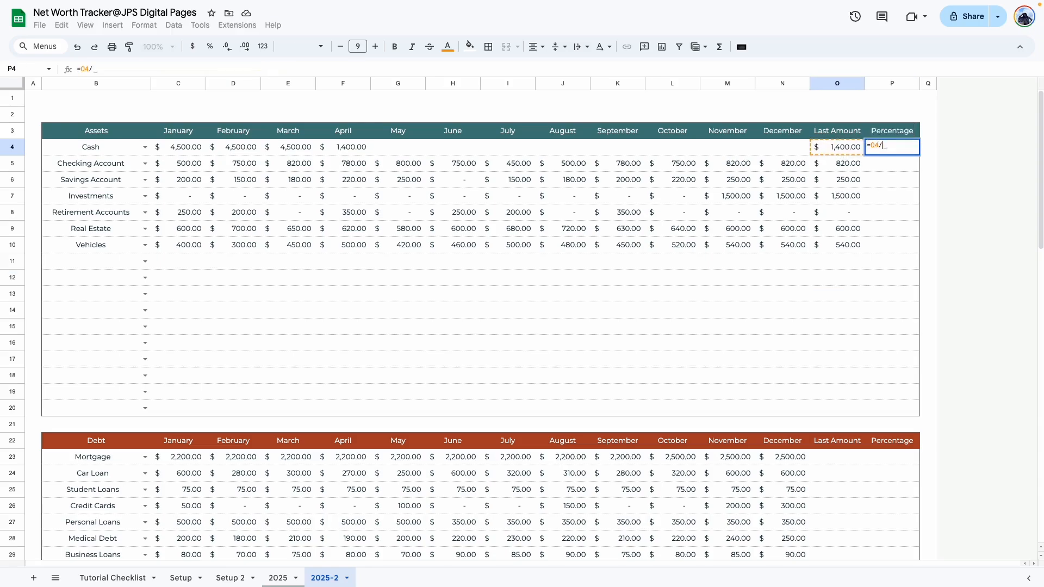
{"action": "type", "text": "(sum"}
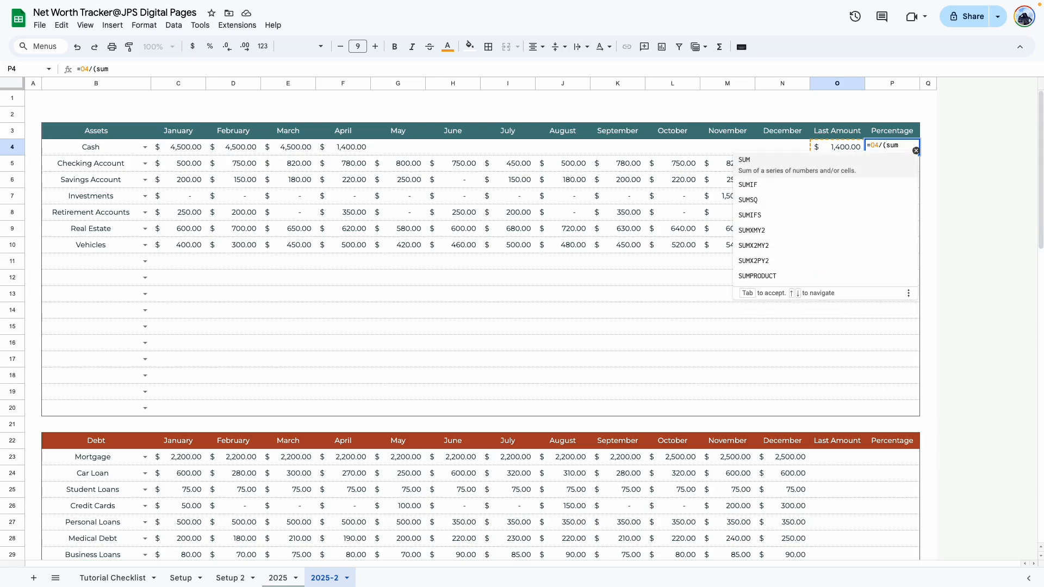
{"action": "key", "text": "Tab"}
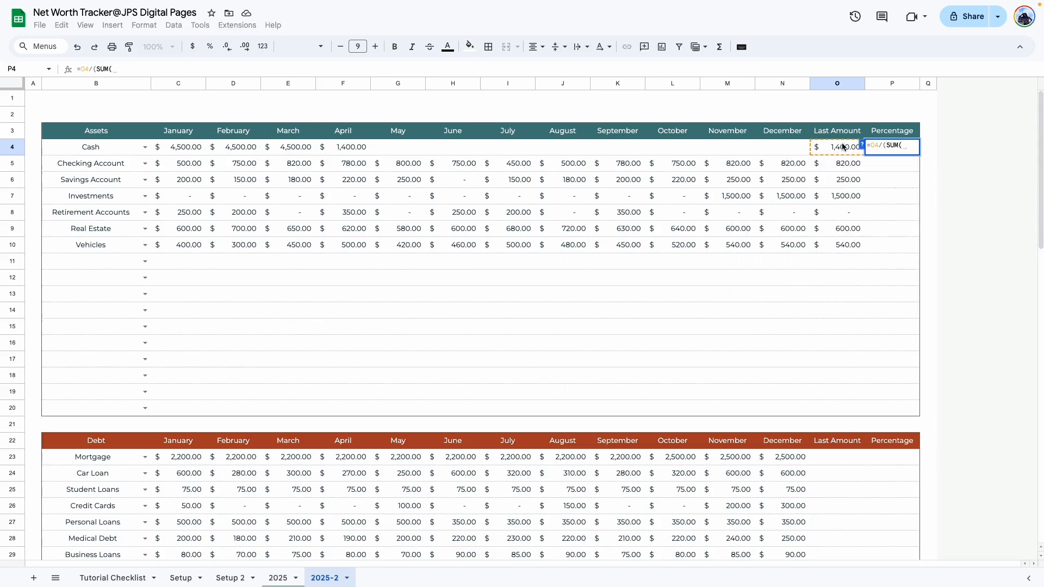
{"action": "left_click_drag", "start_coordinate": [842, 146], "coordinate": [845, 411]}
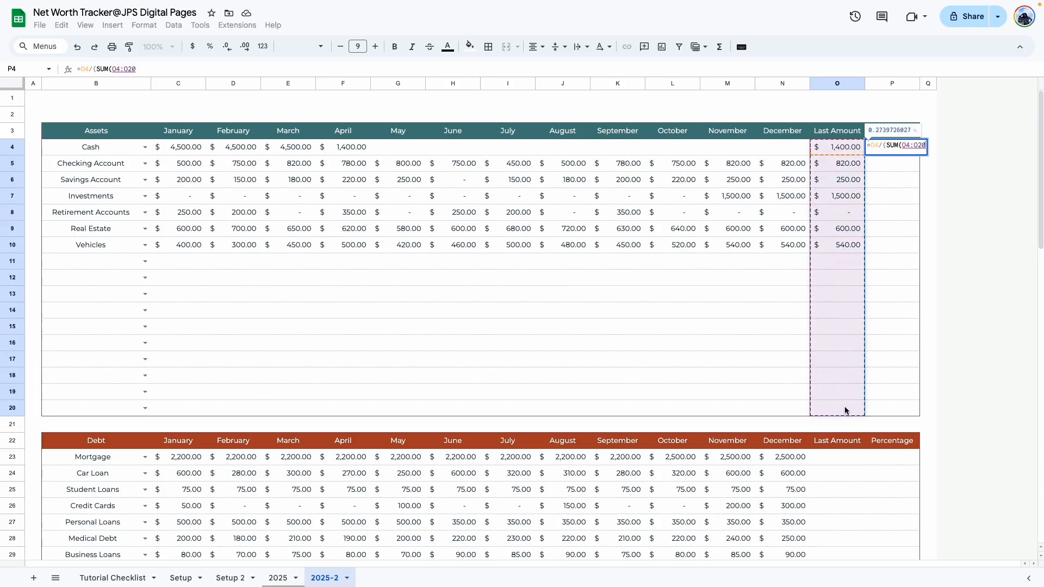
{"action": "key", "text": "Return"}
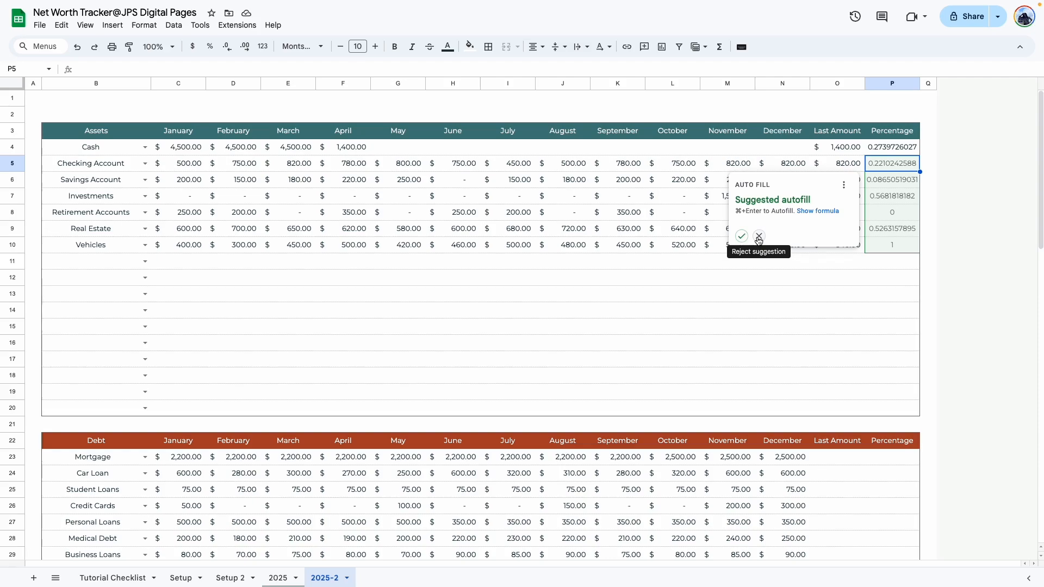
{"action": "left_click", "coordinate": [759, 237]}
{"action": "left_click", "coordinate": [871, 323]}
- Format the Assets table's Percentage cells P4:P20 as percent with one decimal place
{"action": "left_click", "coordinate": [883, 147]}
{"action": "left_click_drag", "start_coordinate": [884, 166], "coordinate": [877, 411]}
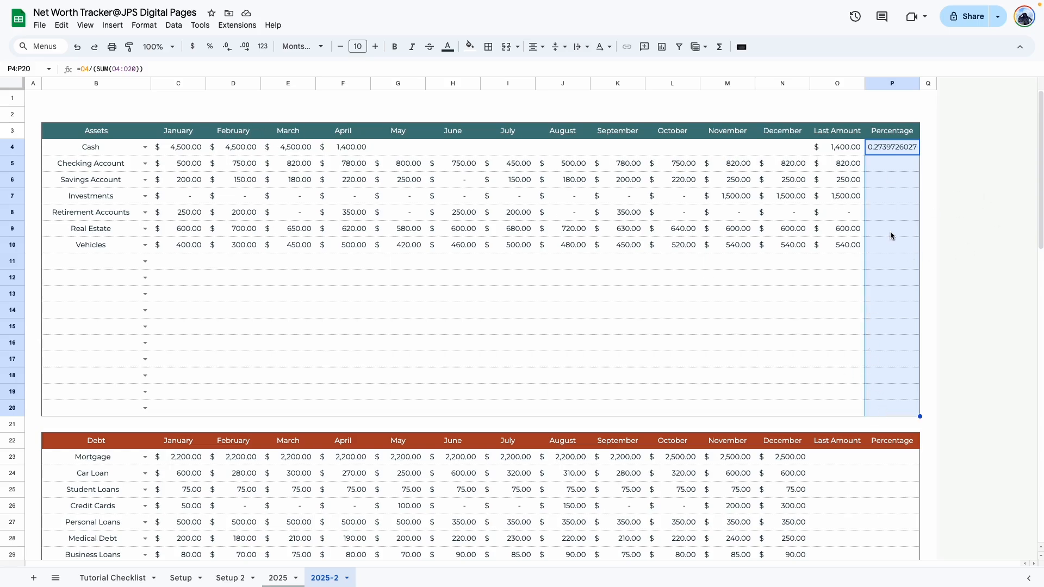
{"action": "left_click", "coordinate": [209, 47]}
{"action": "left_click", "coordinate": [227, 48]}
{"action": "left_click", "coordinate": [228, 48]}
{"action": "left_click", "coordinate": [244, 48]}
{"action": "left_click", "coordinate": [882, 344]}
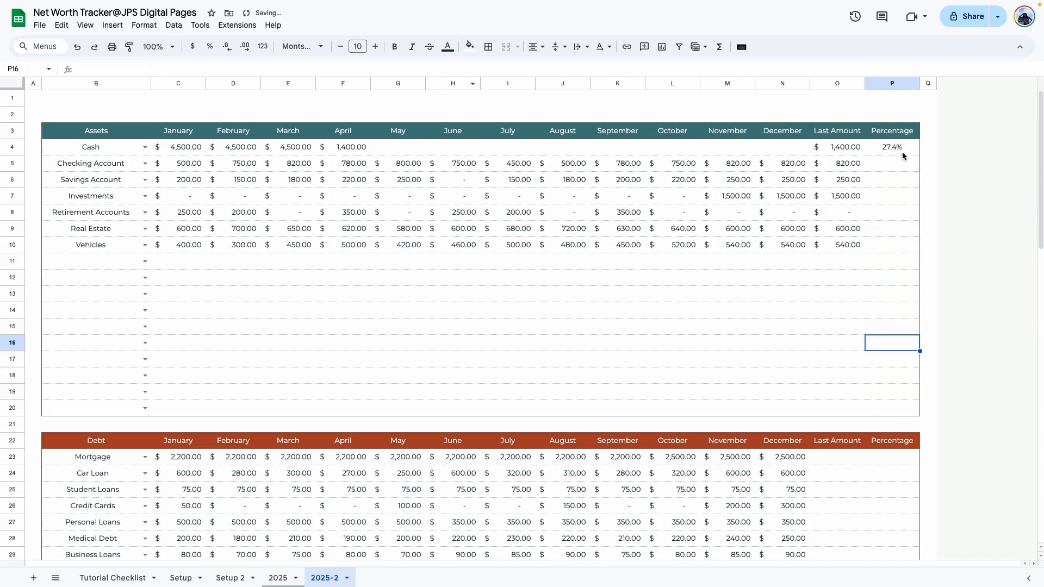
- Change the Cash row's April amount in F4 to 5,000 to test the percentage formula
{"action": "left_click", "coordinate": [356, 148]}
{"action": "type", "text": "5,000"}
{"action": "key", "text": "Return"}
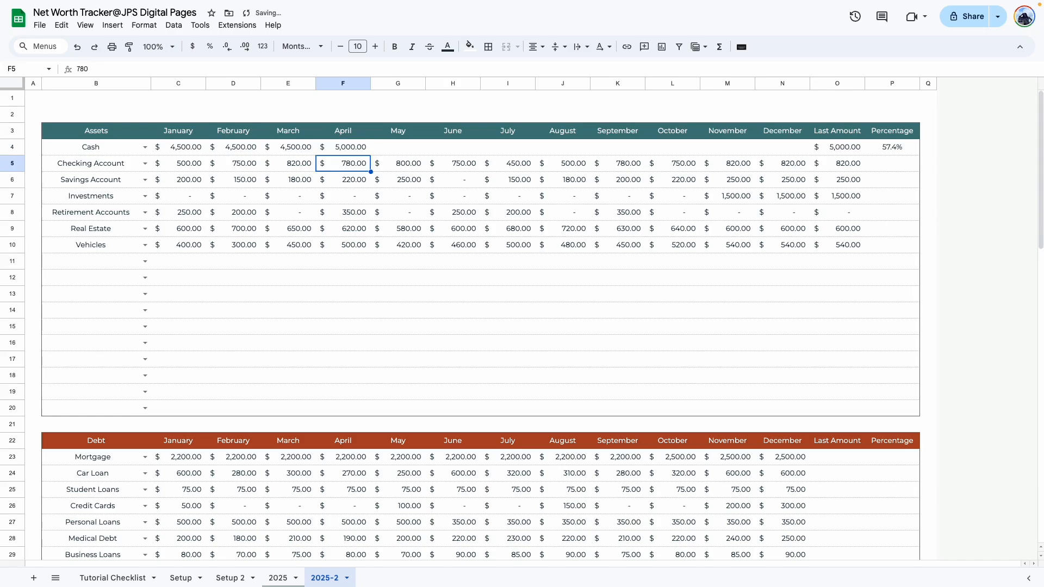
{"action": "left_click", "coordinate": [895, 149]}
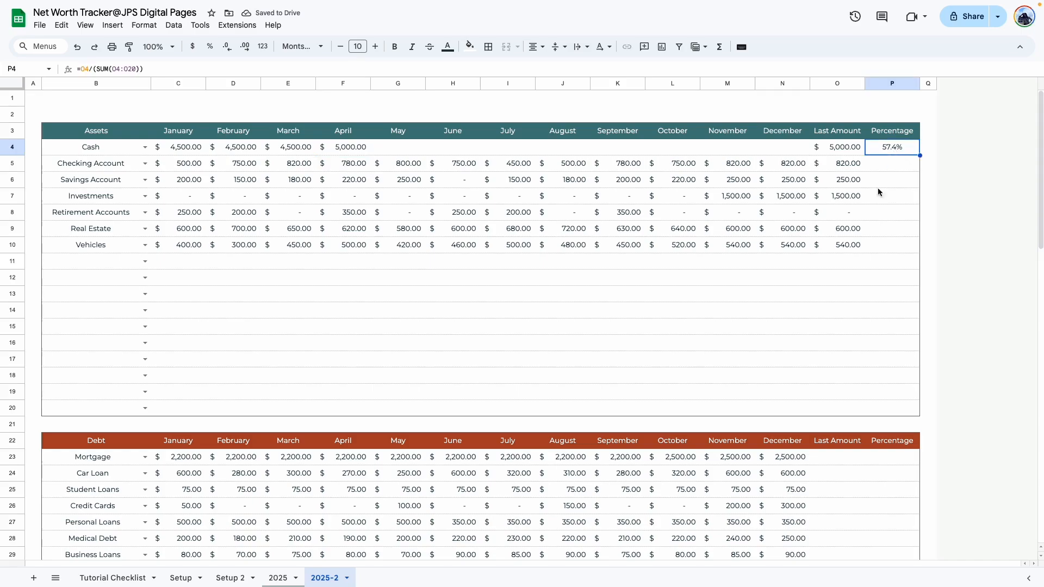
{"action": "key", "text": "Down"}
{"action": "key", "text": "Down"}
{"action": "key", "text": "Down"}
{"action": "key", "text": "Down"}
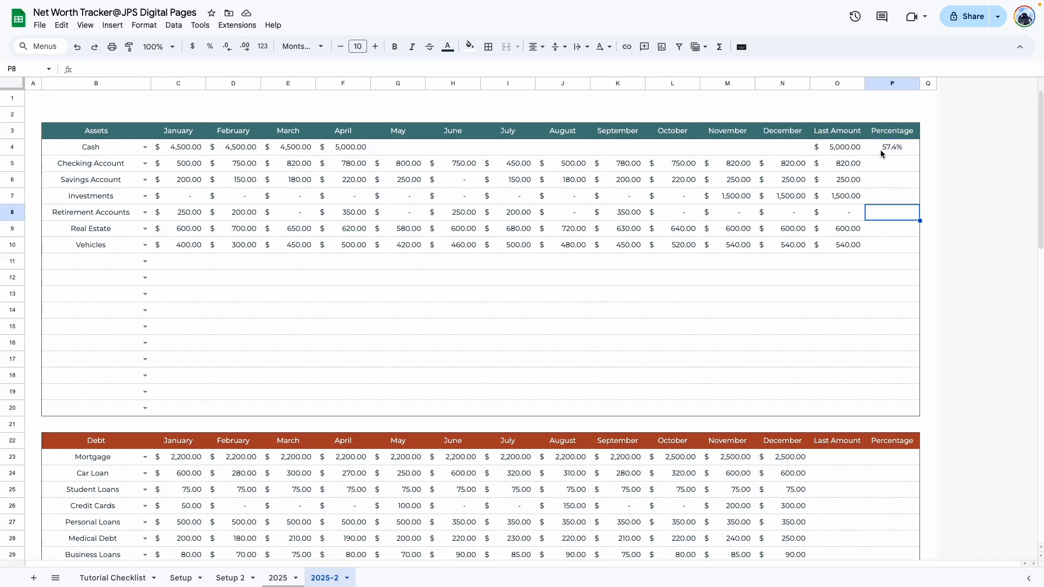
{"action": "left_click", "coordinate": [880, 149]}
{"action": "key", "text": "Down"}
{"action": "key", "text": "Down"}
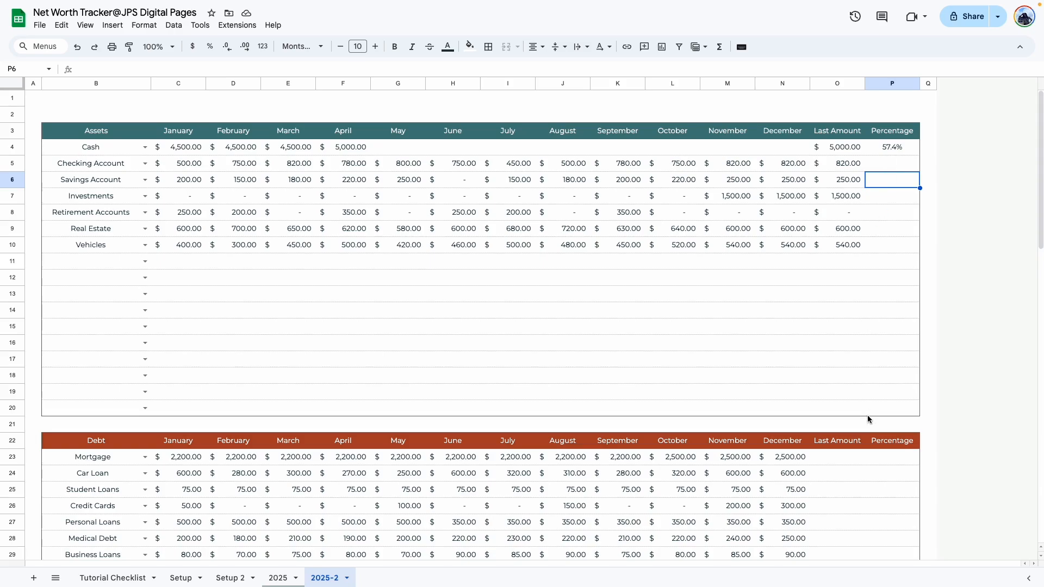
- Make the summed range in the P4 percentage formula absolute so it reads =O4/(SUM($O$4:$O$20))
{"action": "left_click", "coordinate": [900, 152]}
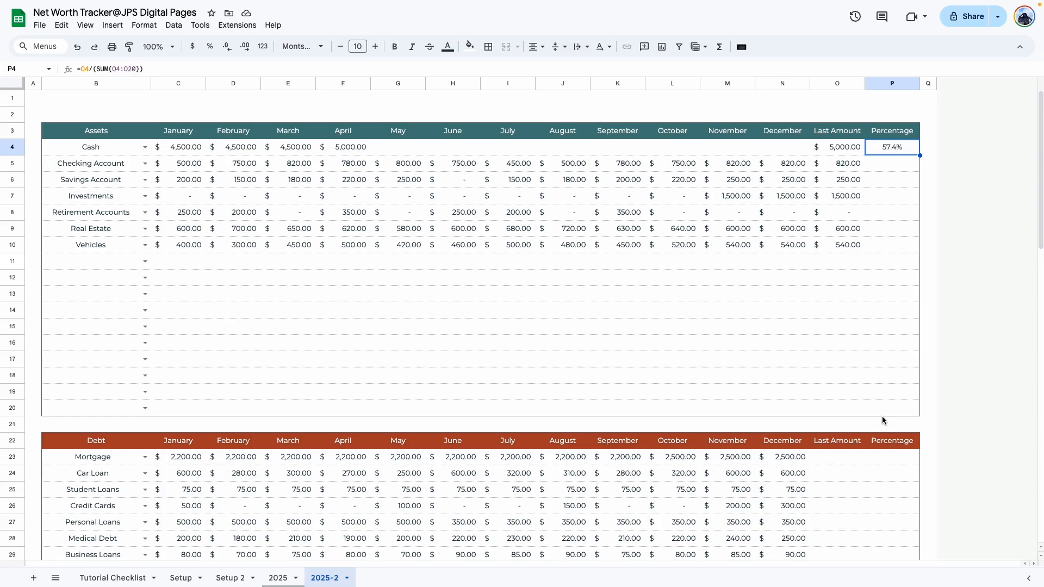
{"action": "left_click", "coordinate": [158, 46]}
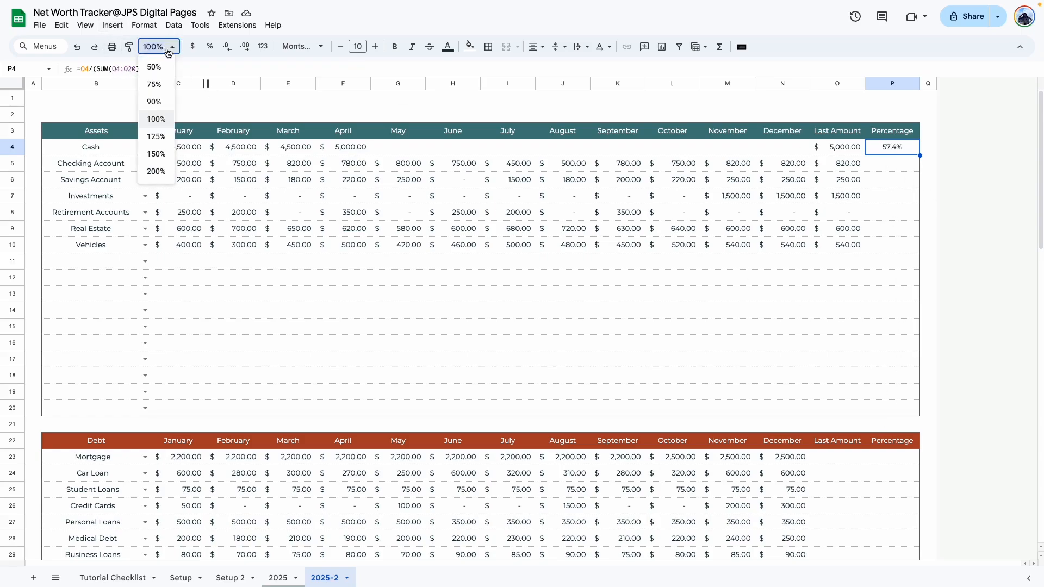
{"action": "left_click", "coordinate": [156, 154]}
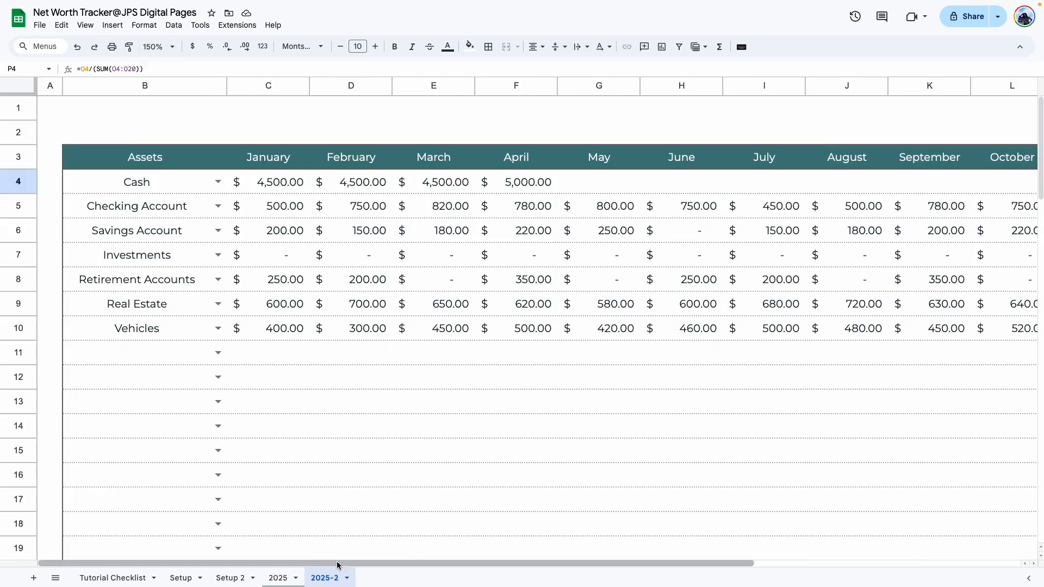
{"action": "left_click_drag", "start_coordinate": [338, 565], "coordinate": [783, 560]}
{"action": "double_click", "coordinate": [963, 189]}
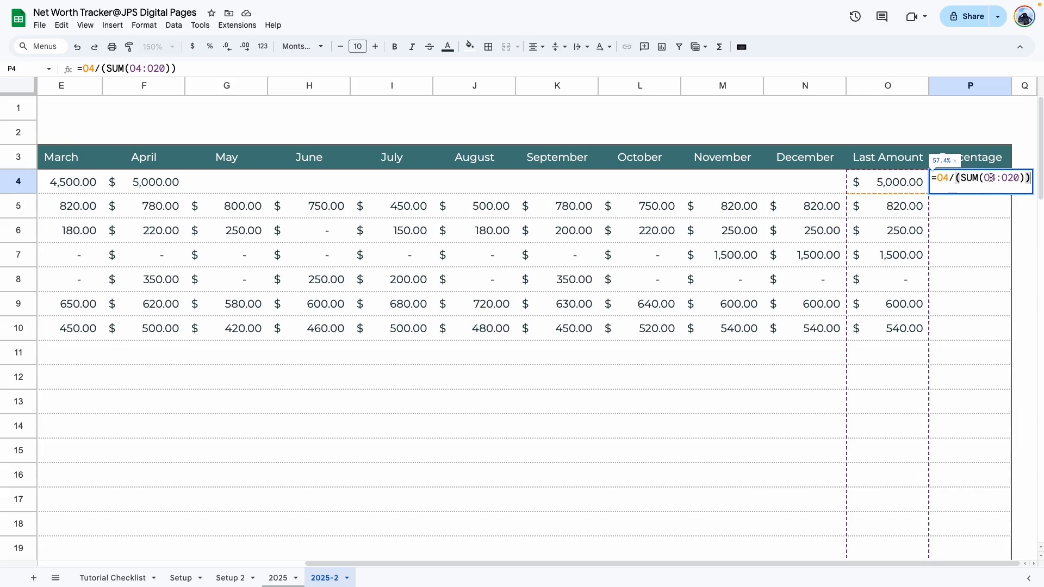
{"action": "double_click", "coordinate": [990, 178]}
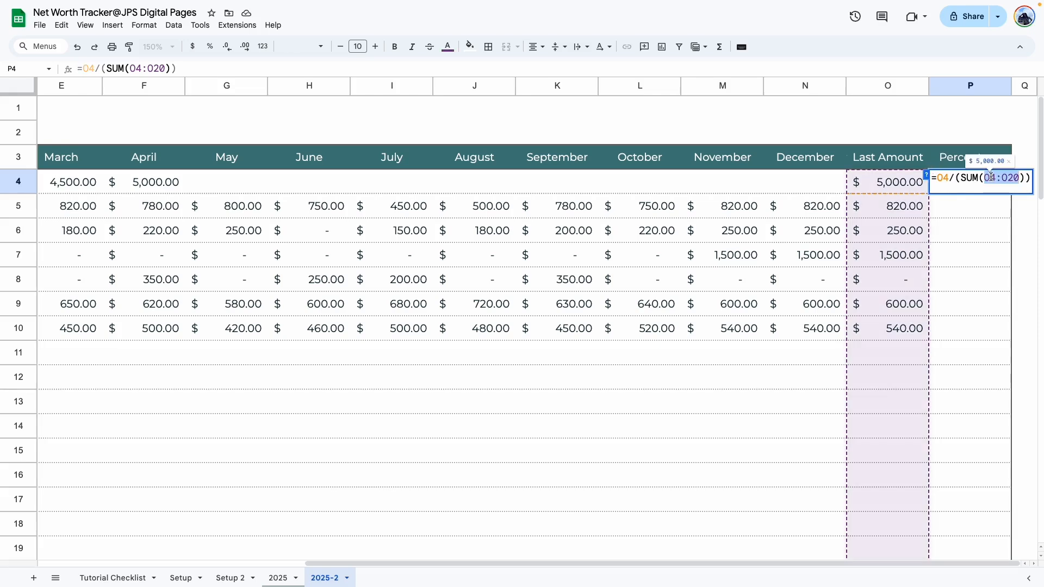
{"action": "key", "text": "F4"}
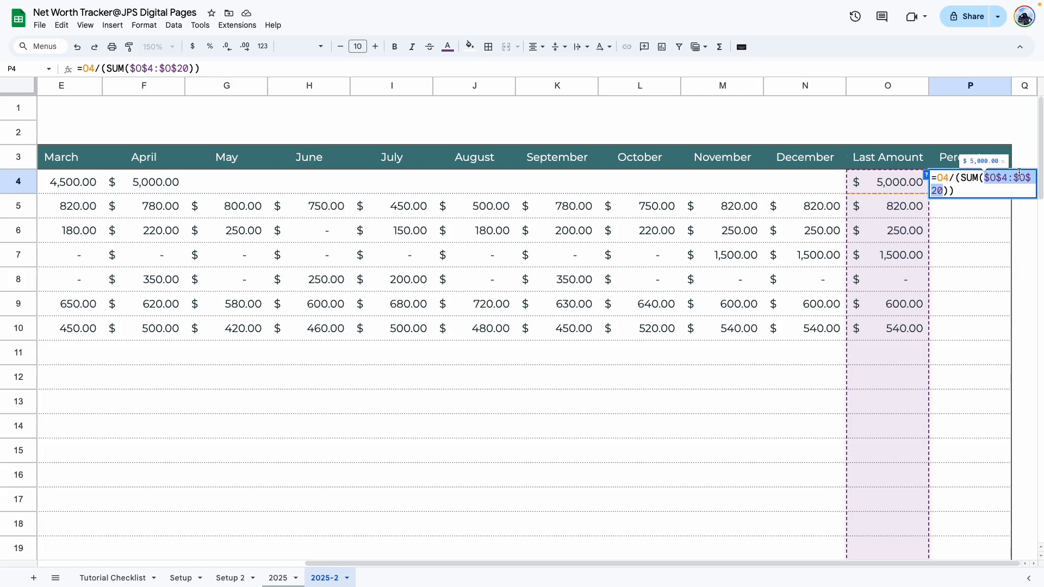
{"action": "key", "text": "Return"}
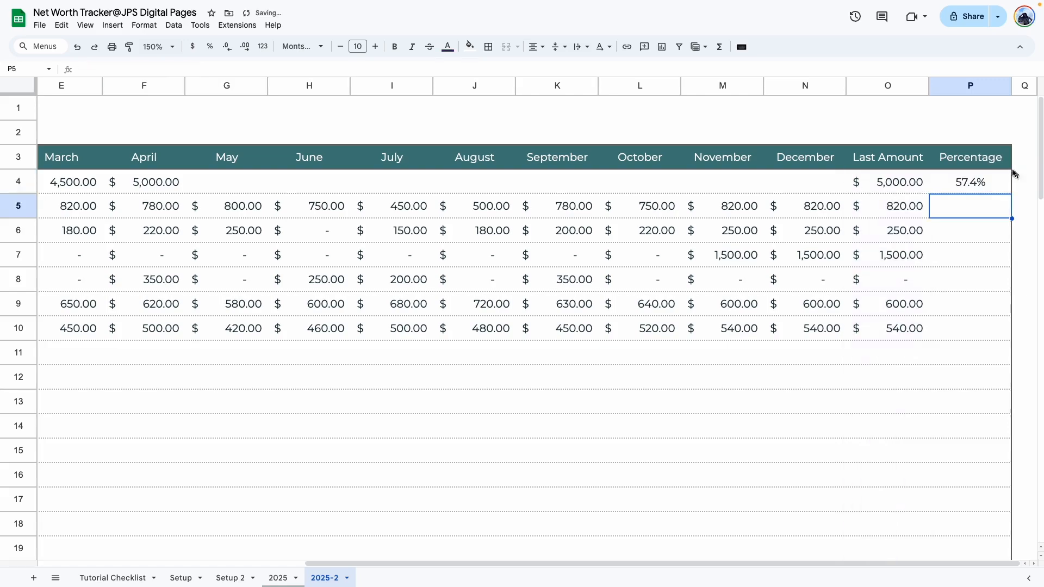
- Copy the percentage formula from P4, paste it as formula only into P5:P20, and check the pasted formula in P5
{"action": "left_click", "coordinate": [898, 151]}
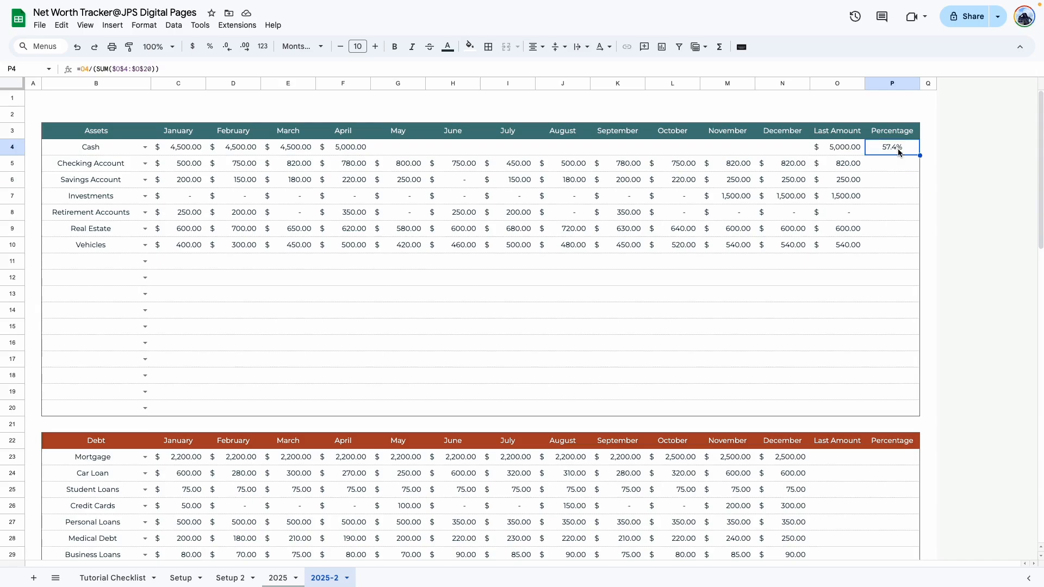
{"action": "key", "text": "ctrl+c"}
{"action": "left_click_drag", "start_coordinate": [895, 163], "coordinate": [903, 402]}
{"action": "right_click", "coordinate": [904, 403]}
{"action": "mouse_move", "coordinate": [751, 81]}
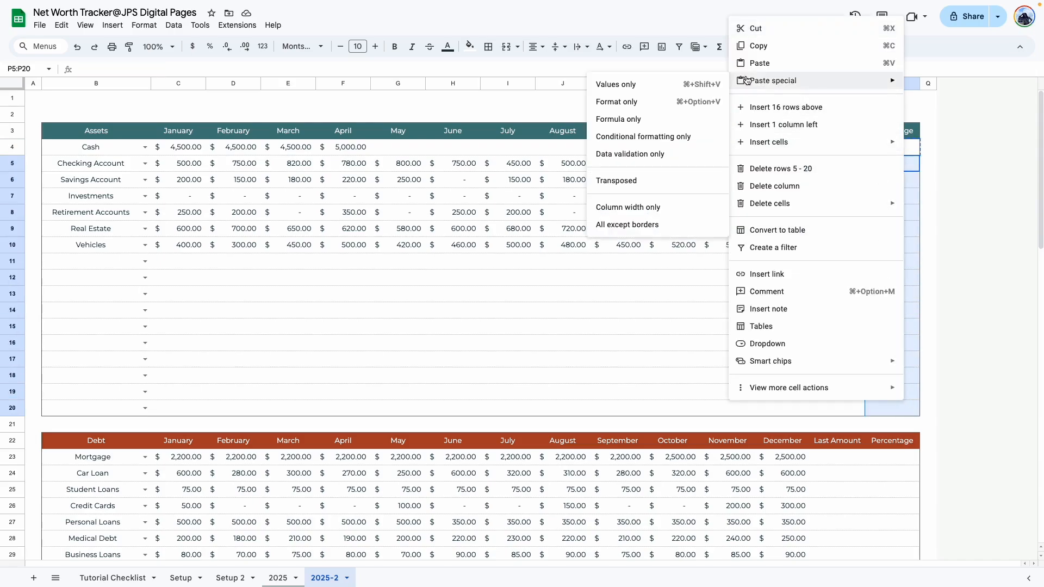
{"action": "left_click", "coordinate": [609, 120]}
{"action": "left_click", "coordinate": [836, 322]}
{"action": "double_click", "coordinate": [897, 165]}
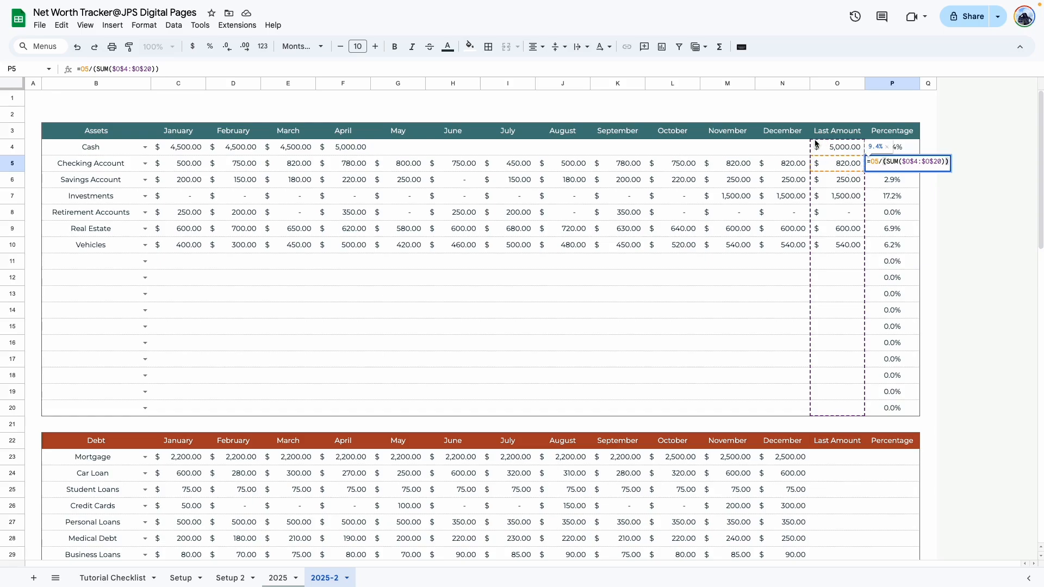
{"action": "left_click", "coordinate": [838, 506]}
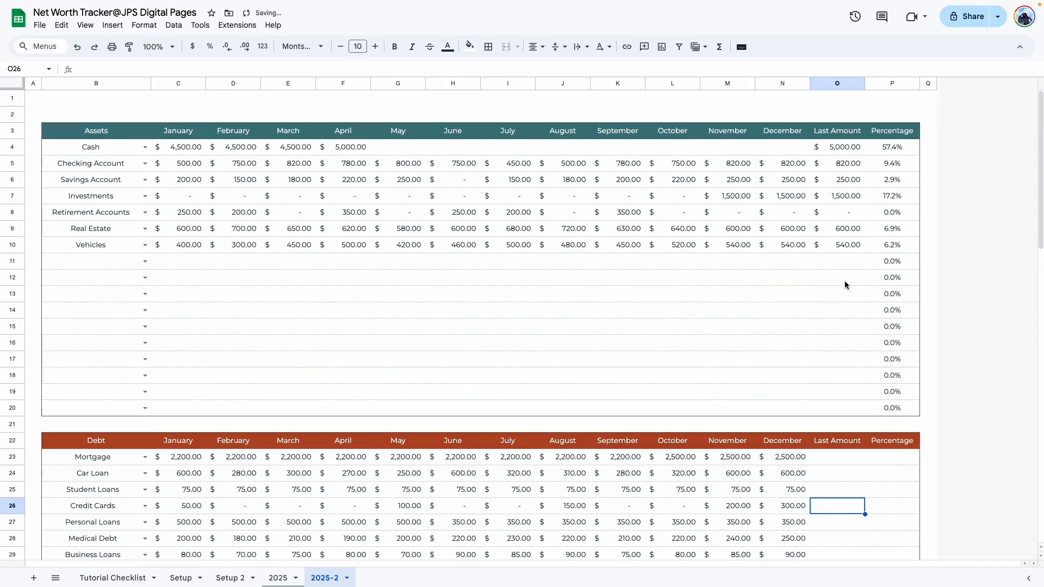
- Copy the Last Amount and Percentage formulas from O4:P4, paste them as formula only into the Mortgage row at O23:P23, and check O23
{"action": "scroll", "coordinate": [840, 250], "scroll_direction": "down", "scroll_amount": 3}
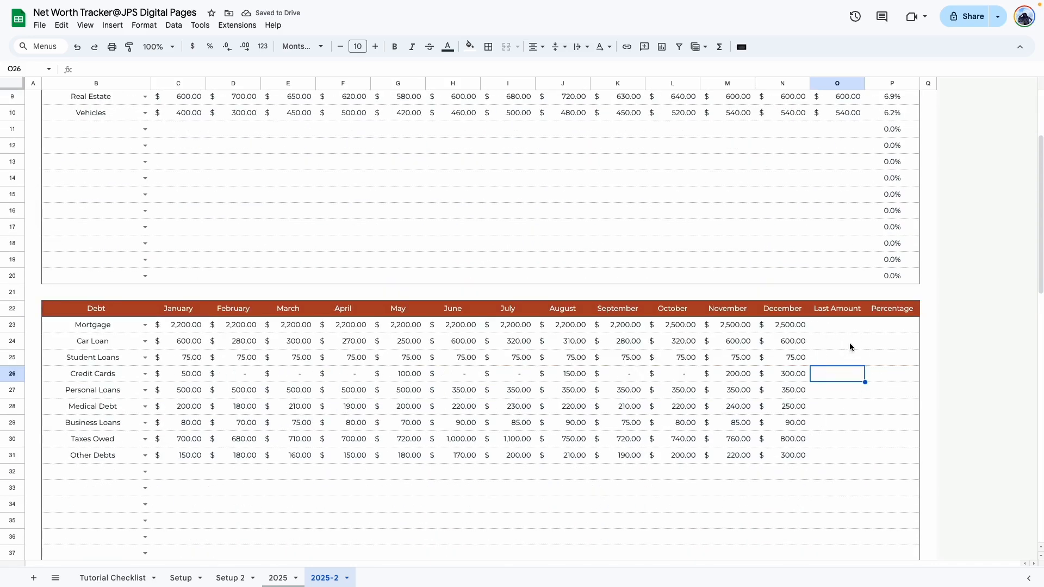
{"action": "scroll", "coordinate": [840, 348], "scroll_direction": "up", "scroll_amount": 3}
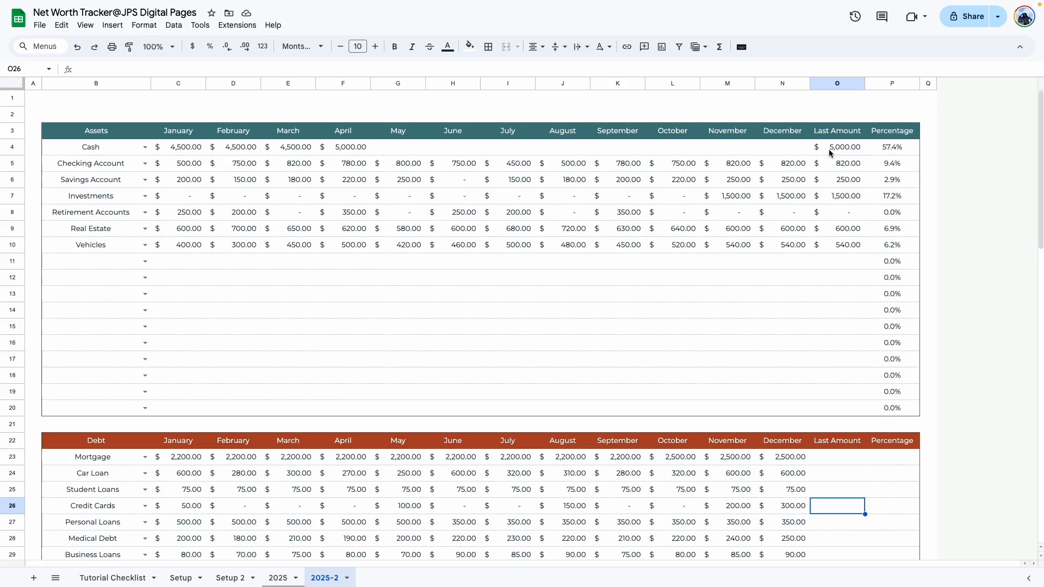
{"action": "left_click_drag", "start_coordinate": [830, 144], "coordinate": [889, 150]}
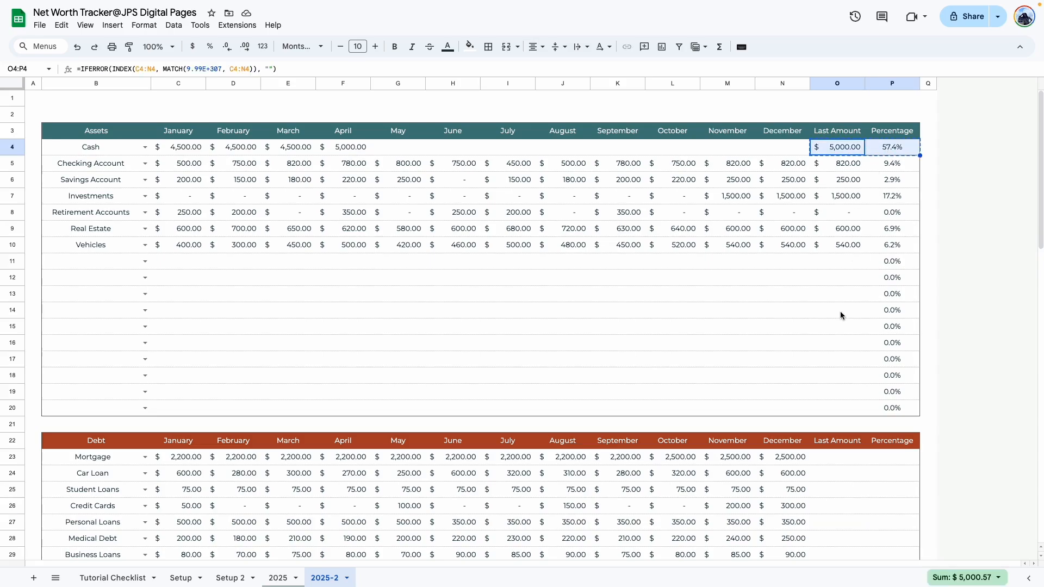
{"action": "scroll", "coordinate": [840, 315], "scroll_direction": "down", "scroll_amount": 4}
{"action": "left_click", "coordinate": [825, 298]}
{"action": "right_click", "coordinate": [824, 298]}
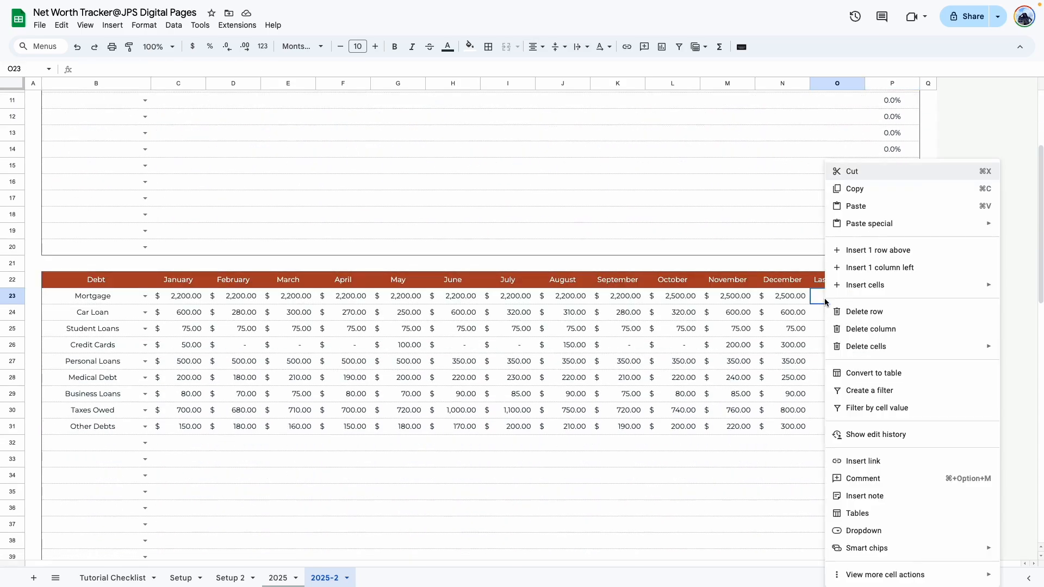
{"action": "left_click", "coordinate": [728, 262]}
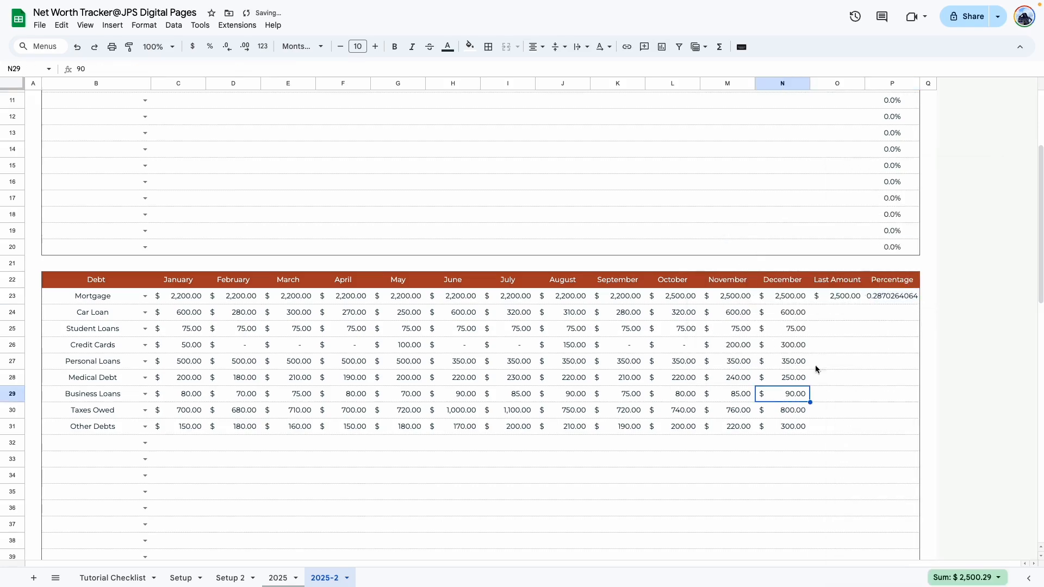
{"action": "left_click", "coordinate": [842, 298]}
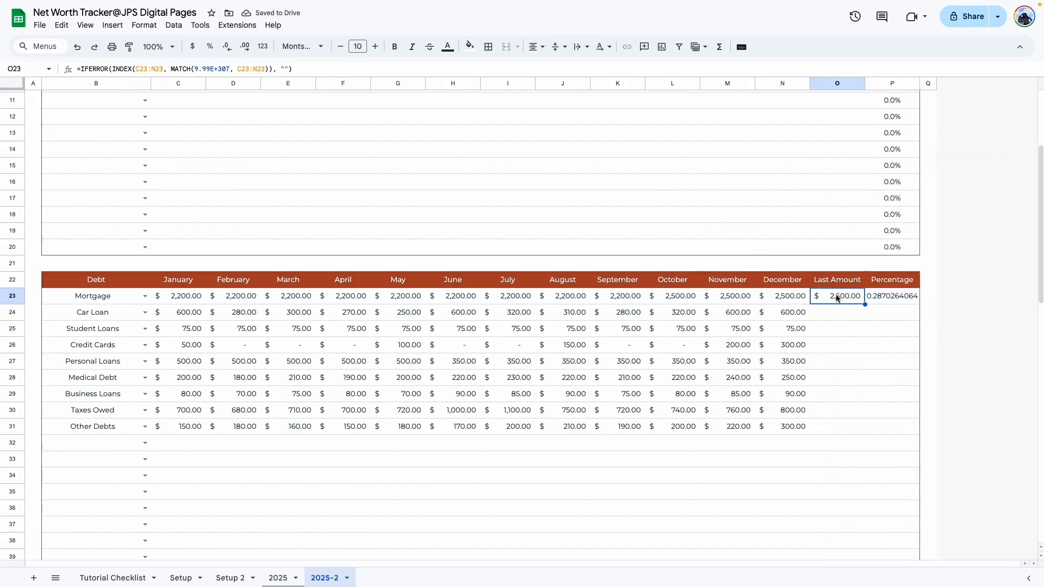
{"action": "double_click", "coordinate": [836, 298]}
{"action": "left_click", "coordinate": [851, 361]}
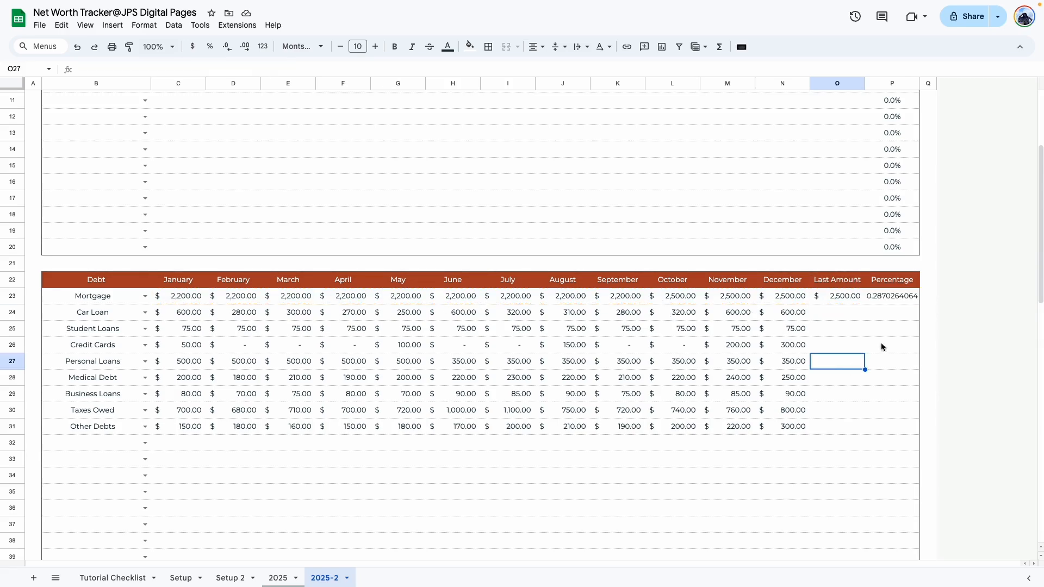
- Change the summed range in the Mortgage row's P23 percentage formula to $O$23:$O$39 so it covers the Debt table
{"action": "left_click", "coordinate": [889, 298]}
{"action": "double_click", "coordinate": [889, 297]}
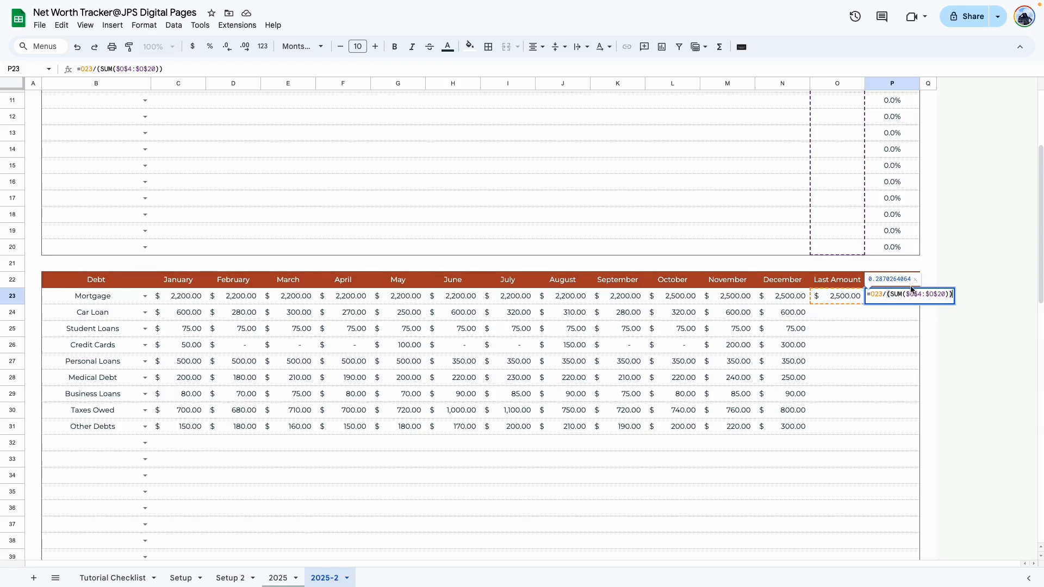
{"action": "scroll", "coordinate": [845, 312], "scroll_direction": "down", "scroll_amount": 2}
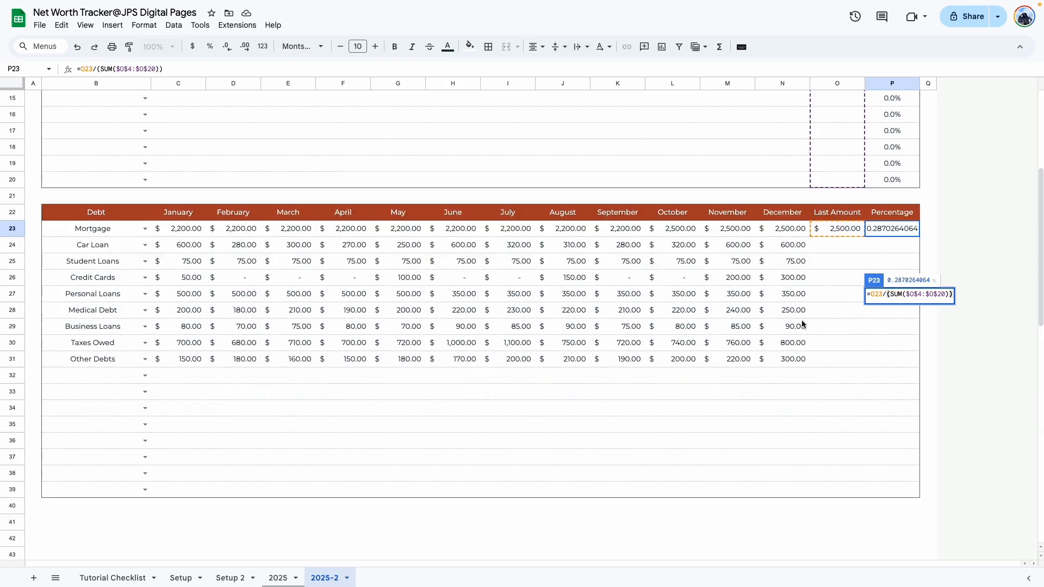
{"action": "left_click_drag", "start_coordinate": [837, 230], "coordinate": [850, 486]}
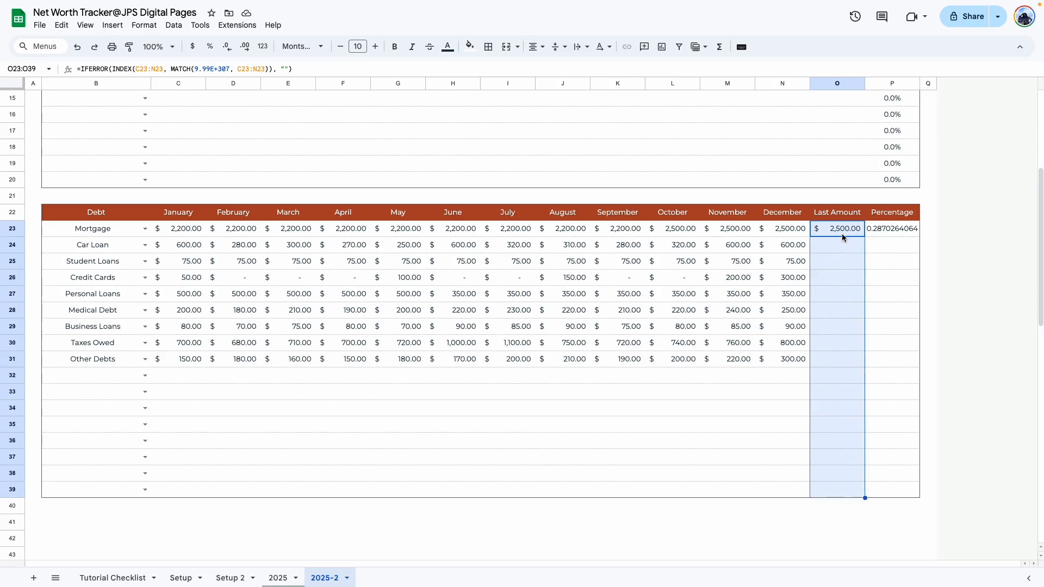
{"action": "double_click", "coordinate": [886, 229]}
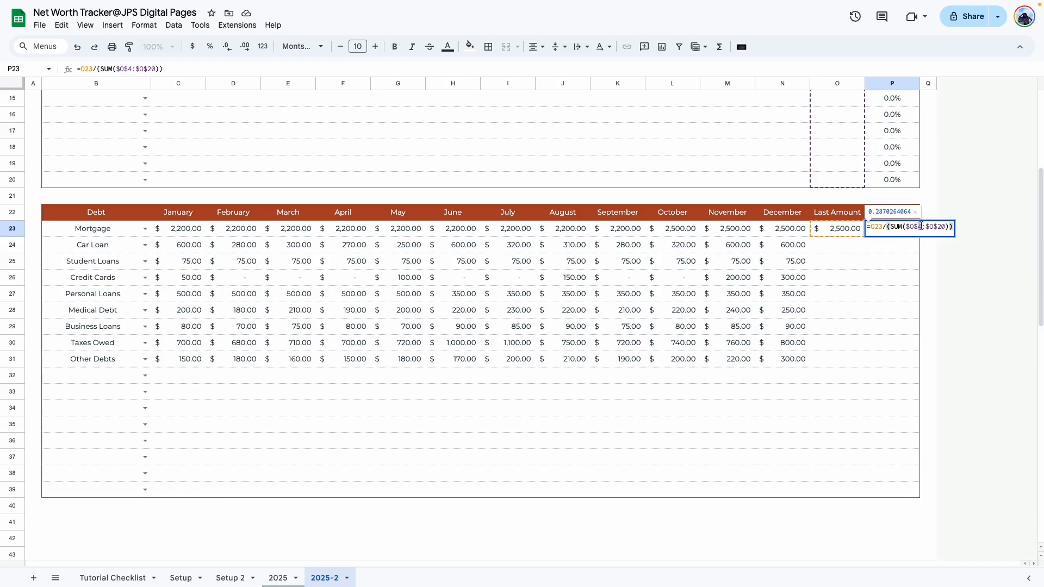
{"action": "left_click_drag", "start_coordinate": [921, 226], "coordinate": [918, 222]}
{"action": "type", "text": "23"}
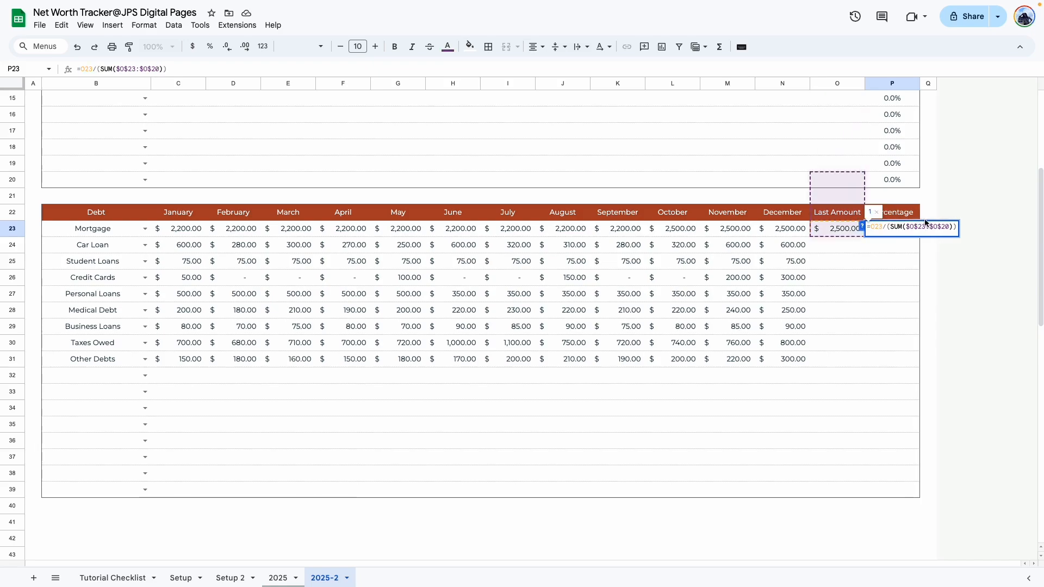
{"action": "left_click_drag", "start_coordinate": [947, 225], "coordinate": [948, 225]}
{"action": "type", "text": "39"}
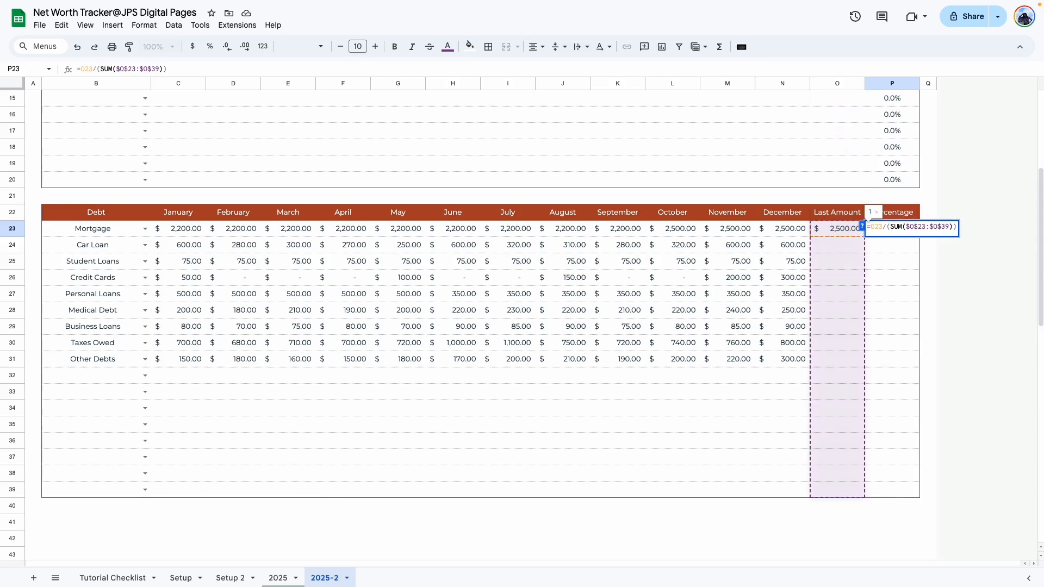
{"action": "key", "text": "Return"}
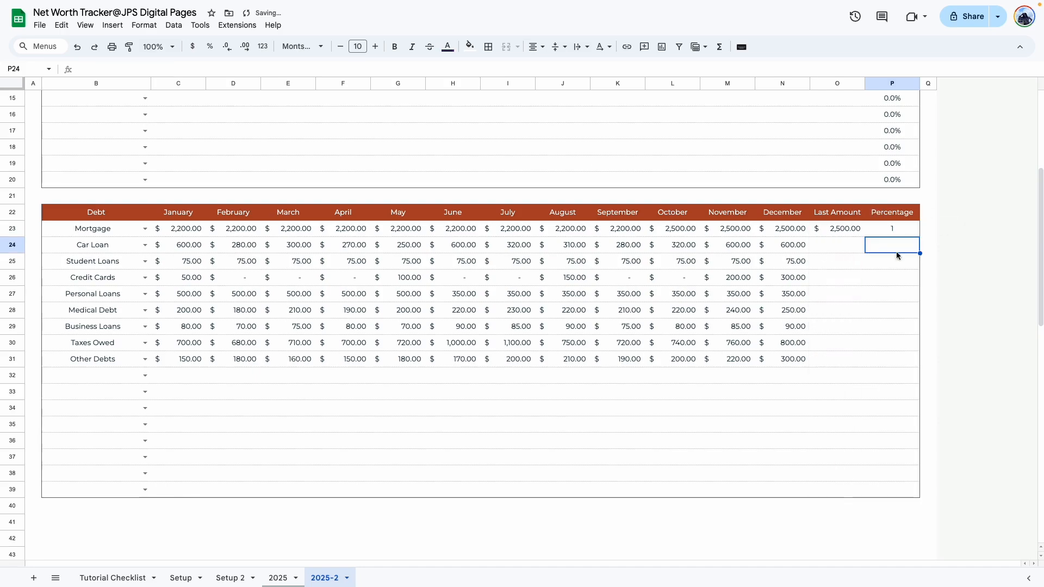
- Copy the Last Amount and Percentage formulas from O23:P23 and paste them as formula only into O24:P39
{"action": "left_click_drag", "start_coordinate": [833, 229], "coordinate": [875, 229]}
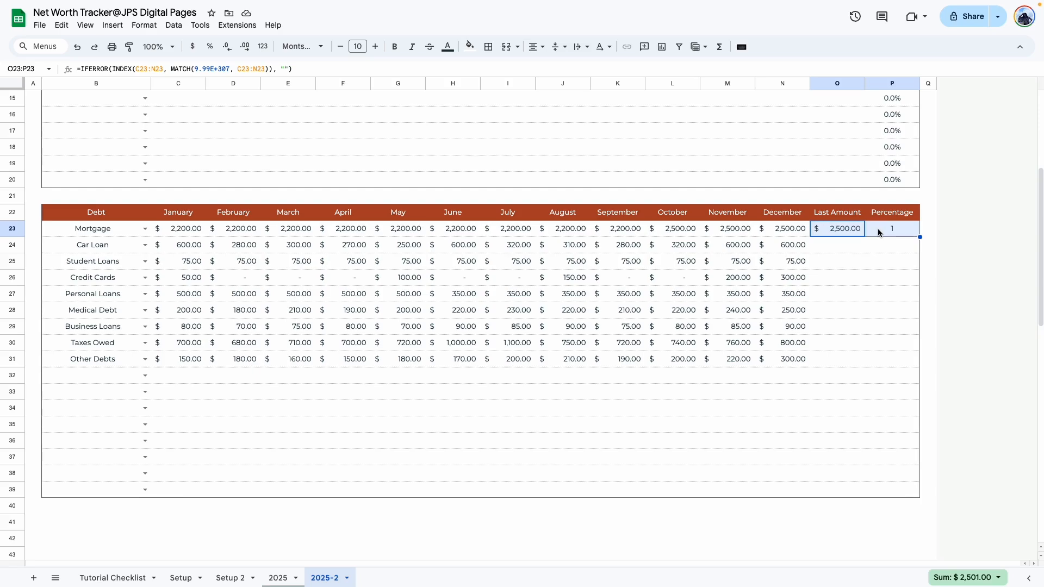
{"action": "left_click_drag", "start_coordinate": [834, 243], "coordinate": [898, 488]}
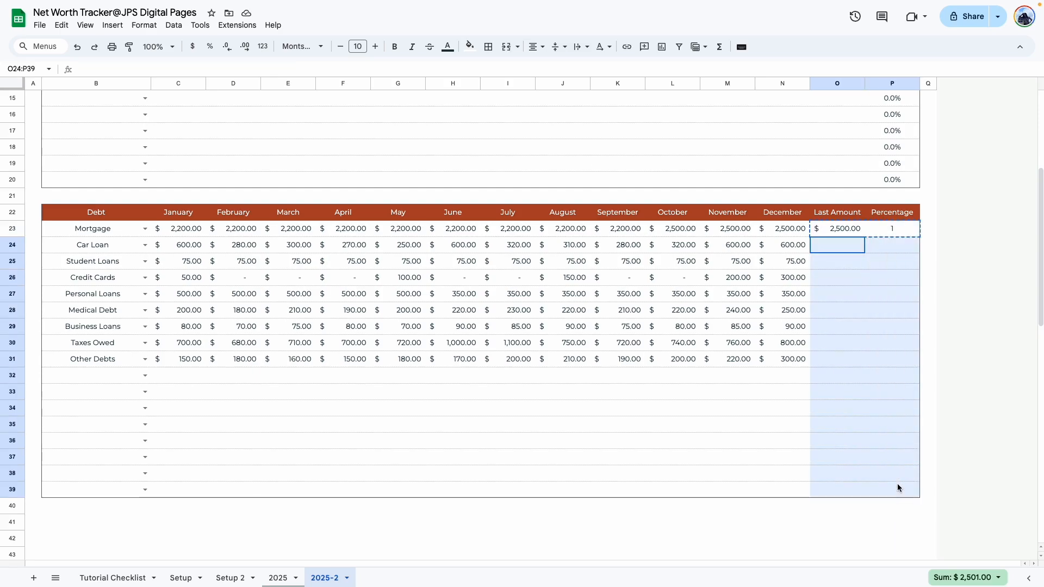
{"action": "right_click", "coordinate": [897, 484]}
{"action": "mouse_move", "coordinate": [805, 165]}
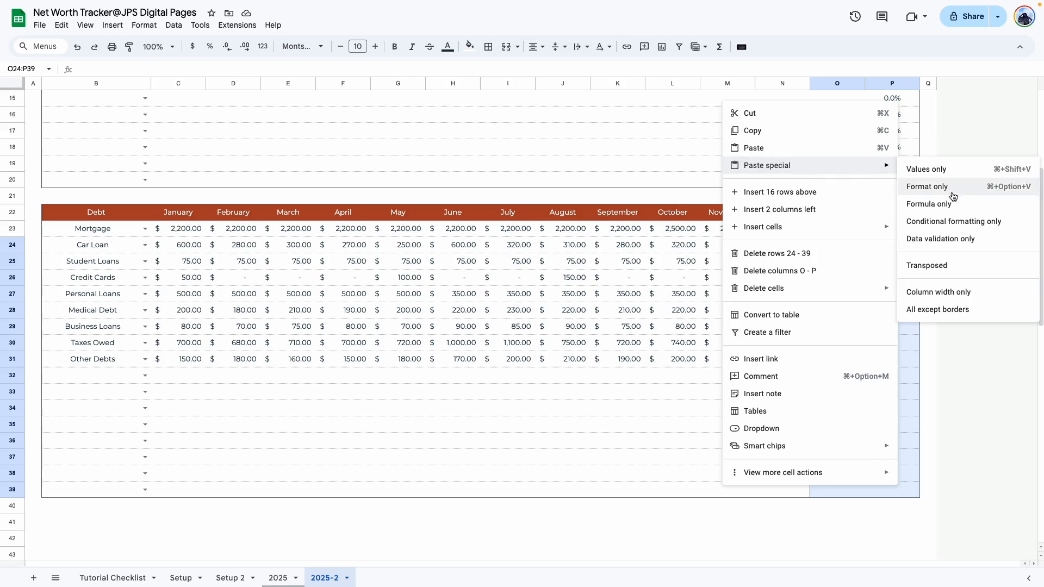
{"action": "left_click", "coordinate": [947, 205]}
{"action": "left_click", "coordinate": [930, 340]}
- Format the debt percentages in P23:P39 as percent with one decimal place and check the copied formula in P29
{"action": "left_click_drag", "start_coordinate": [881, 230], "coordinate": [888, 493]}
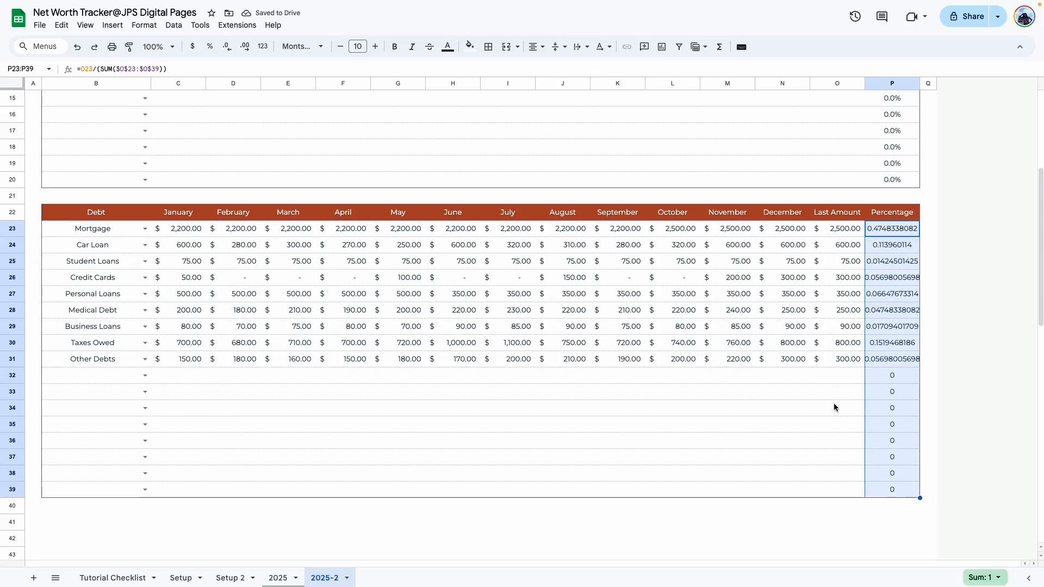
{"action": "left_click", "coordinate": [214, 49]}
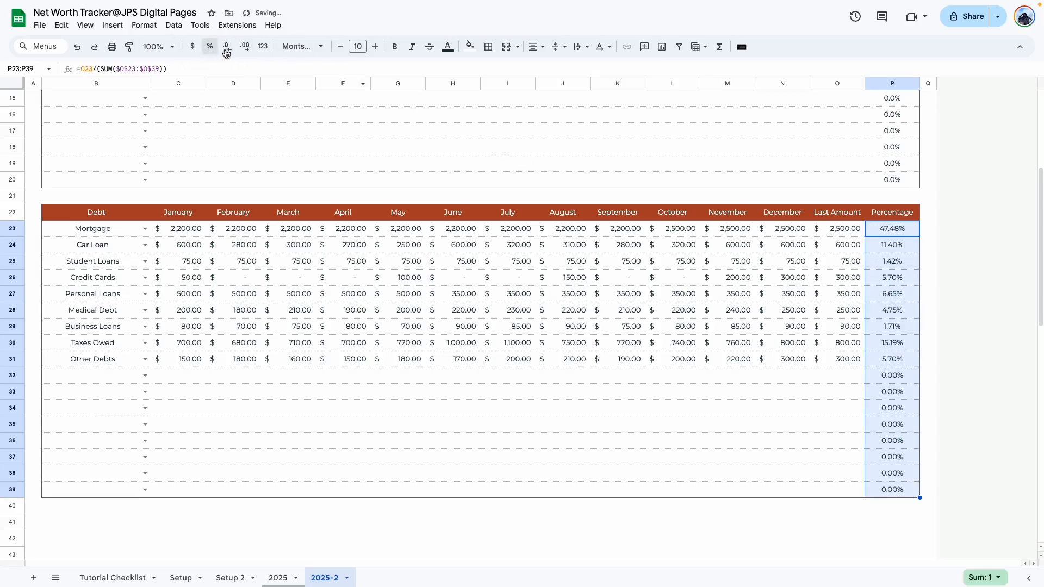
{"action": "left_click", "coordinate": [228, 50]}
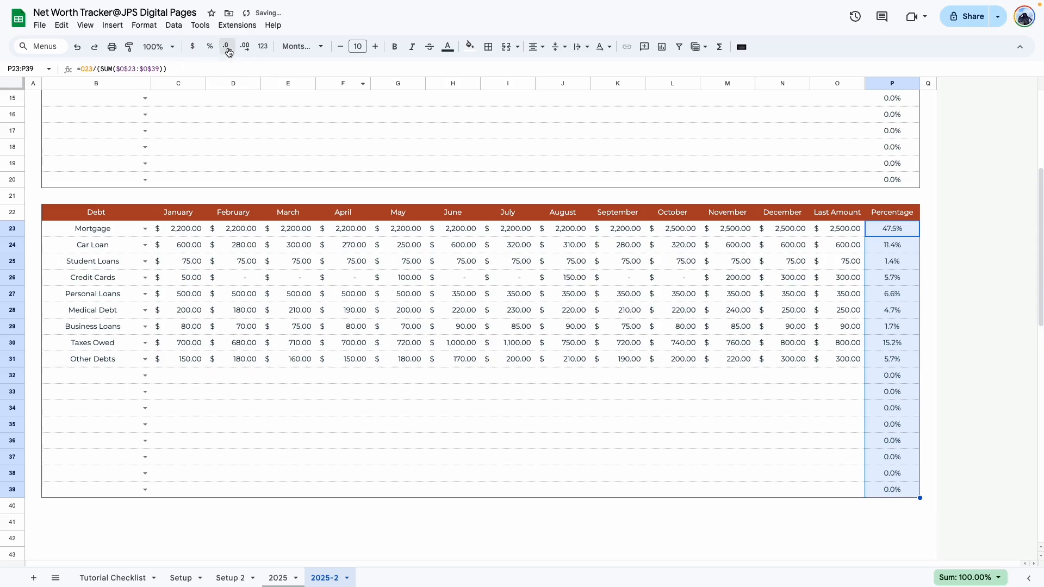
{"action": "left_click", "coordinate": [928, 376]}
{"action": "scroll", "coordinate": [905, 375], "scroll_direction": "up", "scroll_amount": 5}
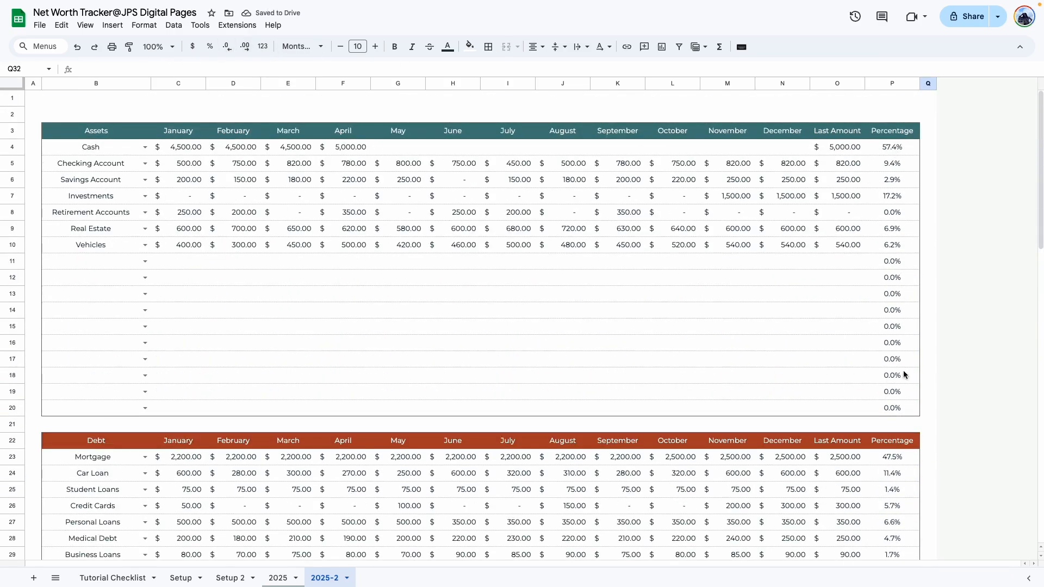
{"action": "scroll", "coordinate": [904, 375], "scroll_direction": "down", "scroll_amount": 5}
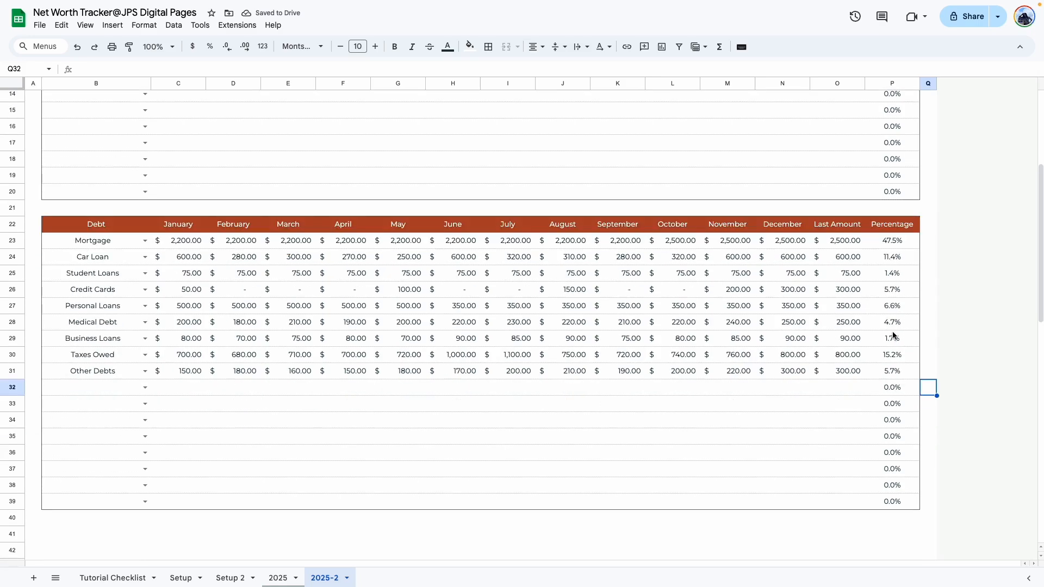
{"action": "double_click", "coordinate": [896, 341]}
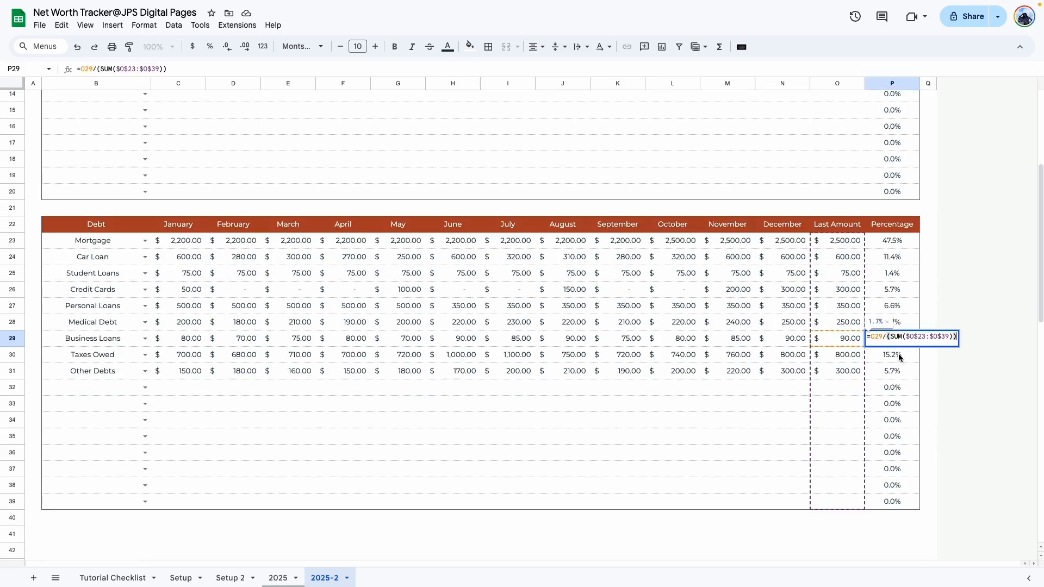
{"action": "key", "text": "Escape"}
{"action": "scroll", "coordinate": [755, 369], "scroll_direction": "down", "scroll_amount": 1}
{"action": "left_click", "coordinate": [727, 324]}
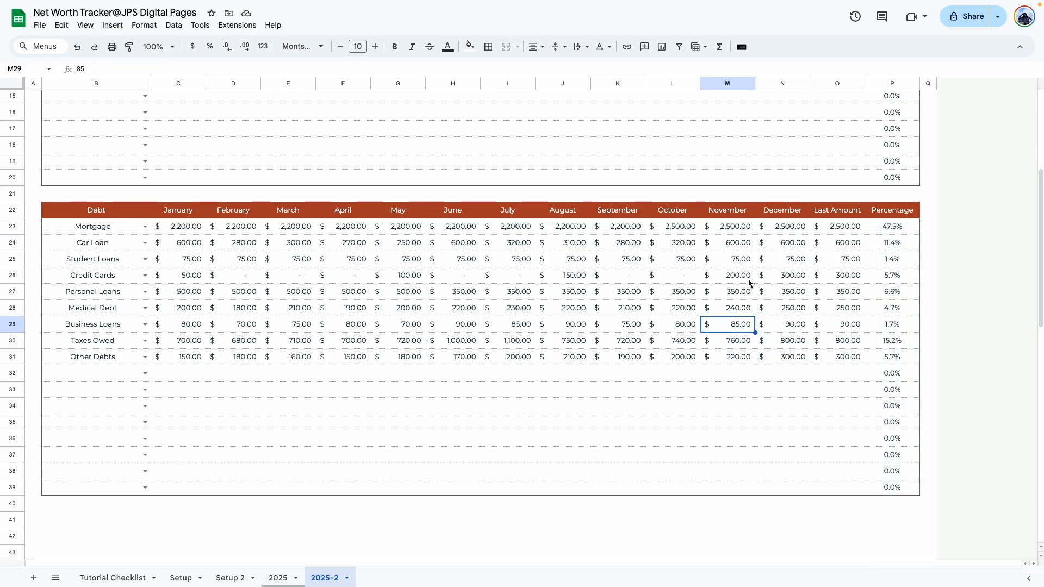
- Try clearing the Credit Cards amounts from September to December in K26:N26 to test the Last Amount formula
{"action": "left_click_drag", "start_coordinate": [625, 276], "coordinate": [806, 283]}
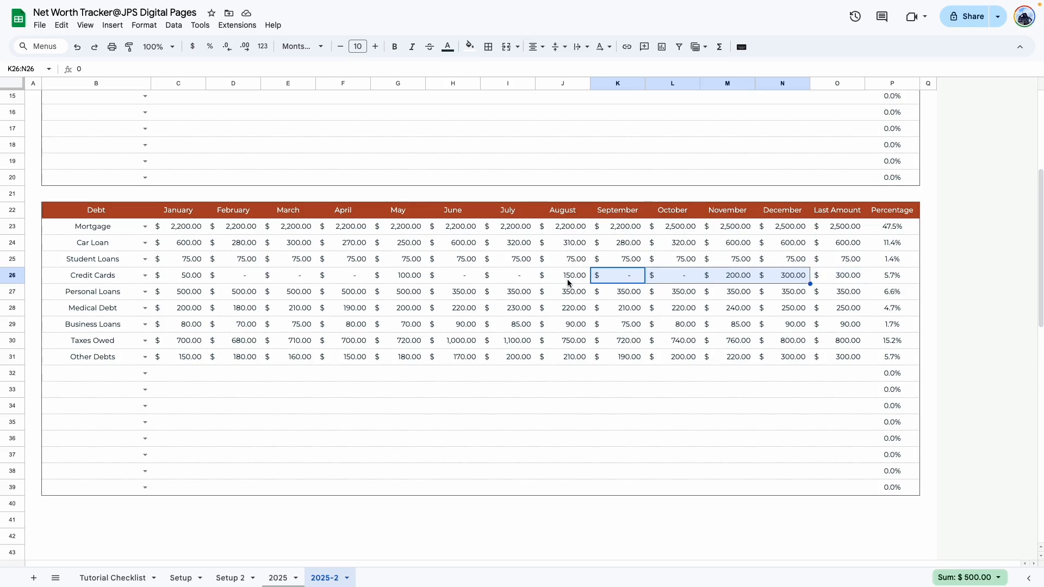
{"action": "key", "text": "Delete"}
{"action": "left_click", "coordinate": [673, 357]}
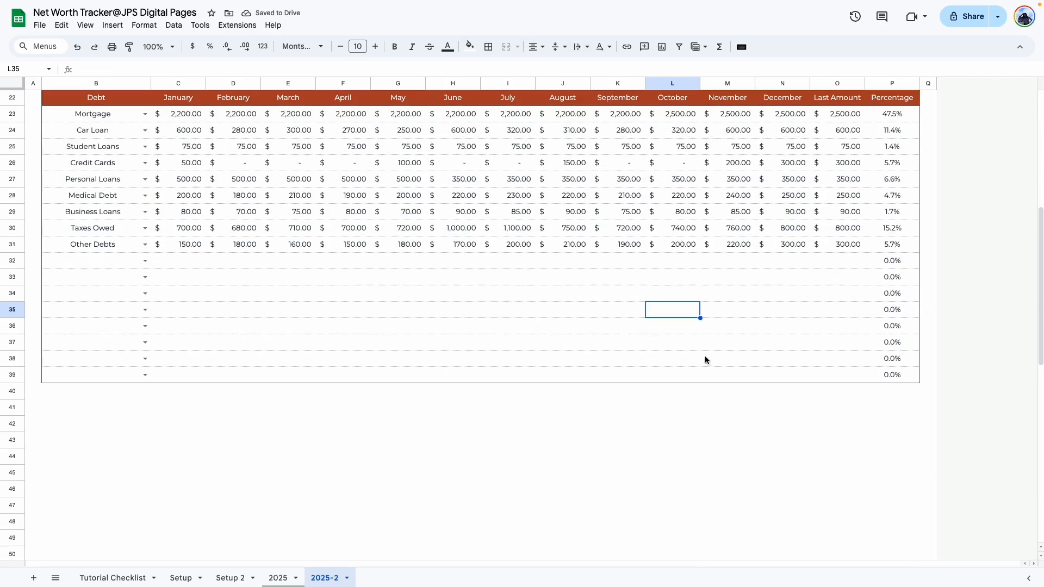
- Mark "Create Asset and Debt Table" as done on the Tutorial Checklist sheet
{"action": "scroll", "coordinate": [705, 359], "scroll_direction": "up", "scroll_amount": 6}
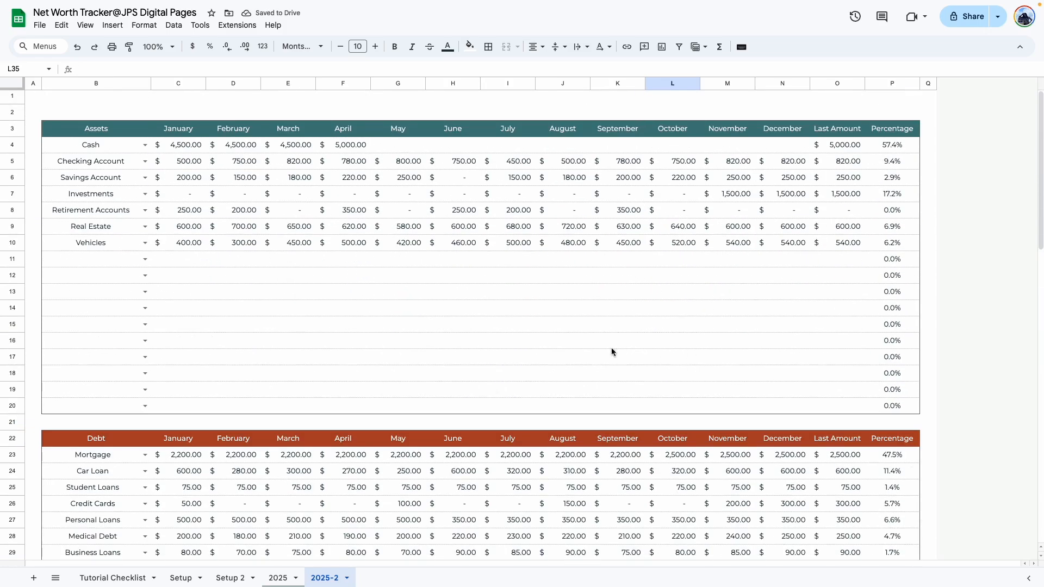
{"action": "left_click", "coordinate": [112, 577]}
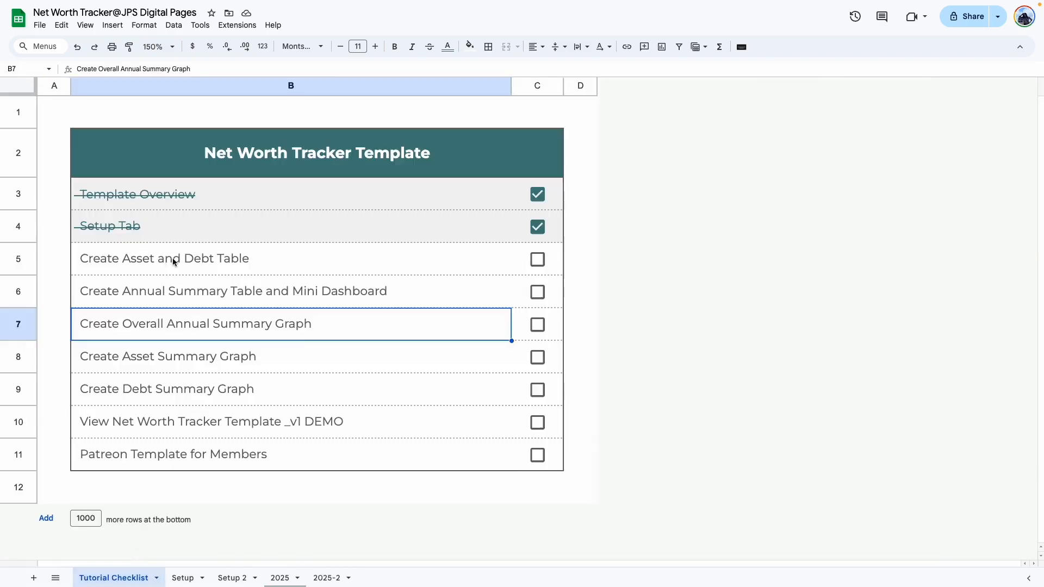
{"action": "left_click", "coordinate": [537, 260]}
{"action": "left_click", "coordinate": [439, 362]}
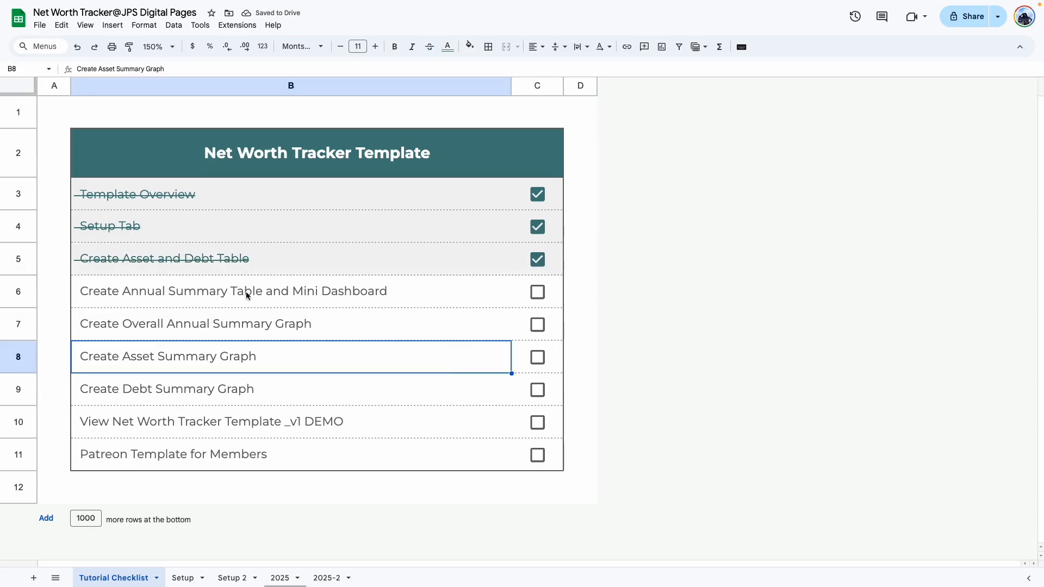
- Insert nine blank rows above the Assets table on the 2025-2 sheet, using the 2025 sheet's dashboard and Annual Summary as reference
{"action": "left_click", "coordinate": [280, 578]}
{"action": "left_click_drag", "start_coordinate": [242, 196], "coordinate": [973, 227]}
{"action": "left_click", "coordinate": [133, 196]}
{"action": "left_click_drag", "start_coordinate": [96, 183], "coordinate": [937, 228]}
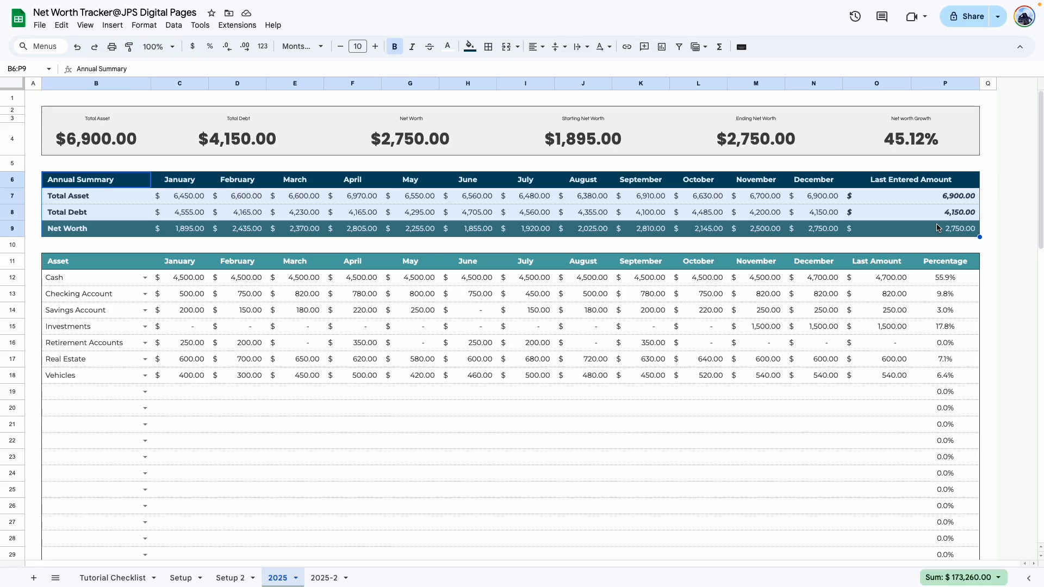
{"action": "left_click", "coordinate": [317, 427]}
{"action": "left_click", "coordinate": [324, 578]}
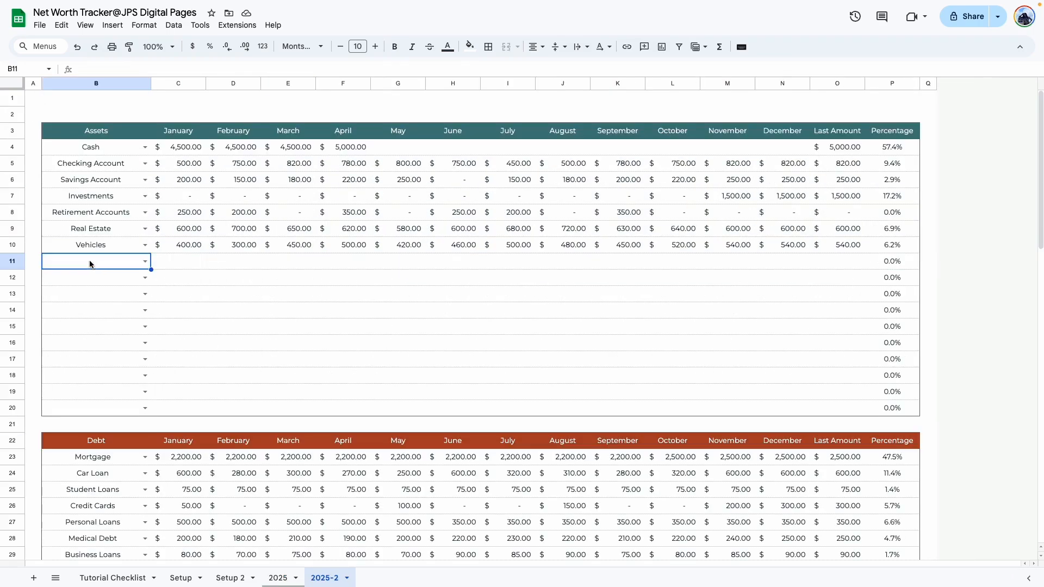
{"action": "left_click", "coordinate": [43, 114]}
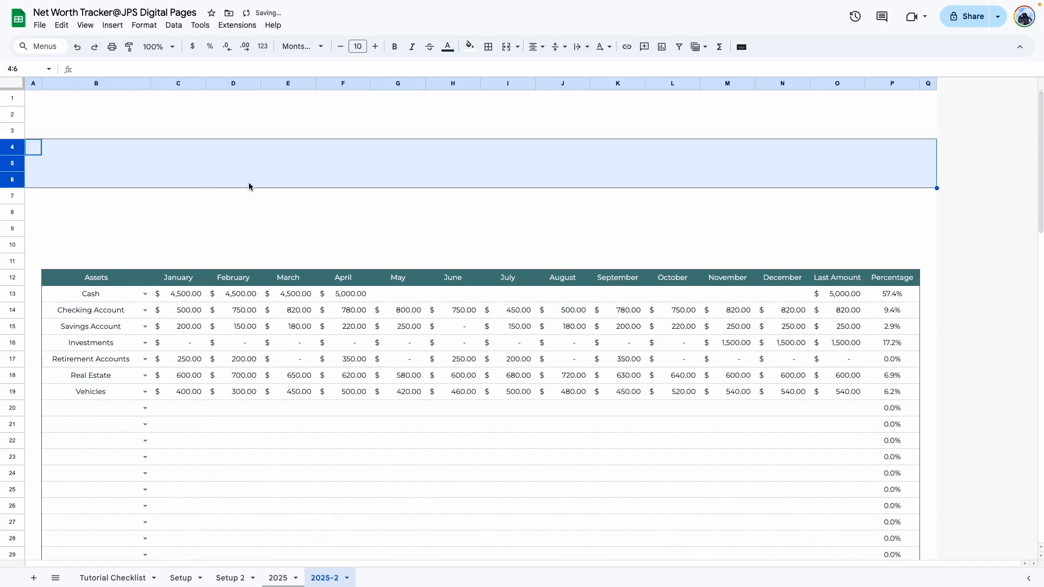
{"action": "left_click", "coordinate": [249, 181]}
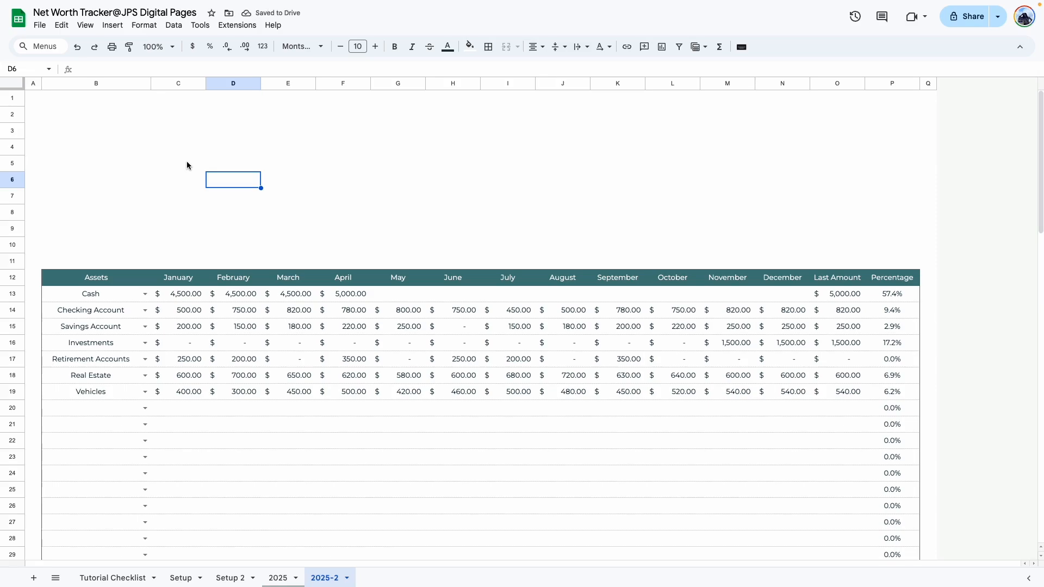
- Add dark grey outer borders around B2:P4 for the mini dashboard and B6:P9 for the annual summary table
{"action": "left_click_drag", "start_coordinate": [87, 115], "coordinate": [892, 149]}
{"action": "left_click", "coordinate": [488, 46]}
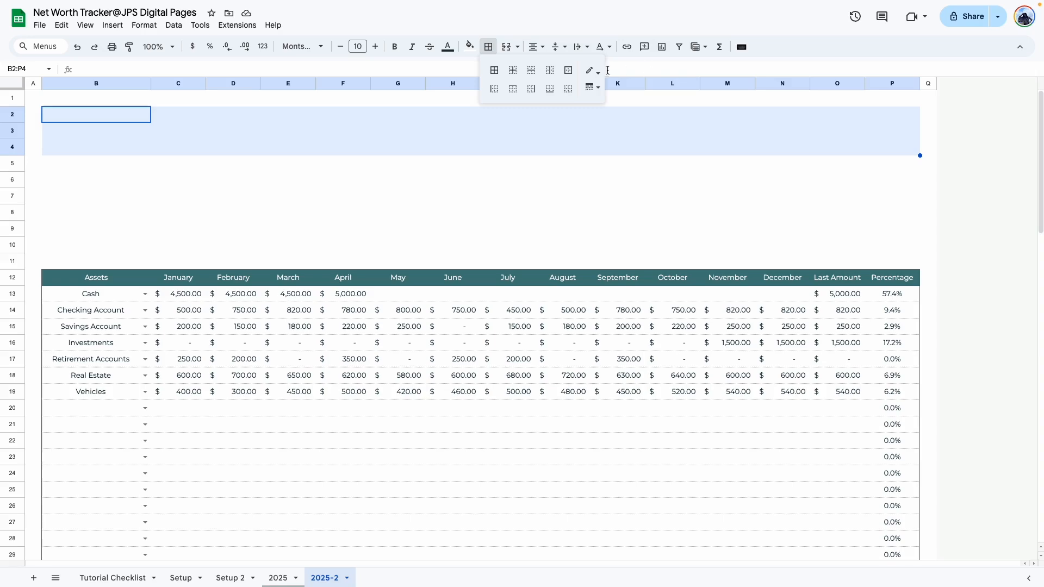
{"action": "left_click", "coordinate": [592, 71]}
{"action": "left_click", "coordinate": [618, 110]}
{"action": "left_click_drag", "start_coordinate": [66, 178], "coordinate": [892, 231]}
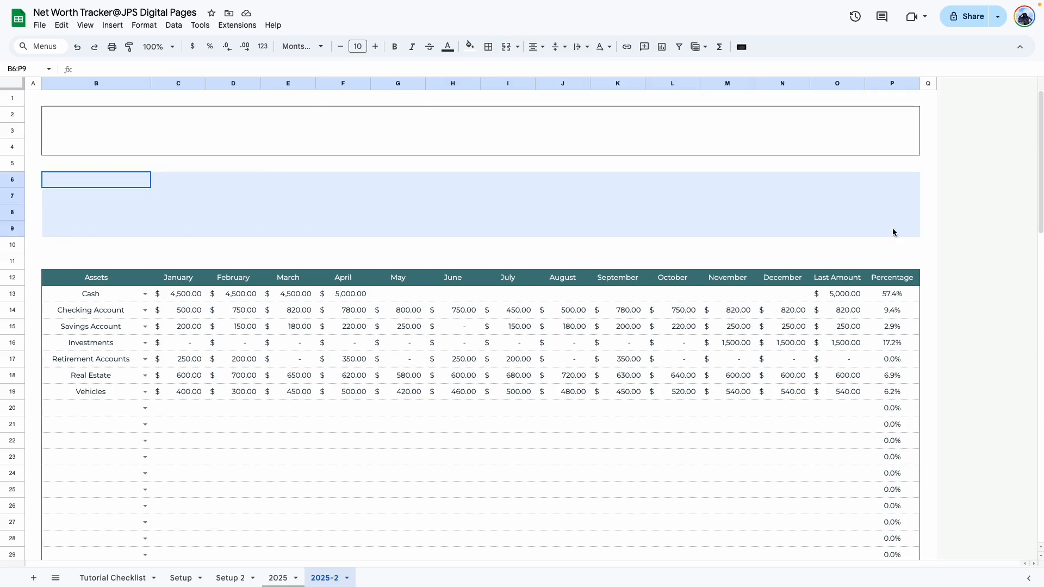
{"action": "left_click", "coordinate": [488, 47]}
{"action": "left_click", "coordinate": [568, 71]}
{"action": "left_click", "coordinate": [433, 261]}
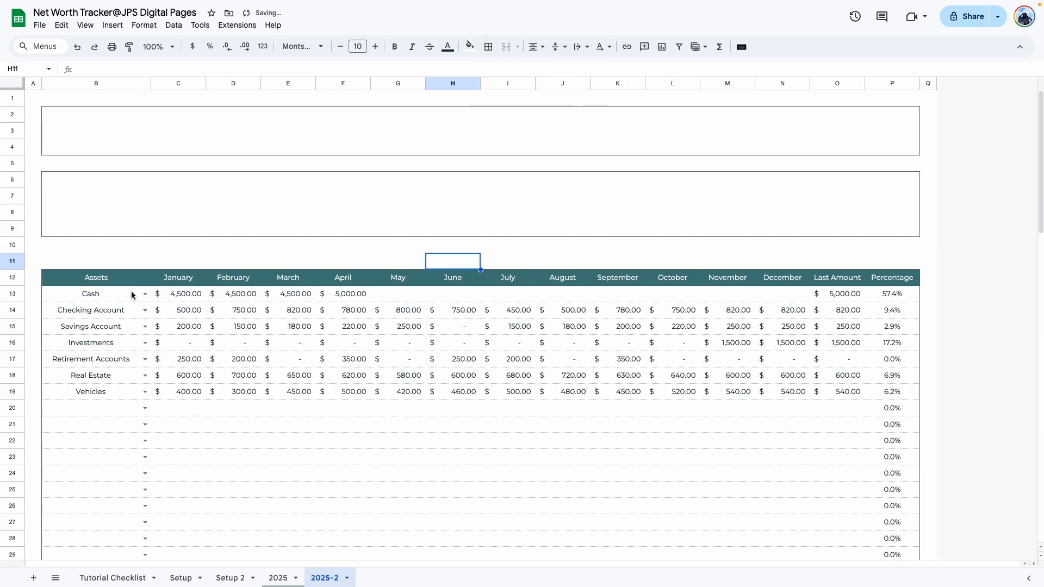
- Delete blank row 10 so a single empty row separates the annual summary area from the Assets table
{"action": "left_click", "coordinate": [11, 247]}
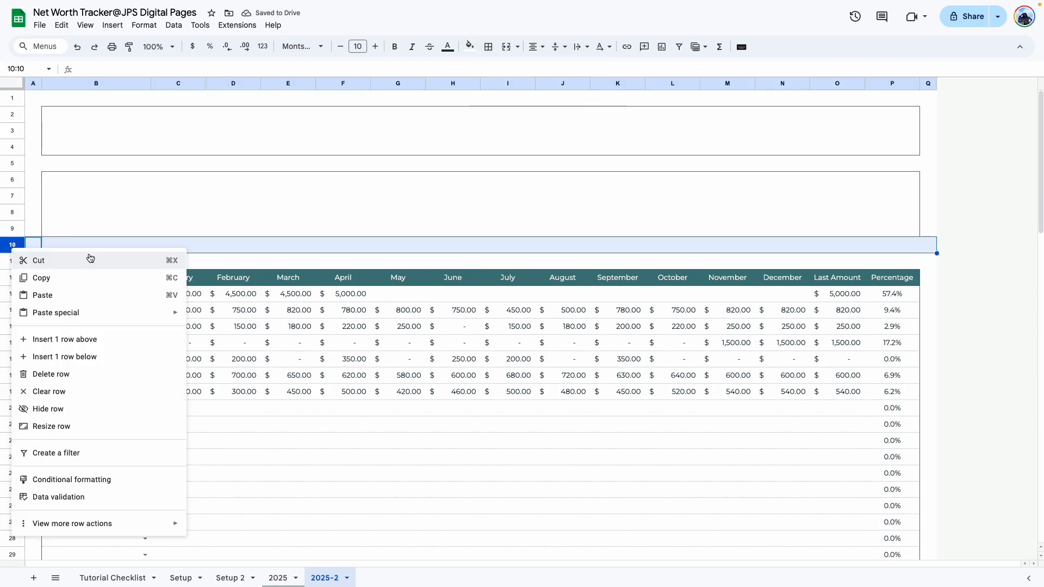
{"action": "left_click", "coordinate": [77, 374]}
{"action": "left_click", "coordinate": [928, 196]}
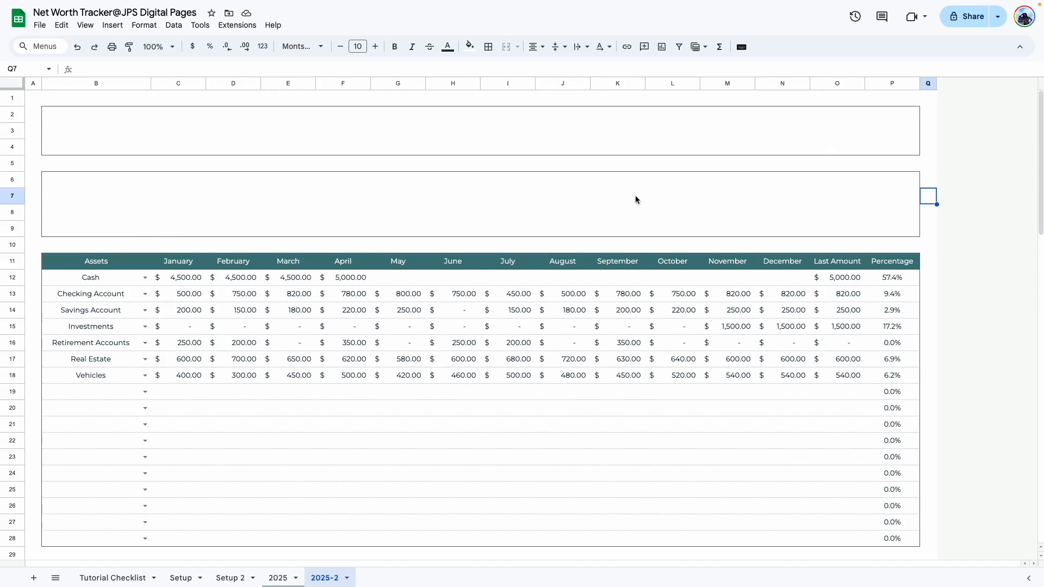
- Style the annual summary header row B6:P6 with an outer border, a dark teal theme fill and white text
{"action": "left_click_drag", "start_coordinate": [93, 182], "coordinate": [892, 185]}
{"action": "left_click", "coordinate": [488, 47]}
{"action": "left_click", "coordinate": [566, 70]}
{"action": "left_click", "coordinate": [470, 46]}
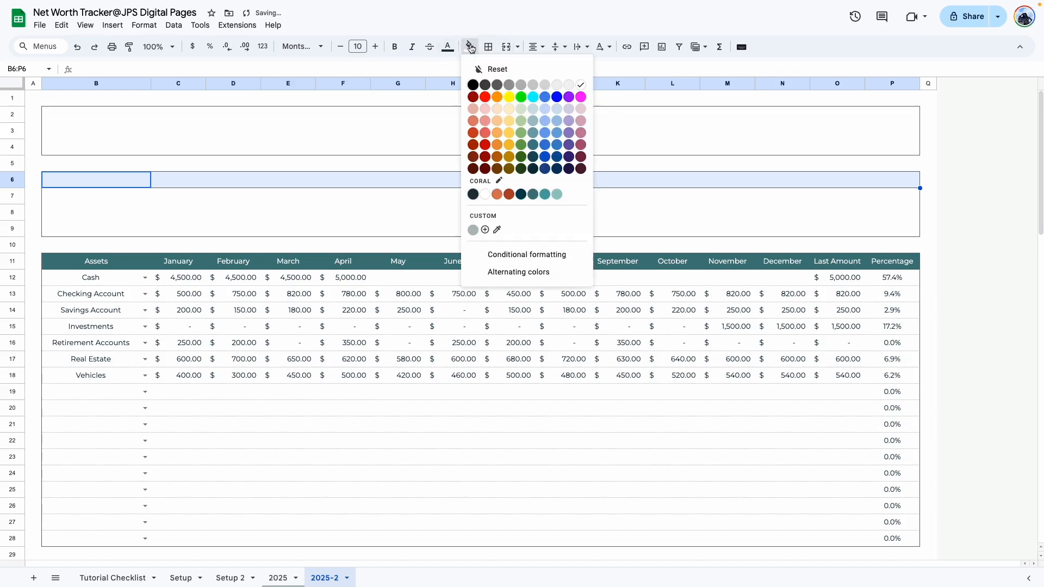
{"action": "left_click", "coordinate": [521, 195]}
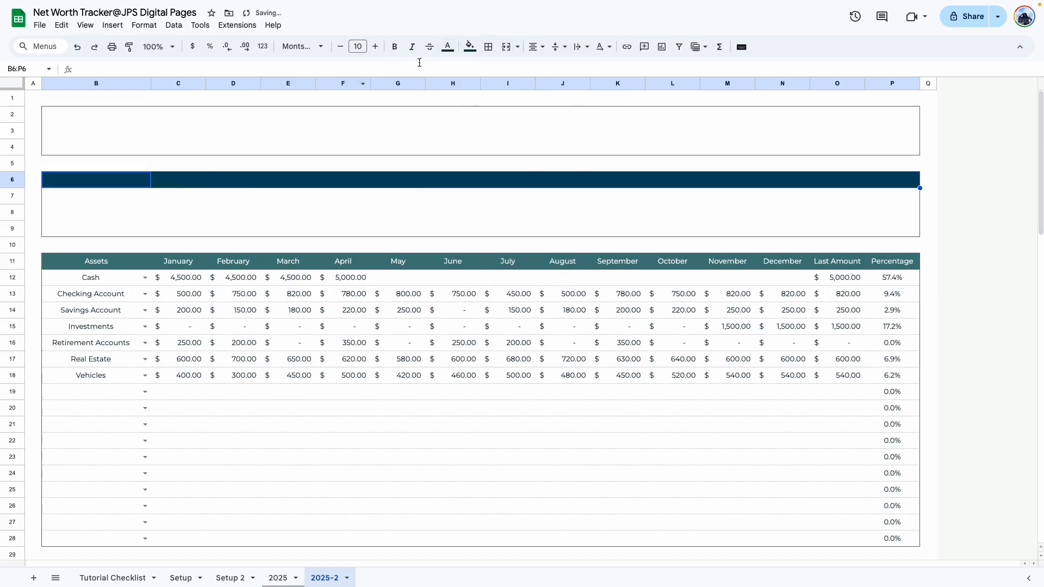
{"action": "left_click", "coordinate": [448, 46]}
{"action": "left_click", "coordinate": [560, 85]}
- Enter the heading "Annual Summary" in cell B6 of the dark teal header row
{"action": "left_click", "coordinate": [129, 182]}
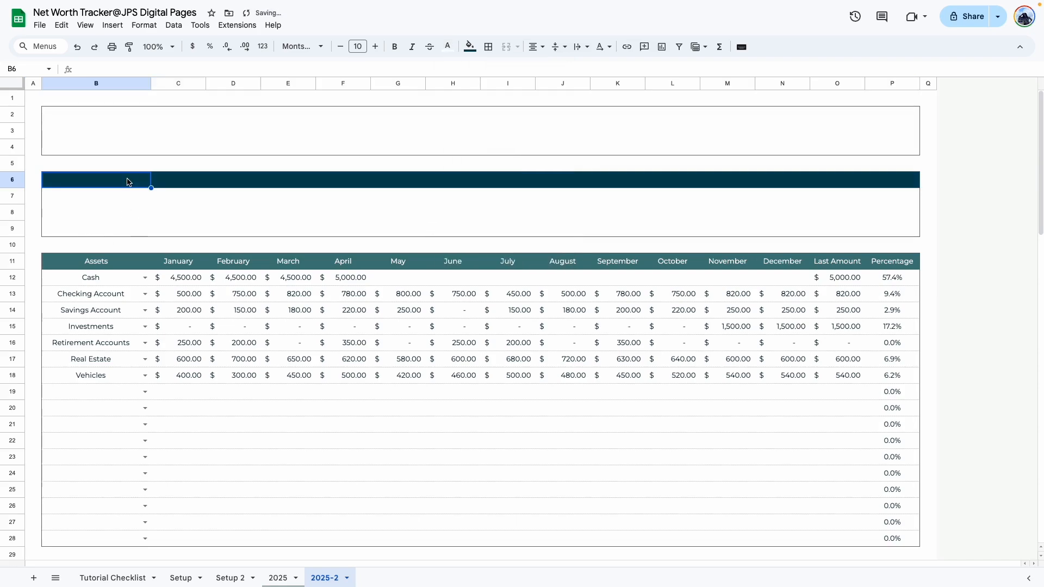
{"action": "type", "text": "Annual "}
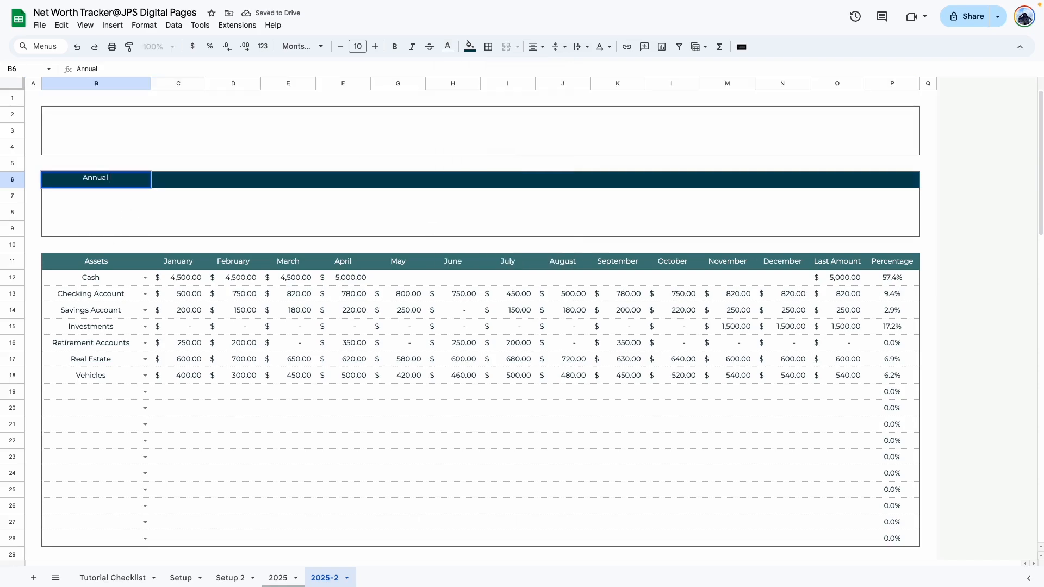
{"action": "type", "text": "Summary"}
{"action": "left_click", "coordinate": [170, 201]}
- Copy the January to December headings from the Assets table and paste only their values into the annual summary header starting at C6
{"action": "left_click", "coordinate": [180, 185]}
{"action": "left_click_drag", "start_coordinate": [173, 264], "coordinate": [781, 264]}
{"action": "key", "text": "ctrl+c"}
{"action": "right_click", "coordinate": [153, 183]}
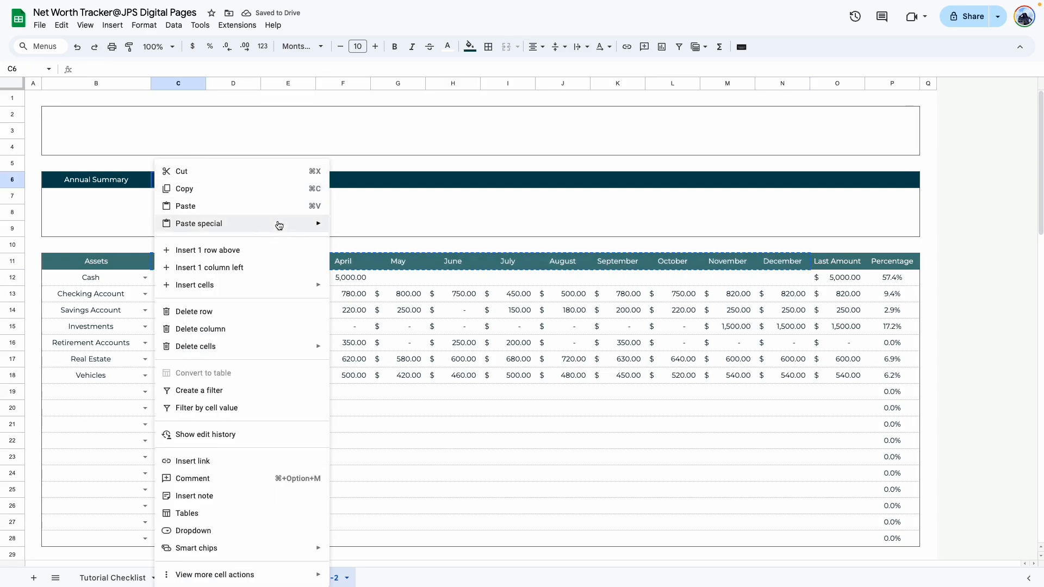
{"action": "mouse_move", "coordinate": [275, 224]}
{"action": "left_click", "coordinate": [391, 232]}
{"action": "left_click", "coordinate": [836, 229]}
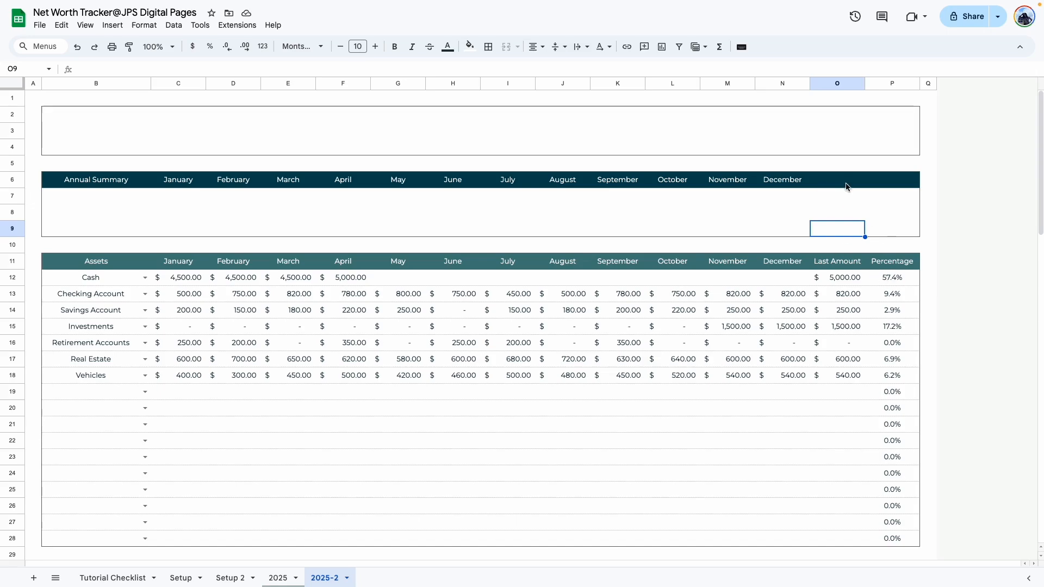
- Merge O6:P9 horizontally, row by row, and enter the heading "Last Amount" in the merged header cell
{"action": "key", "text": "Right"}
{"action": "key", "text": "Down"}
{"action": "left_click_drag", "start_coordinate": [827, 181], "coordinate": [899, 228]}
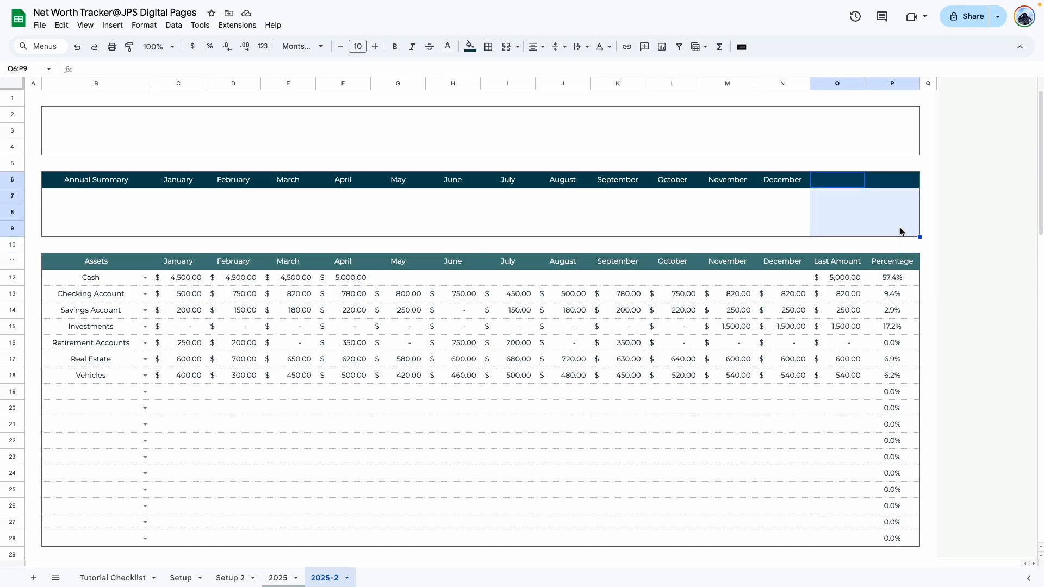
{"action": "left_click", "coordinate": [517, 47]}
{"action": "left_click", "coordinate": [546, 102]}
{"action": "type", "text": "Last Amount"}
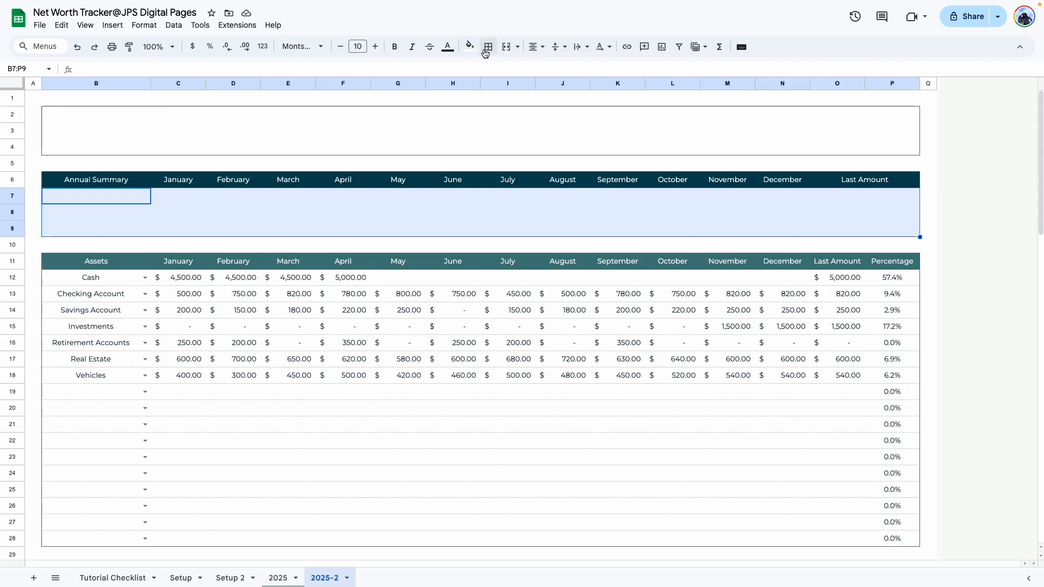
{"action": "left_click", "coordinate": [302, 216]}
- Add grey dotted horizontal inner borders to the annual summary body B7:P9
{"action": "left_click_drag", "start_coordinate": [98, 201], "coordinate": [891, 228]}
{"action": "left_click", "coordinate": [488, 46]}
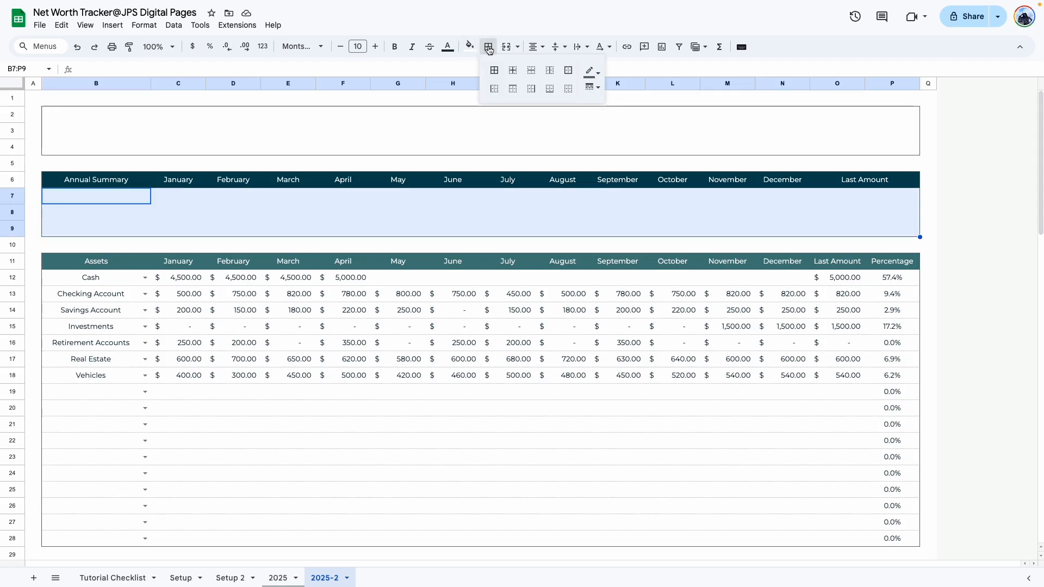
{"action": "left_click", "coordinate": [590, 71]}
{"action": "left_click", "coordinate": [592, 87]}
{"action": "left_click", "coordinate": [614, 161]}
{"action": "left_click", "coordinate": [531, 70]}
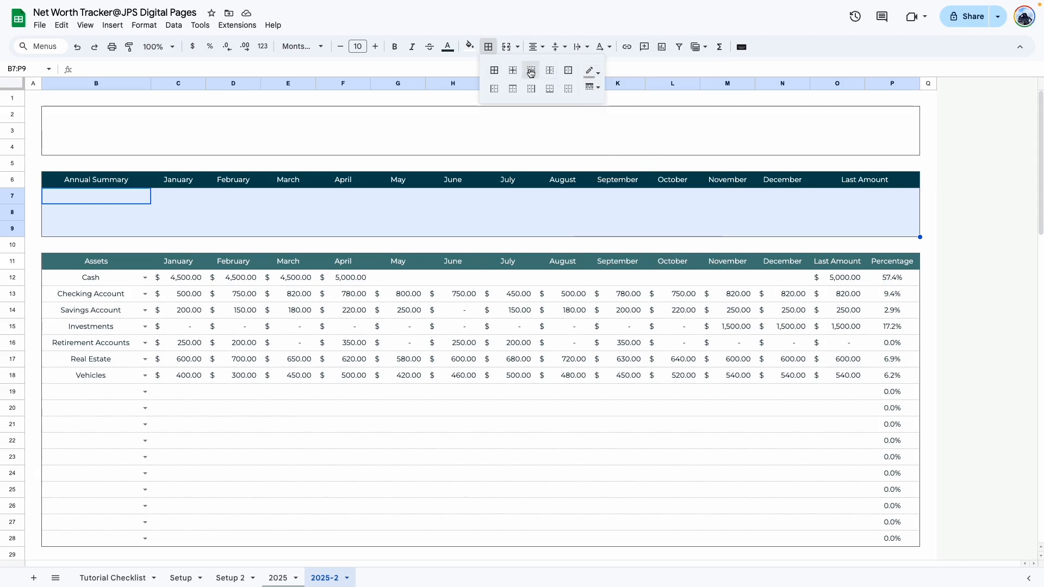
{"action": "left_click", "coordinate": [446, 233]}
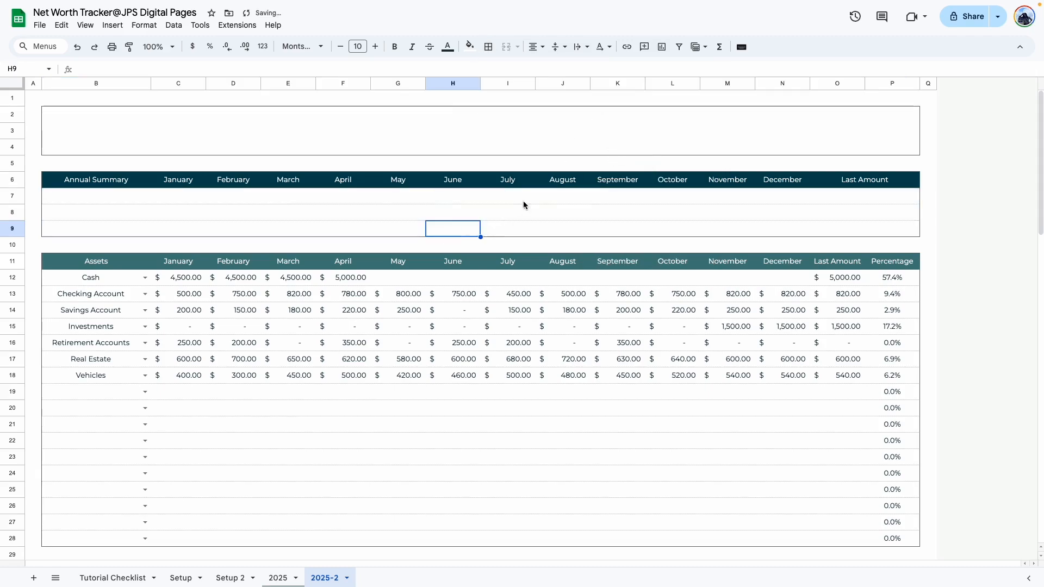
{"action": "left_click", "coordinate": [552, 202]}
{"action": "left_click", "coordinate": [234, 242]}
- Label the annual summary rows B7 to B9 as "Total Assets", "Total Debt" and "Net Worth"
{"action": "left_click", "coordinate": [110, 211]}
{"action": "left_click", "coordinate": [109, 200]}
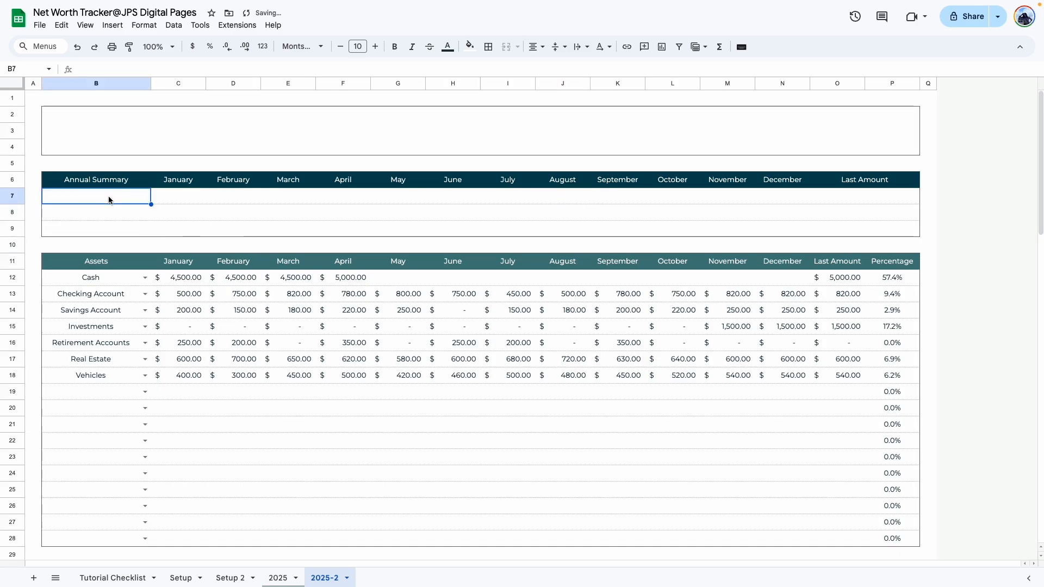
{"action": "type", "text": "Total Assets"}
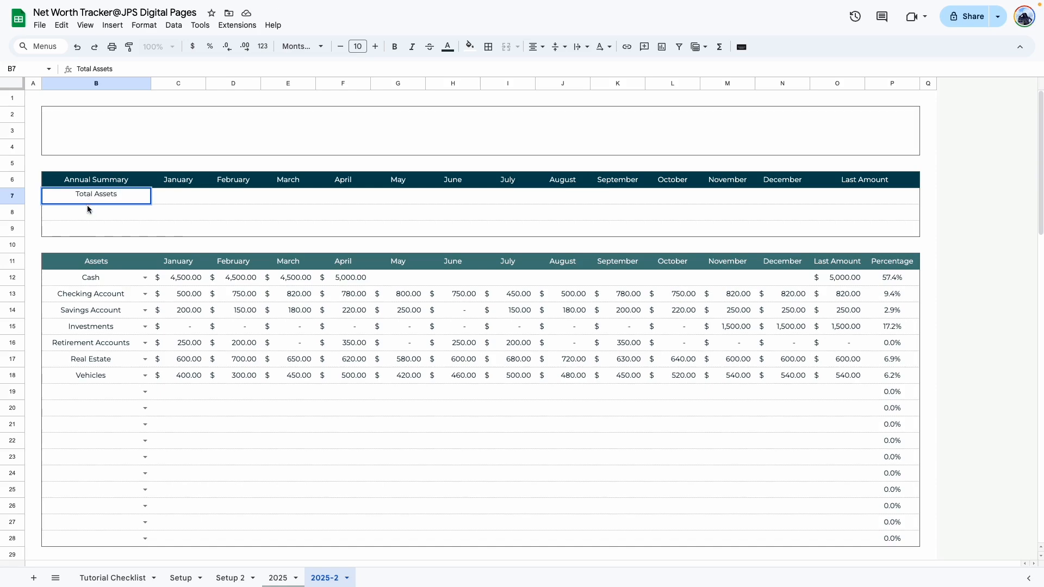
{"action": "left_click", "coordinate": [87, 207]}
{"action": "type", "text": "Total Debt"}
{"action": "left_click", "coordinate": [99, 231]}
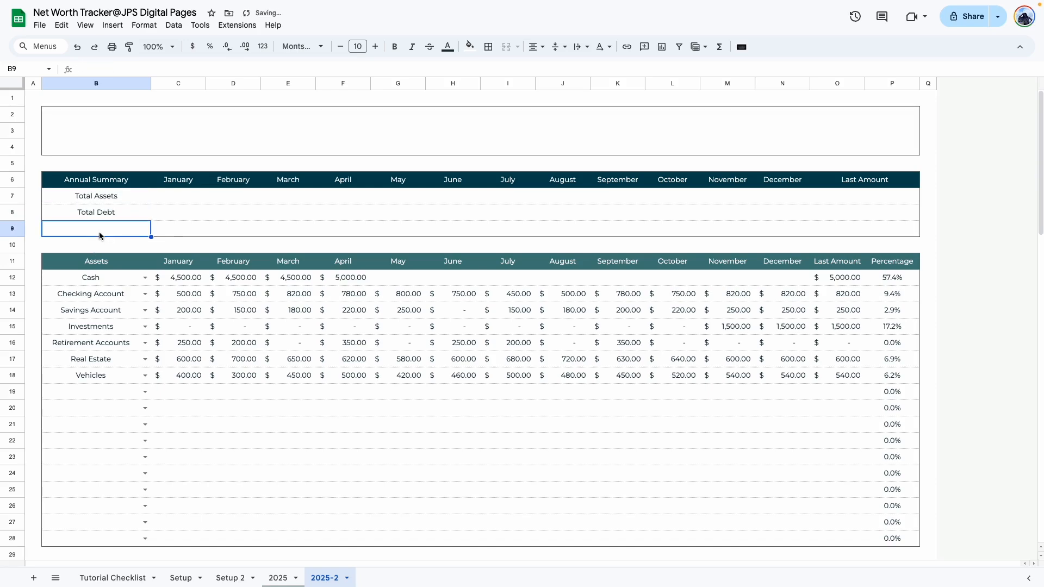
{"action": "type", "text": "Net Worth"}
{"action": "left_click", "coordinate": [294, 342]}
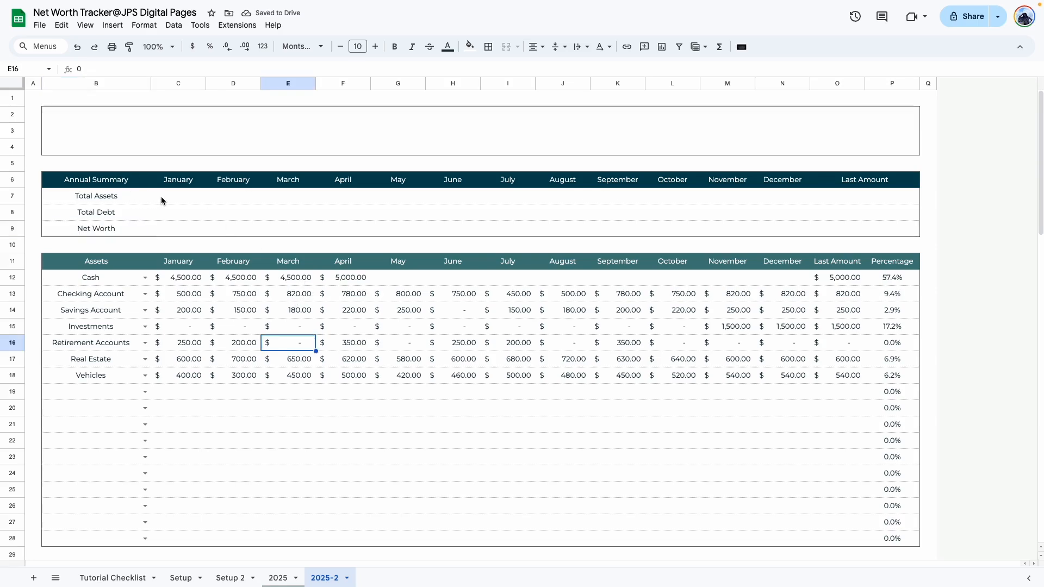
- Review the January asset range C12:C28 and select the January Total Assets cell C7 for its formula
{"action": "left_click", "coordinate": [171, 194]}
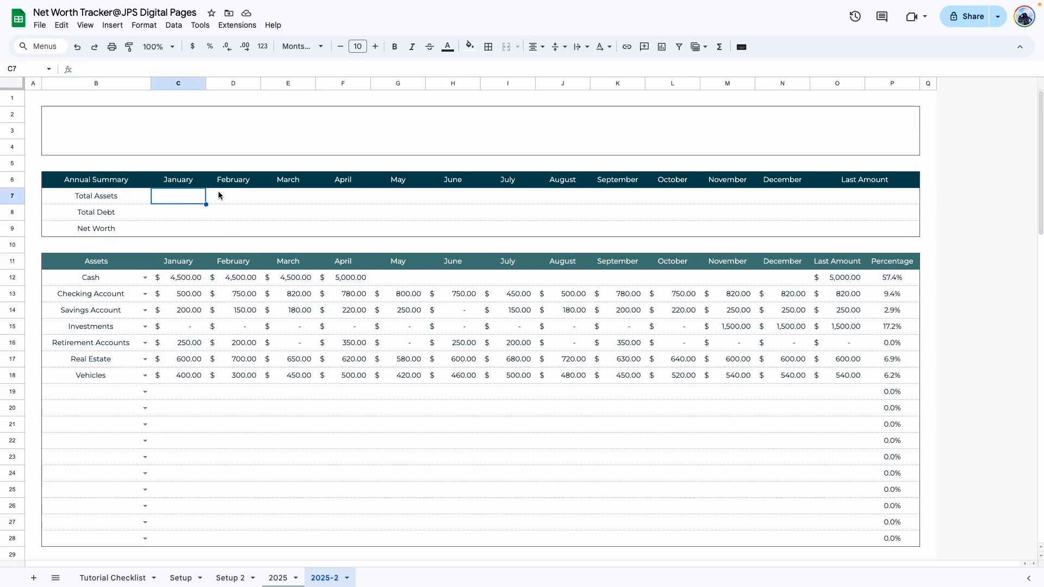
{"action": "scroll", "coordinate": [190, 276], "scroll_direction": "down", "scroll_amount": 1}
{"action": "left_click_drag", "start_coordinate": [190, 277], "coordinate": [190, 505]}
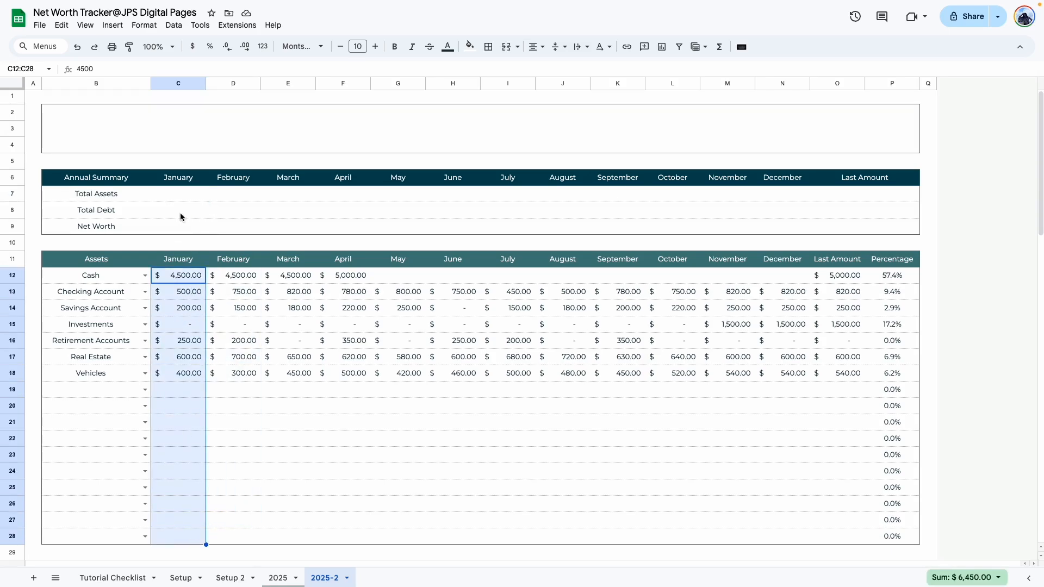
{"action": "left_click", "coordinate": [184, 192]}
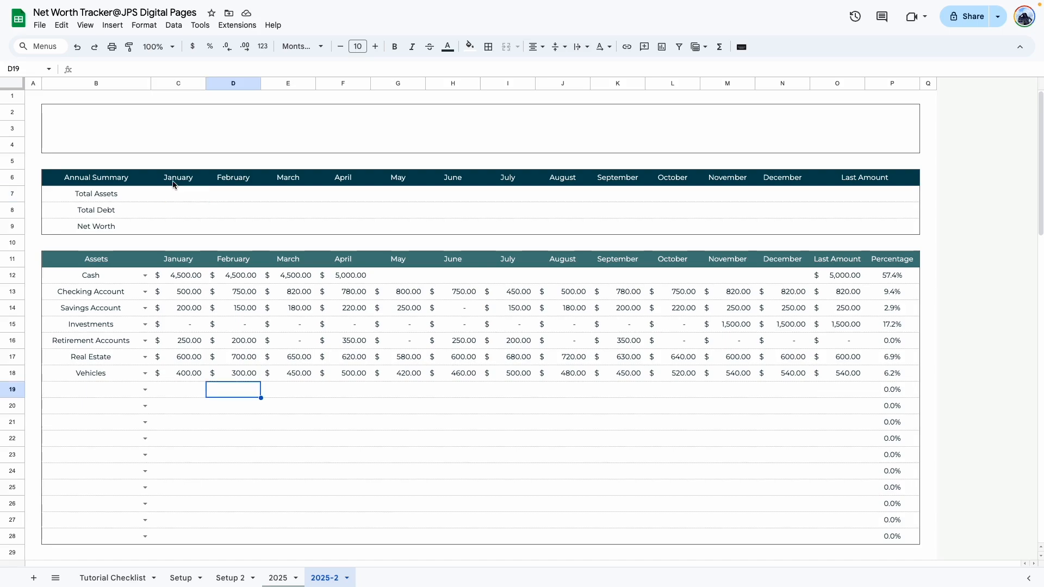
{"action": "left_click", "coordinate": [181, 196]}
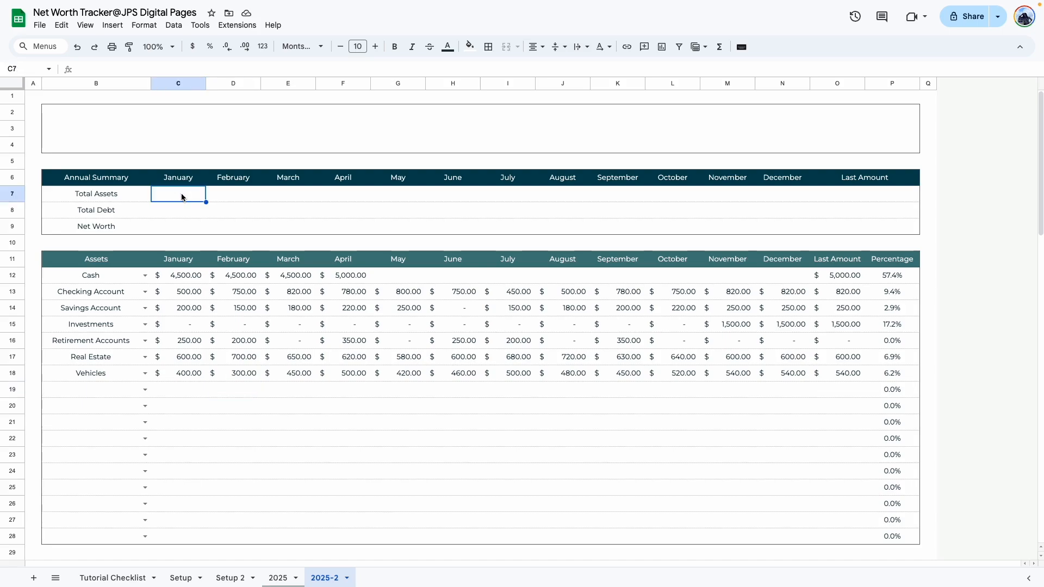
{"action": "type", "text": "=SUM("}
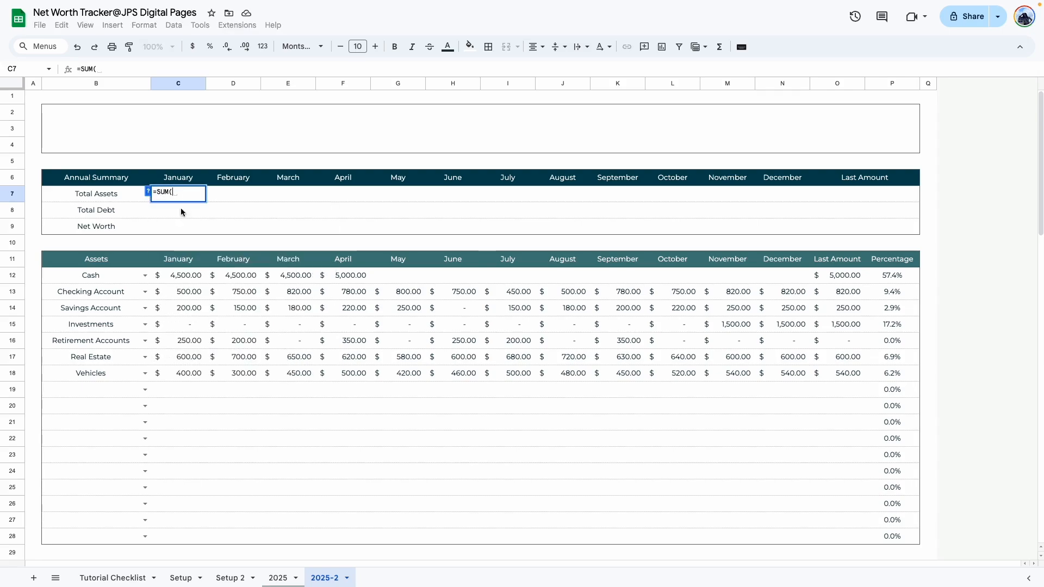
{"action": "left_click_drag", "start_coordinate": [187, 282], "coordinate": [192, 531]}
{"action": "key", "text": "Return"}
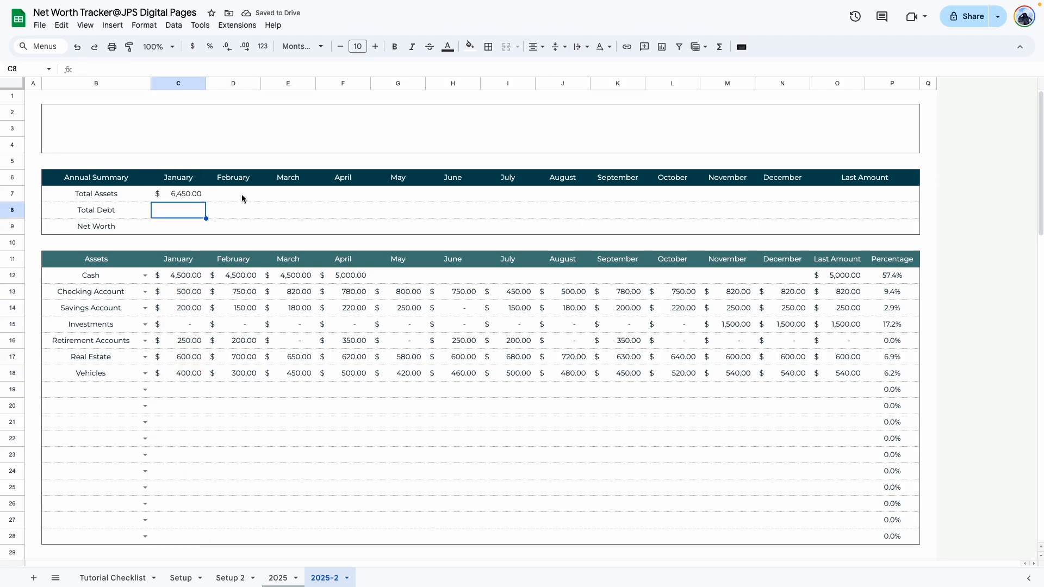
{"action": "left_click", "coordinate": [221, 504]}
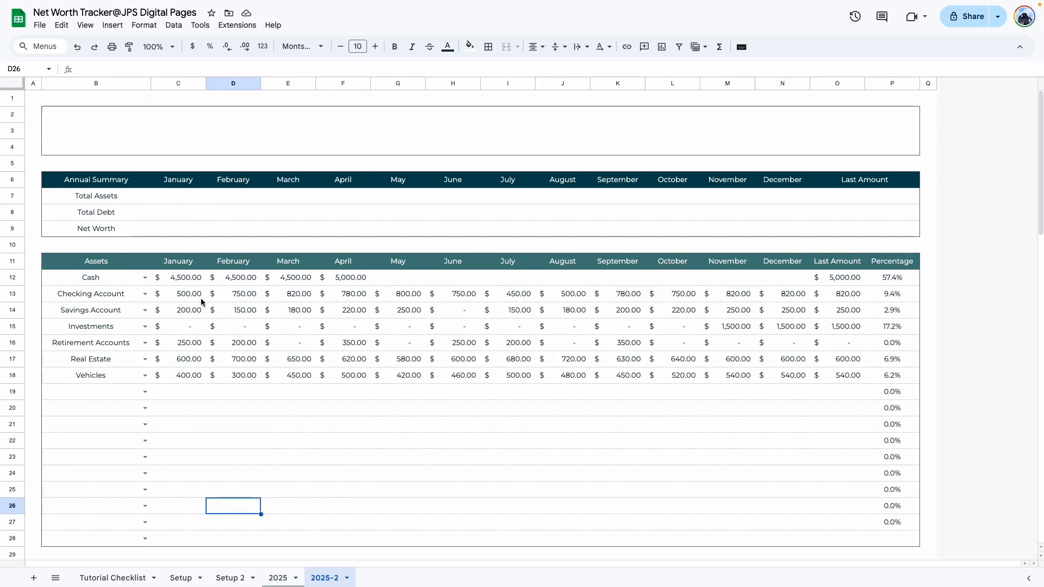
- Enter a SUM formula in C28 that totals the January assets in C12:C27
{"action": "scroll", "coordinate": [200, 298], "scroll_direction": "down", "scroll_amount": 3}
{"action": "left_click", "coordinate": [185, 454]}
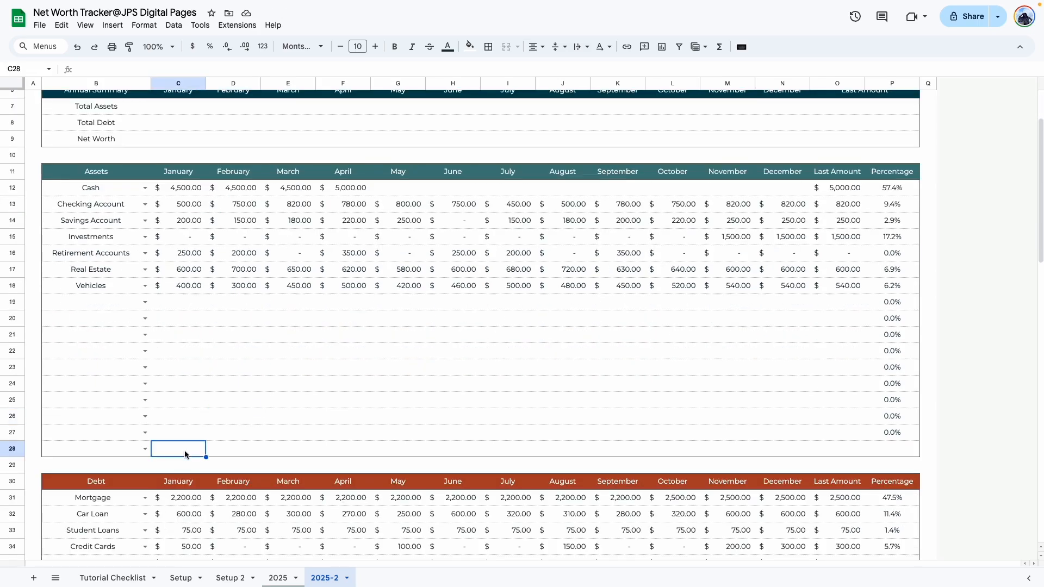
{"action": "type", "text": "="}
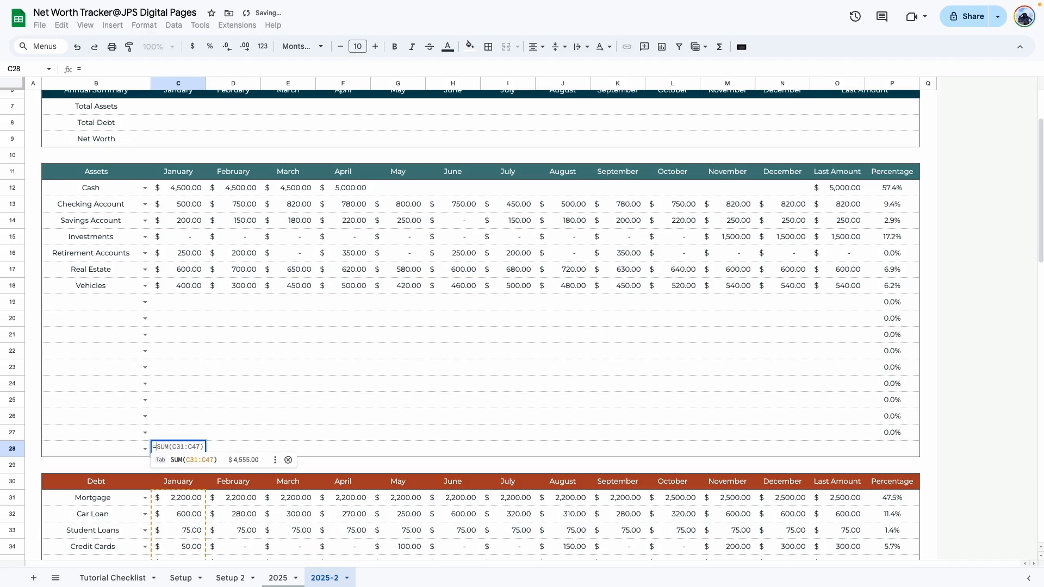
{"action": "type", "text": "sum"}
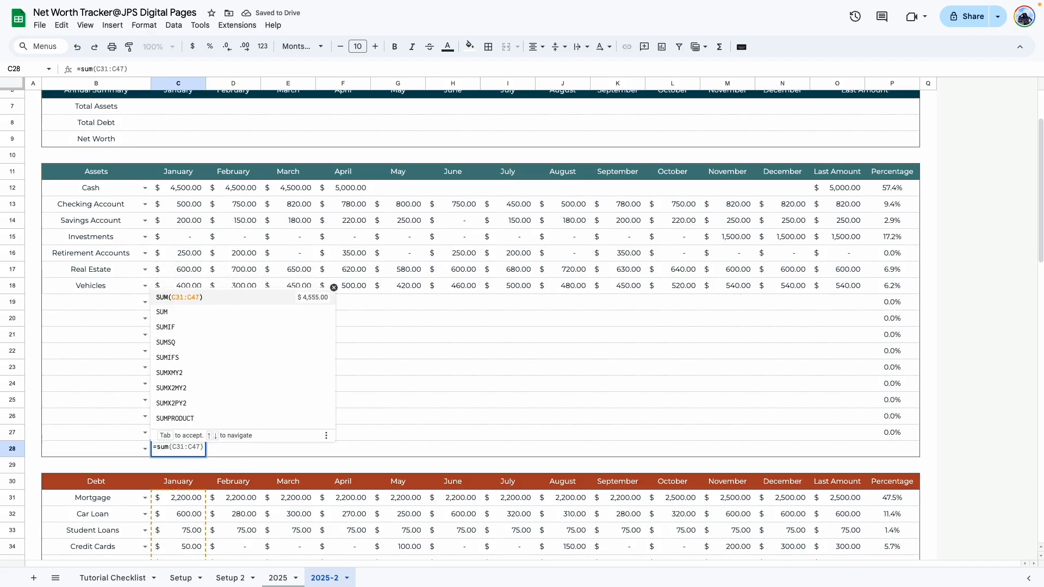
{"action": "type", "text": "("}
{"action": "left_click_drag", "start_coordinate": [176, 190], "coordinate": [194, 429]}
{"action": "key", "text": "Return"}
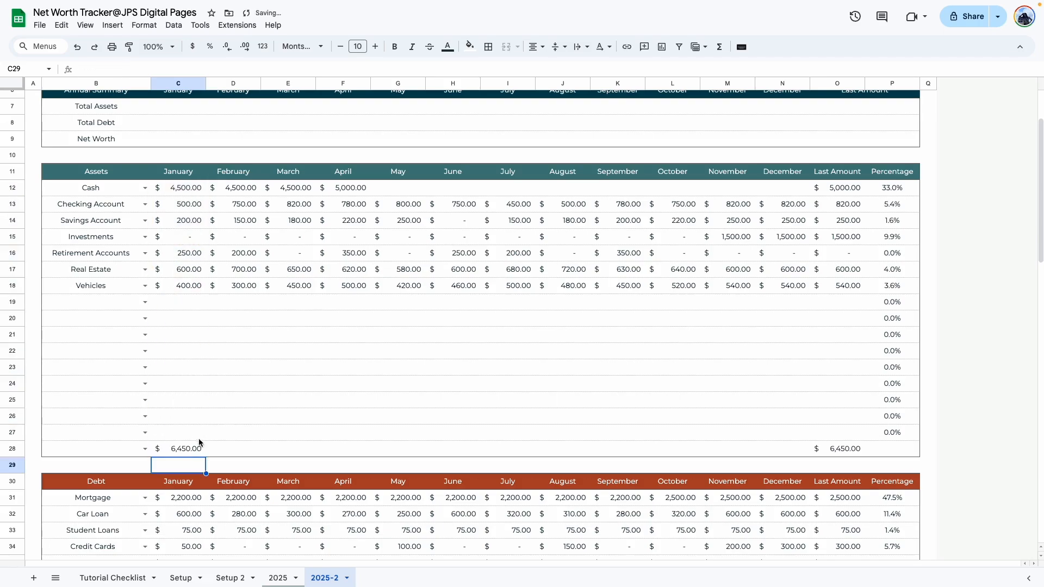
- Copy the January assets total in C28 across row 28 through December
{"action": "left_click", "coordinate": [180, 452]}
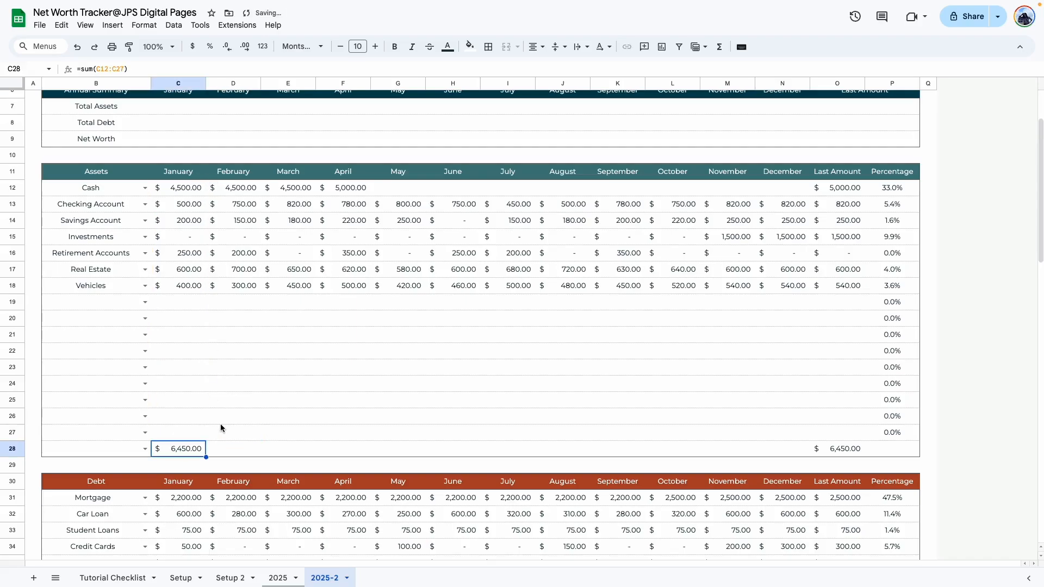
{"action": "left_click_drag", "start_coordinate": [206, 457], "coordinate": [799, 456]}
{"action": "double_click", "coordinate": [399, 452]}
{"action": "double_click", "coordinate": [455, 453]}
{"action": "left_click", "coordinate": [525, 453]}
{"action": "left_click", "coordinate": [336, 412]}
- Sum the January debts from rows 31 to 46 in C47 and copy the formula across row 47 through December
{"action": "scroll", "coordinate": [280, 388], "scroll_direction": "down", "scroll_amount": 5}
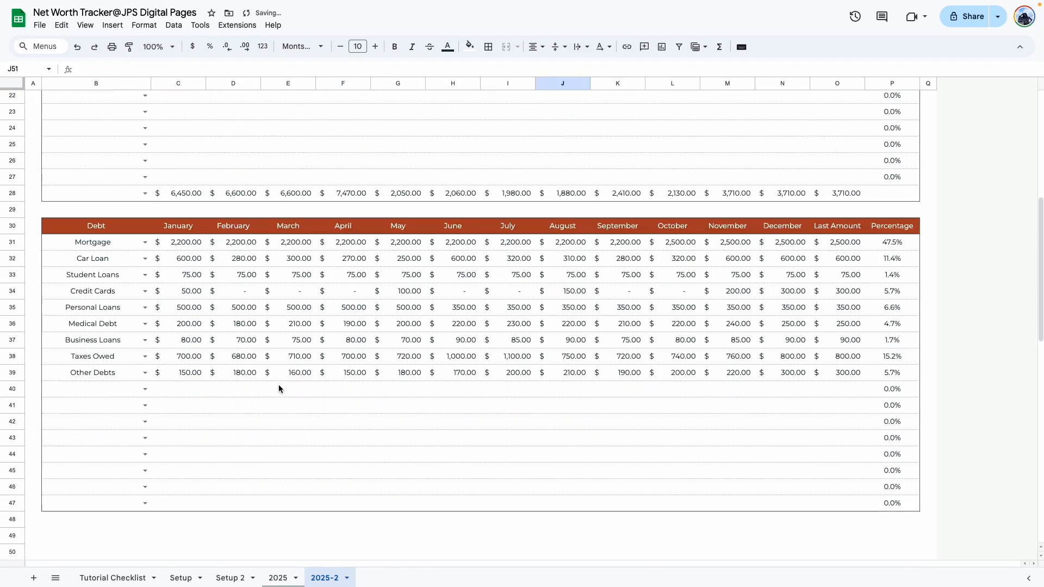
{"action": "scroll", "coordinate": [245, 402], "scroll_direction": "down", "scroll_amount": 2}
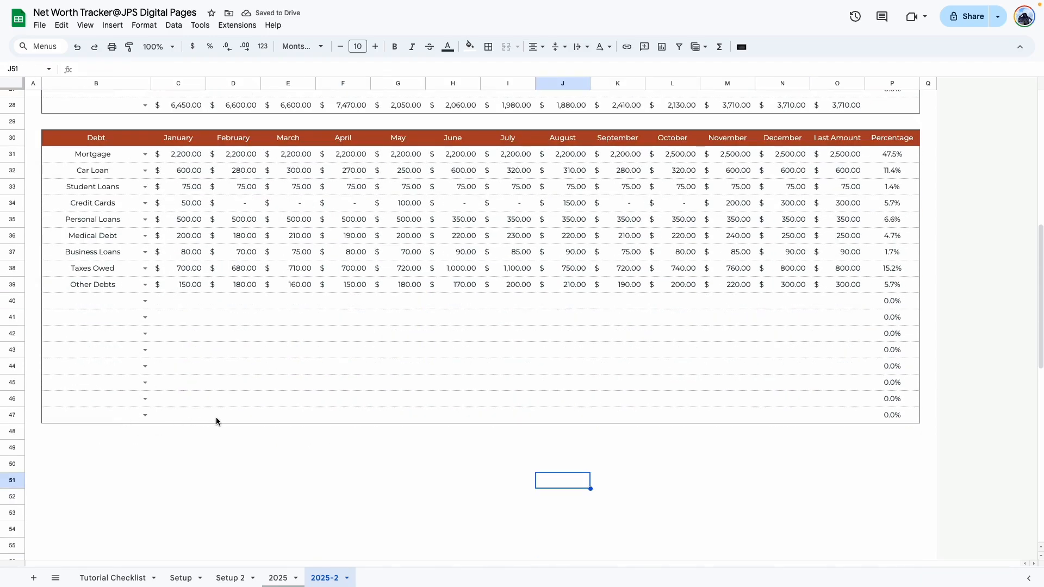
{"action": "scroll", "coordinate": [196, 416], "scroll_direction": "up", "scroll_amount": 1}
{"action": "left_click", "coordinate": [199, 484]}
{"action": "type", "text": "=sum"}
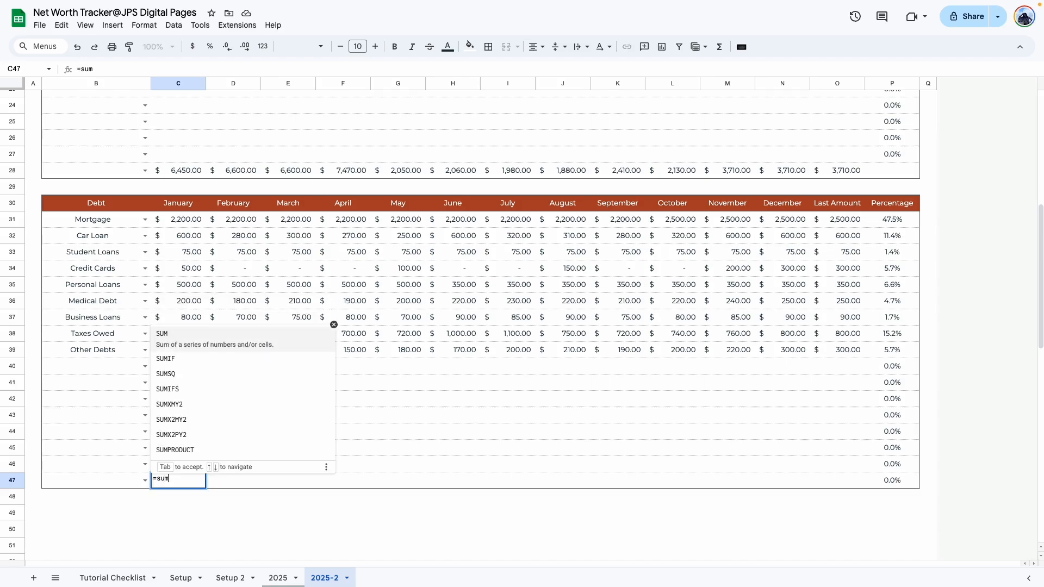
{"action": "type", "text": "("}
{"action": "left_click_drag", "start_coordinate": [170, 219], "coordinate": [793, 471]}
{"action": "key", "text": "Return"}
{"action": "left_click", "coordinate": [201, 479]}
{"action": "left_click", "coordinate": [725, 435]}
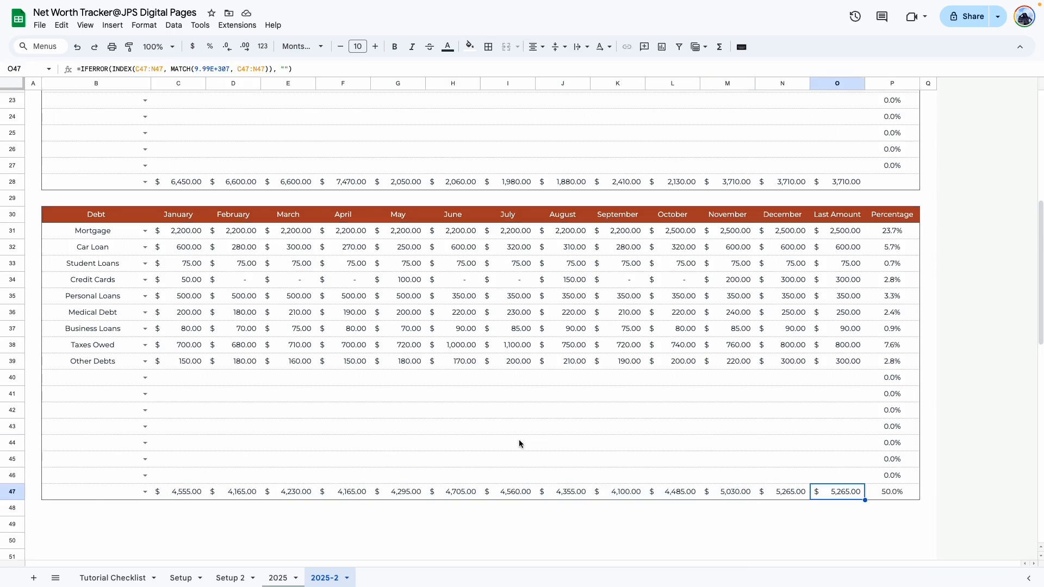
- Remove the dropdown rule from B28 in the Assets table and label the cell Total
{"action": "scroll", "coordinate": [518, 444], "scroll_direction": "up", "scroll_amount": 7}
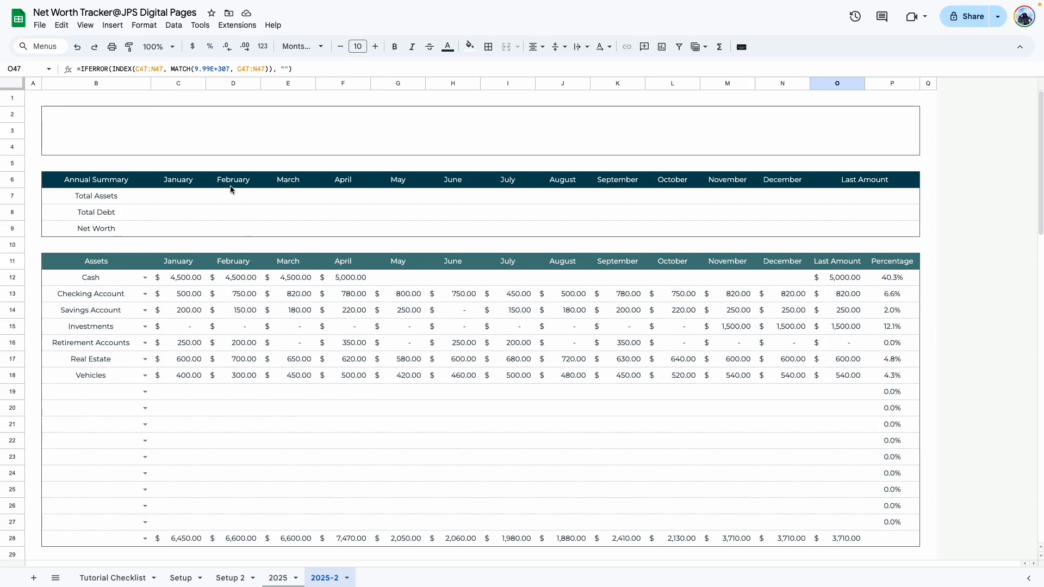
{"action": "left_click", "coordinate": [204, 537]}
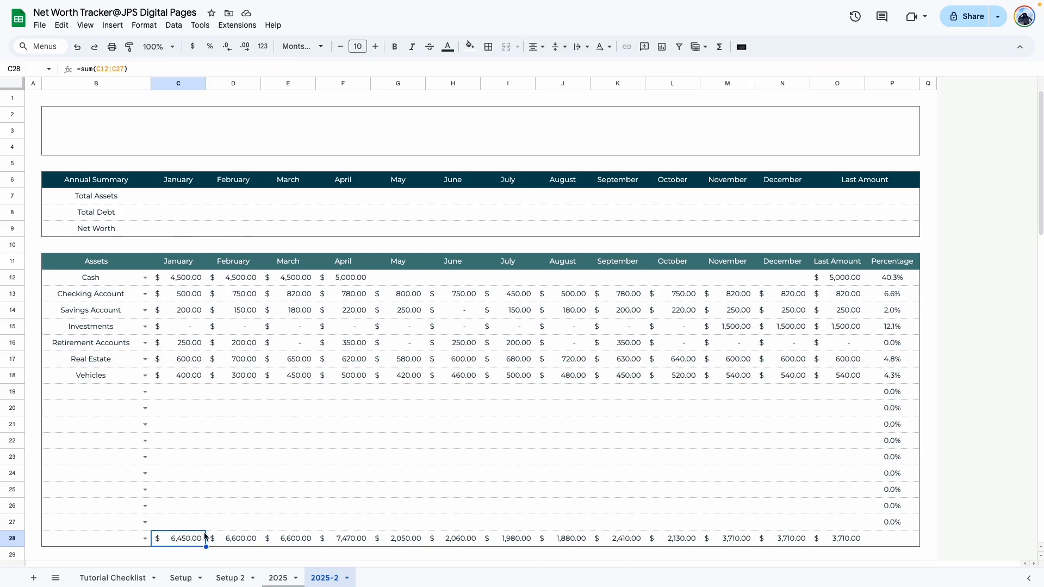
{"action": "scroll", "coordinate": [181, 260], "scroll_direction": "down", "scroll_amount": 4}
{"action": "left_click", "coordinate": [127, 331]}
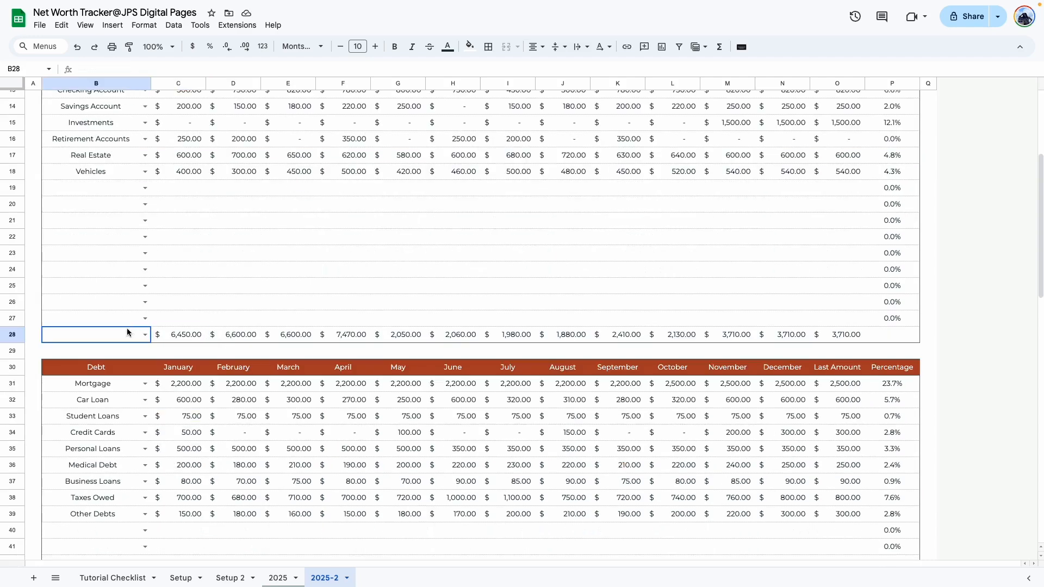
{"action": "scroll", "coordinate": [116, 334], "scroll_direction": "up", "scroll_amount": 3}
{"action": "scroll", "coordinate": [144, 411], "scroll_direction": "down", "scroll_amount": 2}
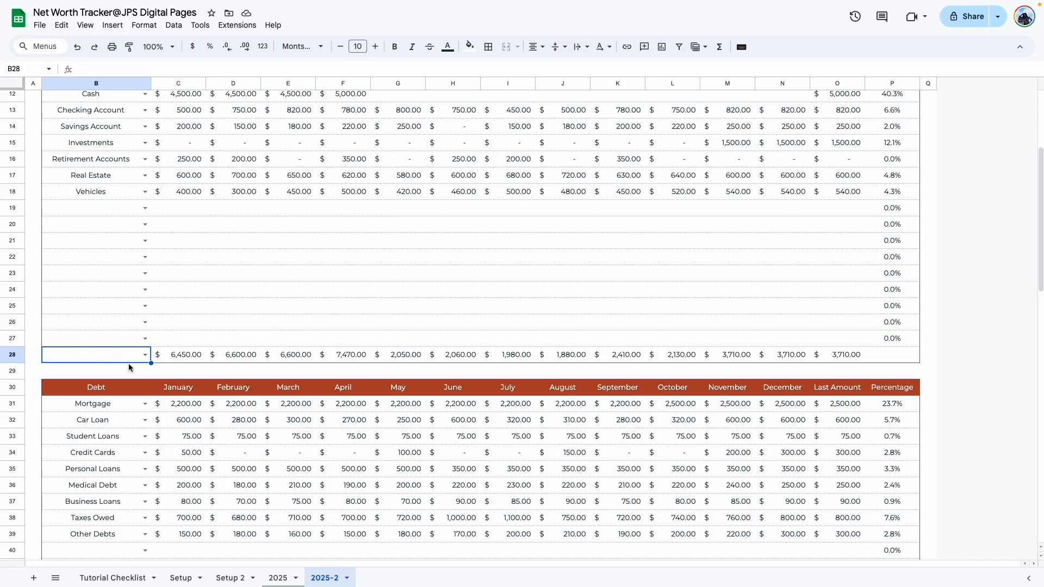
{"action": "left_click", "coordinate": [146, 355]}
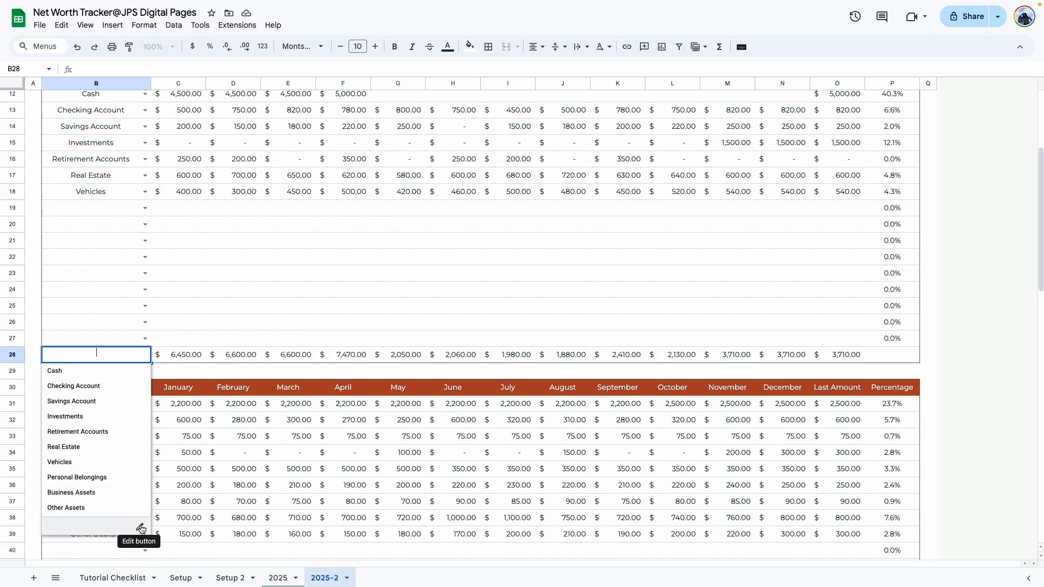
{"action": "left_click", "coordinate": [145, 531]}
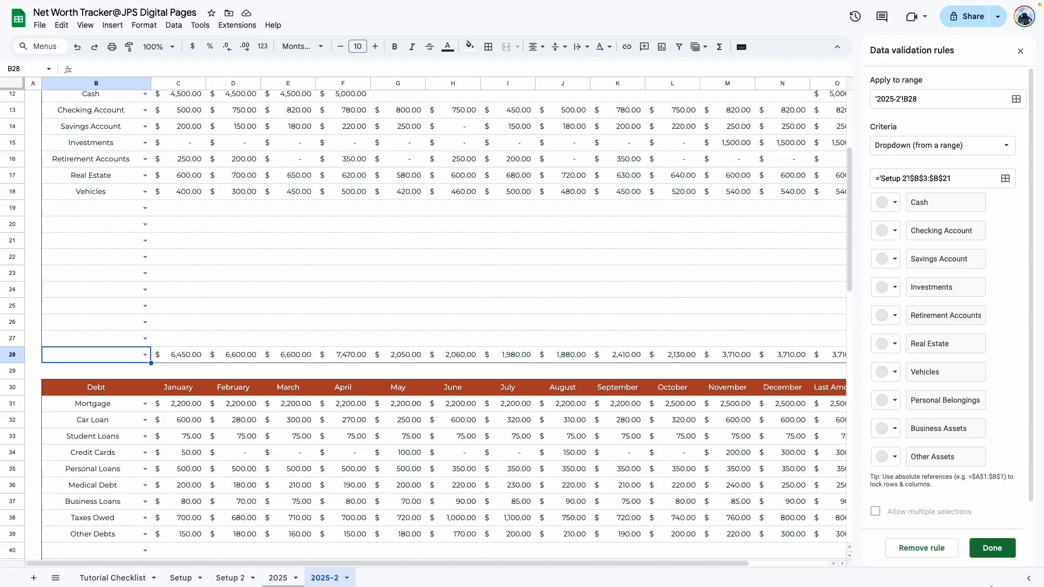
{"action": "key", "text": "Delete"}
{"action": "type", "text": "Totsal"}
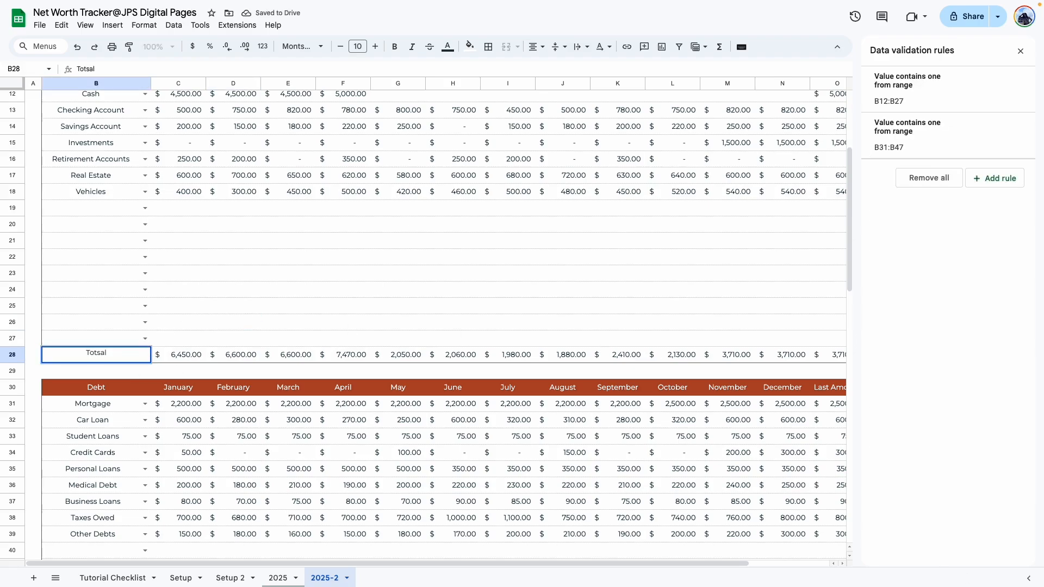
{"action": "key", "text": "Return"}
- Shade the Assets table's Total row light gray, starting from its label in B28
{"action": "left_click_drag", "start_coordinate": [96, 355], "coordinate": [804, 355]}
{"action": "left_click", "coordinate": [470, 46]}
{"action": "left_click", "coordinate": [560, 83]}
{"action": "left_click", "coordinate": [691, 273]}
{"action": "left_click_drag", "start_coordinate": [578, 563], "coordinate": [498, 563]}
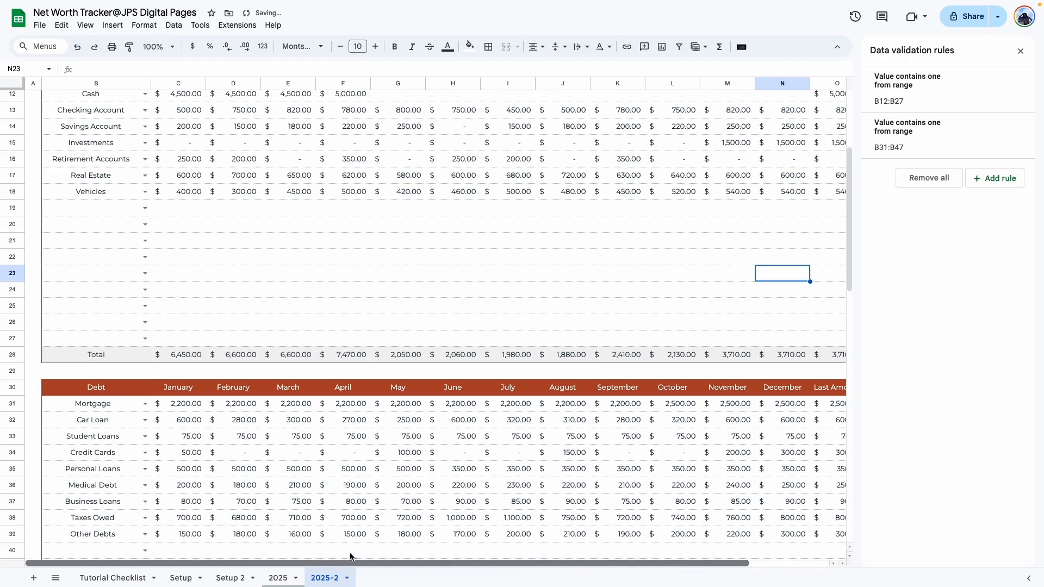
- Remove the dropdown rule from B47 in the Debt table and label the cell Total
{"action": "scroll", "coordinate": [255, 306], "scroll_direction": "up", "scroll_amount": 4}
{"action": "scroll", "coordinate": [254, 308], "scroll_direction": "down", "scroll_amount": 6}
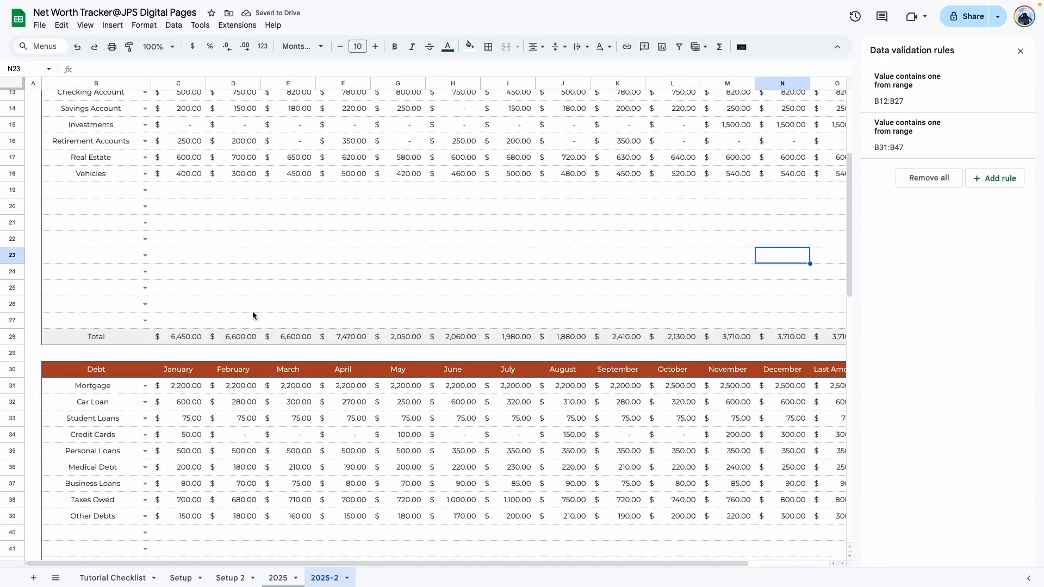
{"action": "scroll", "coordinate": [96, 529], "scroll_direction": "down", "scroll_amount": 1}
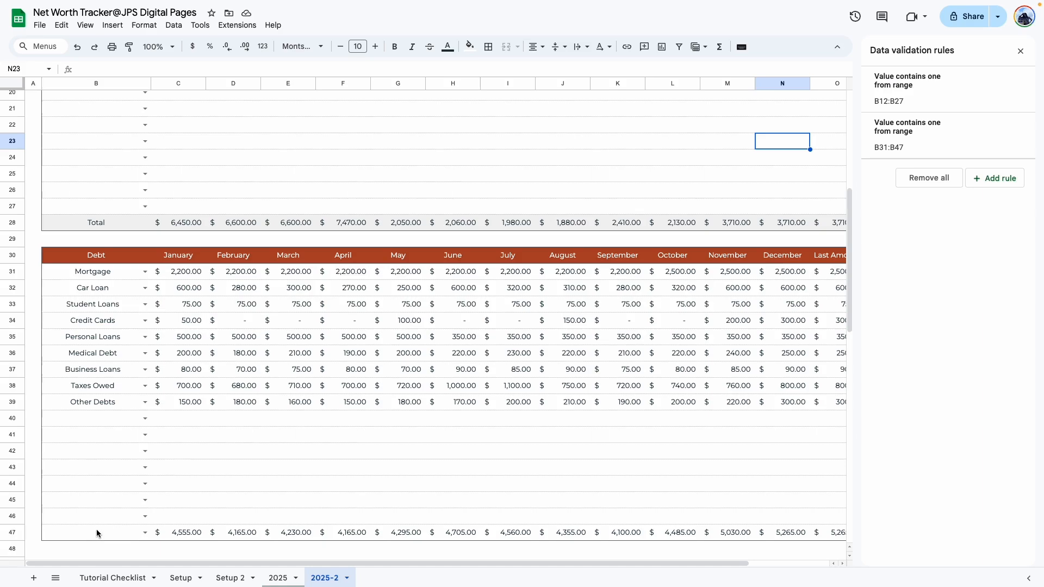
{"action": "left_click", "coordinate": [96, 531]}
{"action": "left_click", "coordinate": [145, 532]}
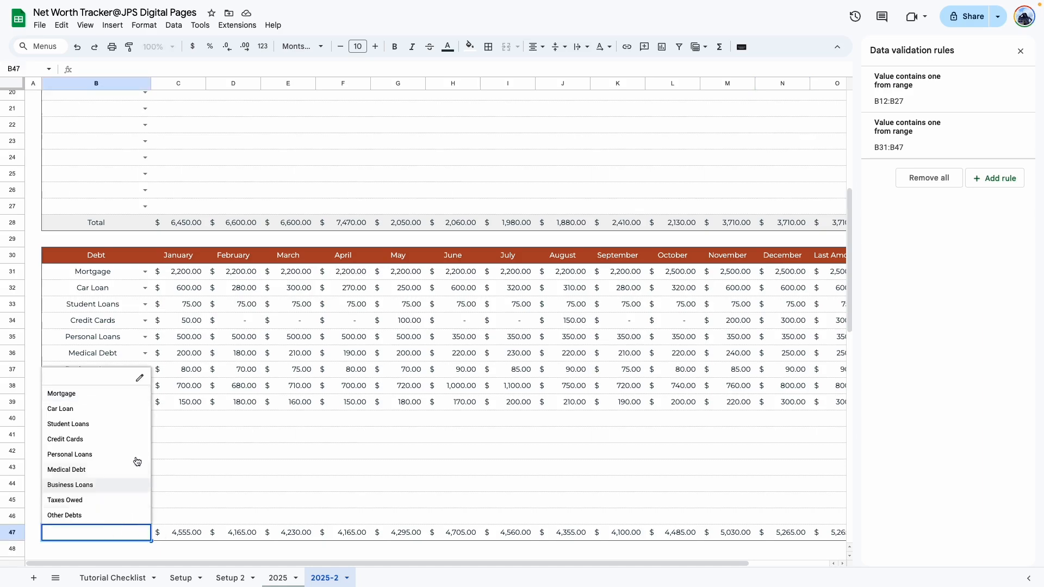
{"action": "left_click", "coordinate": [143, 384]}
{"action": "left_click", "coordinate": [941, 548]}
{"action": "left_click", "coordinate": [1021, 50]}
- Shade the Debt table's Total row B47:P47 light gray and make both tables' Total rows bold
{"action": "left_click_drag", "start_coordinate": [97, 532], "coordinate": [883, 517]}
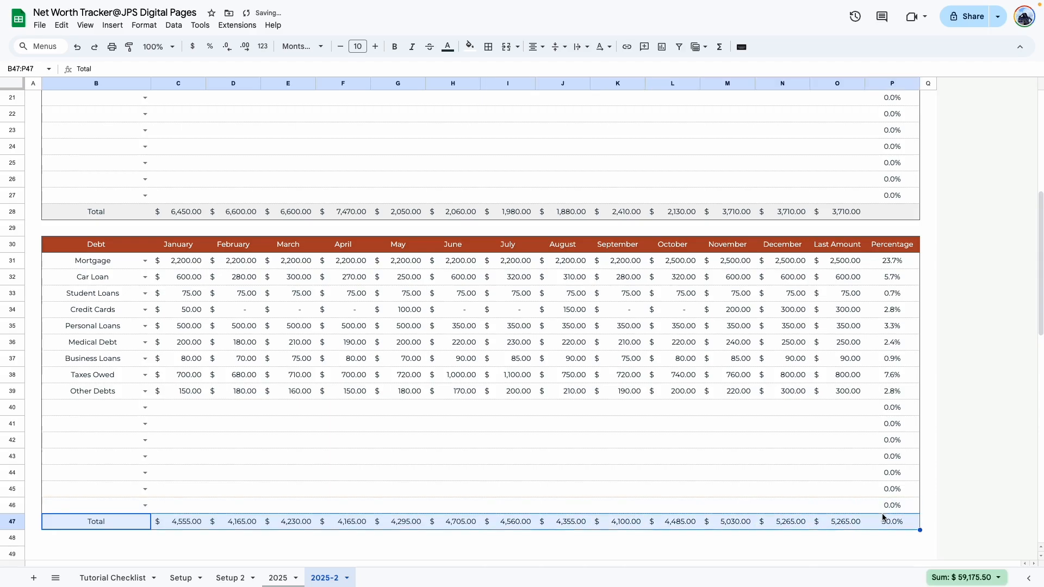
{"action": "left_click", "coordinate": [470, 46]}
{"action": "left_click", "coordinate": [569, 86]}
{"action": "left_click", "coordinate": [395, 46]}
{"action": "scroll", "coordinate": [218, 452], "scroll_direction": "up", "scroll_amount": 7}
{"action": "left_click", "coordinate": [218, 443]}
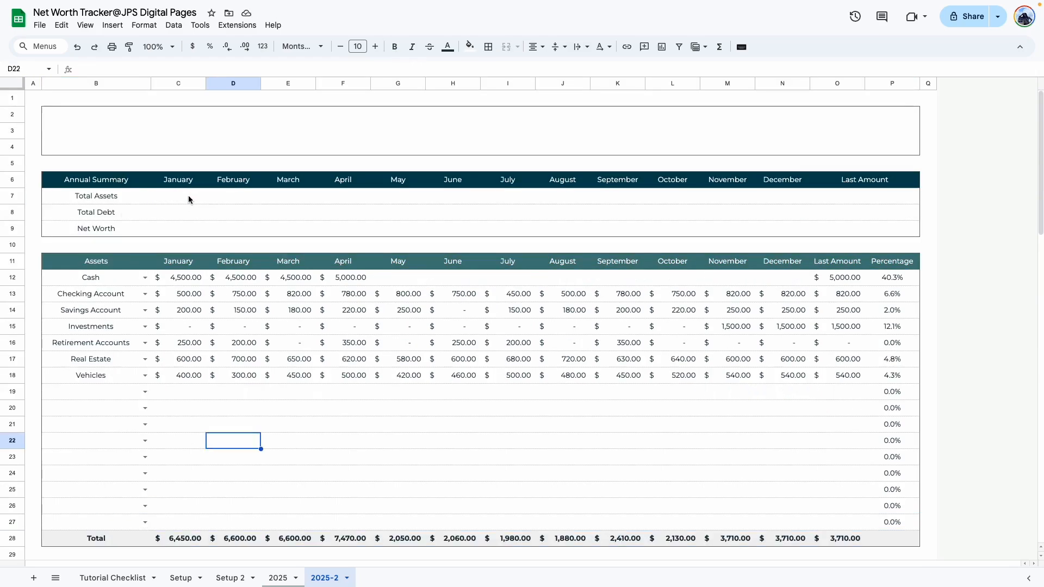
- Link January's Total Assets in C7 of the Annual Summary to the assets total in C28
{"action": "left_click", "coordinate": [189, 196]}
{"action": "left_click", "coordinate": [172, 213]}
{"action": "left_click", "coordinate": [178, 194]}
{"action": "type", "text": "="}
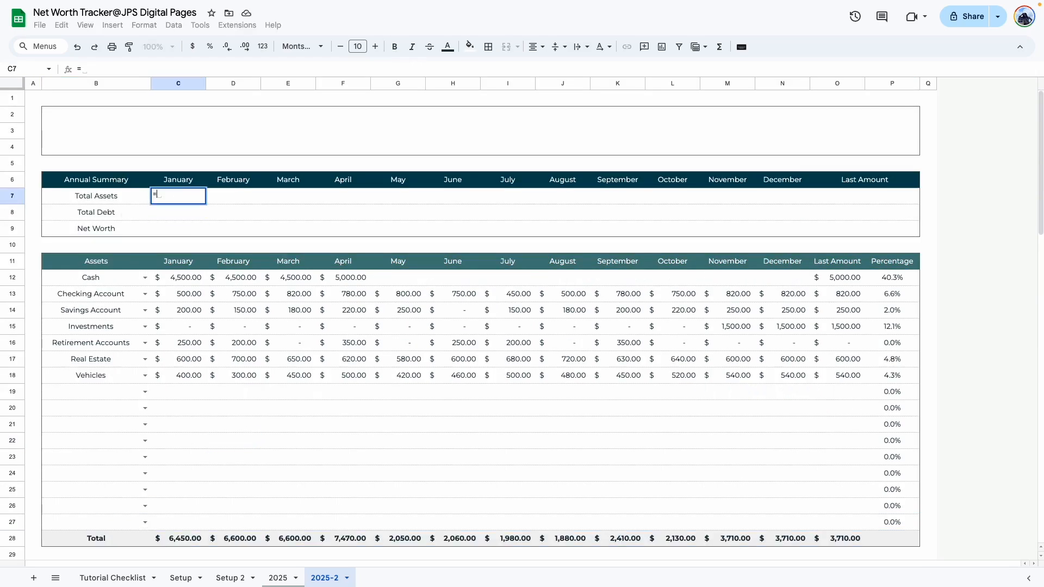
{"action": "left_click", "coordinate": [189, 540]}
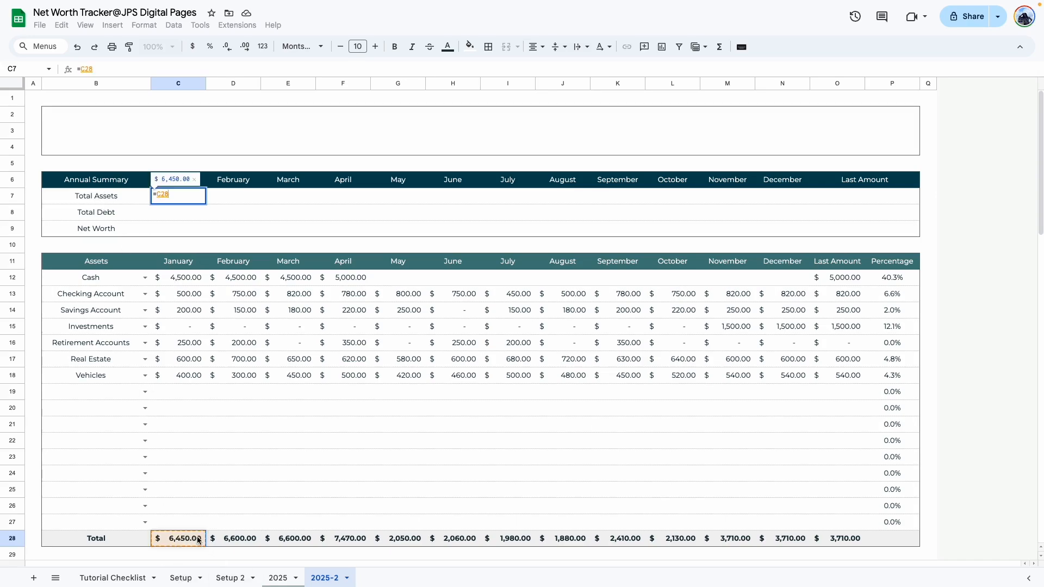
{"action": "key", "text": "Return"}
- Link January's Total Debt in C8 of the Annual Summary to the debt total in C47
{"action": "type", "text": "="}
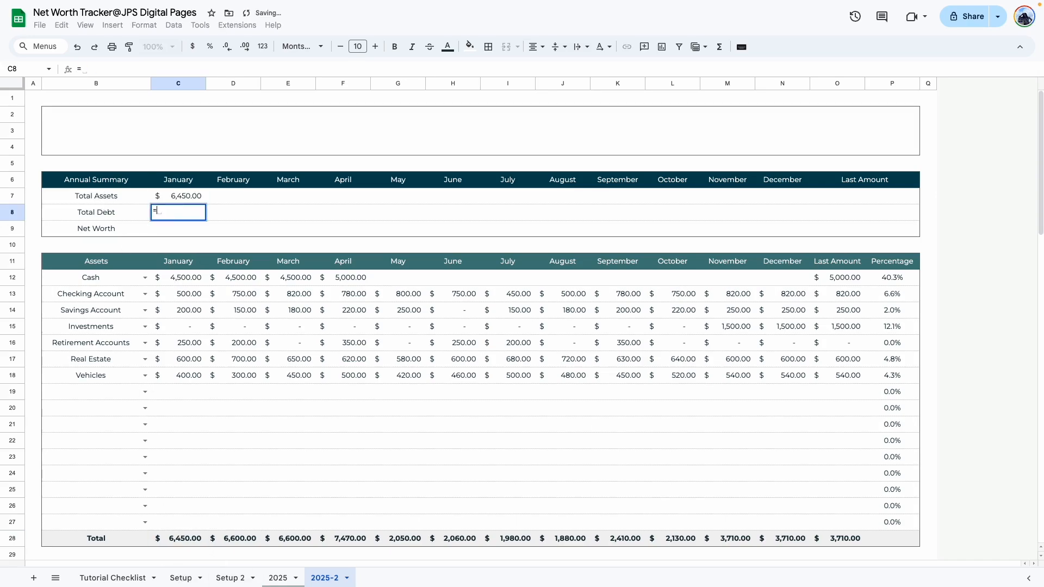
{"action": "scroll", "coordinate": [246, 460], "scroll_direction": "down", "scroll_amount": 9}
{"action": "left_click", "coordinate": [184, 402]}
{"action": "key", "text": "Return"}
{"action": "scroll", "coordinate": [186, 238], "scroll_direction": "up", "scroll_amount": 3}
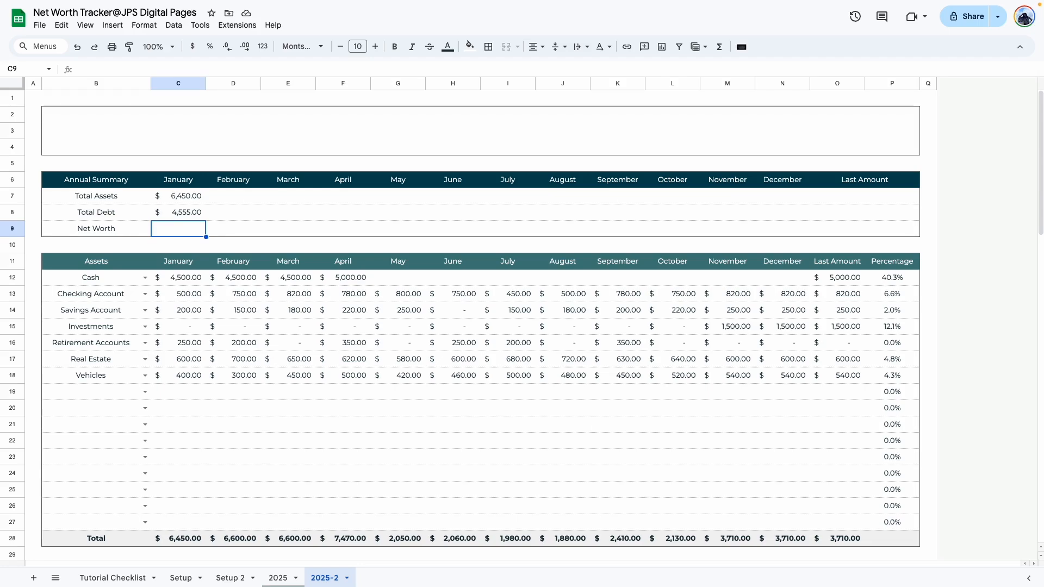
- Calculate January's Net Worth in C9 as Total Assets minus Total Debt with =C7-C8
{"action": "type", "text": "="}
{"action": "left_click", "coordinate": [164, 199]}
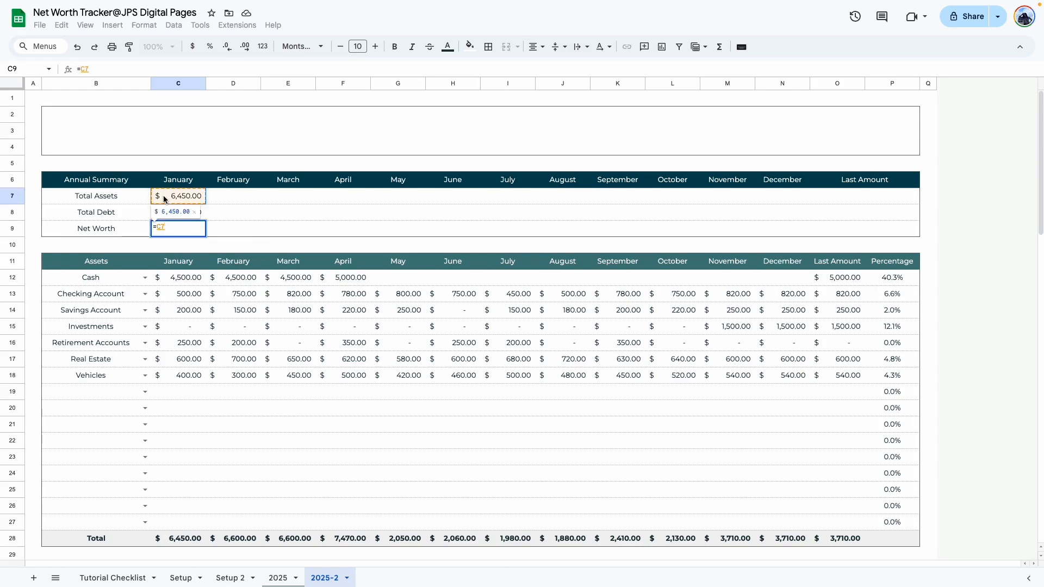
{"action": "type", "text": "-"}
{"action": "left_click", "coordinate": [179, 213]}
{"action": "key", "text": "Return"}
- Copy the three January summary formulas in C7:C9 across the Annual Summary through December
{"action": "left_click", "coordinate": [220, 217]}
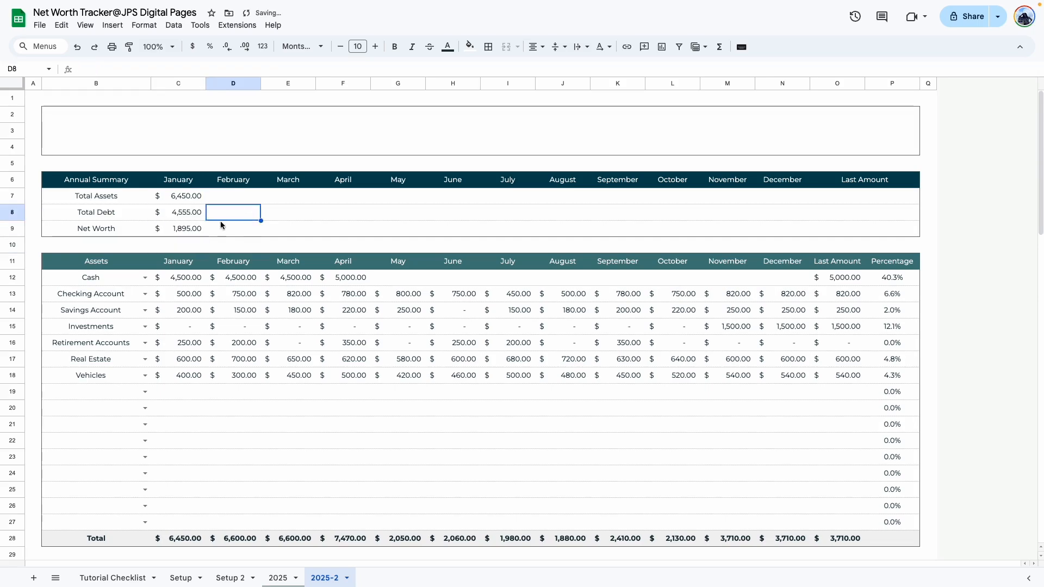
{"action": "left_click_drag", "start_coordinate": [179, 197], "coordinate": [768, 230]}
{"action": "left_click", "coordinate": [637, 329]}
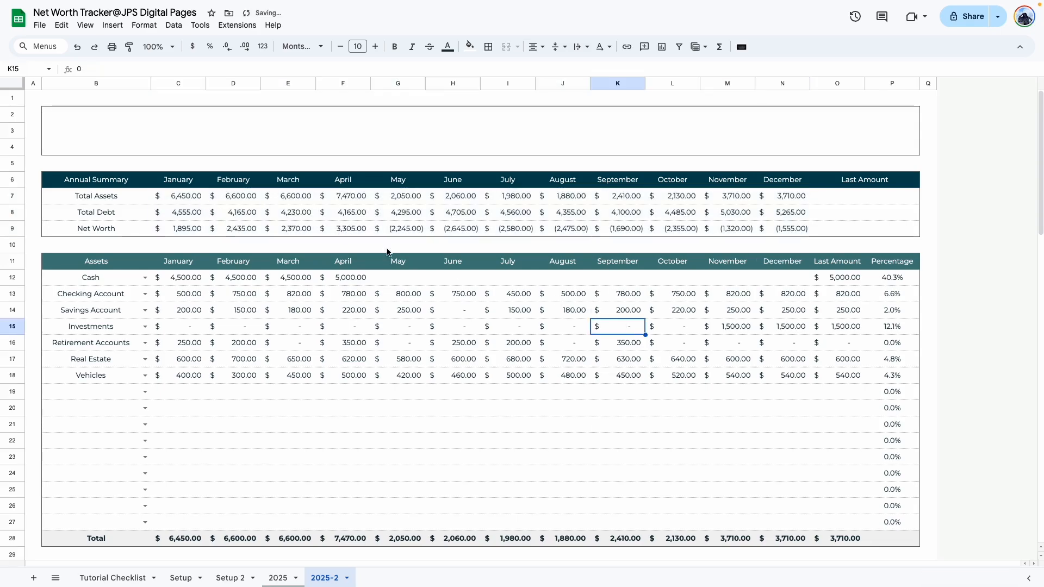
- Fill in the missing Cash amounts in row 12 with 4,500 for May through November and 4,700 for December
{"action": "left_click", "coordinate": [398, 229]}
{"action": "left_click_drag", "start_coordinate": [788, 229], "coordinate": [401, 231]}
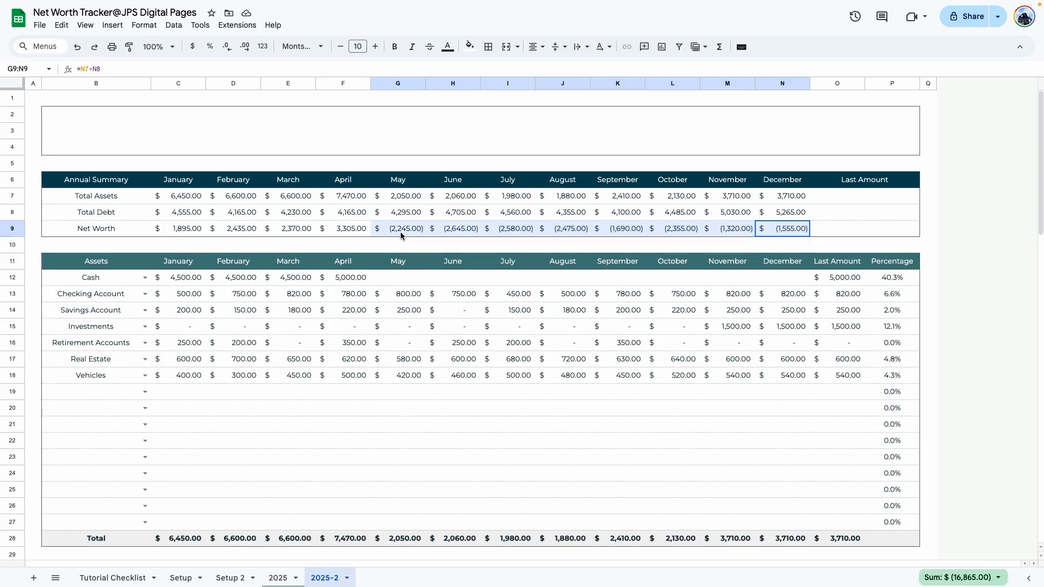
{"action": "left_click", "coordinate": [402, 293]}
{"action": "left_click_drag", "start_coordinate": [402, 277], "coordinate": [774, 277]}
{"action": "left_click", "coordinate": [672, 327]}
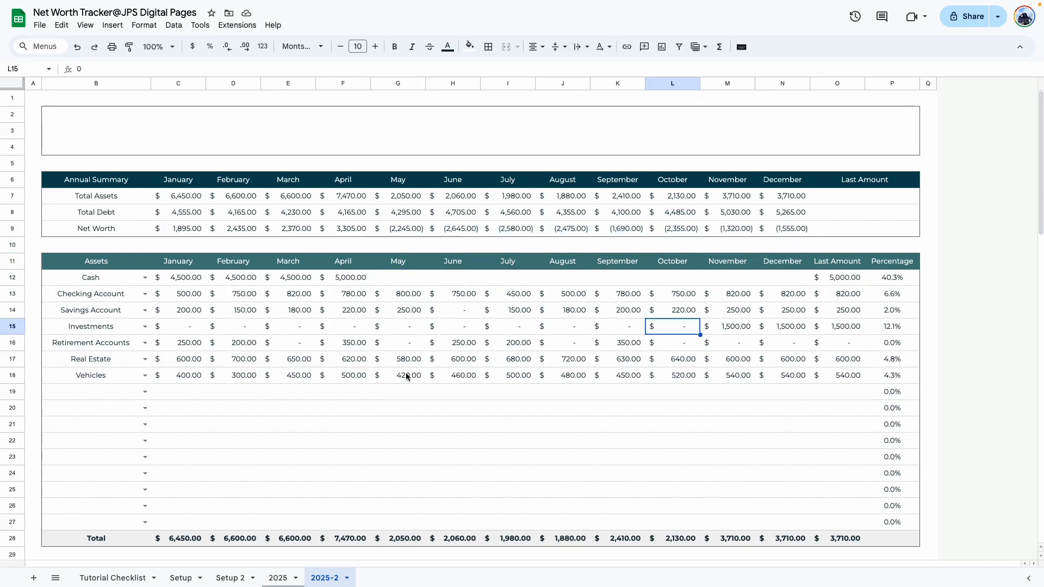
{"action": "left_click", "coordinate": [559, 427]}
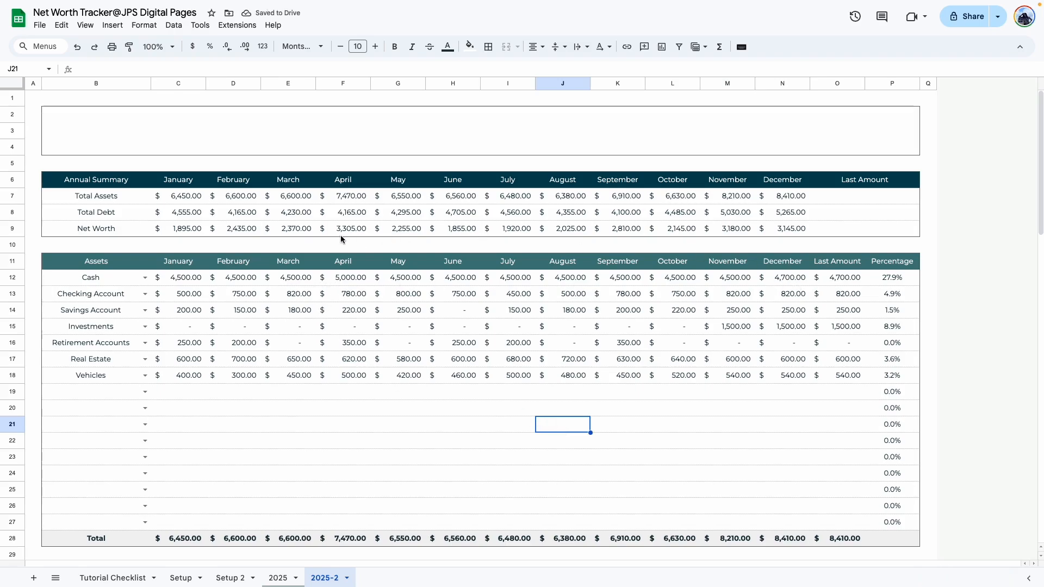
- Link the Annual Summary's Last Amount for Total Assets in O7 to the asset total in O28
{"action": "left_click", "coordinate": [792, 229]}
{"action": "left_click", "coordinate": [888, 195]}
{"action": "left_click", "coordinate": [861, 280]}
{"action": "left_click", "coordinate": [844, 199]}
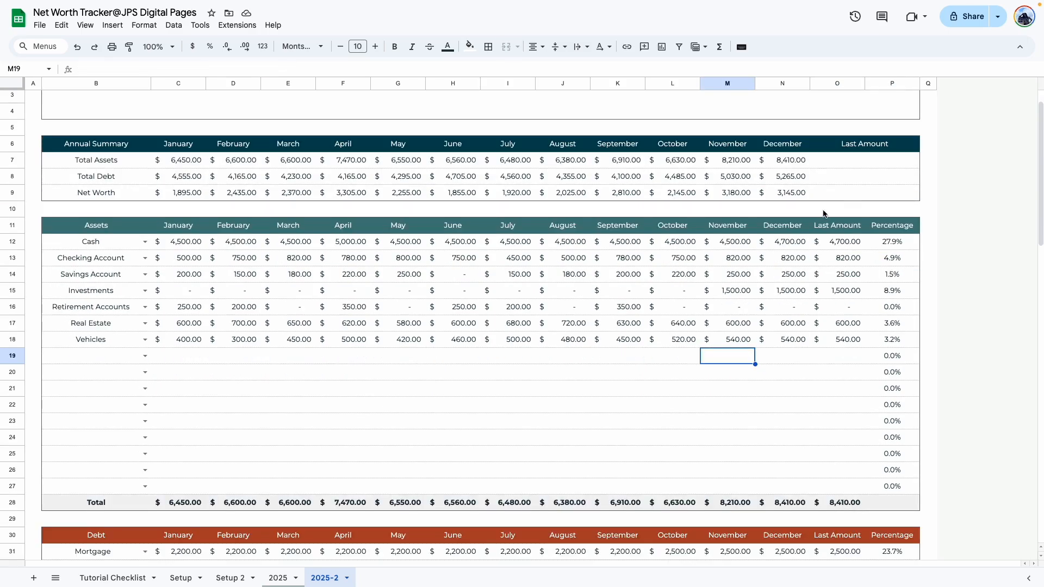
{"action": "left_click", "coordinate": [867, 172]}
{"action": "type", "text": "="}
{"action": "left_click", "coordinate": [846, 502]}
{"action": "key", "text": "Return"}
- Link the Annual Summary's Last Amount for Total Debt in O8 to the debt total in O47
{"action": "scroll", "coordinate": [900, 457], "scroll_direction": "down", "scroll_amount": 1}
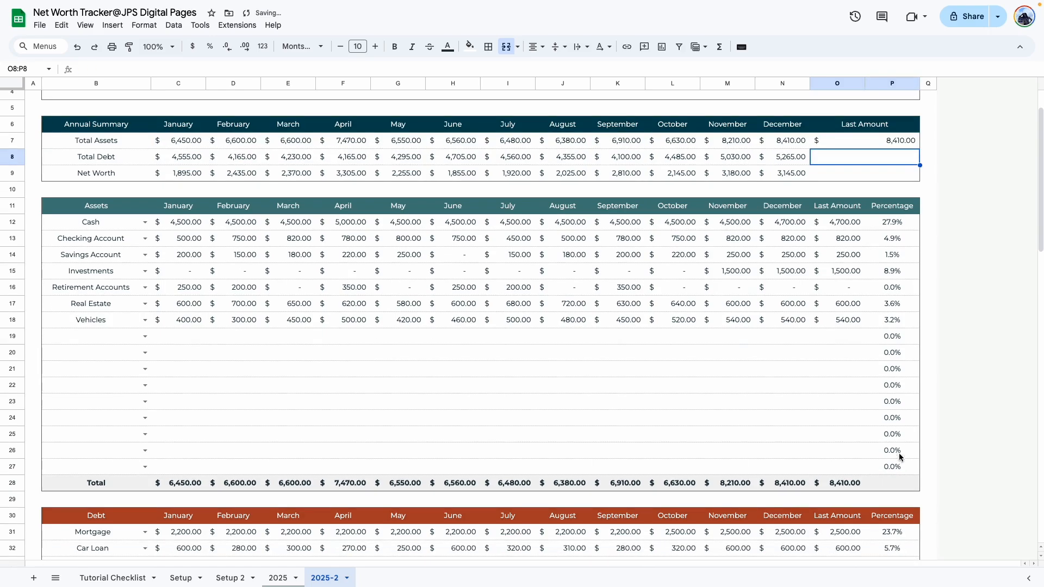
{"action": "type", "text": "="}
{"action": "scroll", "coordinate": [835, 354], "scroll_direction": "down", "scroll_amount": 8}
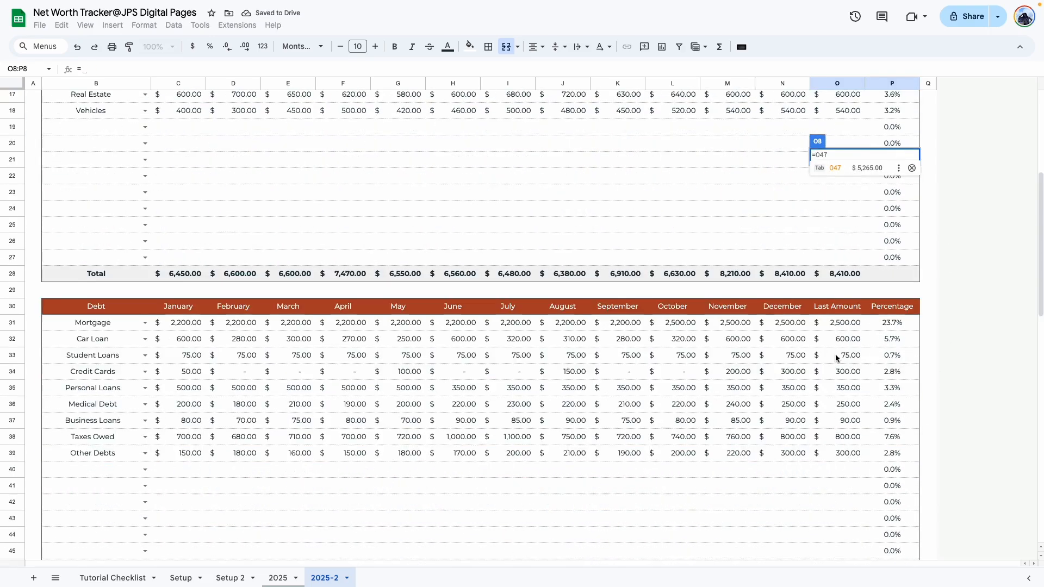
{"action": "left_click", "coordinate": [847, 376]}
{"action": "key", "text": "Return"}
- Copy December's Net Worth formula from N9 into the Last Amount cell O9, keeping that cell merged
{"action": "left_click", "coordinate": [817, 311]}
{"action": "scroll", "coordinate": [816, 307], "scroll_direction": "up", "scroll_amount": 3}
{"action": "left_click", "coordinate": [798, 229]}
{"action": "key", "text": "ctrl+c"}
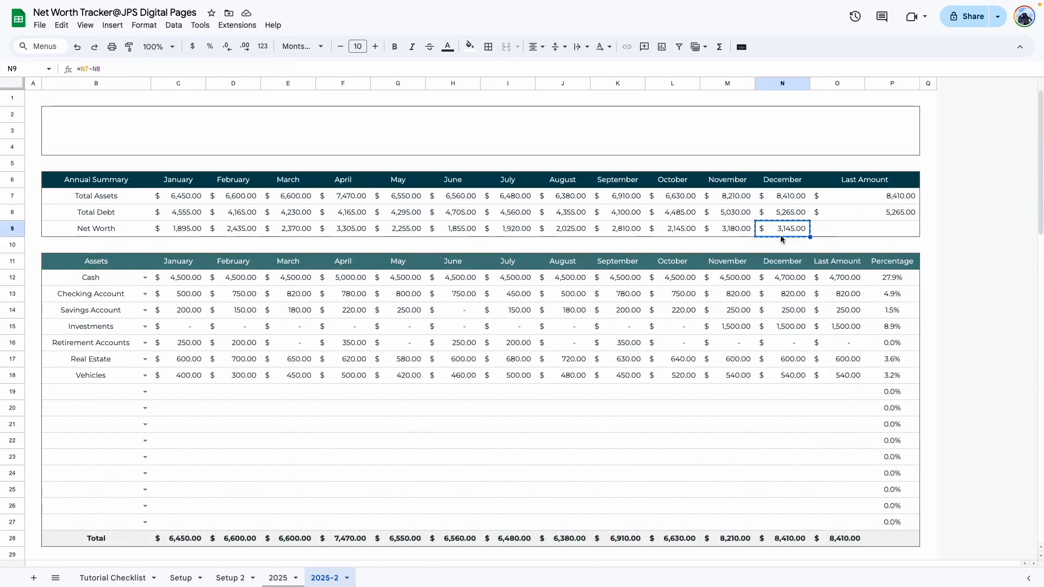
{"action": "right_click", "coordinate": [833, 231]}
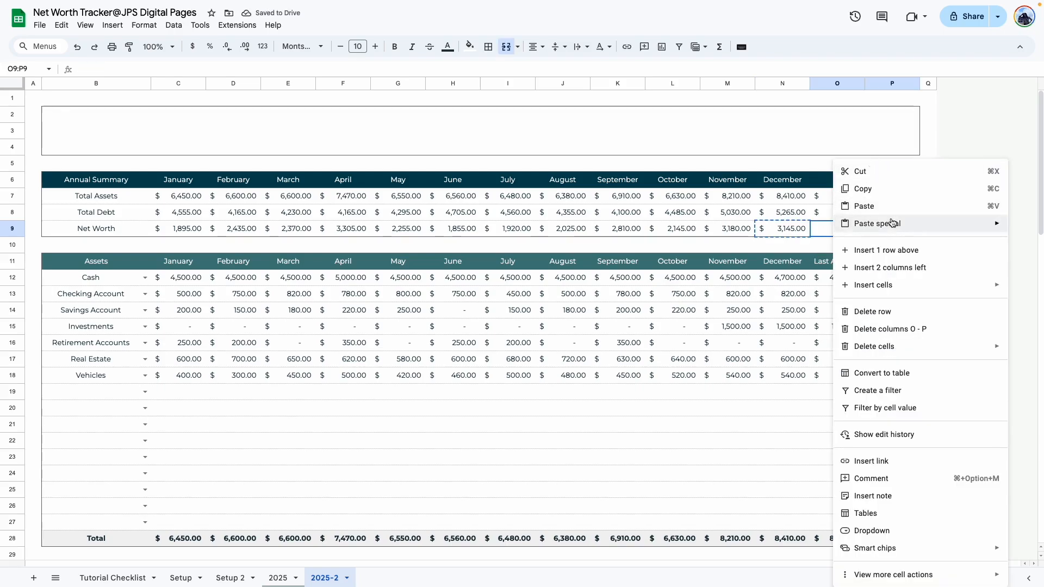
{"action": "mouse_move", "coordinate": [886, 224]}
{"action": "left_click", "coordinate": [745, 262]}
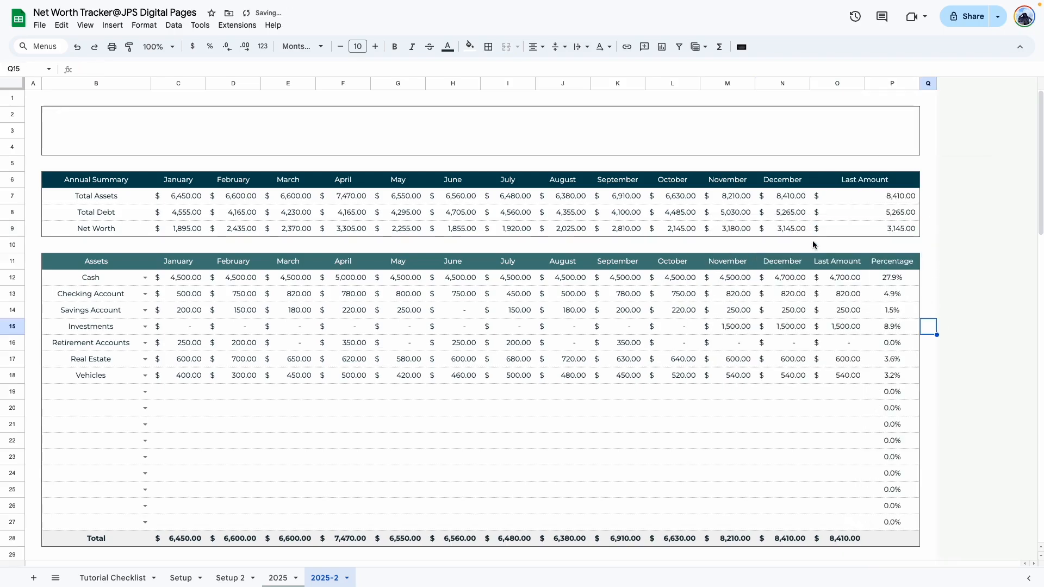
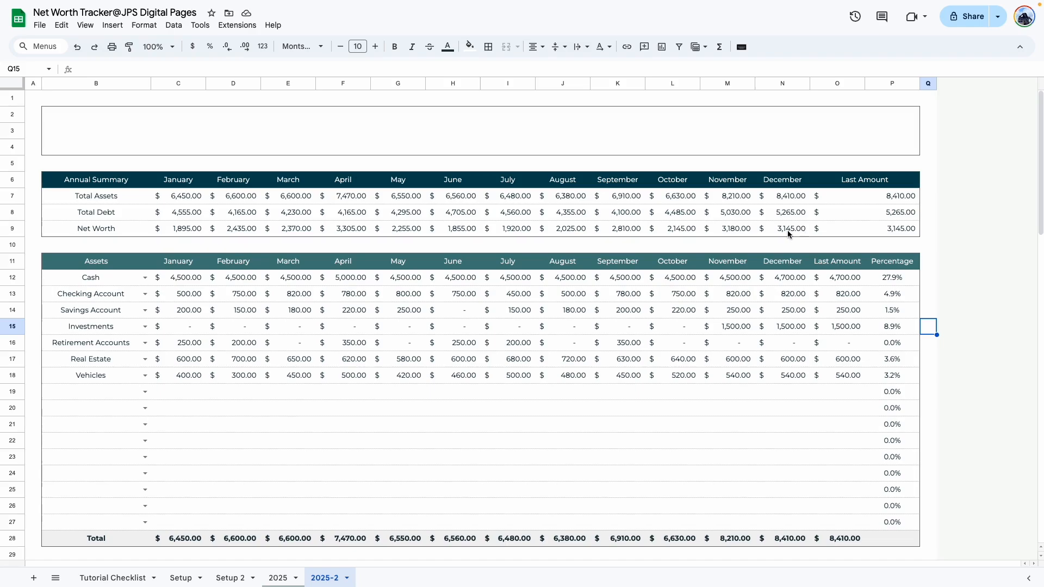
- Clear the April through December asset amounts in F12:N18 to test the Last Amount figures
{"action": "left_click", "coordinate": [729, 455]}
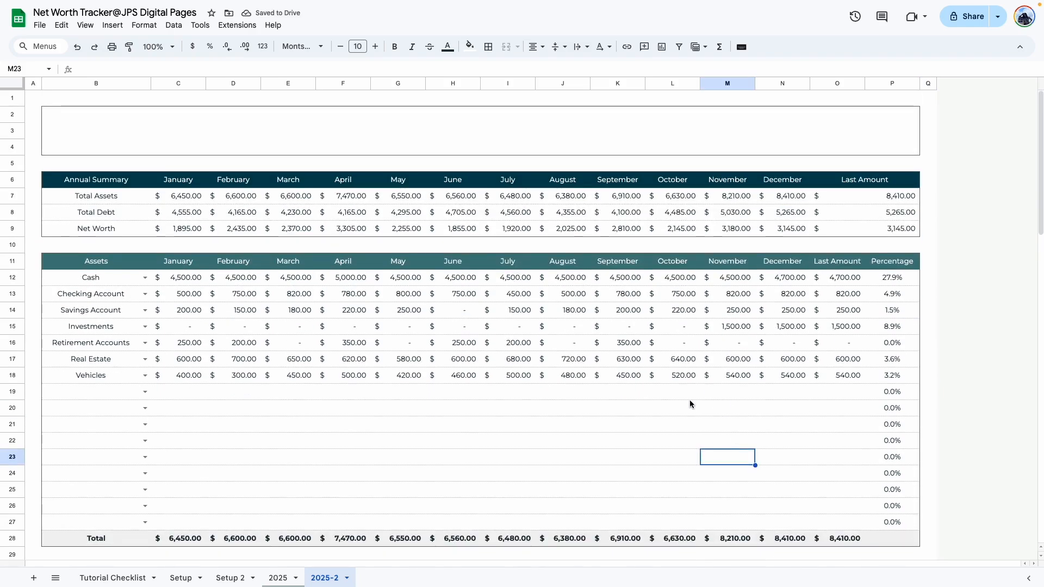
{"action": "left_click_drag", "start_coordinate": [335, 279], "coordinate": [779, 377]}
{"action": "key", "text": "Delete"}
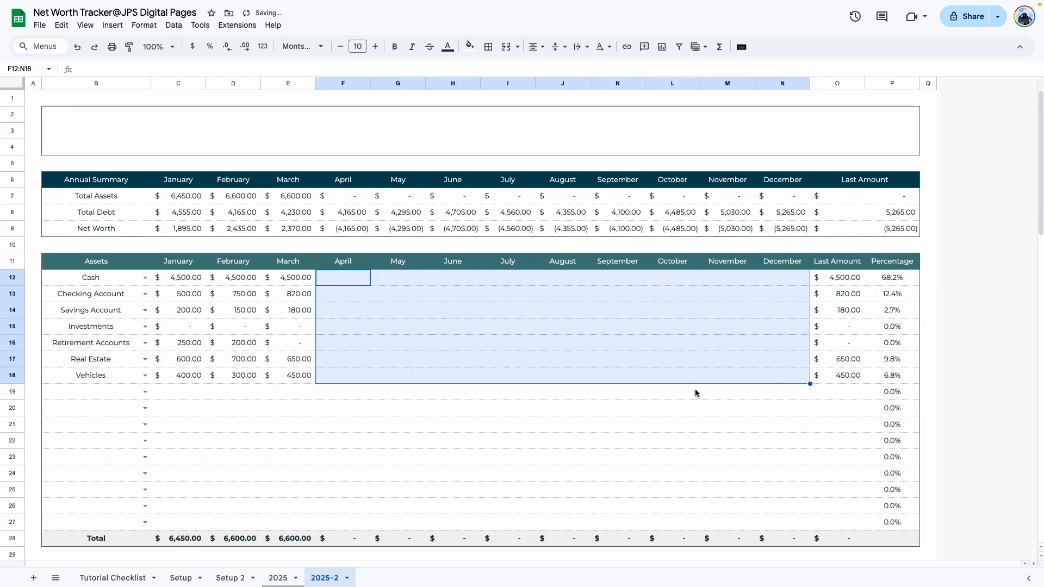
{"action": "left_click", "coordinate": [673, 417]}
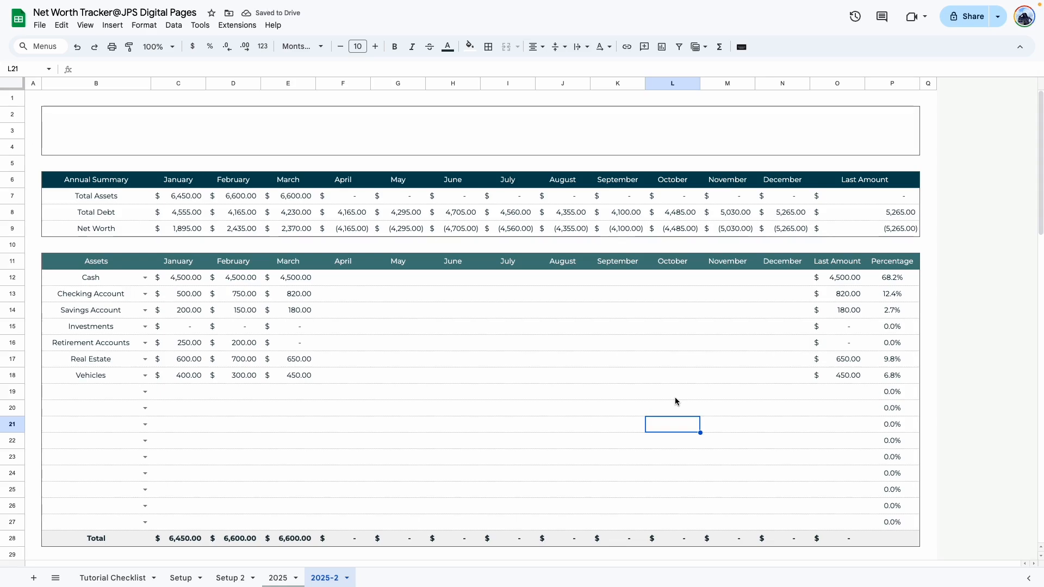
- Clear the April through December amounts of all listed debts in F31:N39
{"action": "scroll", "coordinate": [679, 386], "scroll_direction": "down", "scroll_amount": 1}
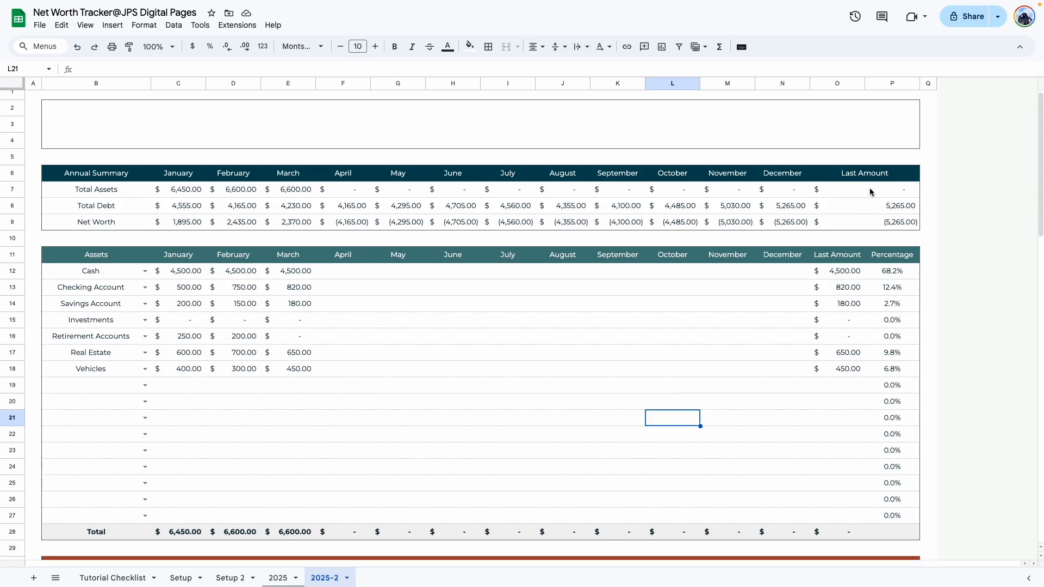
{"action": "scroll", "coordinate": [777, 305], "scroll_direction": "down", "scroll_amount": 6}
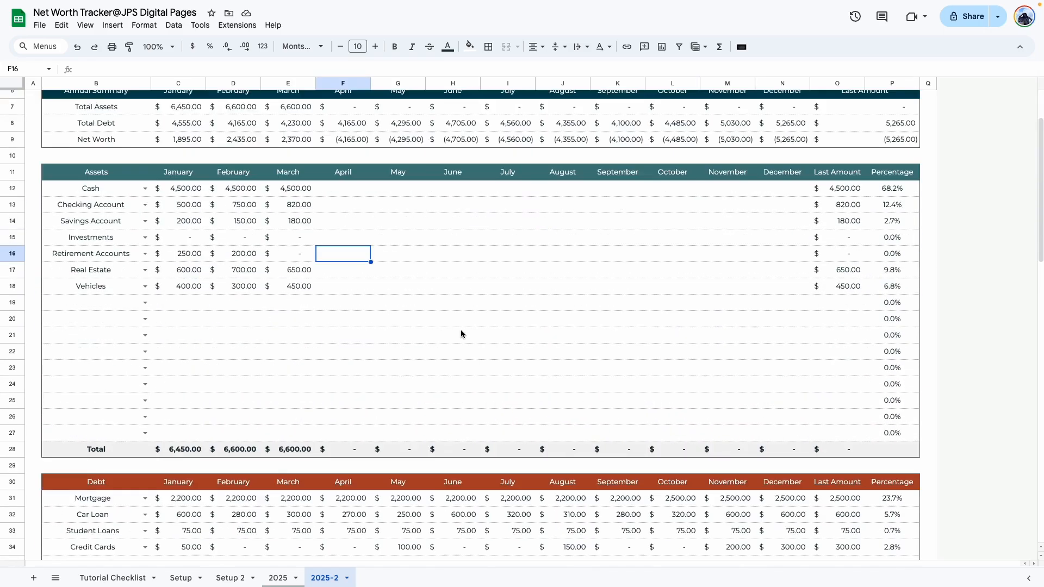
{"action": "scroll", "coordinate": [461, 334], "scroll_direction": "down", "scroll_amount": 5}
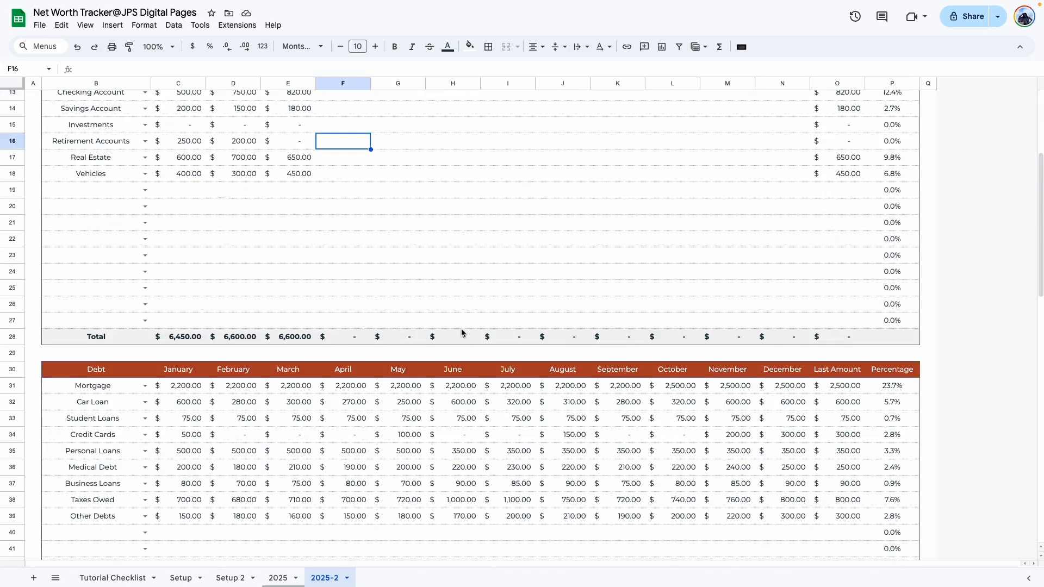
{"action": "left_click_drag", "start_coordinate": [351, 275], "coordinate": [750, 402]}
{"action": "key", "text": "Delete"}
{"action": "left_click", "coordinate": [689, 481]}
- Examine the Last Amount formulas for Total Assets in O7 and the asset total in O28
{"action": "scroll", "coordinate": [685, 326], "scroll_direction": "up", "scroll_amount": 4}
{"action": "scroll", "coordinate": [684, 326], "scroll_direction": "up", "scroll_amount": 2}
{"action": "scroll", "coordinate": [867, 154], "scroll_direction": "down", "scroll_amount": 3}
{"action": "scroll", "coordinate": [853, 218], "scroll_direction": "up", "scroll_amount": 3}
{"action": "scroll", "coordinate": [876, 219], "scroll_direction": "up", "scroll_amount": 2}
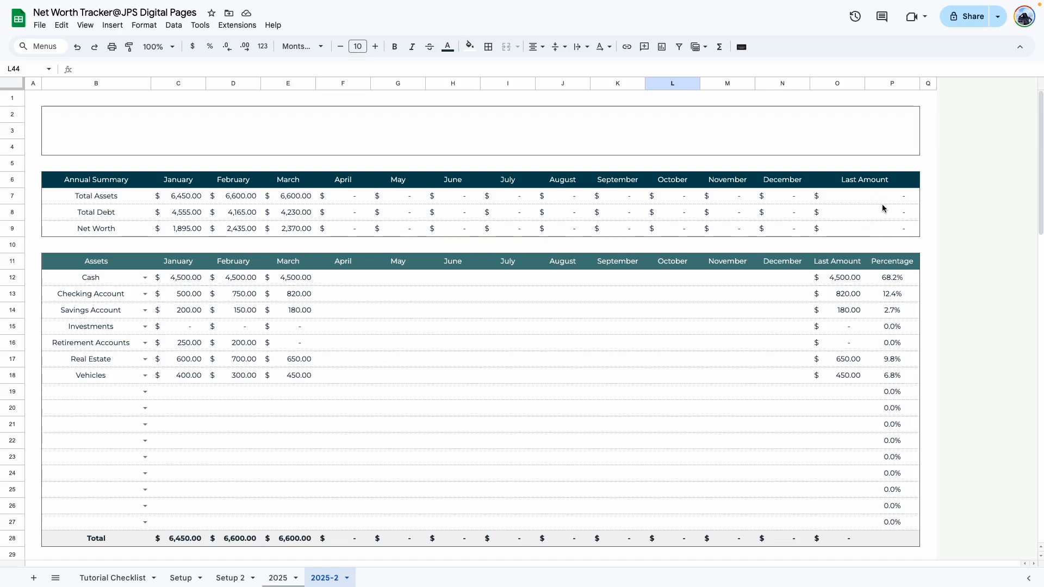
{"action": "left_click", "coordinate": [883, 200]}
{"action": "scroll", "coordinate": [849, 421], "scroll_direction": "down", "scroll_amount": 3}
{"action": "scroll", "coordinate": [848, 422], "scroll_direction": "down", "scroll_amount": 2}
{"action": "left_click", "coordinate": [849, 412]}
{"action": "scroll", "coordinate": [838, 394], "scroll_direction": "down", "scroll_amount": 1}
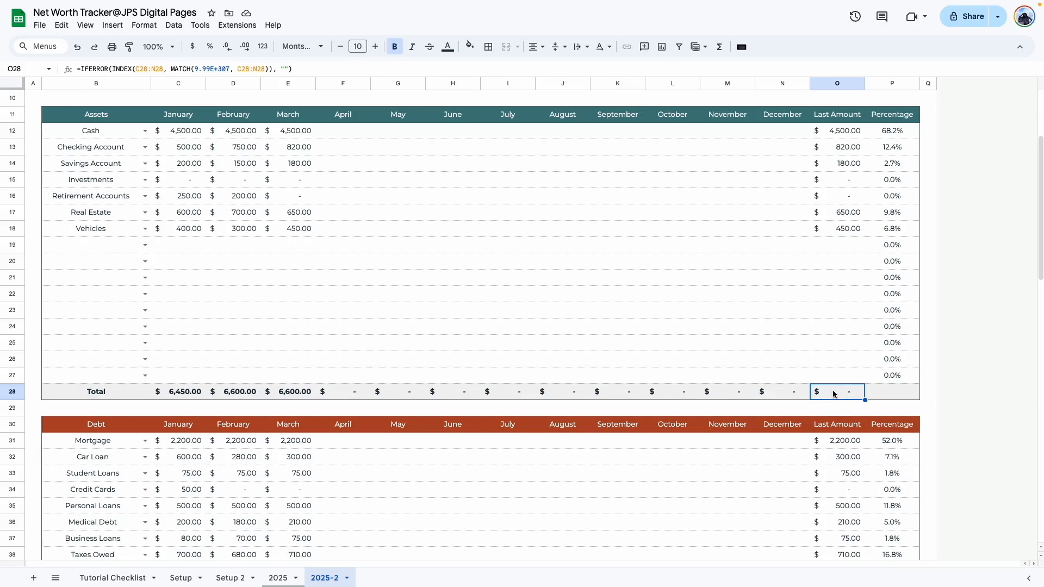
- Replace the asset table's Last Amount total in O28 with =sum(O12:O27) by extending December's total formula
{"action": "left_click", "coordinate": [790, 392]}
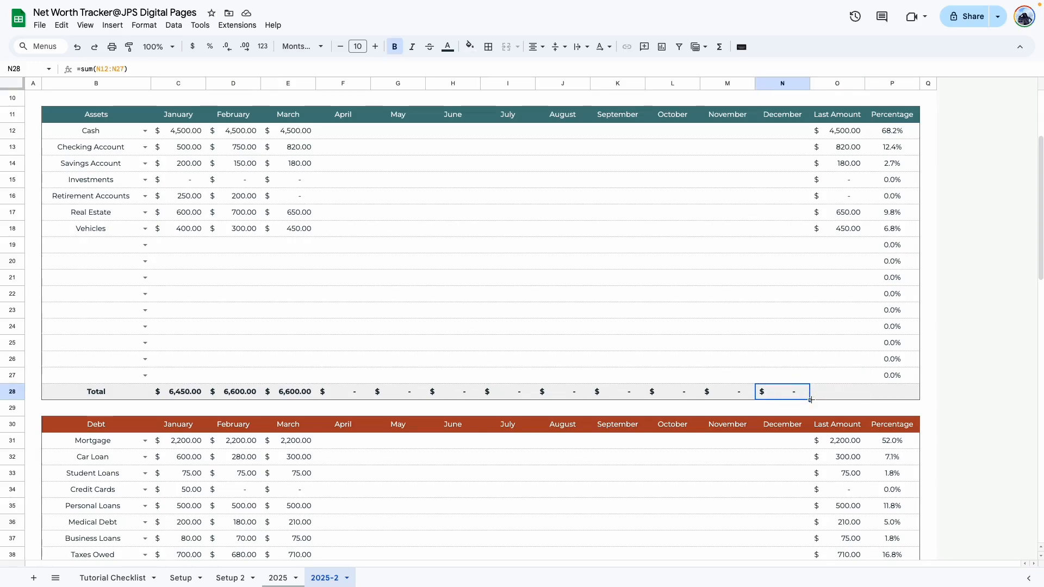
{"action": "left_click_drag", "start_coordinate": [831, 399], "coordinate": [835, 399]}
{"action": "left_click", "coordinate": [830, 364]}
{"action": "double_click", "coordinate": [841, 390]}
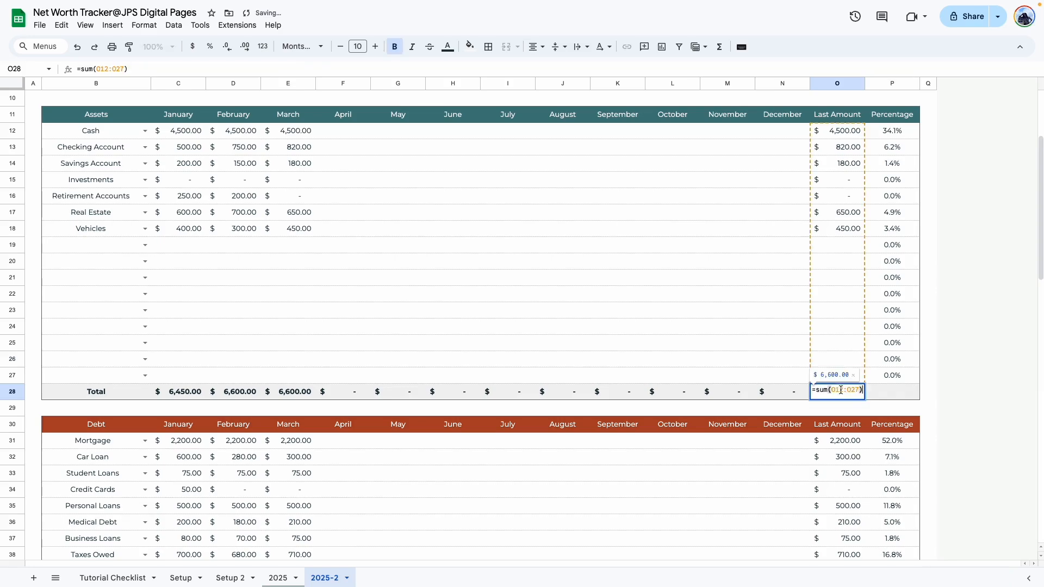
{"action": "key", "text": "Return"}
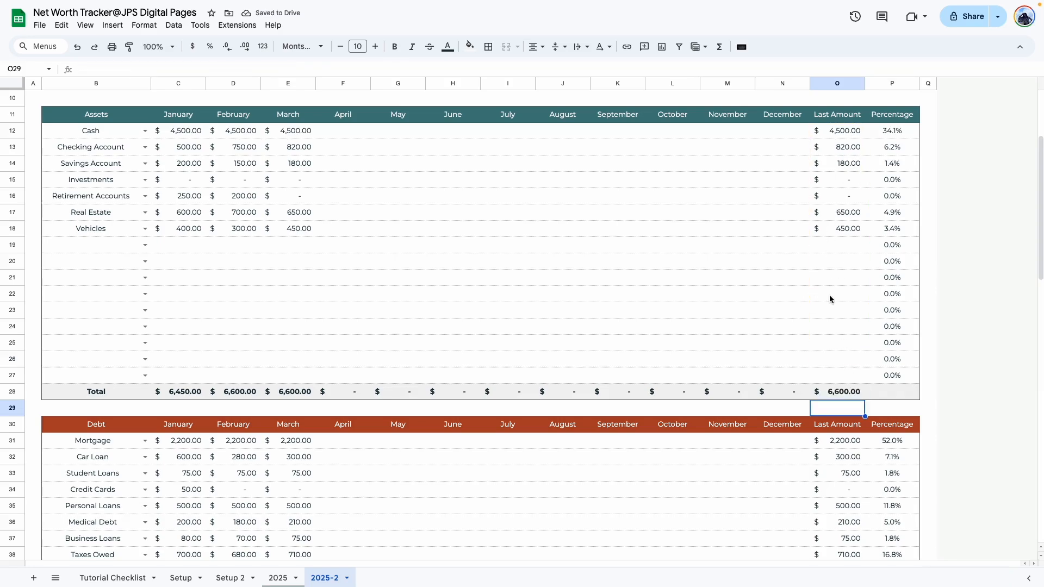
{"action": "left_click", "coordinate": [786, 307]}
- Replace the debt table's Last Amount total in O47 with =sum(O31:O46) by extending December's total formula
{"action": "scroll", "coordinate": [785, 308], "scroll_direction": "down", "scroll_amount": 5}
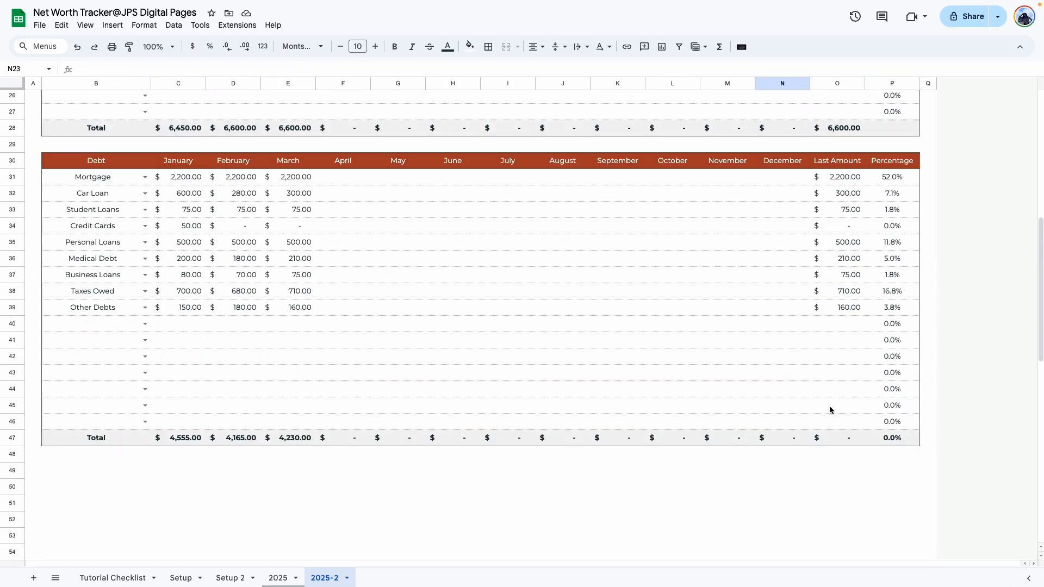
{"action": "left_click", "coordinate": [841, 437]}
{"action": "key", "text": "Delete"}
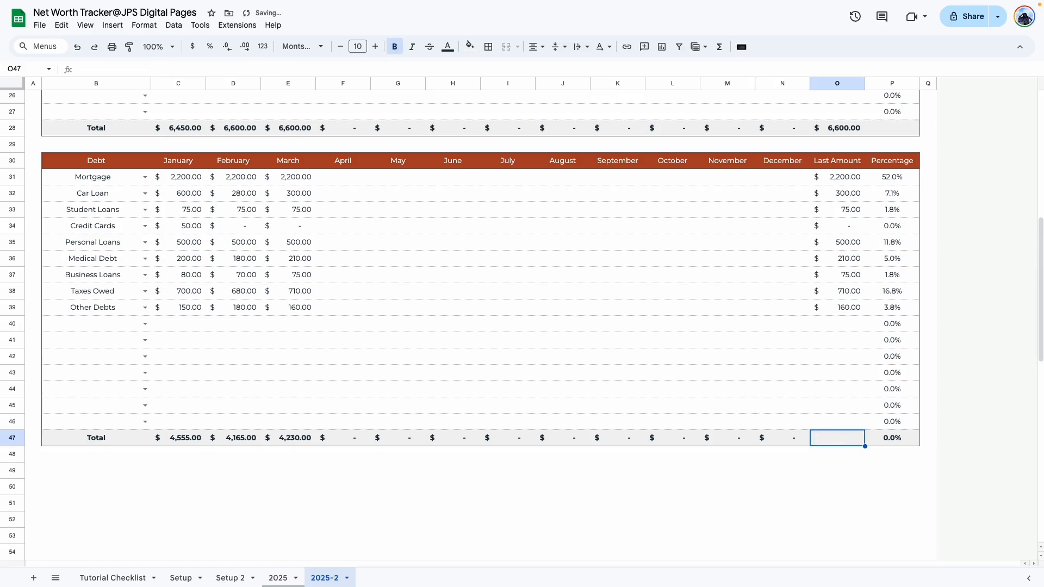
{"action": "left_click", "coordinate": [782, 443]}
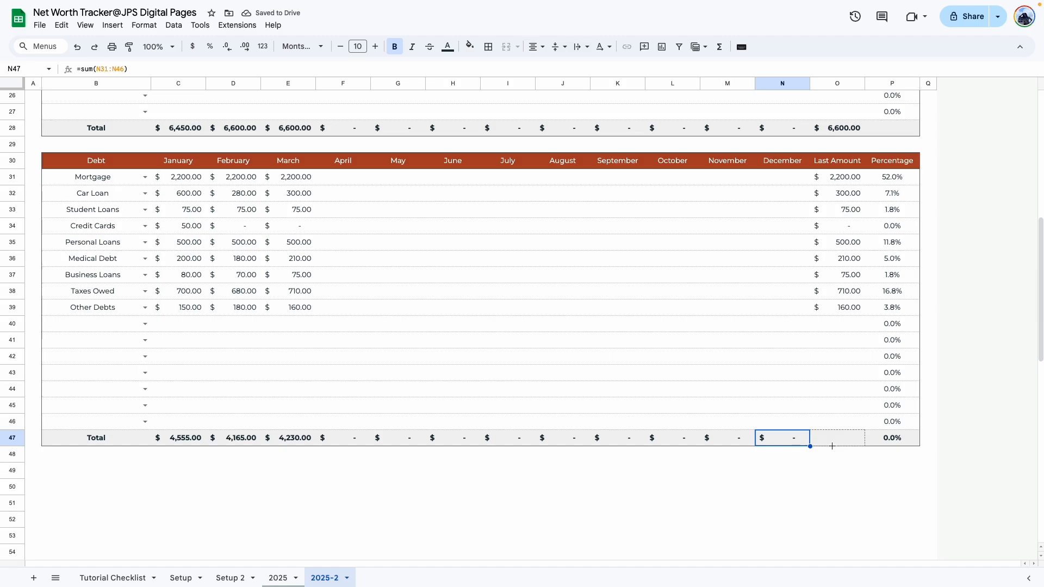
{"action": "left_click_drag", "start_coordinate": [832, 445], "coordinate": [832, 443]}
{"action": "left_click", "coordinate": [832, 492]}
{"action": "left_click", "coordinate": [848, 435]}
- Check the Last Amount cells O7:P9 in the Annual Summary, including the Net Worth formula in O9
{"action": "scroll", "coordinate": [846, 415], "scroll_direction": "up", "scroll_amount": 10}
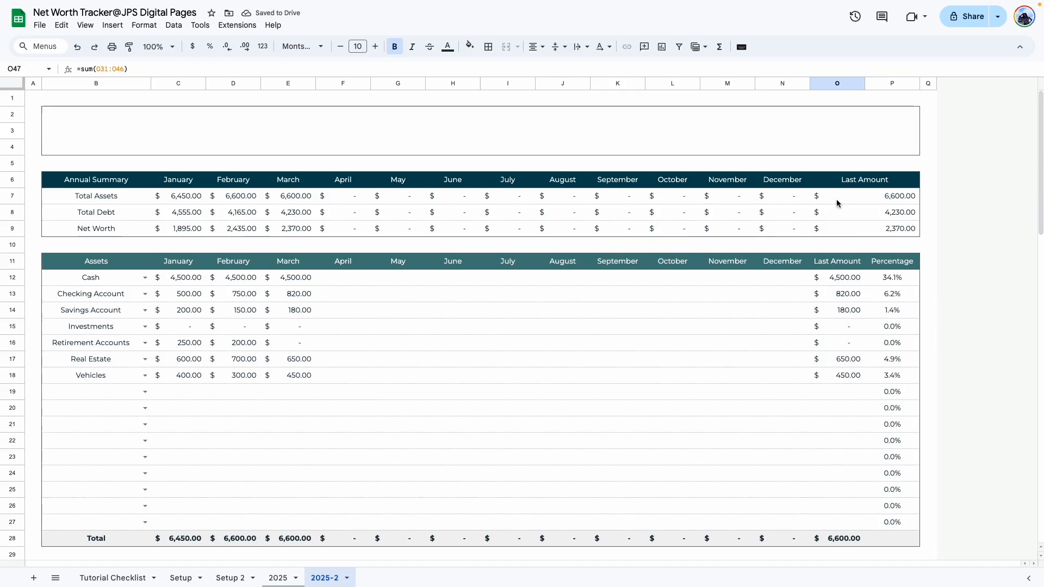
{"action": "left_click_drag", "start_coordinate": [894, 198], "coordinate": [867, 229]}
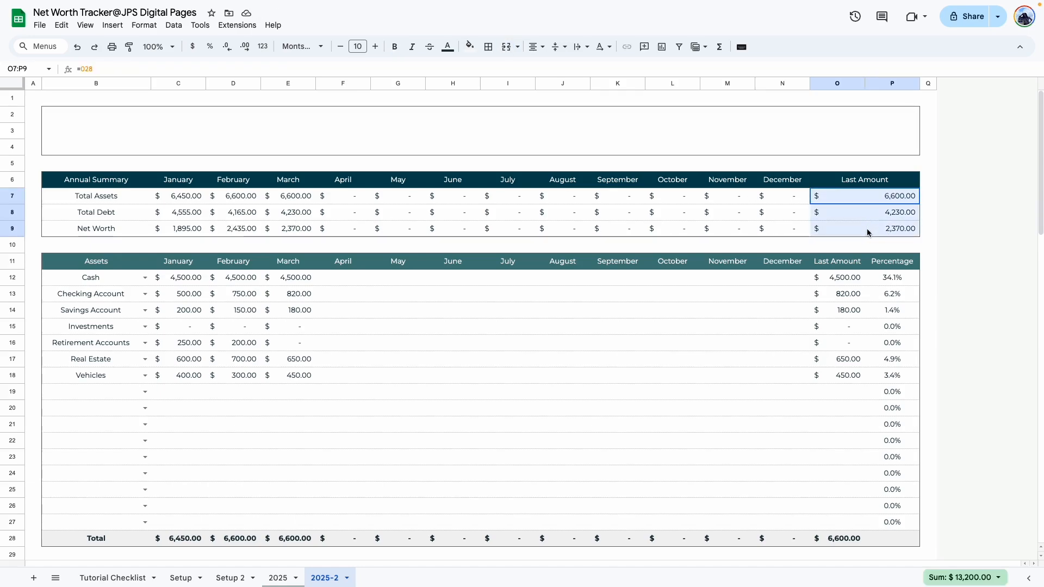
{"action": "left_click", "coordinate": [842, 233]}
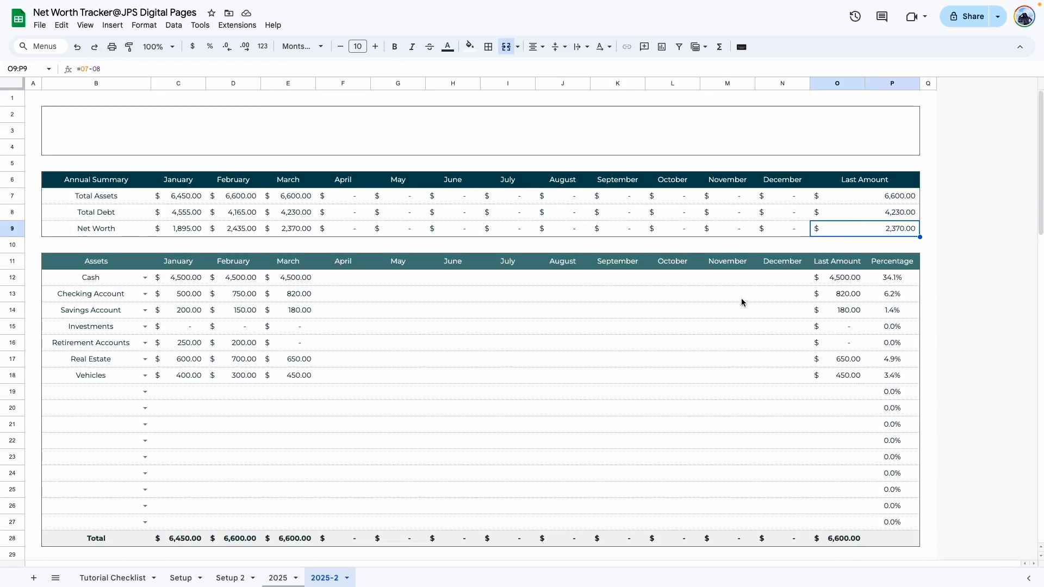
{"action": "scroll", "coordinate": [718, 294], "scroll_direction": "down", "scroll_amount": 5}
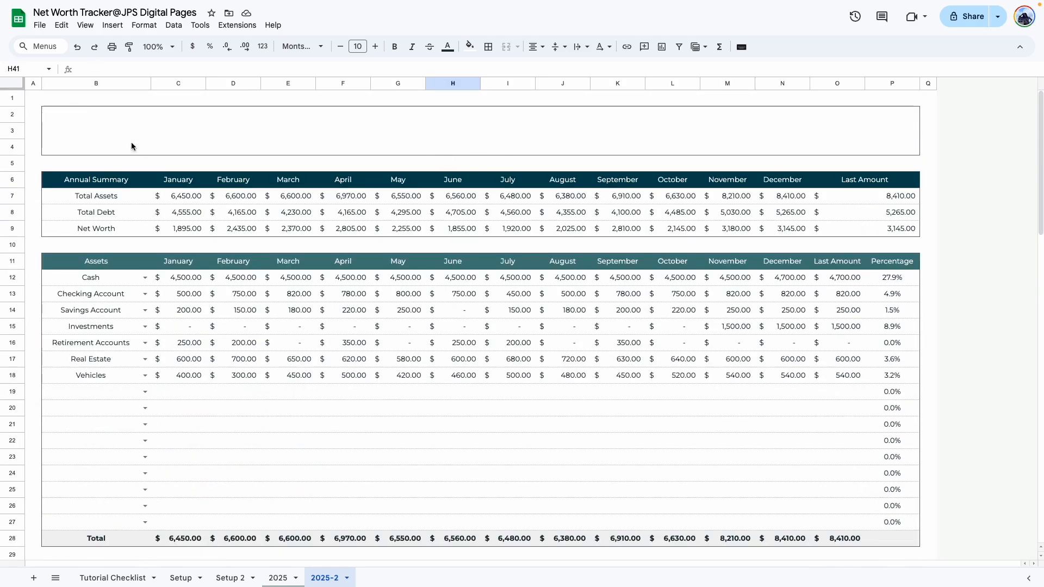
- Switch to the 2025 sheet and examine the six header labels in row 3, from Total Asset to Net worth Growth
{"action": "left_click", "coordinate": [278, 577]}
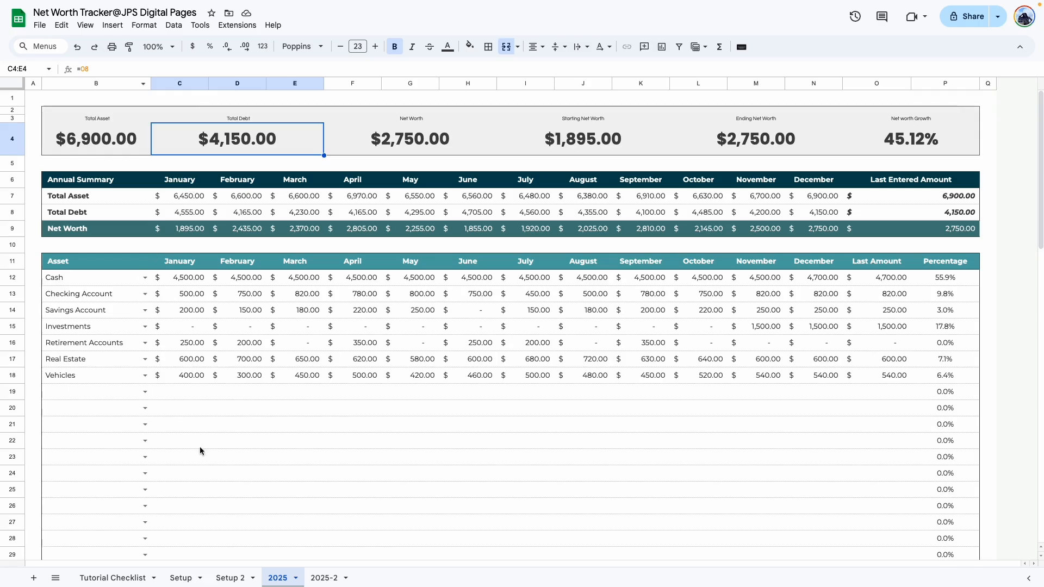
{"action": "left_click", "coordinate": [105, 119]}
{"action": "left_click", "coordinate": [244, 119]}
{"action": "left_click", "coordinate": [413, 119]}
{"action": "left_click", "coordinate": [591, 119]}
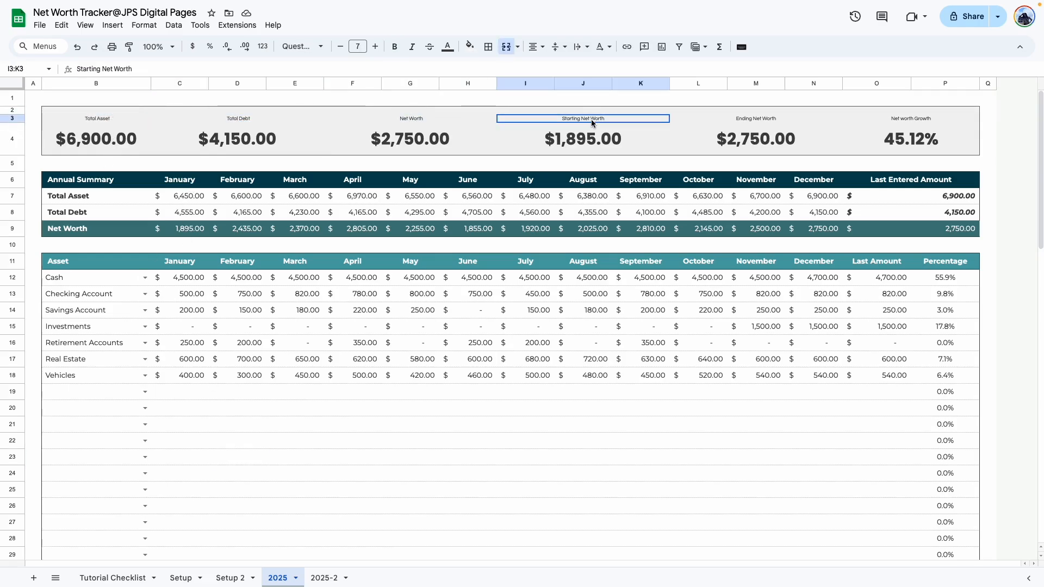
{"action": "left_click", "coordinate": [775, 116]}
{"action": "left_click", "coordinate": [937, 118]}
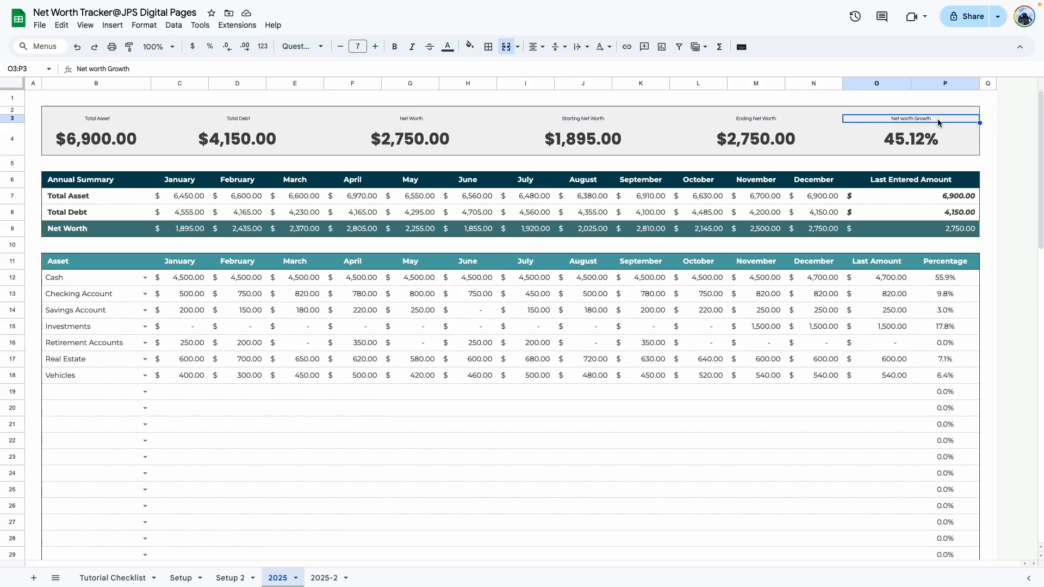
- Copy the header labels B3:P3 from the 2025 sheet into row 3 of the 2025-2 sheet as values only
{"action": "left_click", "coordinate": [238, 358]}
{"action": "left_click_drag", "start_coordinate": [93, 120], "coordinate": [908, 122]}
{"action": "key", "text": "super+c"}
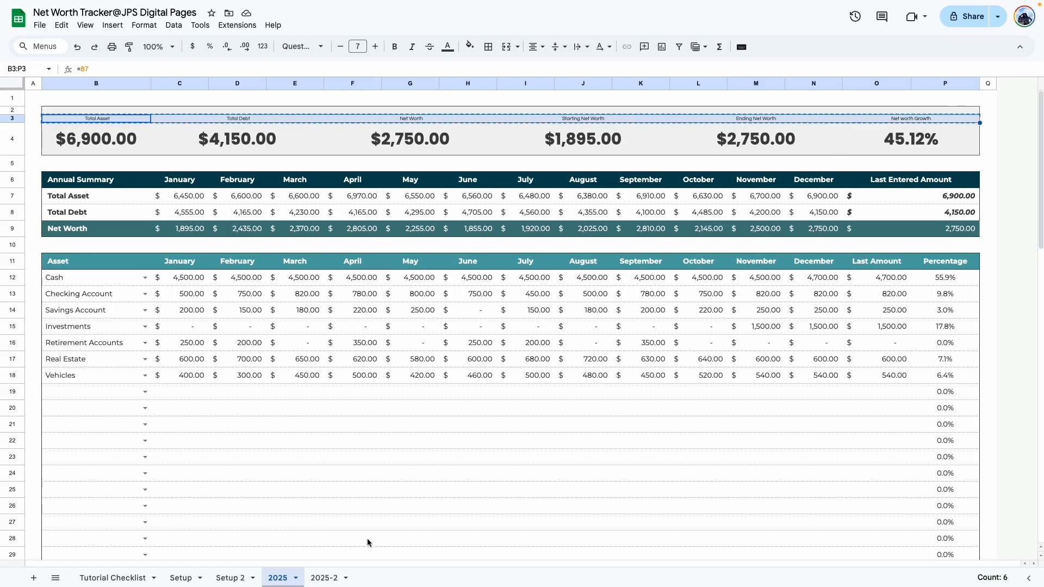
{"action": "left_click", "coordinate": [325, 577]}
{"action": "right_click", "coordinate": [96, 131]}
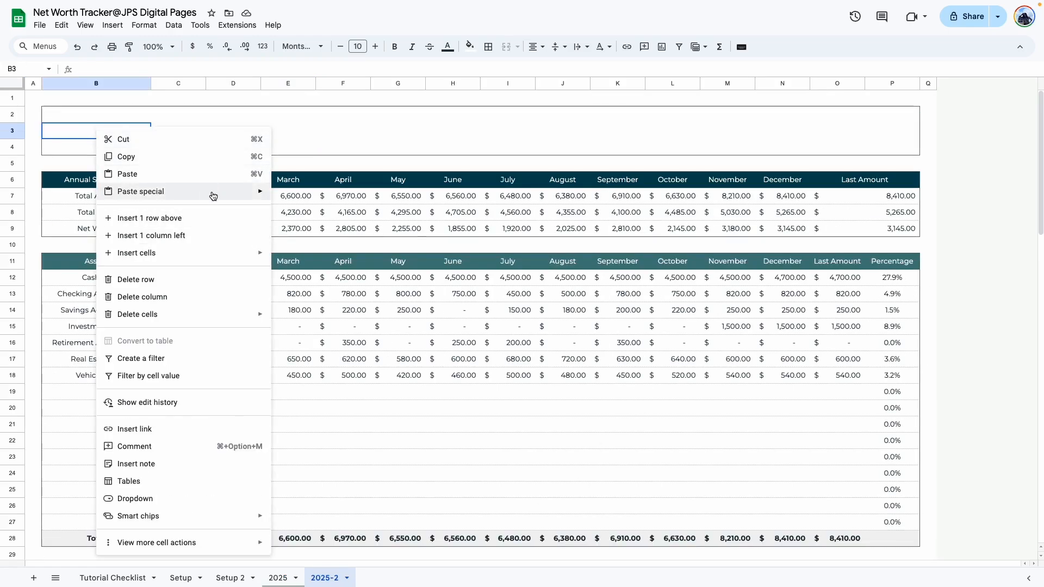
{"action": "mouse_move", "coordinate": [220, 193]}
{"action": "left_click", "coordinate": [336, 197]}
{"action": "left_click", "coordinate": [394, 144]}
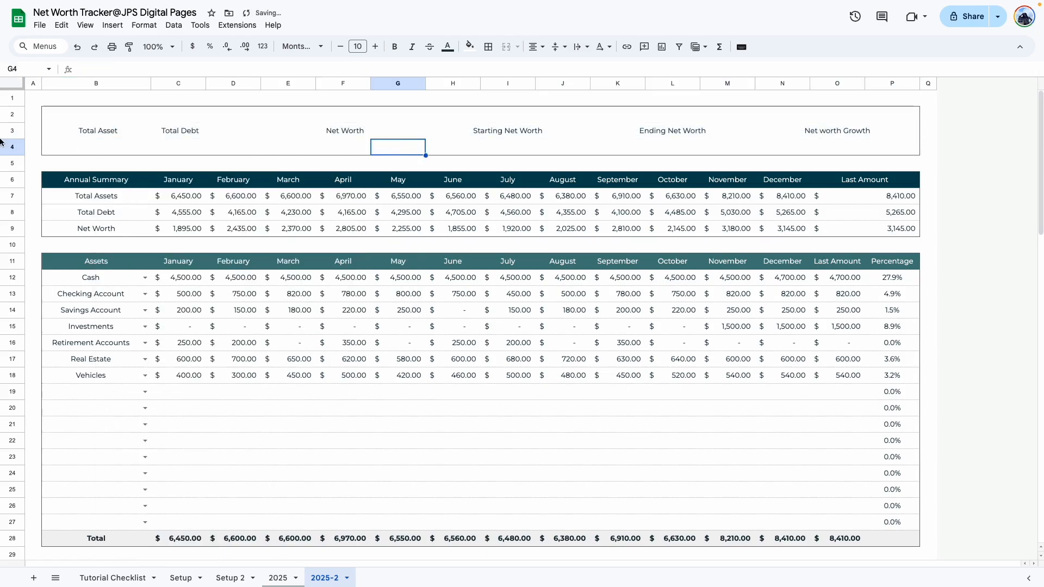
- Resize rows 2 and 3 of the header block to a height of 15 pixels
{"action": "left_click", "coordinate": [99, 142]}
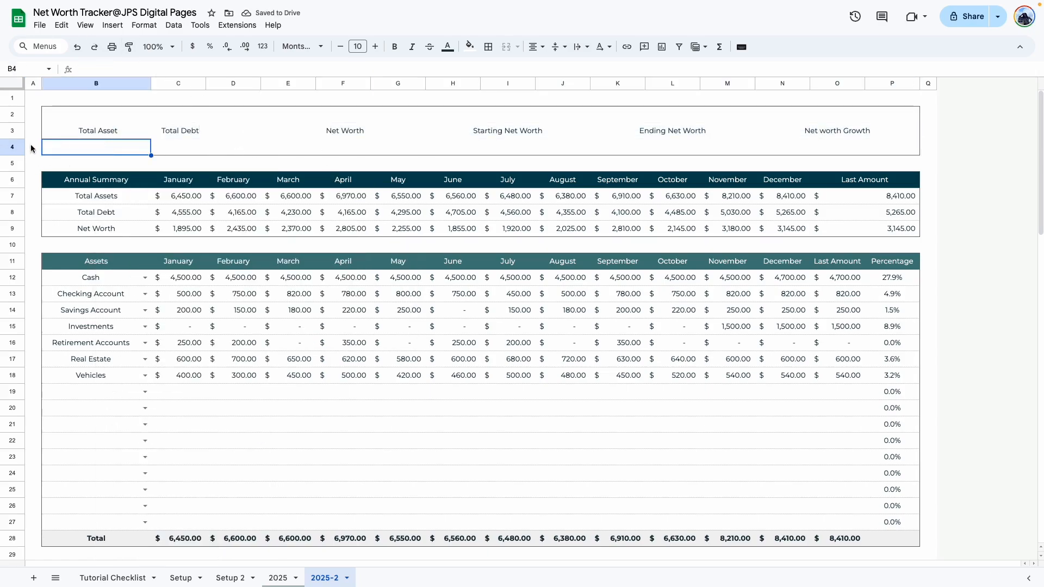
{"action": "key", "text": "Up"}
{"action": "left_click_drag", "start_coordinate": [11, 115], "coordinate": [12, 131]}
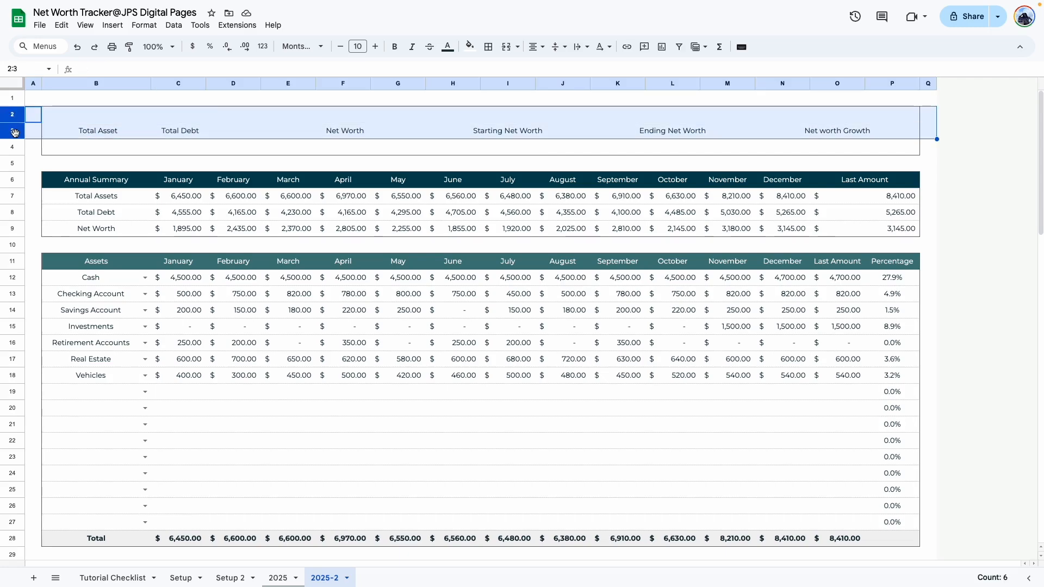
{"action": "right_click", "coordinate": [12, 132]}
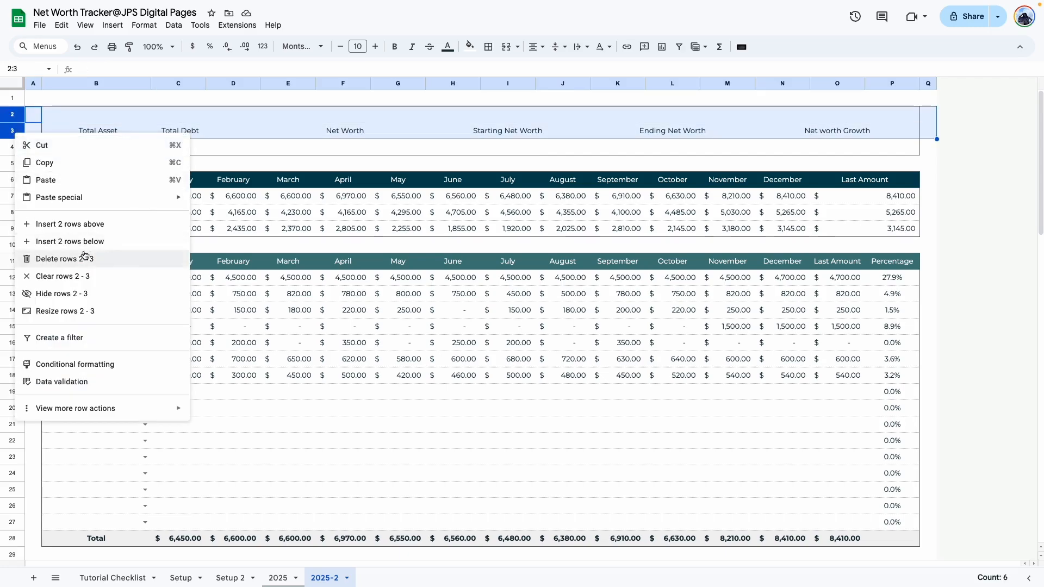
{"action": "left_click", "coordinate": [79, 310]}
{"action": "type", "text": "1"}
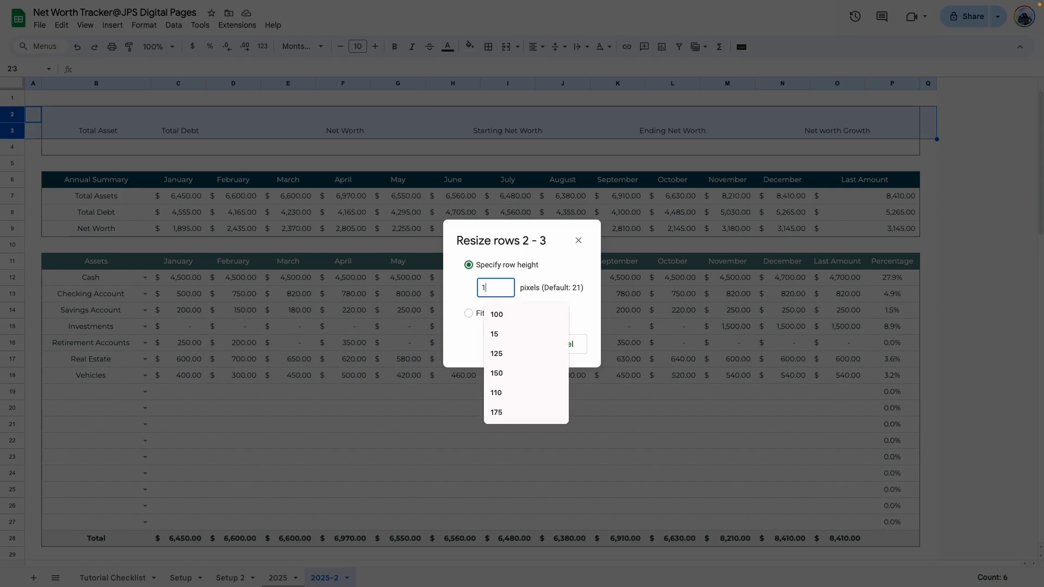
{"action": "type", "text": "5"}
{"action": "key", "text": "Return"}
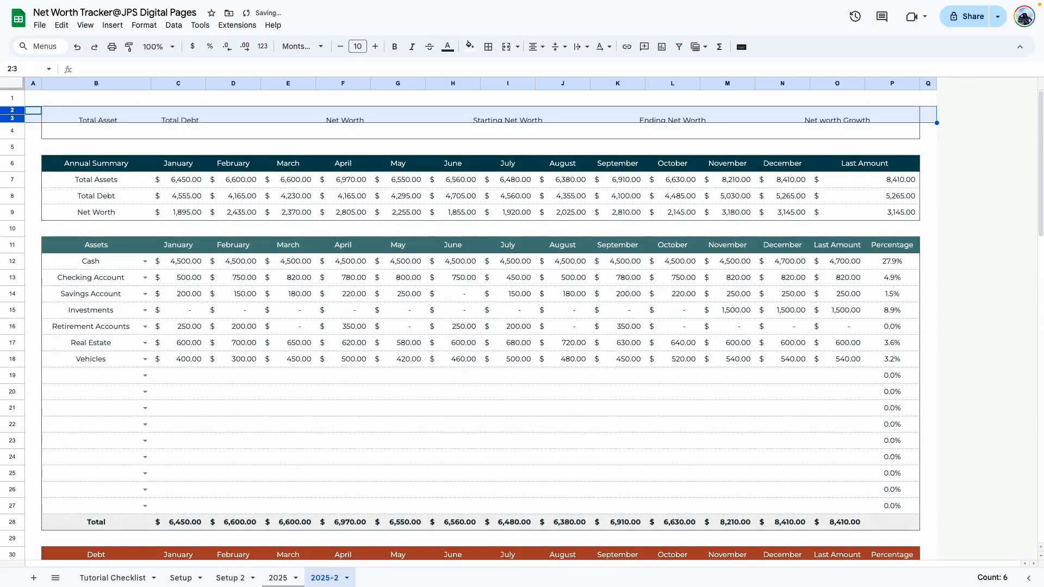
- Resize row 4 beneath the header labels to a height of 60 pixels
{"action": "left_click", "coordinate": [54, 134]}
{"action": "left_click", "coordinate": [5, 132]}
{"action": "right_click", "coordinate": [8, 131]}
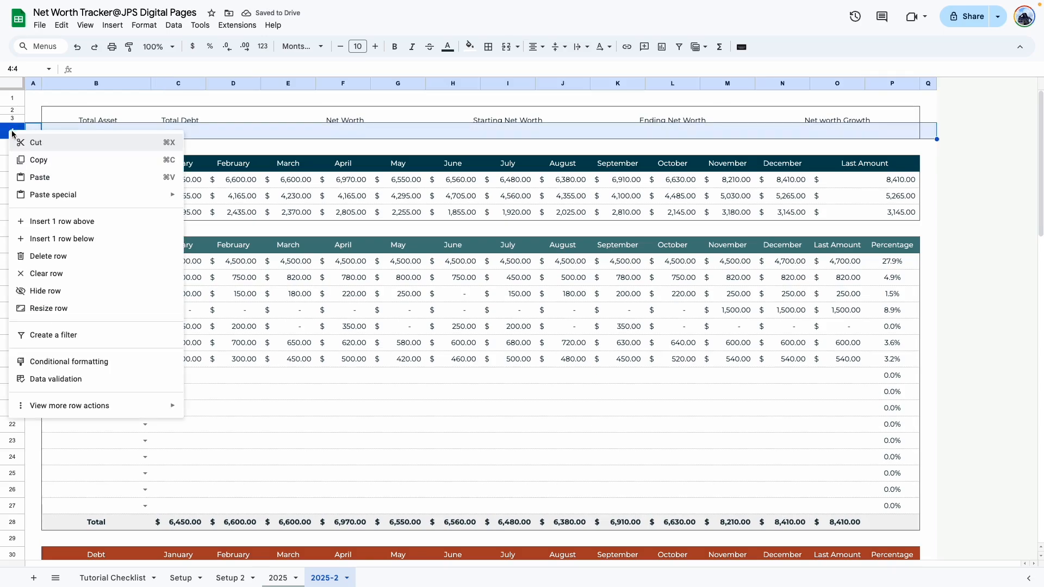
{"action": "left_click", "coordinate": [48, 308]}
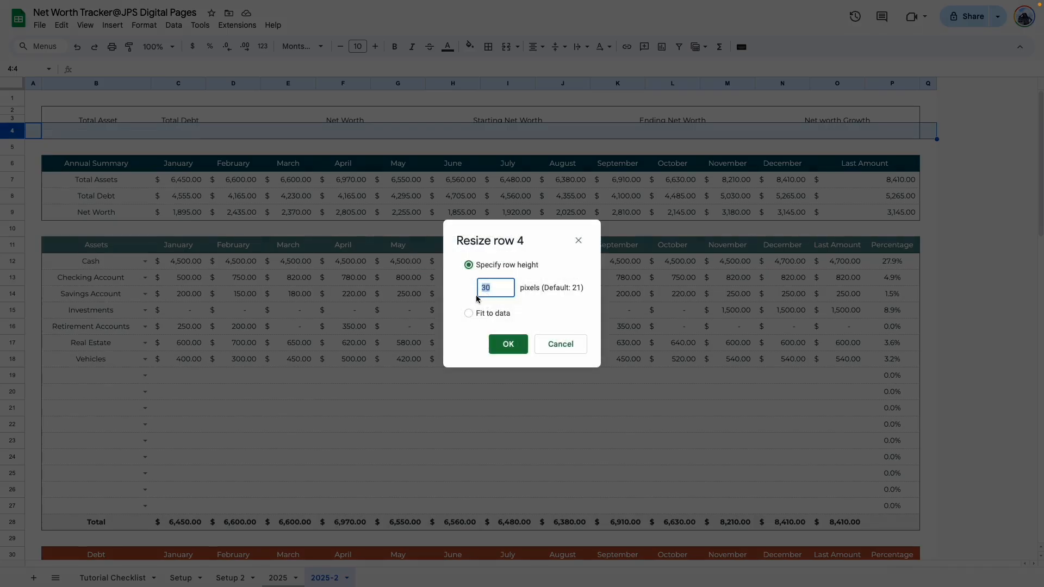
{"action": "type", "text": "60"}
{"action": "key", "text": "Return"}
{"action": "left_click", "coordinate": [76, 162]}
- Reduce the font size of the header labels in B3:P3 to 8
{"action": "left_click_drag", "start_coordinate": [72, 120], "coordinate": [897, 120]}
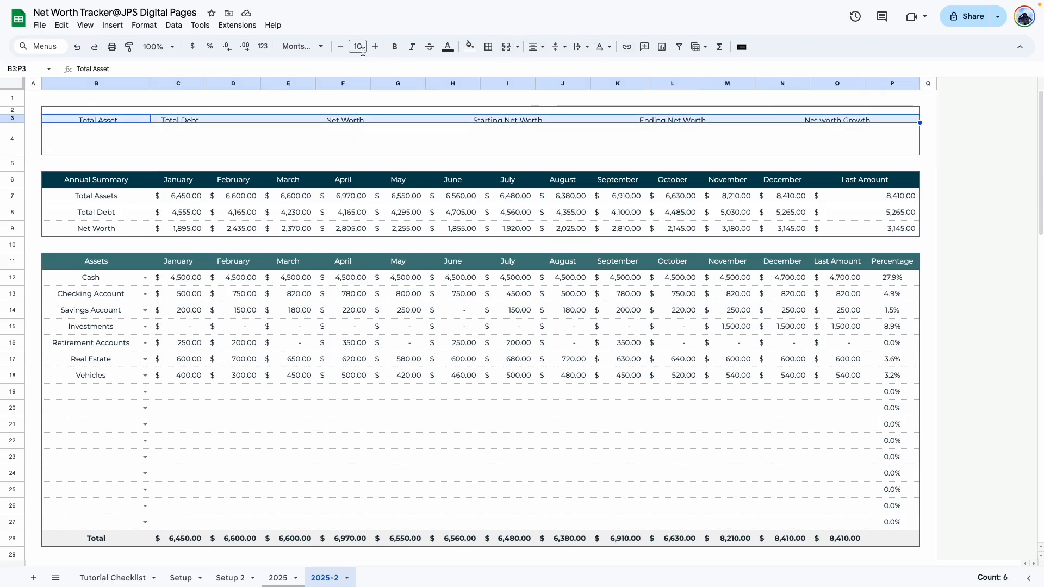
{"action": "left_click", "coordinate": [341, 47]}
{"action": "left_click", "coordinate": [342, 47]}
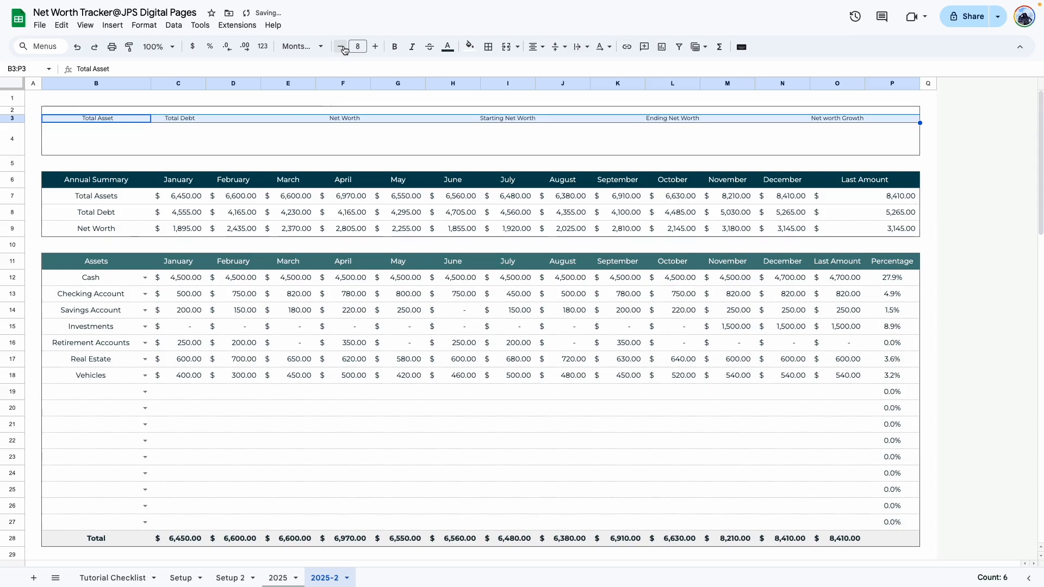
{"action": "left_click", "coordinate": [128, 135]}
{"action": "left_click", "coordinate": [235, 120]}
{"action": "left_click", "coordinate": [339, 113]}
{"action": "left_click", "coordinate": [551, 120]}
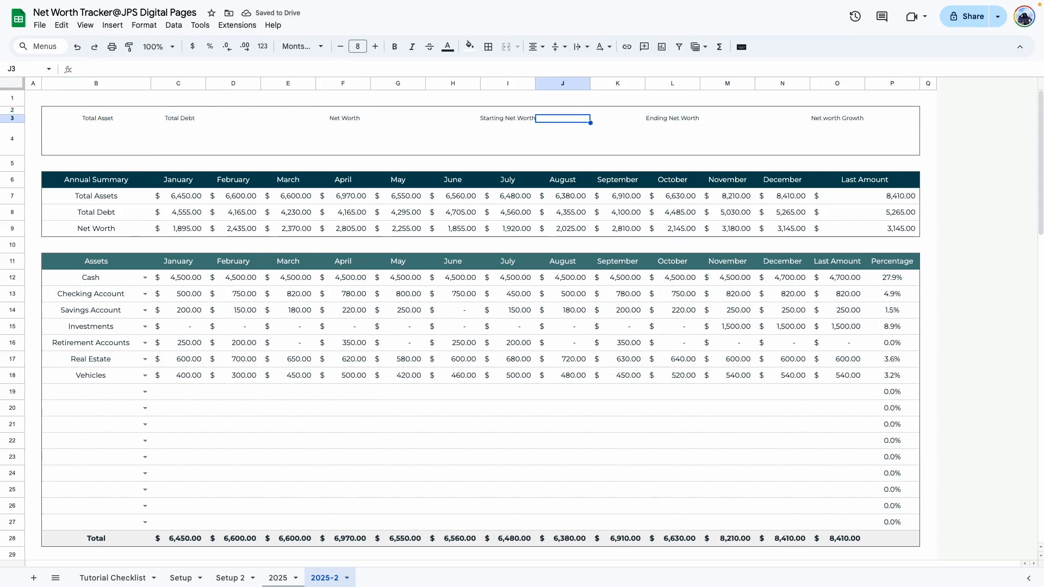
- Merge the header label cells in row 3 as C3:E3, F3:H3, I3:K3, L3:N3 and O3:P3
{"action": "left_click", "coordinate": [234, 139]}
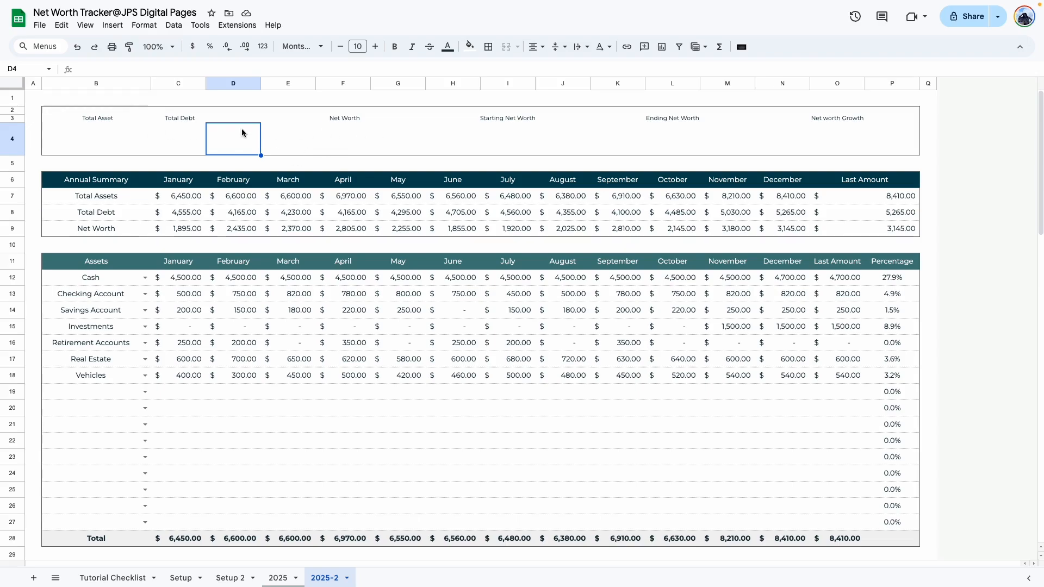
{"action": "left_click_drag", "start_coordinate": [171, 119], "coordinate": [285, 120]}
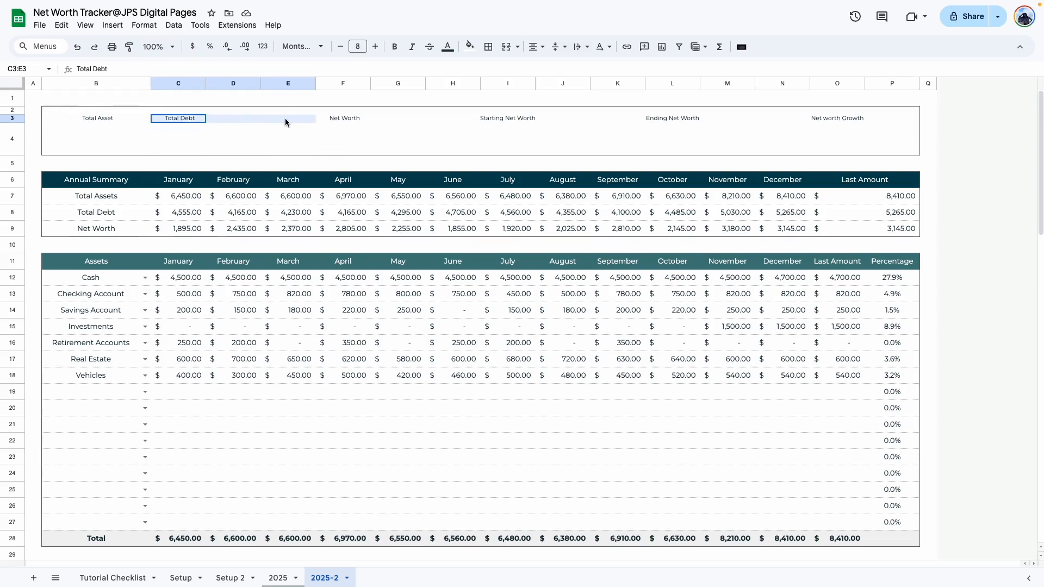
{"action": "left_click", "coordinate": [506, 46]}
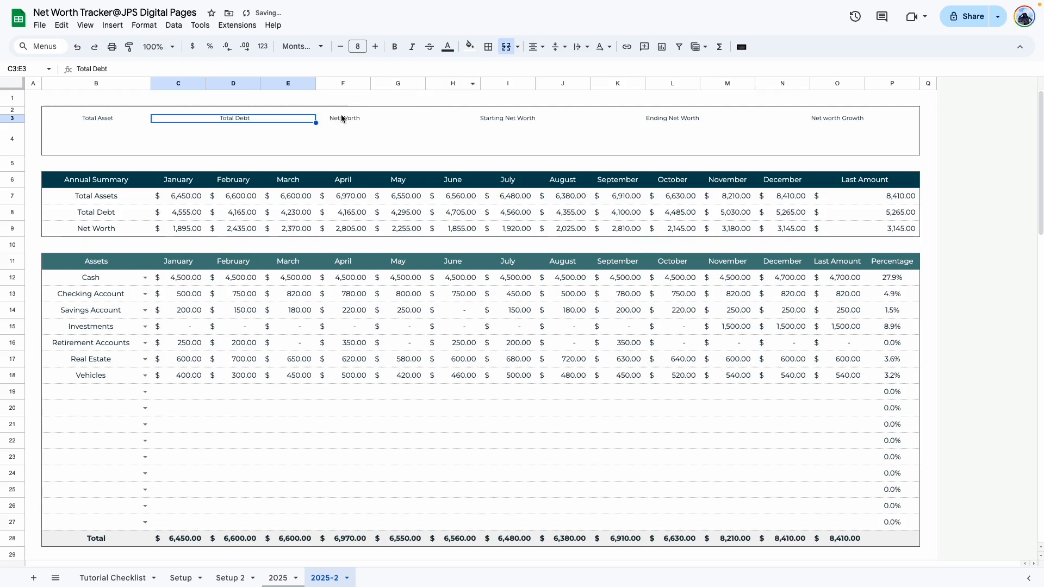
{"action": "left_click_drag", "start_coordinate": [342, 117], "coordinate": [478, 118]}
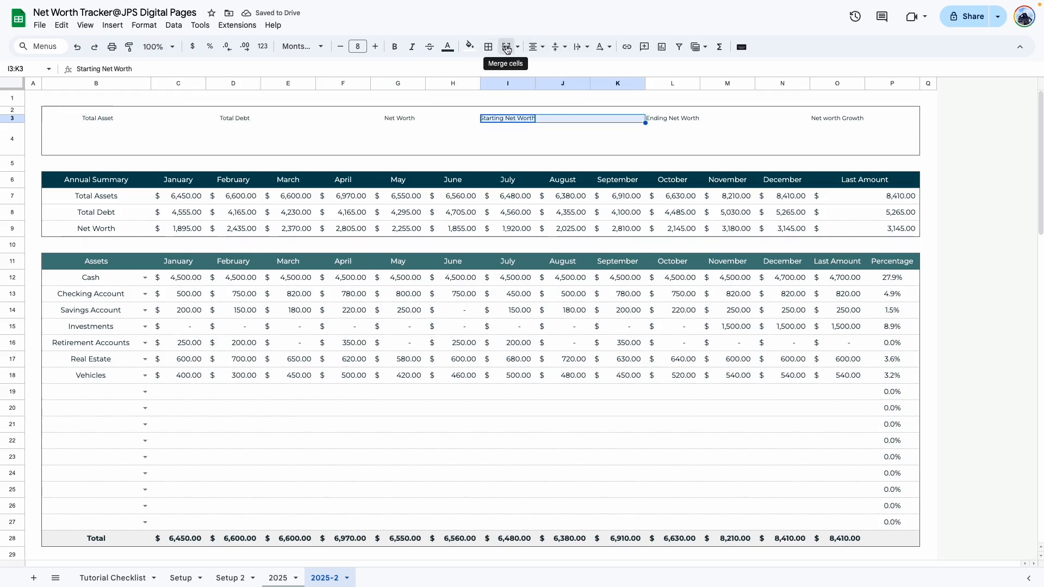
{"action": "left_click", "coordinate": [506, 46]}
{"action": "left_click_drag", "start_coordinate": [658, 119], "coordinate": [750, 119]}
{"action": "left_click", "coordinate": [728, 149]}
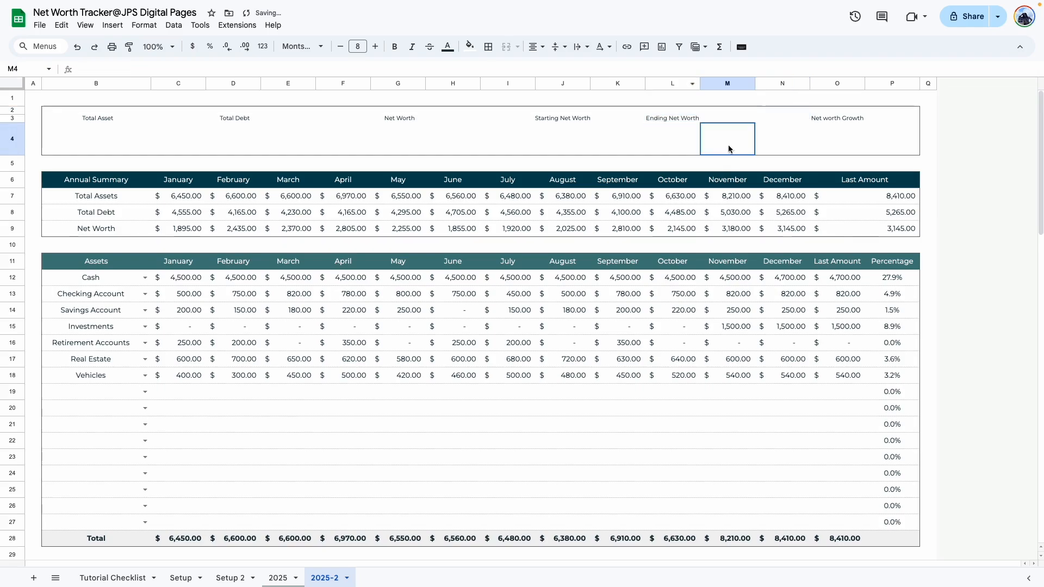
{"action": "left_click_drag", "start_coordinate": [660, 117], "coordinate": [812, 116]}
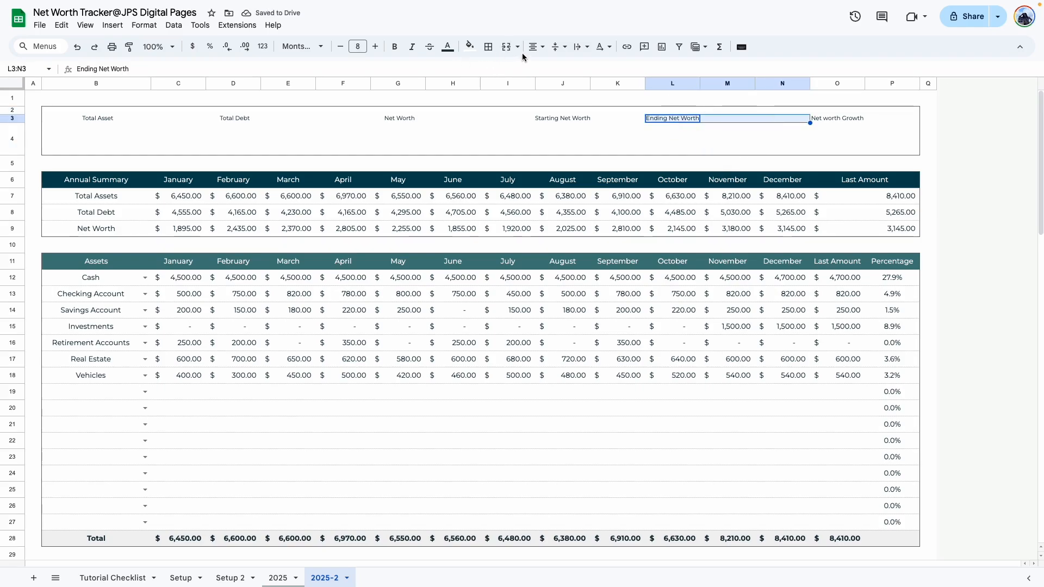
{"action": "left_click", "coordinate": [506, 46]}
{"action": "left_click_drag", "start_coordinate": [822, 119], "coordinate": [883, 117]}
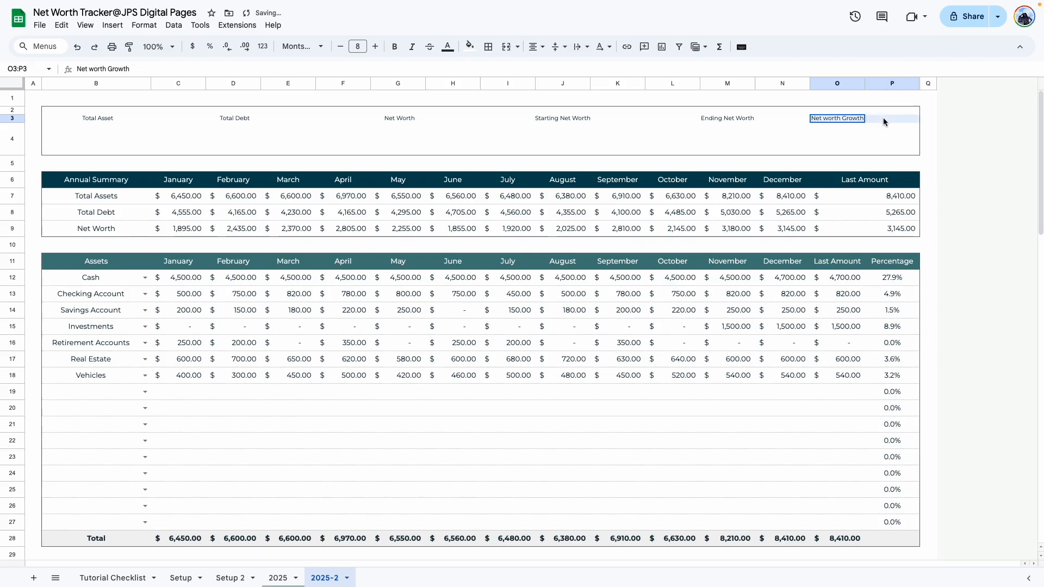
{"action": "left_click", "coordinate": [507, 46]}
- Merge C4:E4, copy its formatting to F4:H4, I4:K4 and L4:N4, and merge O4:P4 to match the labels above
{"action": "left_click", "coordinate": [288, 139]}
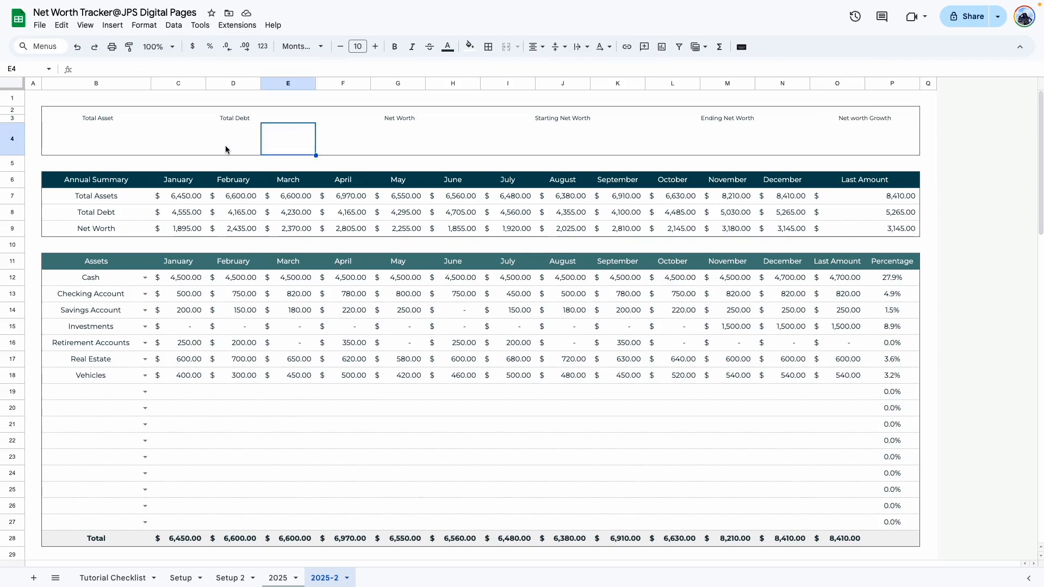
{"action": "left_click_drag", "start_coordinate": [197, 136], "coordinate": [311, 136]}
{"action": "left_click", "coordinate": [506, 46]}
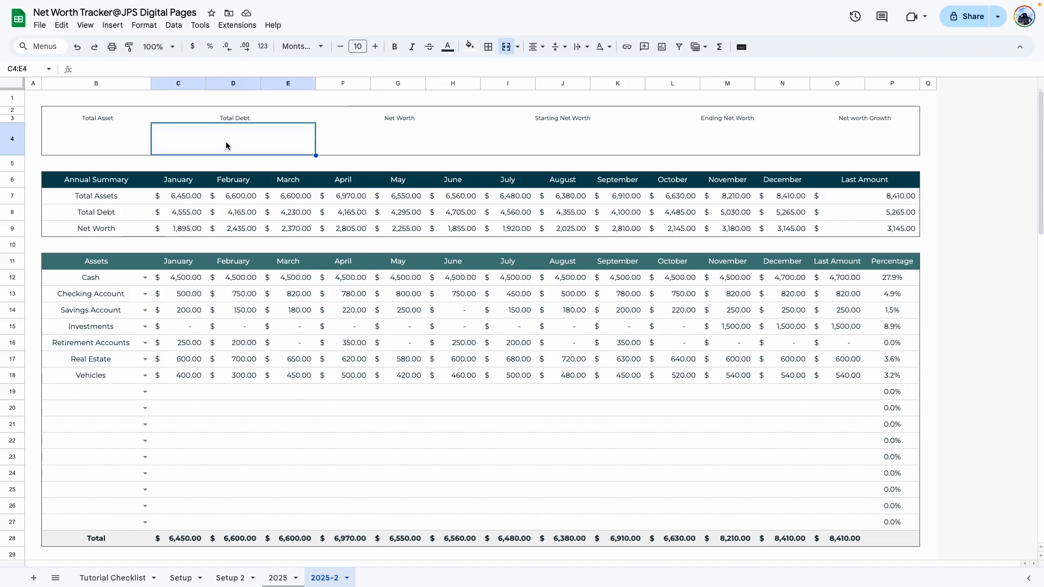
{"action": "left_click", "coordinate": [127, 48]}
{"action": "left_click", "coordinate": [328, 129]}
{"action": "left_click", "coordinate": [129, 46]}
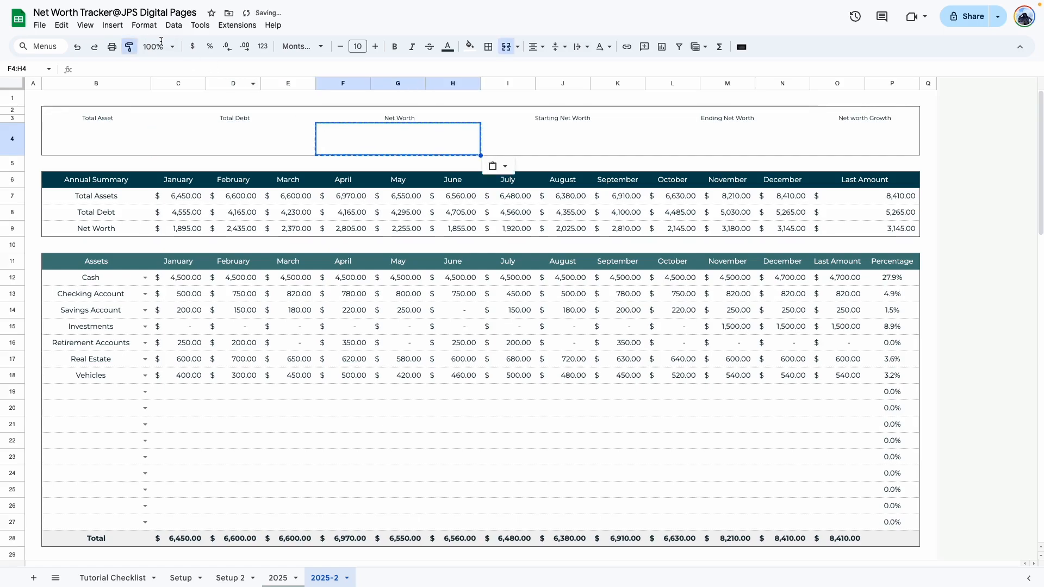
{"action": "left_click", "coordinate": [495, 130]}
{"action": "left_click", "coordinate": [129, 47]}
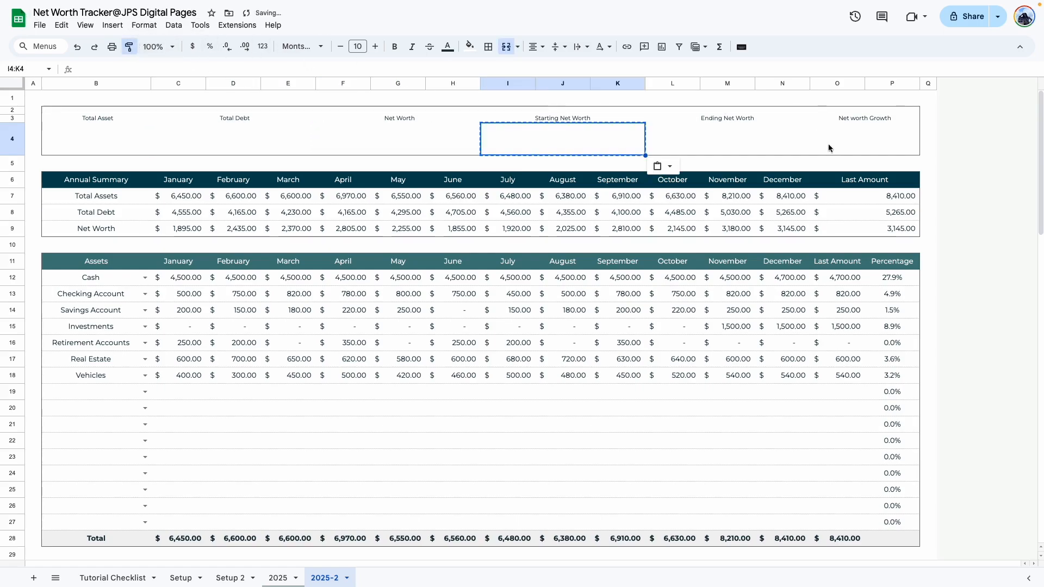
{"action": "left_click", "coordinate": [654, 138]}
{"action": "left_click_drag", "start_coordinate": [836, 143], "coordinate": [903, 138]}
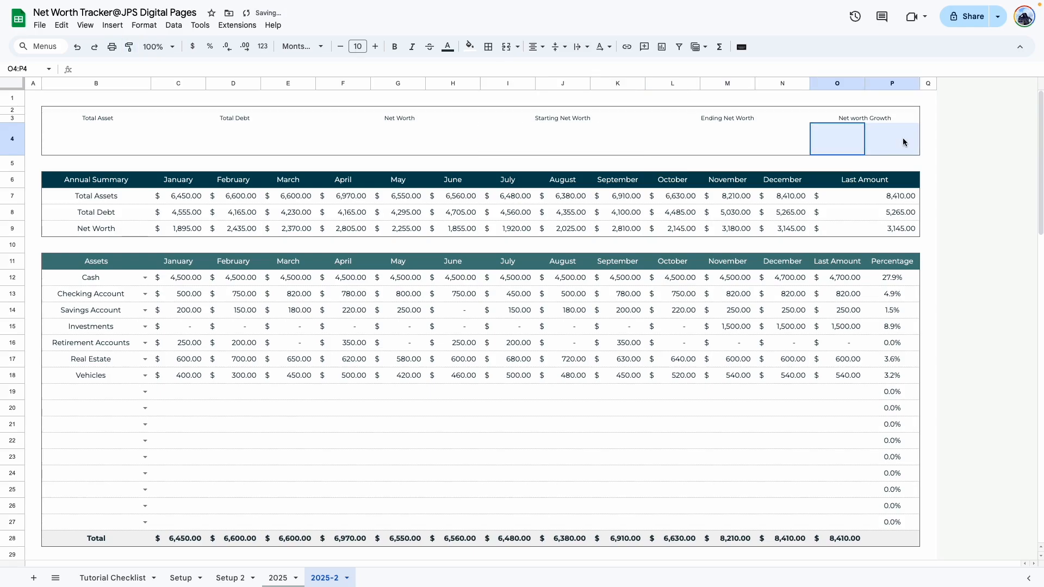
{"action": "left_click", "coordinate": [507, 47]}
{"action": "left_click", "coordinate": [868, 211]}
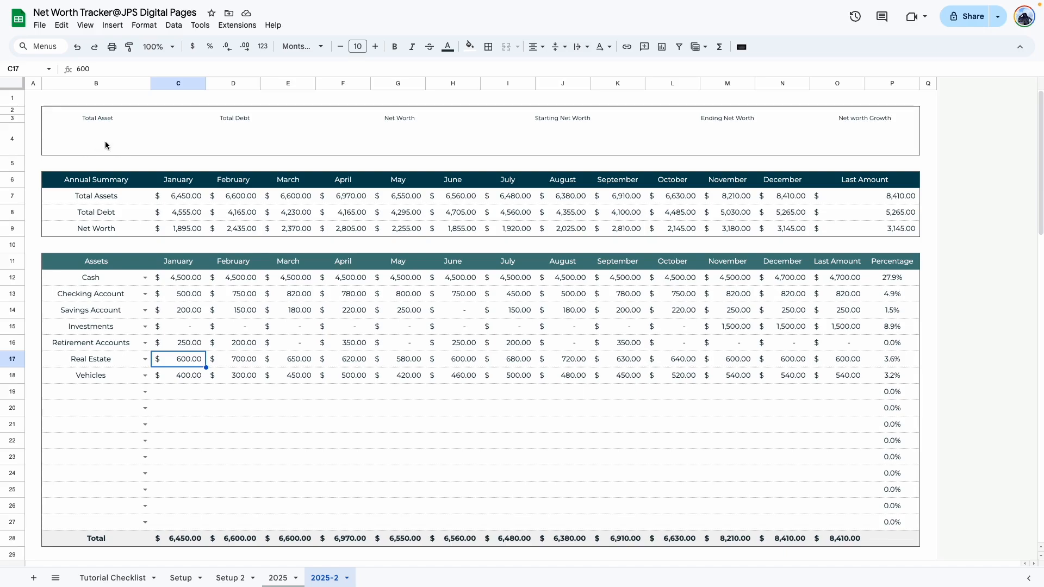
- Link the Total Asset figure in B4 to the Annual Summary's last amount with =O7
{"action": "left_click", "coordinate": [106, 143]}
{"action": "left_click", "coordinate": [895, 196]}
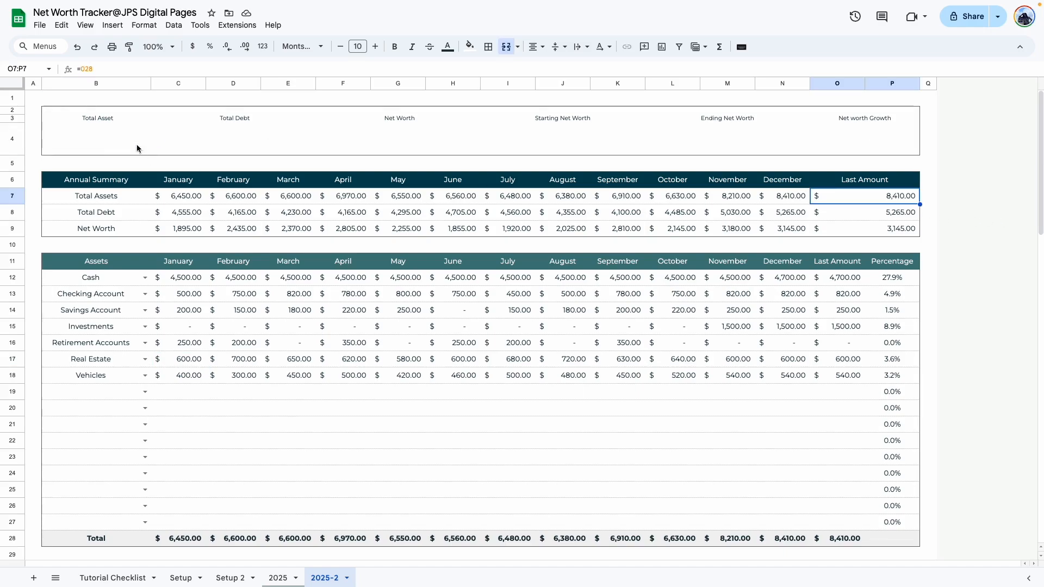
{"action": "left_click", "coordinate": [116, 141]}
{"action": "type", "text": "="}
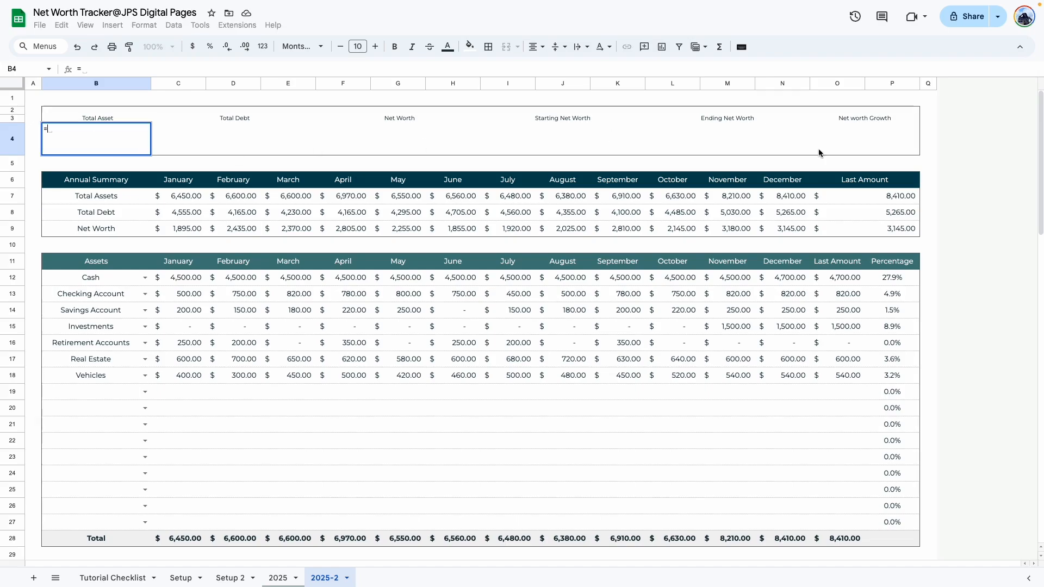
{"action": "left_click", "coordinate": [901, 197]}
{"action": "key", "text": "Return"}
- Link the Total Debt figure in C4:E4 to the Annual Summary's last amount with =O8
{"action": "left_click", "coordinate": [227, 138]}
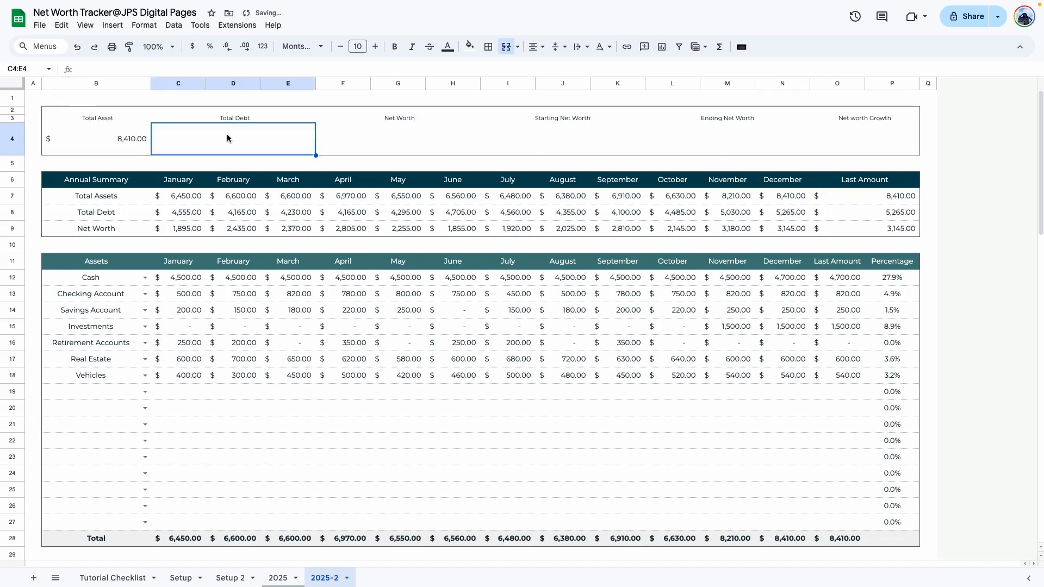
{"action": "type", "text": "="}
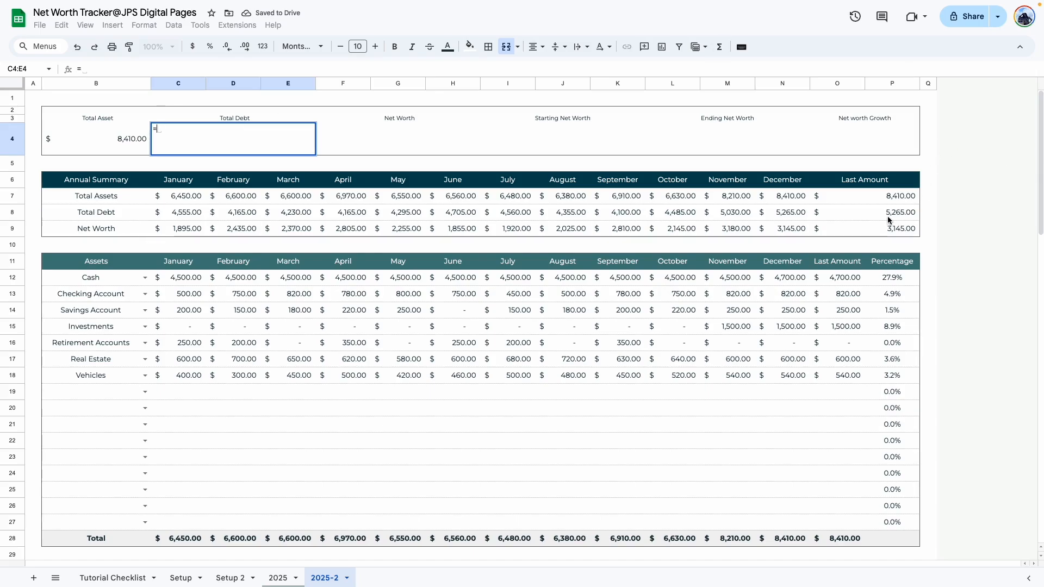
{"action": "left_click", "coordinate": [889, 220]}
{"action": "key", "text": "Return"}
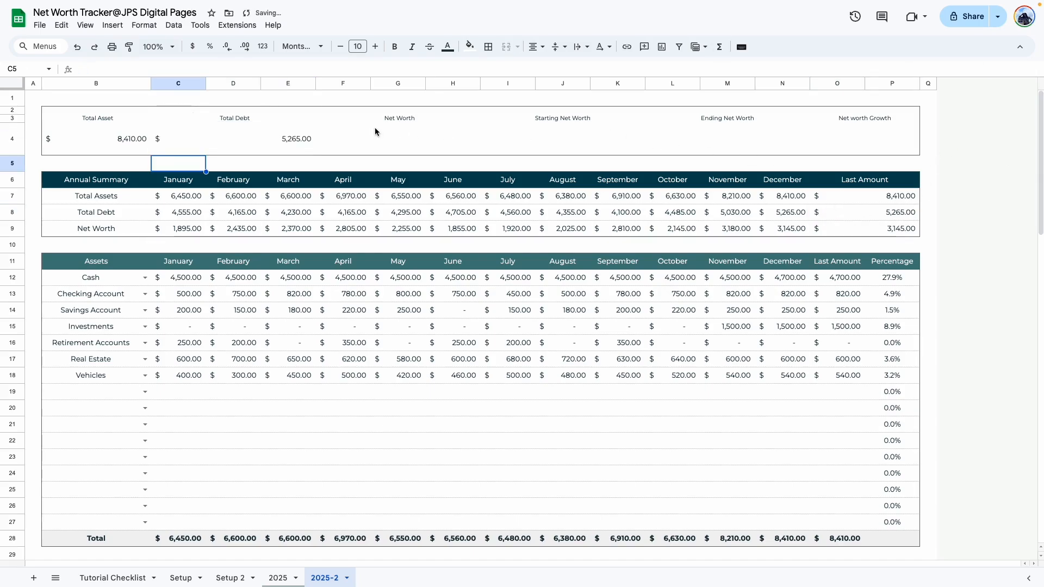
- Link the Net Worth figure in F4:H4 to the Annual Summary's last amount in O9
{"action": "left_click", "coordinate": [379, 146]}
{"action": "type", "text": "="}
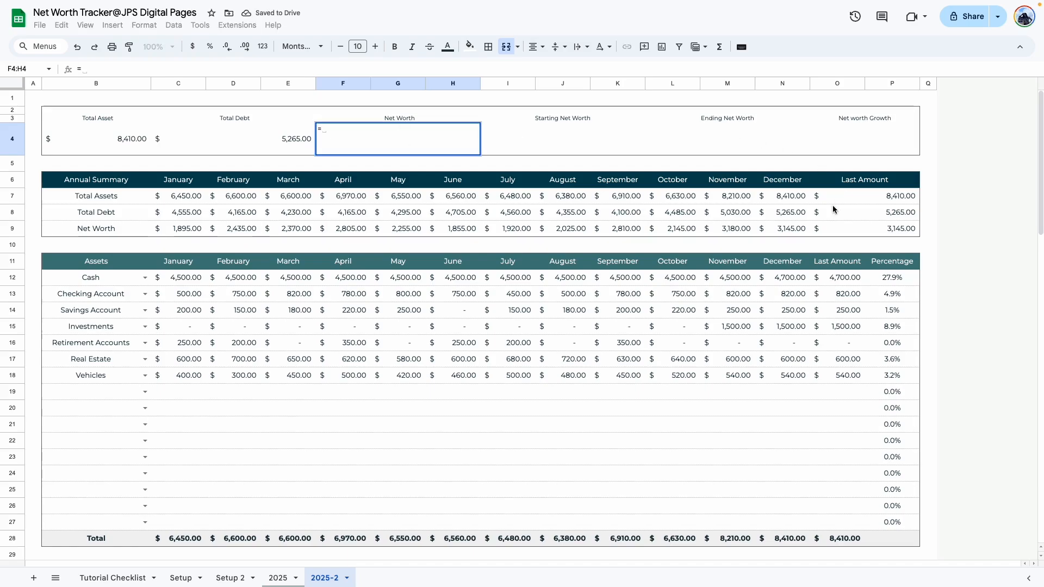
{"action": "left_click", "coordinate": [894, 228]}
{"action": "key", "text": "Return"}
{"action": "left_click", "coordinate": [213, 341]}
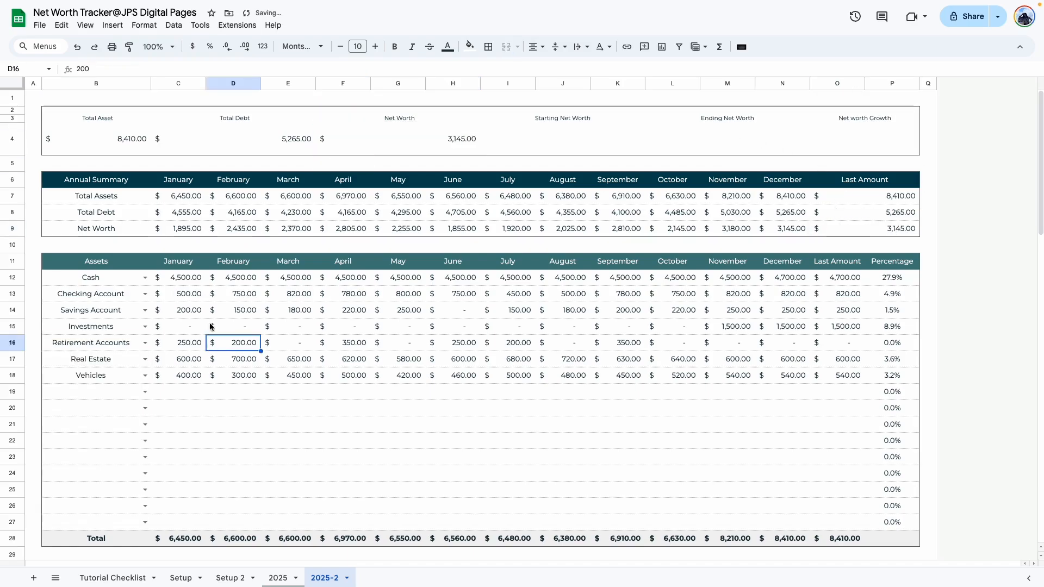
- Format the header figures in B4:P4 as currency in bold at font size 24
{"action": "left_click_drag", "start_coordinate": [73, 138], "coordinate": [896, 142]}
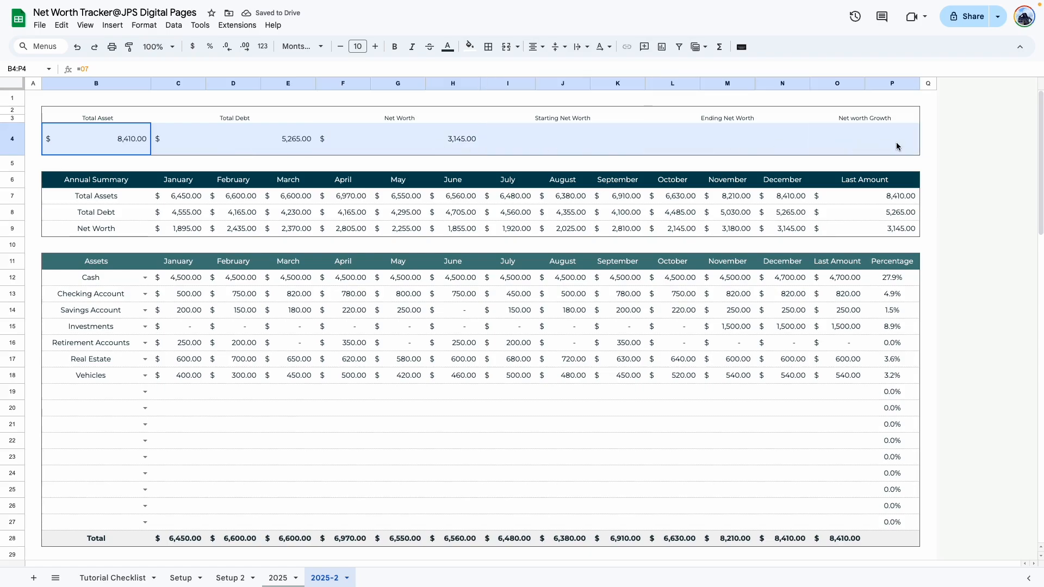
{"action": "left_click", "coordinate": [192, 49]}
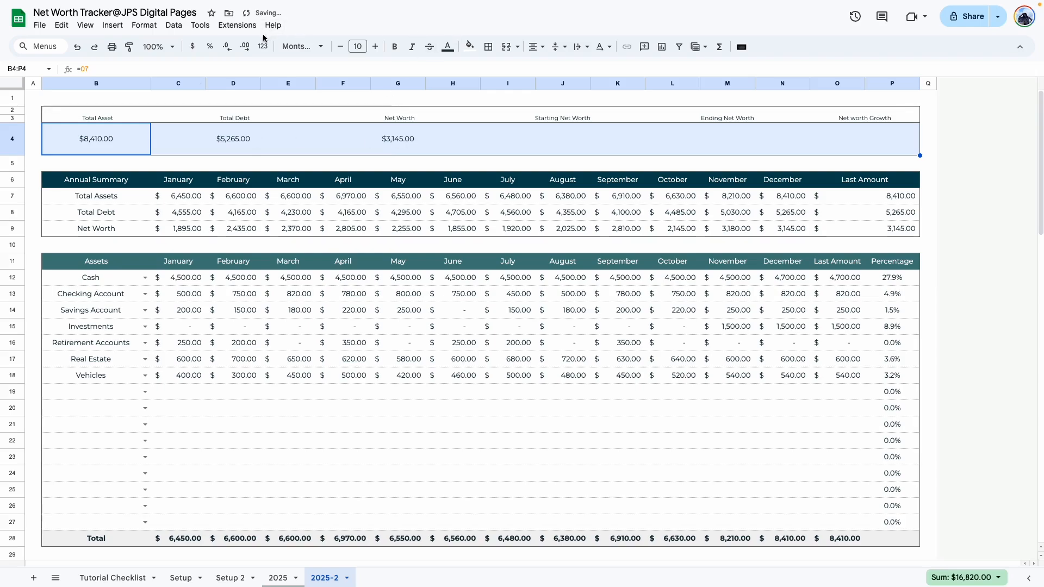
{"action": "left_click", "coordinate": [302, 47]}
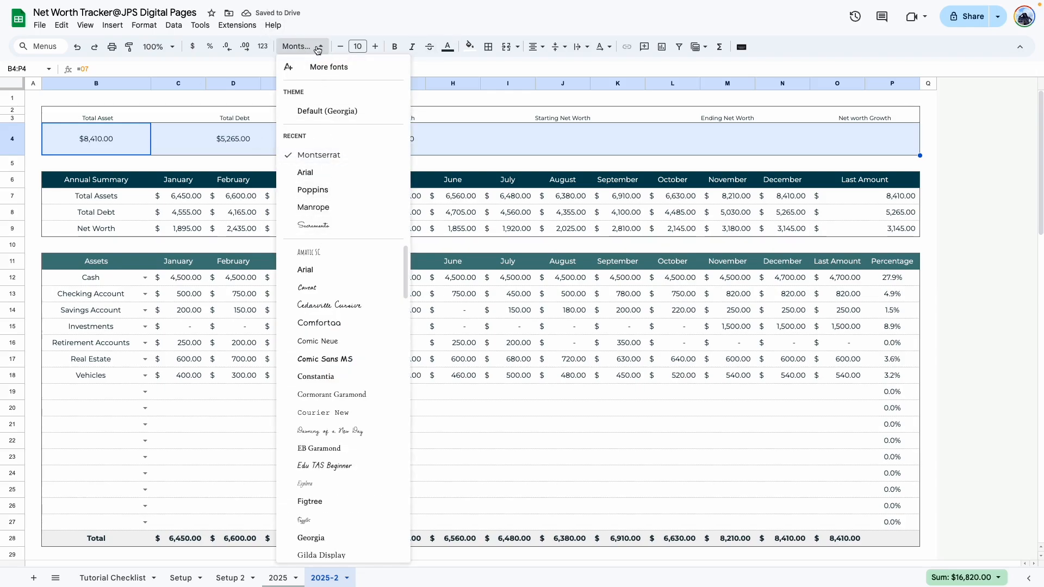
{"action": "left_click", "coordinate": [358, 47]}
{"action": "left_click", "coordinate": [358, 223]}
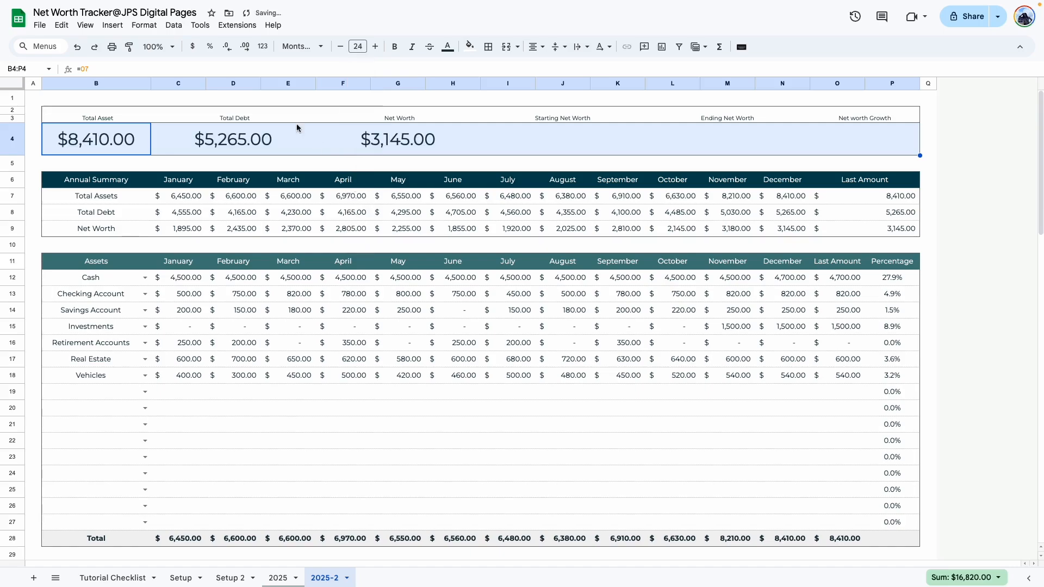
{"action": "left_click", "coordinate": [395, 47]}
{"action": "left_click", "coordinate": [216, 145]}
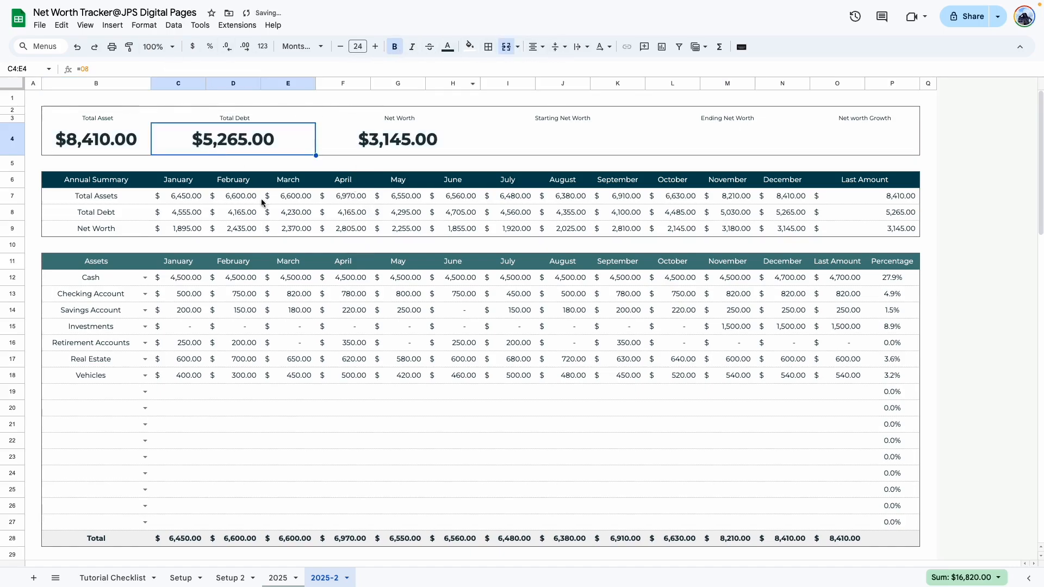
- Examine the Starting and Ending Net Worth header cells alongside the January and December net worth values in the Annual Summary
{"action": "left_click", "coordinate": [340, 359]}
{"action": "left_click", "coordinate": [572, 124]}
{"action": "left_click", "coordinate": [555, 119]}
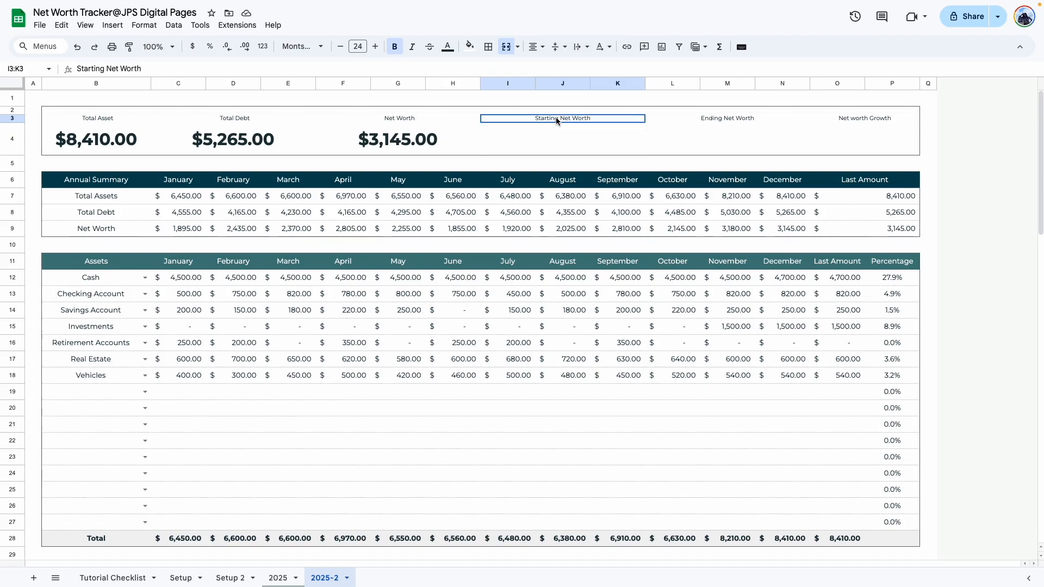
{"action": "left_click", "coordinate": [761, 134]}
{"action": "left_click", "coordinate": [739, 116]}
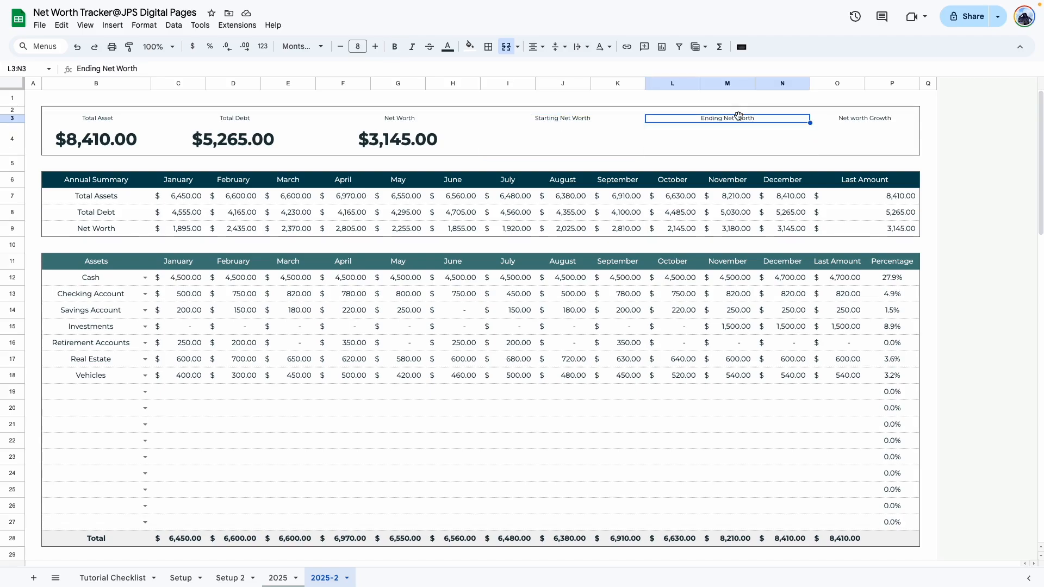
{"action": "left_click", "coordinate": [582, 139]}
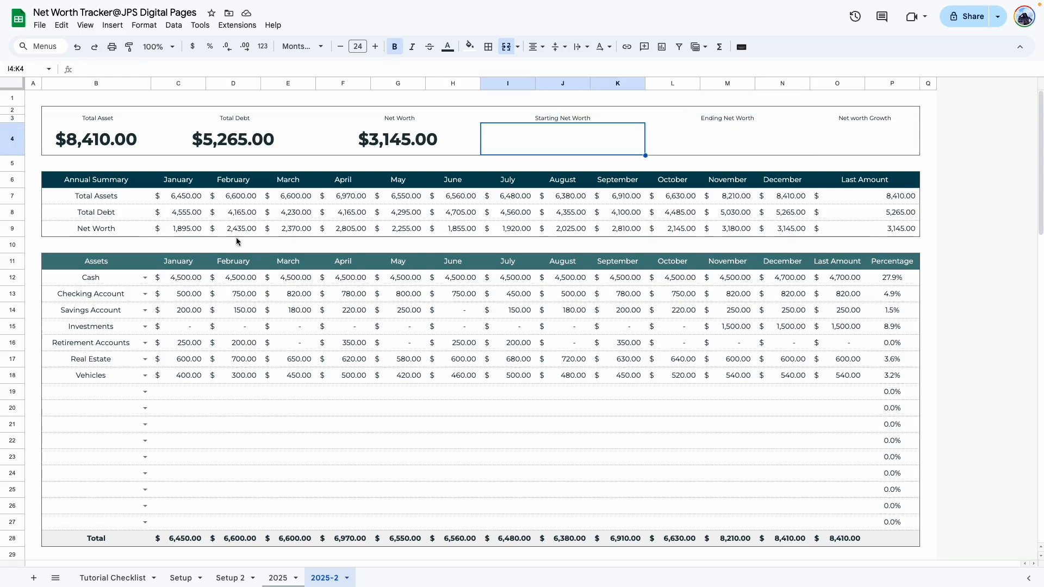
{"action": "left_click", "coordinate": [181, 234]}
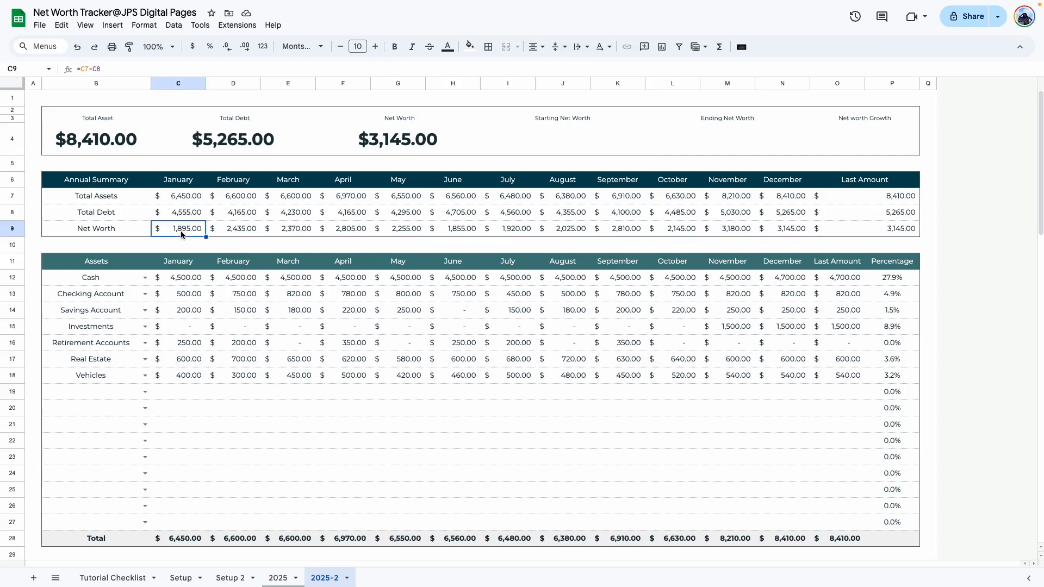
{"action": "left_click", "coordinate": [700, 136]}
{"action": "left_click", "coordinate": [795, 231]}
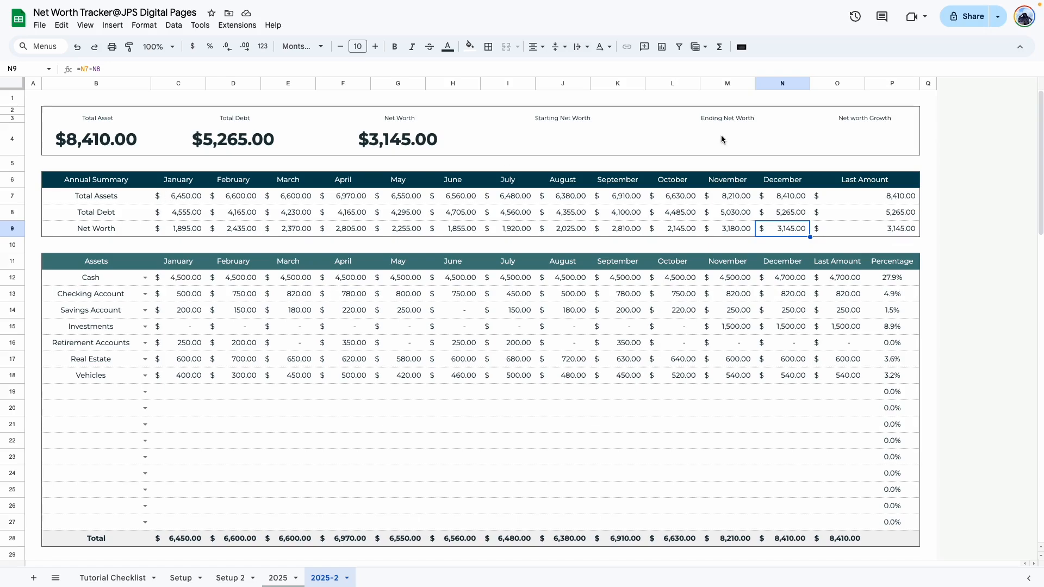
{"action": "left_click", "coordinate": [553, 144]}
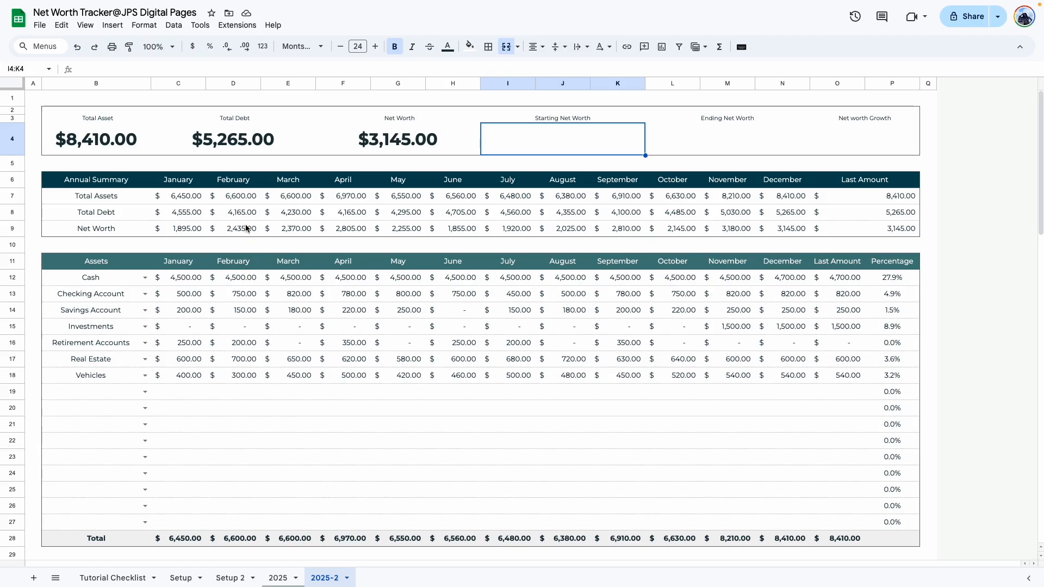
{"action": "left_click", "coordinate": [745, 152]}
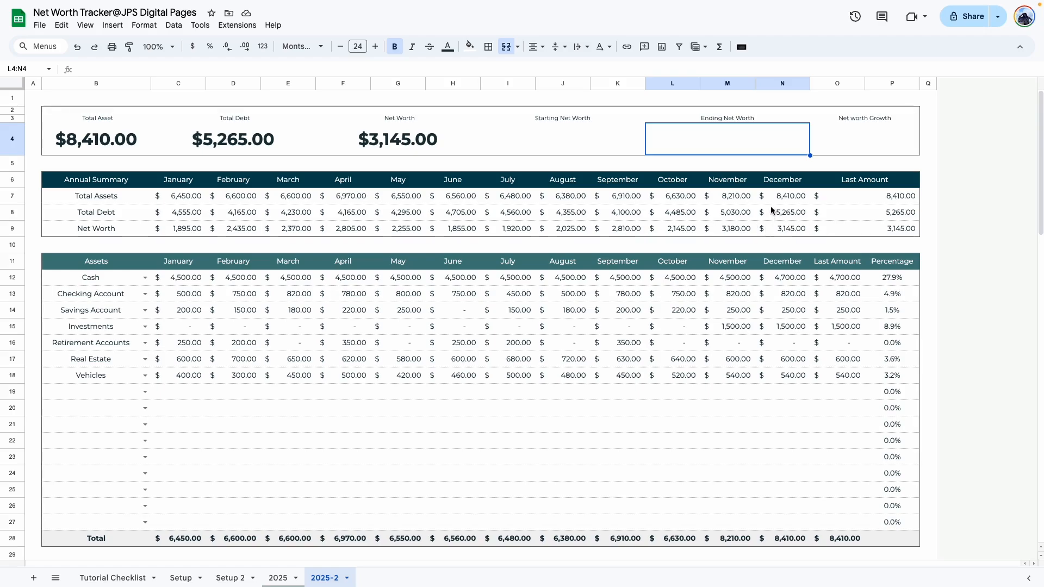
{"action": "left_click", "coordinate": [749, 211]}
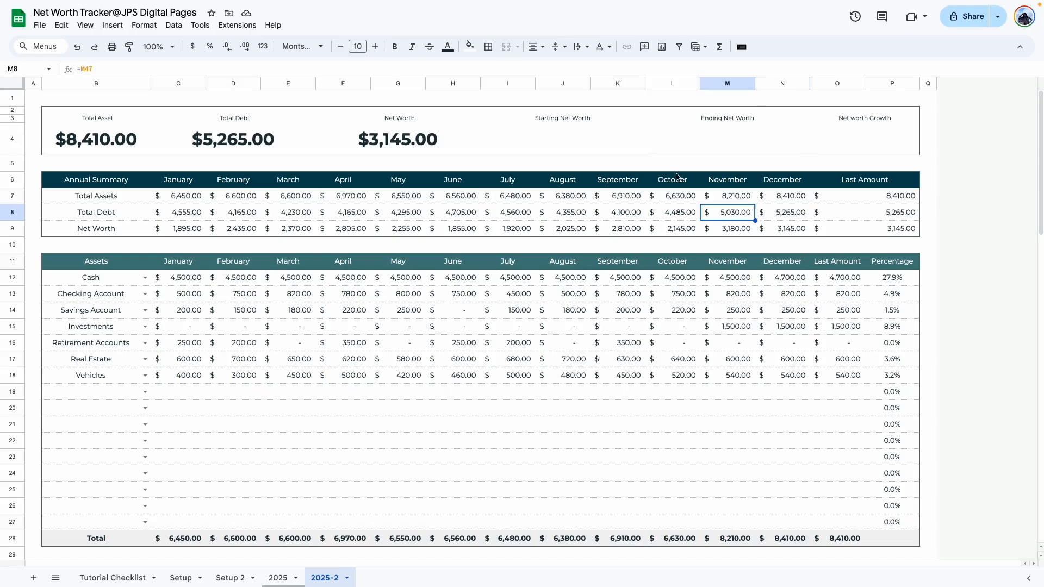
{"action": "left_click", "coordinate": [846, 203]}
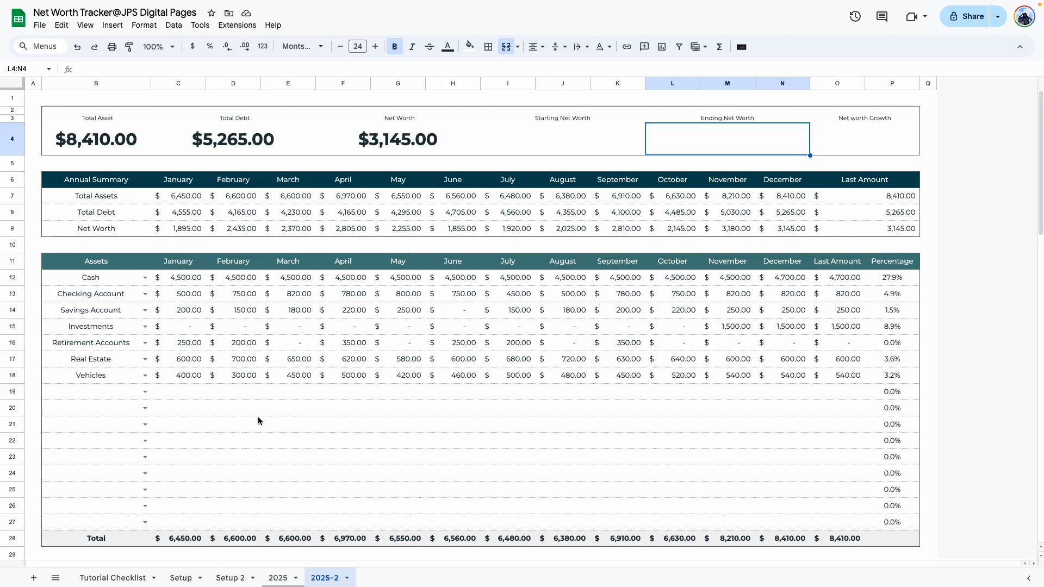
- Copy the Starting Net Worth formula from I4:K4 on the 2025 sheet
{"action": "left_click", "coordinate": [275, 578]}
{"action": "left_click", "coordinate": [298, 342]}
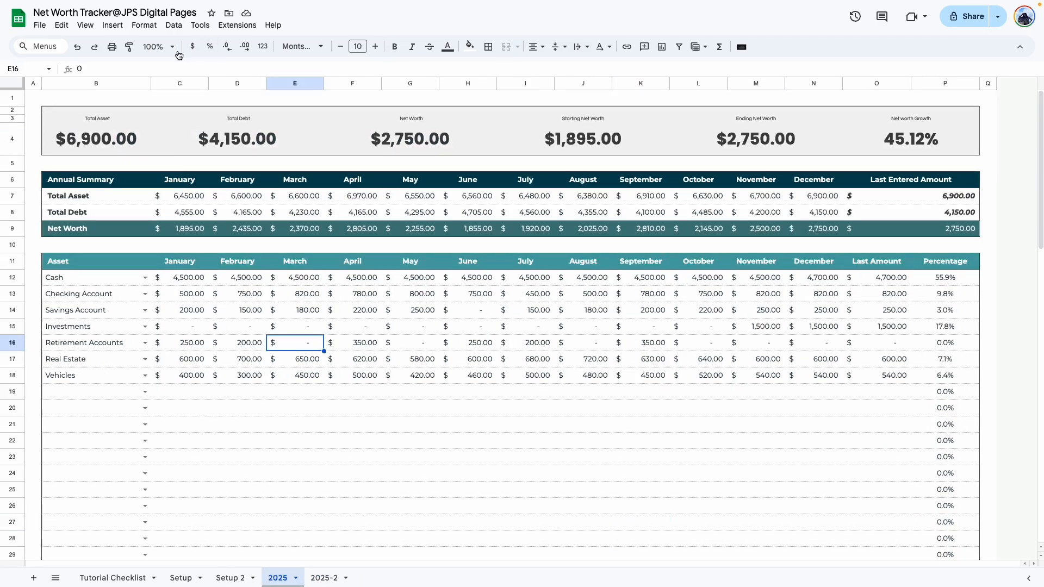
{"action": "left_click", "coordinate": [157, 46]}
{"action": "left_click", "coordinate": [154, 151]}
{"action": "left_click_drag", "start_coordinate": [451, 562], "coordinate": [585, 563]}
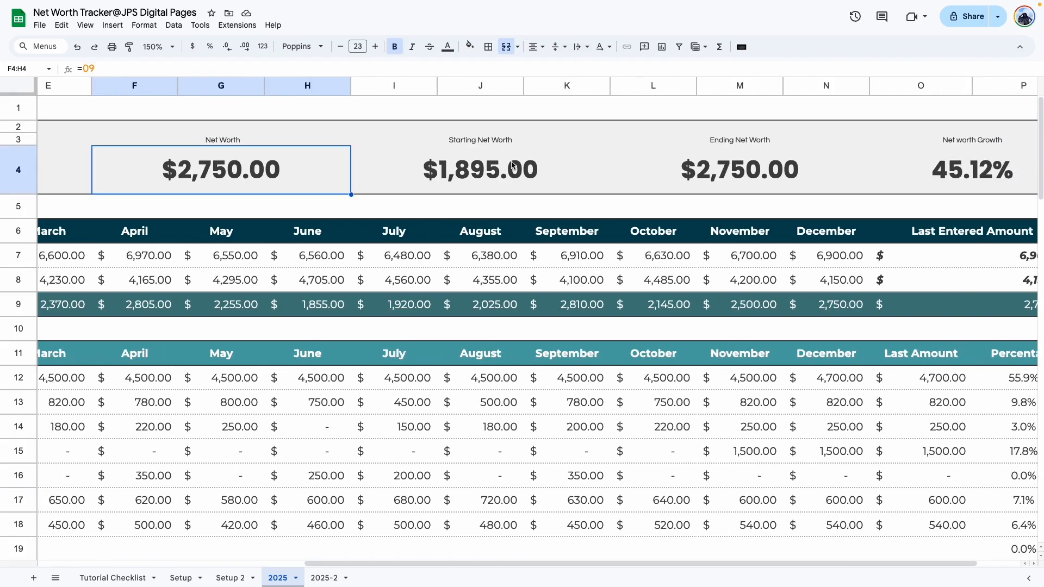
{"action": "double_click", "coordinate": [512, 164]}
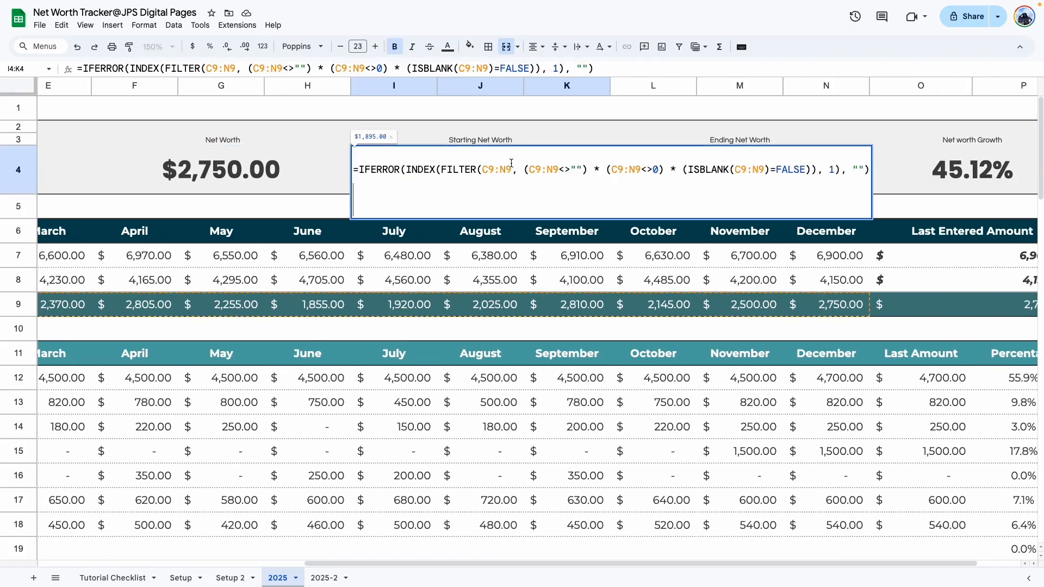
{"action": "triple_click", "coordinate": [466, 170]}
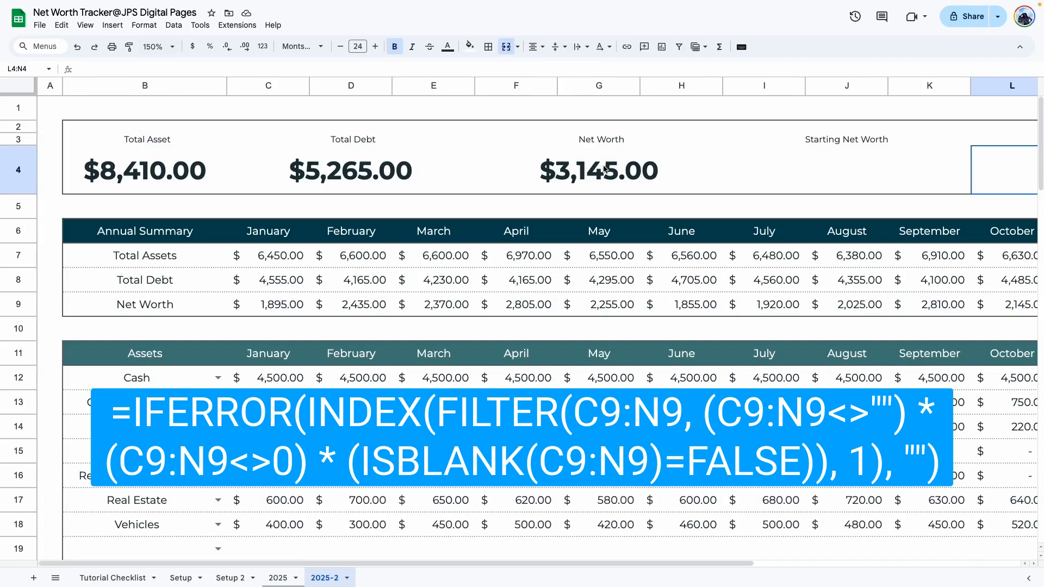
- Enter =IFERROR(INDEX(FILTER(C9:N9, (C9:N9<>"") * (C9:N9<>0) * (ISBLANK(C9:N9)=FALSE)), 1), "") as the Starting Net Worth in I4:K4 of 2025-2
{"action": "scroll", "coordinate": [543, 165], "scroll_direction": "right", "scroll_amount": 5}
{"action": "double_click", "coordinate": [543, 166]}
{"action": "key", "text": "ctrl+v"}
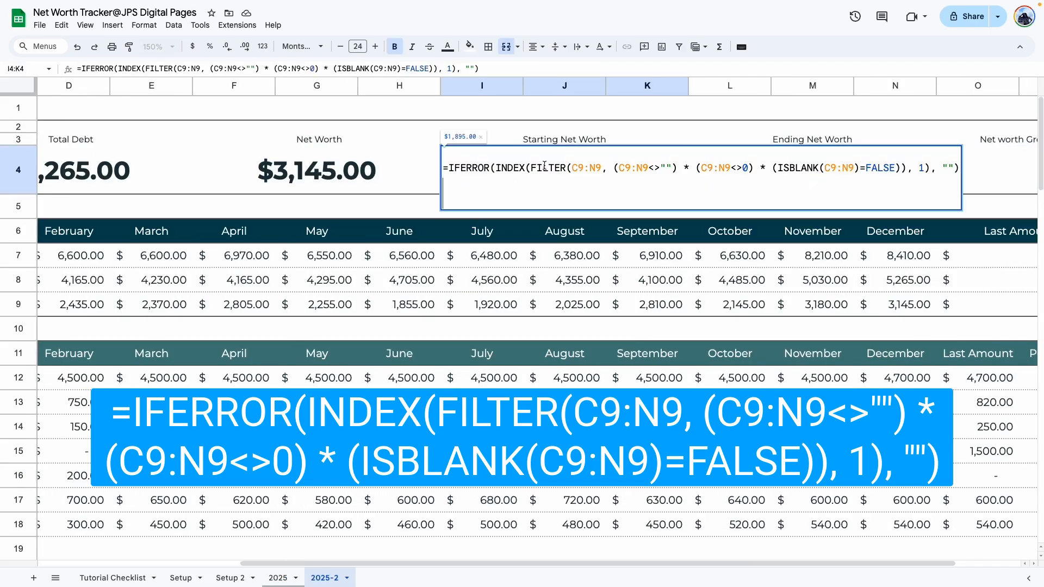
{"action": "key", "text": "Return"}
{"action": "left_click", "coordinate": [597, 176]}
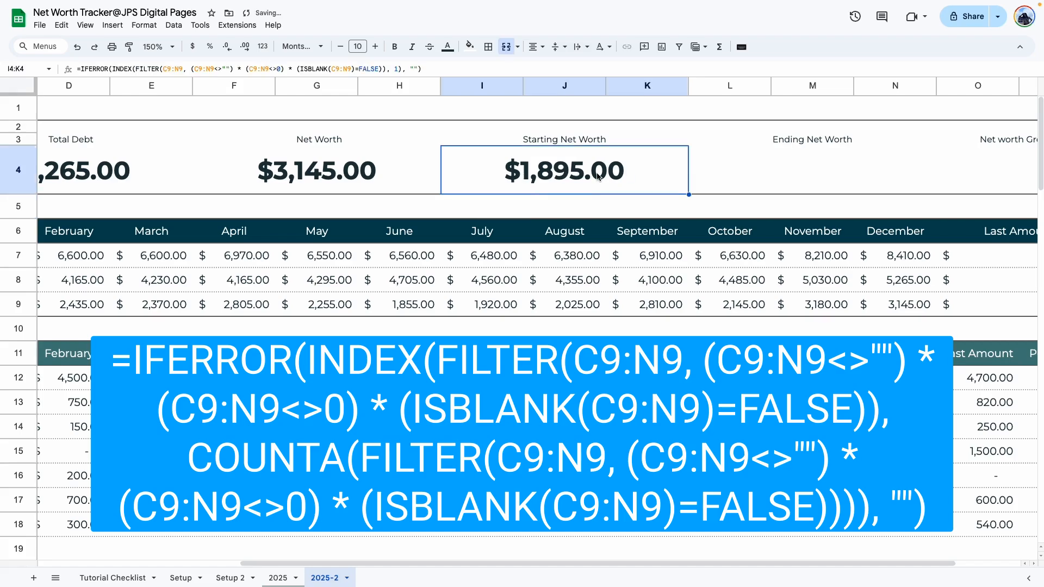
- Copy the Ending Net Worth formula from L4:N4 on the 2025 sheet into L4:N4 of 2025-2
{"action": "left_click", "coordinate": [276, 582]}
{"action": "double_click", "coordinate": [738, 168]}
{"action": "key", "text": "ctrl+a"}
{"action": "key", "text": "ctrl+c"}
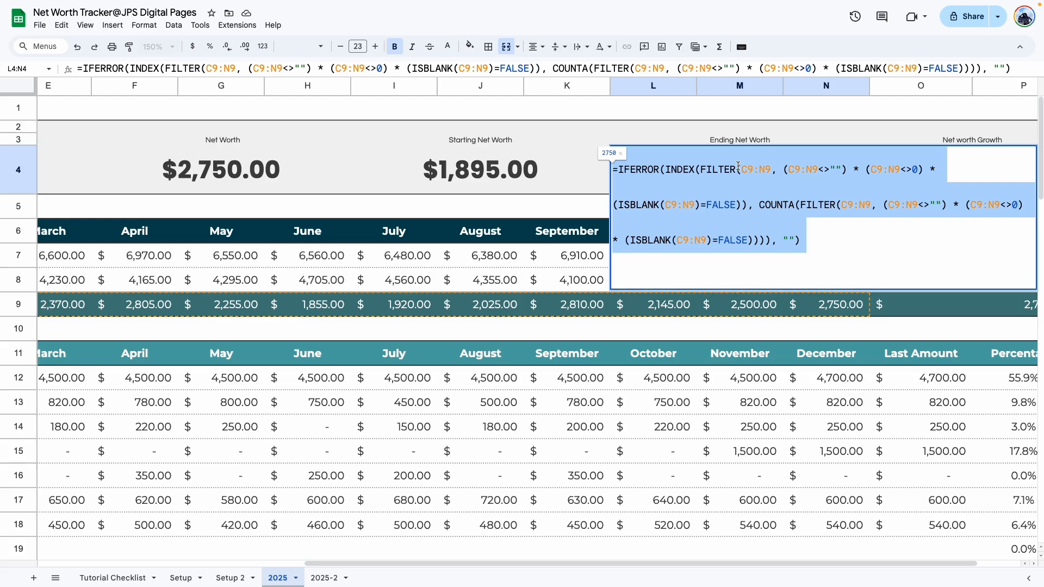
{"action": "left_click", "coordinate": [624, 460]}
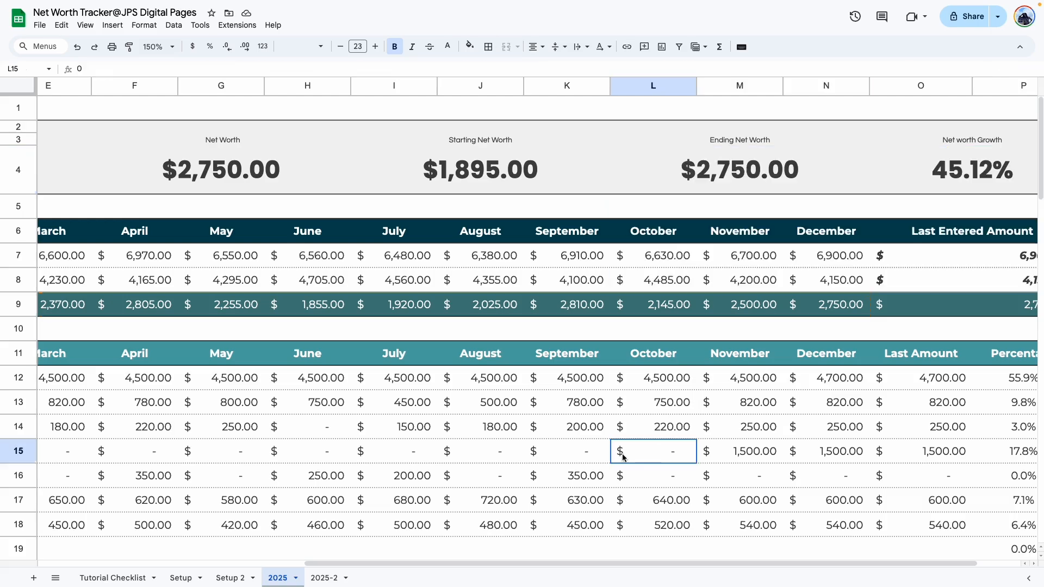
{"action": "left_click", "coordinate": [328, 578]}
{"action": "double_click", "coordinate": [800, 174]}
{"action": "key", "text": "ctrl+v"}
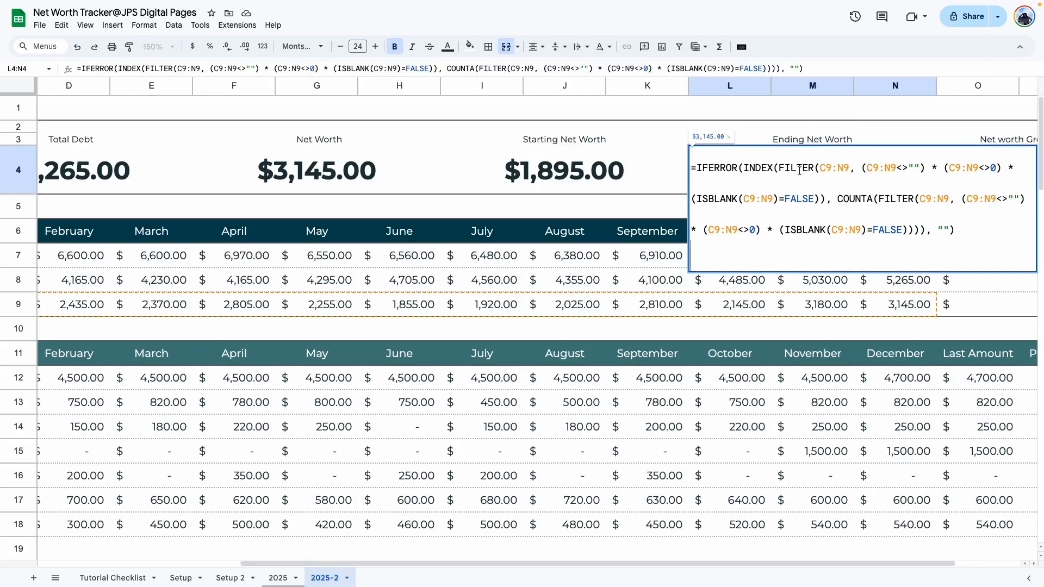
{"action": "key", "text": "Return"}
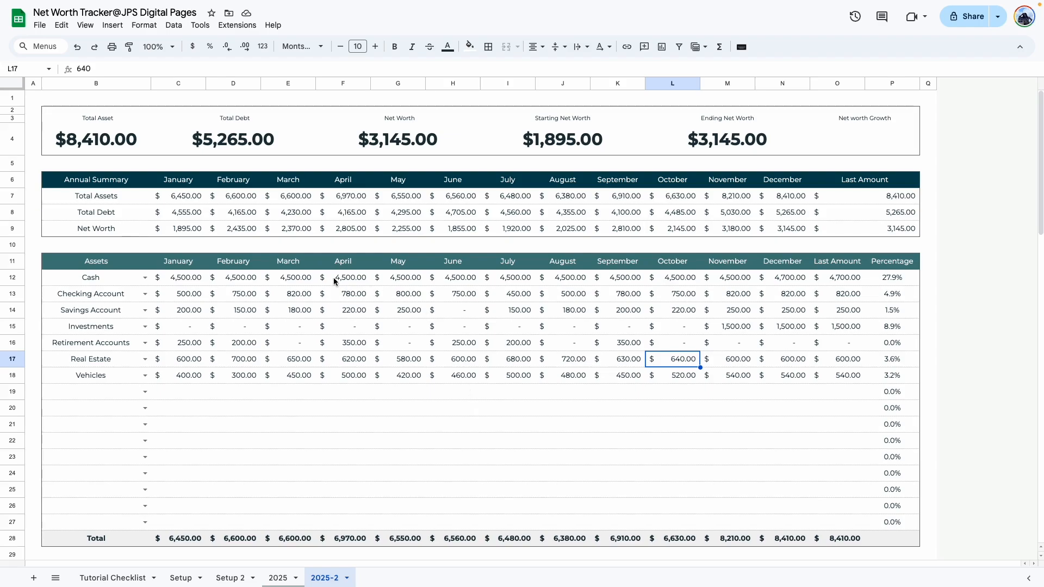
- Clear the April to December asset amounts and check the Starting and Ending Net Worth figures against the remaining months
{"action": "left_click_drag", "start_coordinate": [350, 279], "coordinate": [773, 368]}
{"action": "key", "text": "Delete"}
{"action": "left_click", "coordinate": [538, 140]}
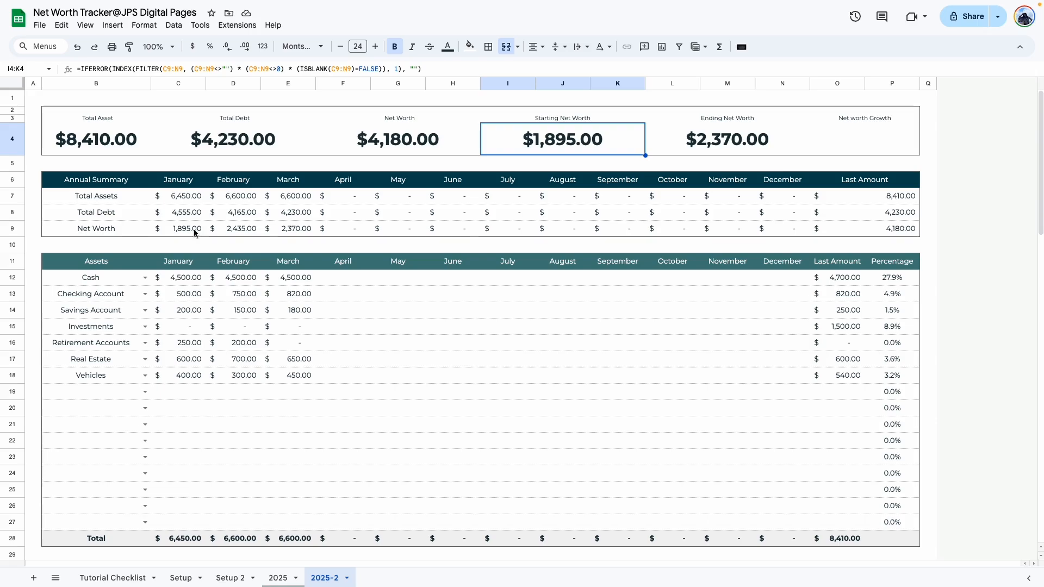
{"action": "left_click", "coordinate": [726, 134]}
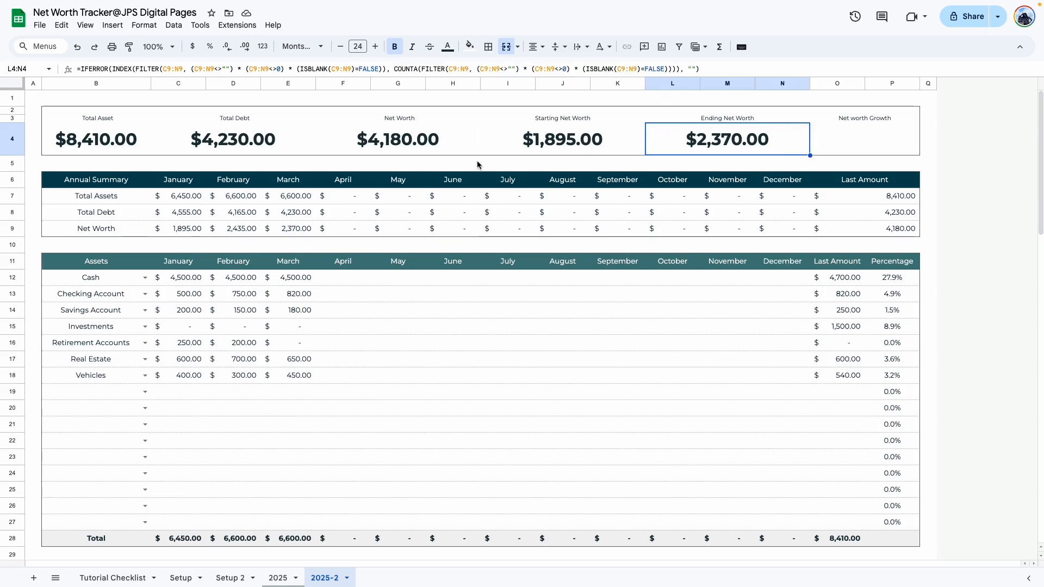
{"action": "left_click", "coordinate": [307, 229]}
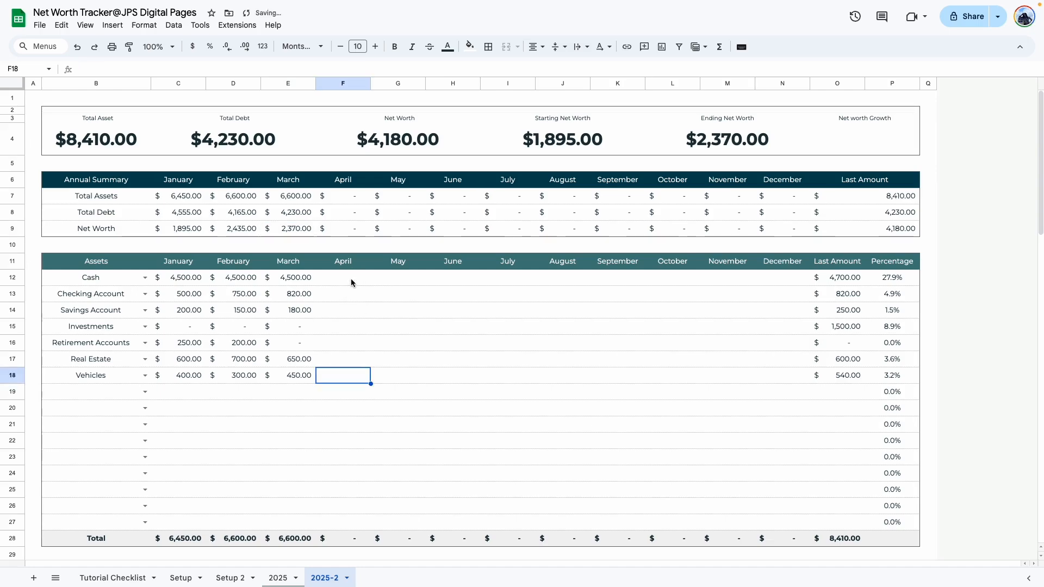
- Enter 4800 as the April amount for Cash in F12
{"action": "left_click", "coordinate": [351, 281]}
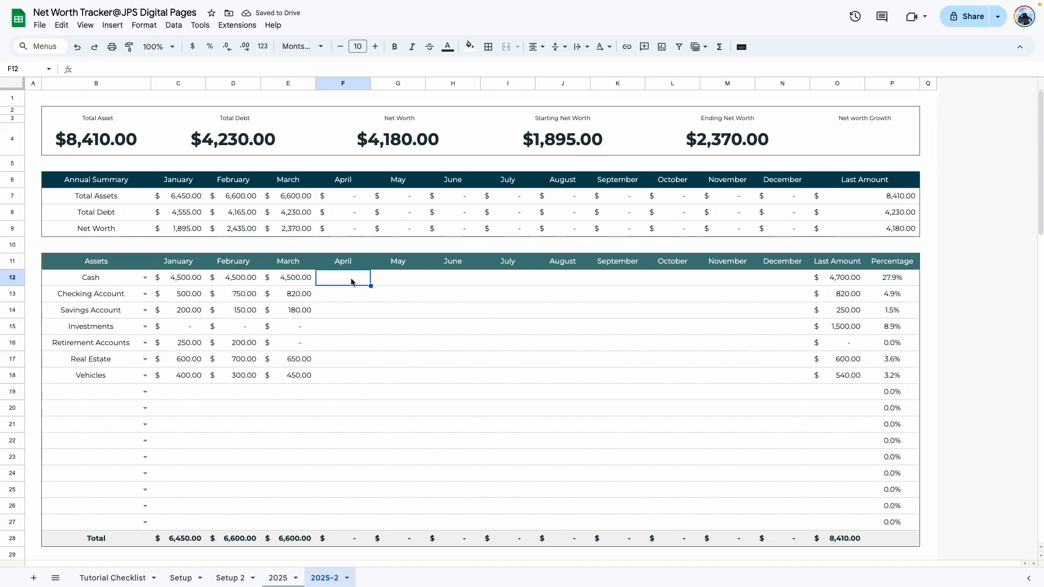
{"action": "type", "text": "4800"}
{"action": "key", "text": "Return"}
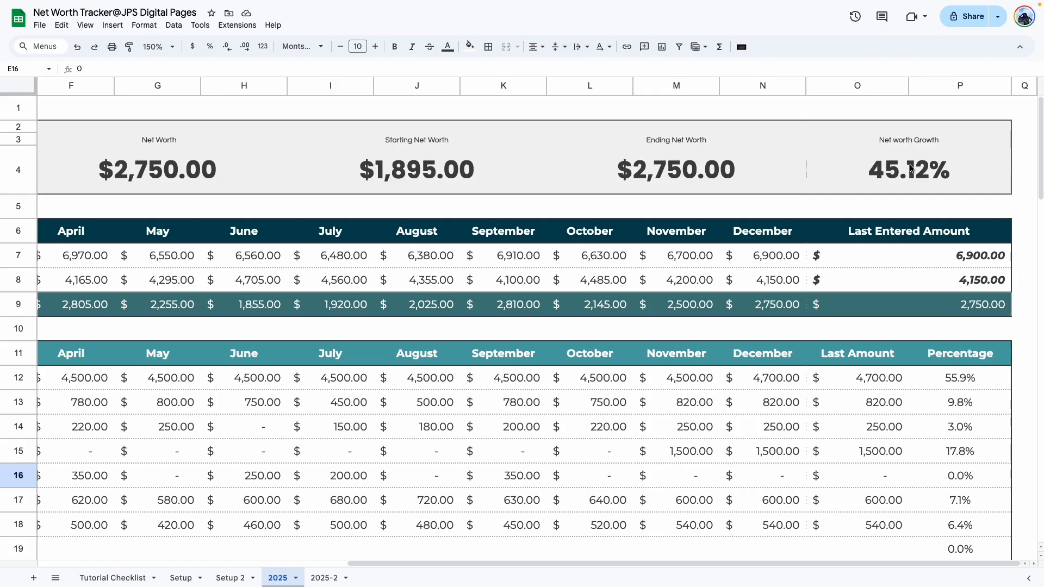
- Copy the growth formula =IFERROR((L4 - I4) / I4, "") from the 2025 sheet into the Net worth Growth cell O4:P4 of 2025-2
{"action": "double_click", "coordinate": [911, 167]}
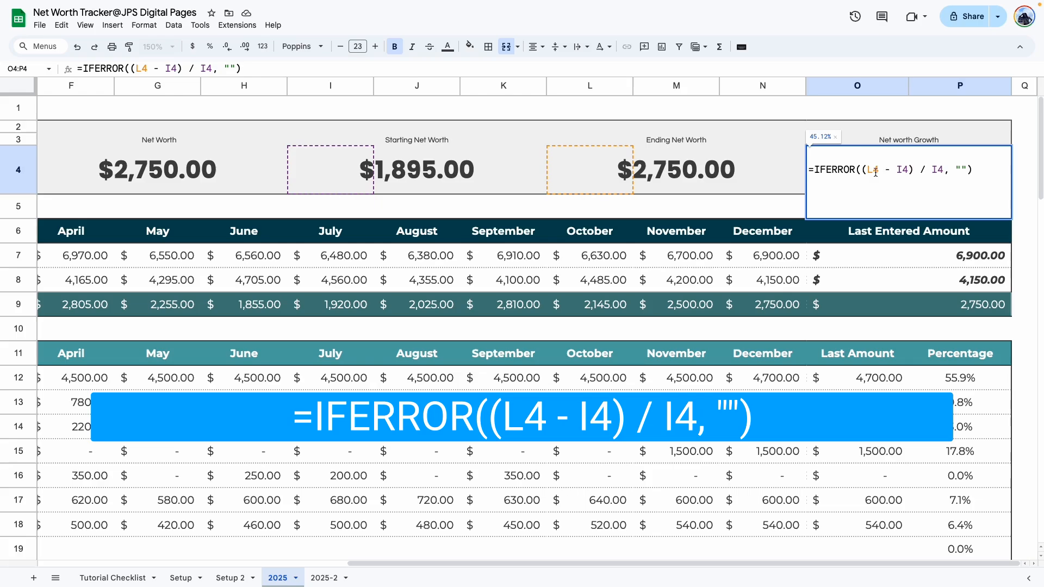
{"action": "key", "text": "ctrl+a"}
{"action": "key", "text": "ctrl+c"}
{"action": "key", "text": "Return"}
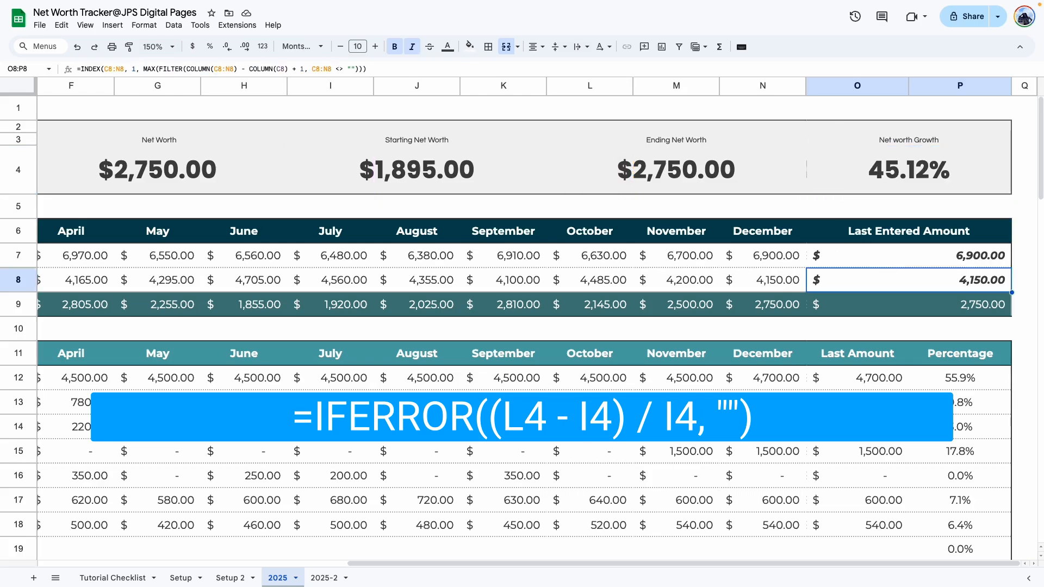
{"action": "left_click", "coordinate": [325, 577]}
{"action": "left_click_drag", "start_coordinate": [602, 563], "coordinate": [869, 564]}
{"action": "double_click", "coordinate": [912, 172]}
{"action": "key", "text": "ctrl+v"}
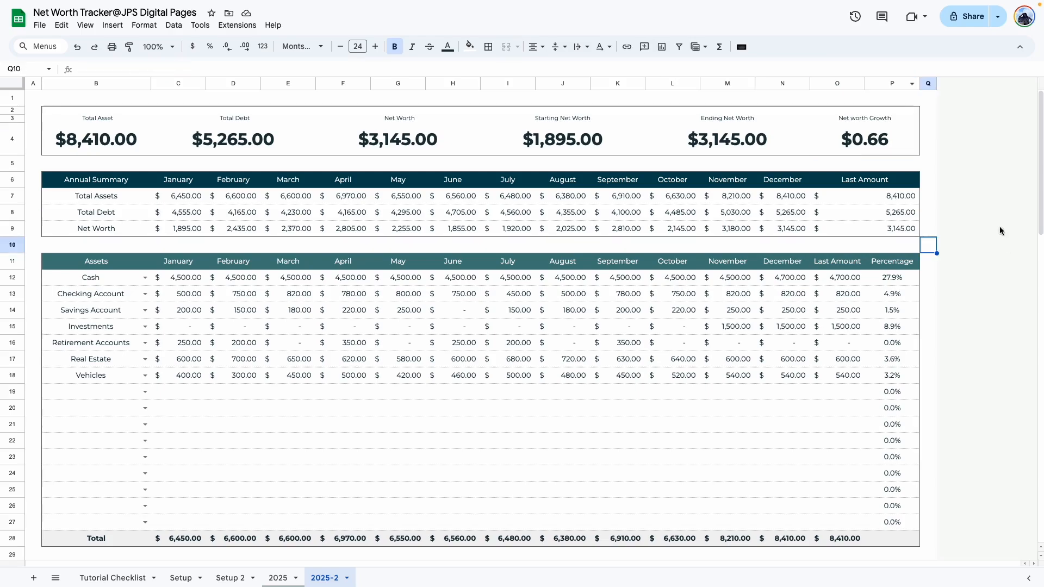
- Format the Net worth Growth figure in O4:P4 as a percentage with one decimal place
{"action": "left_click", "coordinate": [864, 139]}
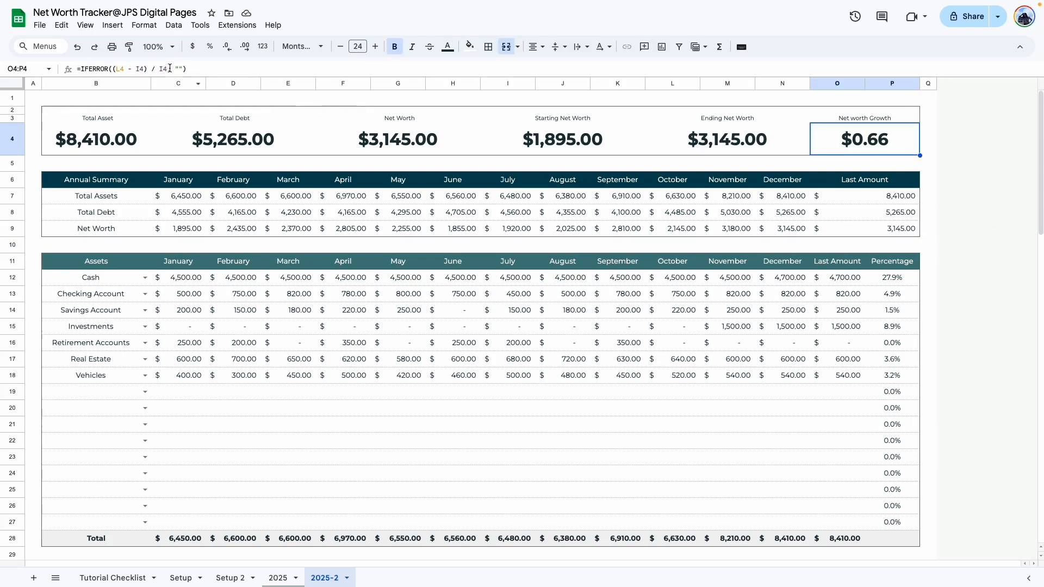
{"action": "left_click", "coordinate": [210, 47]}
{"action": "left_click", "coordinate": [227, 47]}
{"action": "left_click", "coordinate": [965, 299]}
{"action": "left_click", "coordinate": [856, 154]}
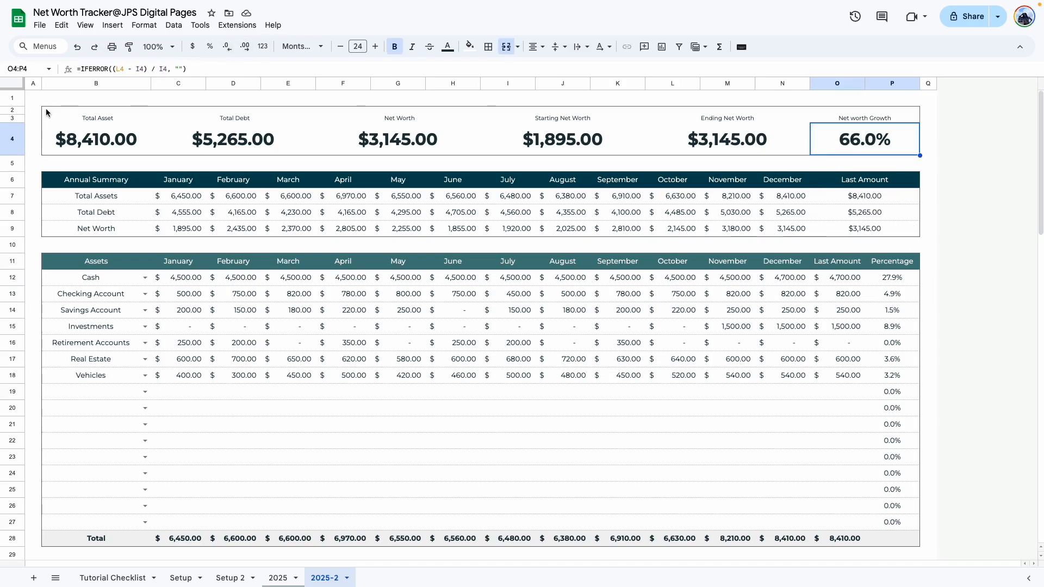
- Fill the header block B2:P4 with light gray
{"action": "scroll", "coordinate": [338, 384], "scroll_direction": "down", "scroll_amount": 7}
{"action": "scroll", "coordinate": [337, 385], "scroll_direction": "up", "scroll_amount": 7}
{"action": "left_click_drag", "start_coordinate": [46, 111], "coordinate": [885, 137]}
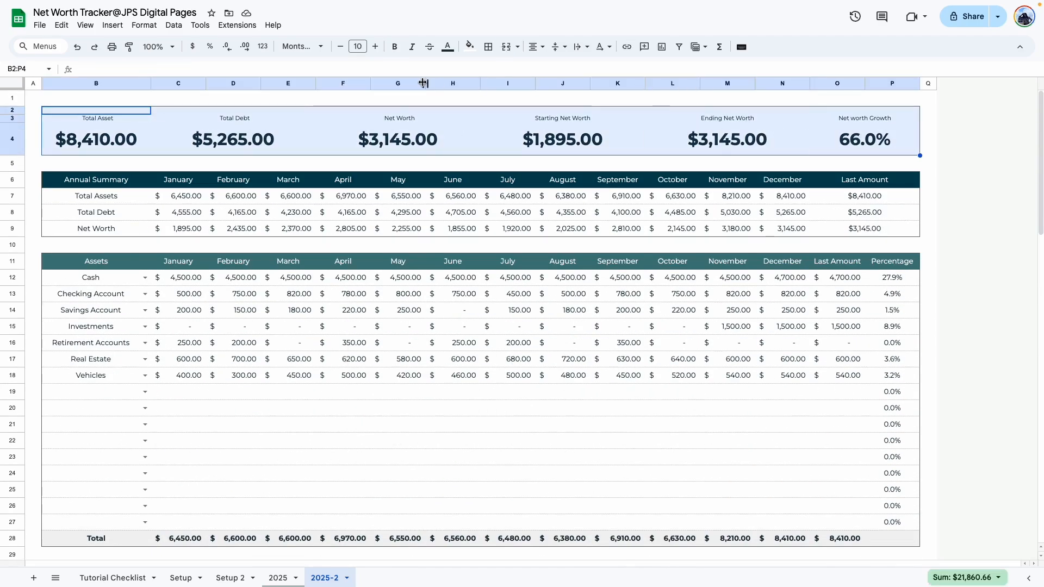
{"action": "left_click", "coordinate": [470, 46]}
{"action": "left_click", "coordinate": [570, 89]}
{"action": "left_click", "coordinate": [487, 310]}
- Fill the Annual Summary's Net Worth row B9:P9 with the light teal theme color and make its text bold
{"action": "left_click_drag", "start_coordinate": [81, 228], "coordinate": [911, 232]}
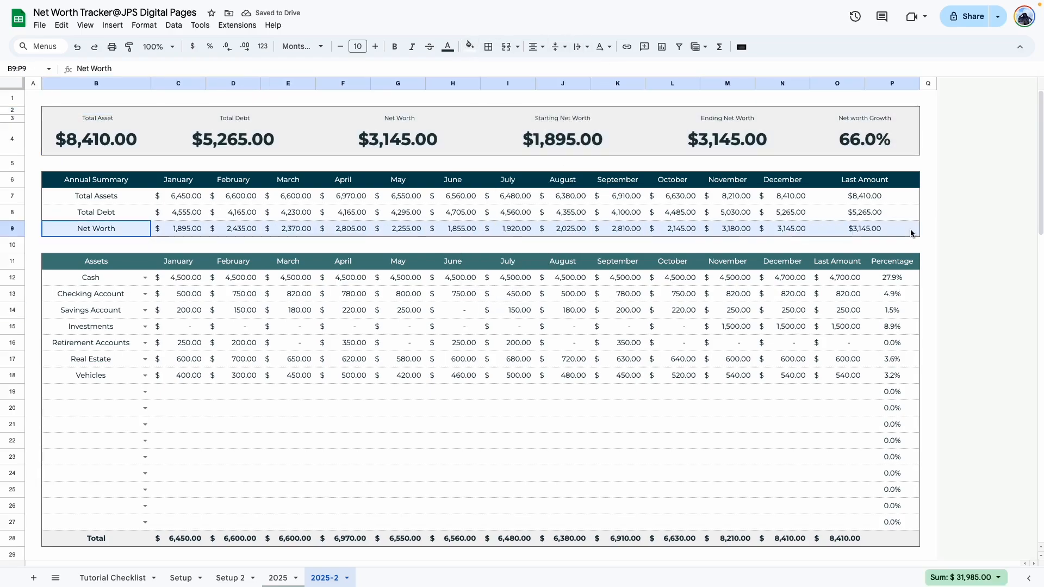
{"action": "left_click", "coordinate": [469, 46]}
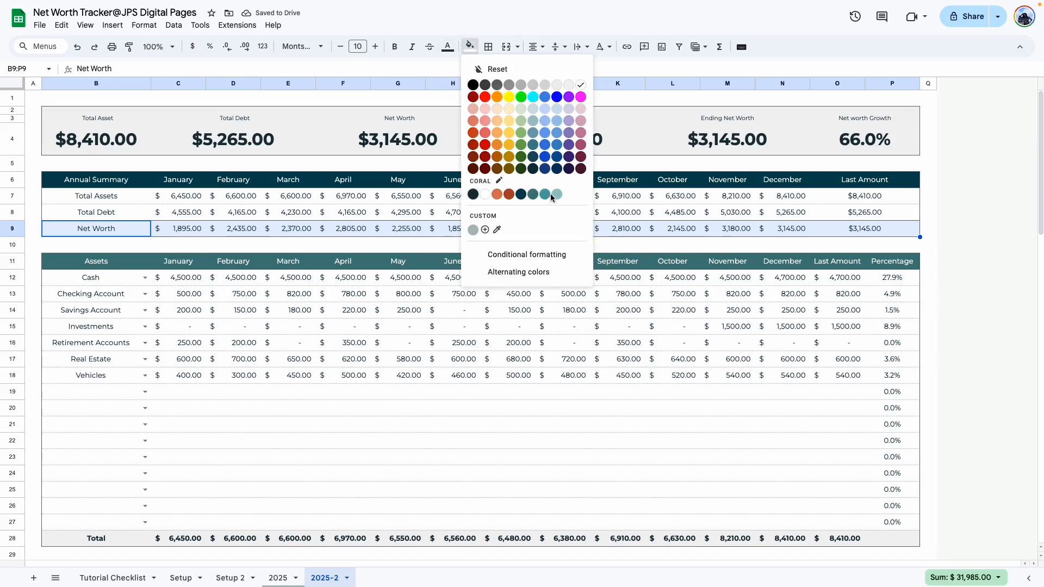
{"action": "left_click", "coordinate": [554, 195]}
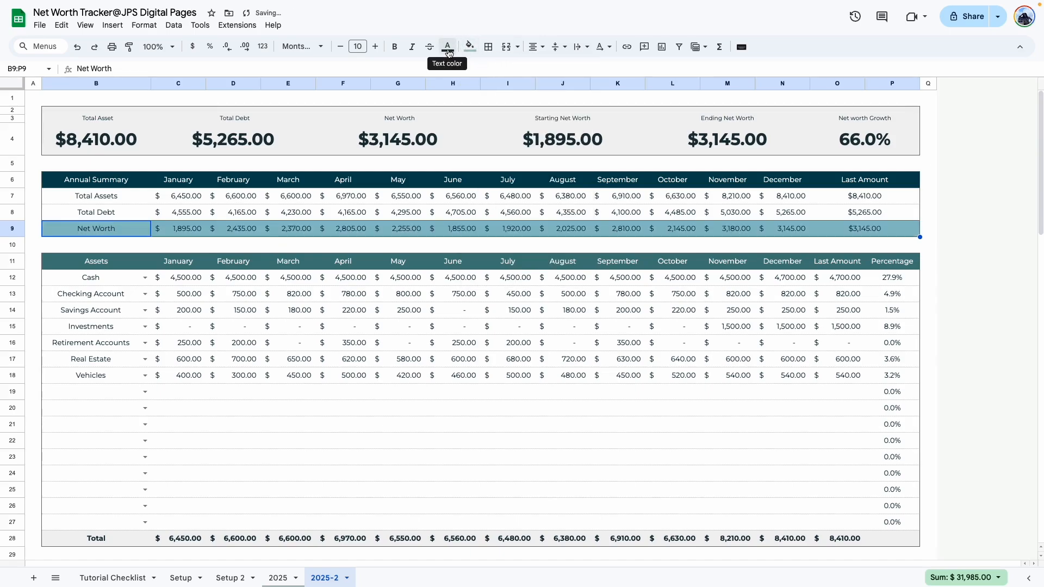
{"action": "left_click", "coordinate": [394, 47]}
{"action": "left_click", "coordinate": [500, 386]}
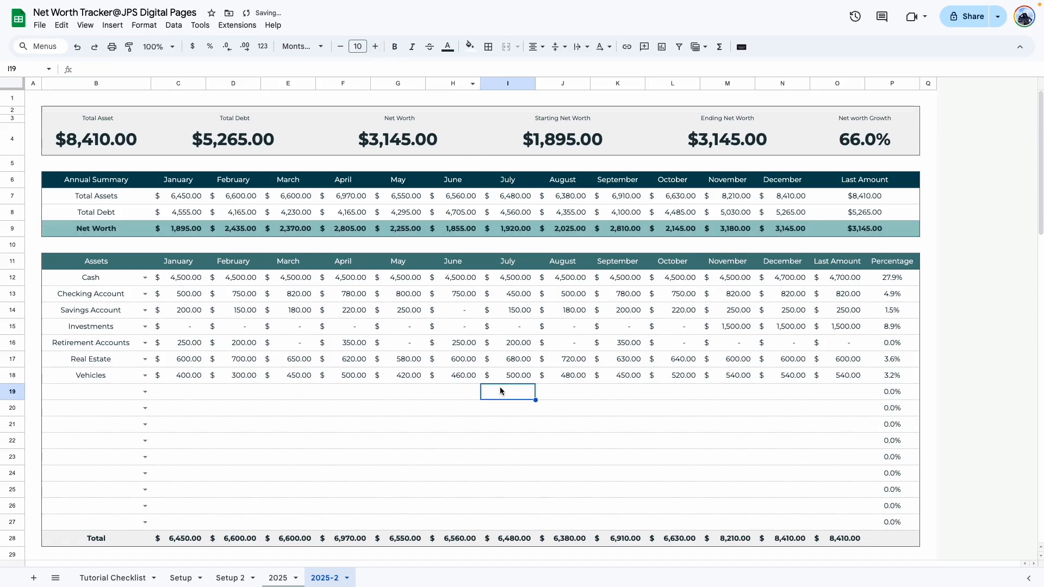
{"action": "scroll", "coordinate": [490, 377], "scroll_direction": "down", "scroll_amount": 10}
{"action": "scroll", "coordinate": [435, 376], "scroll_direction": "up", "scroll_amount": 10}
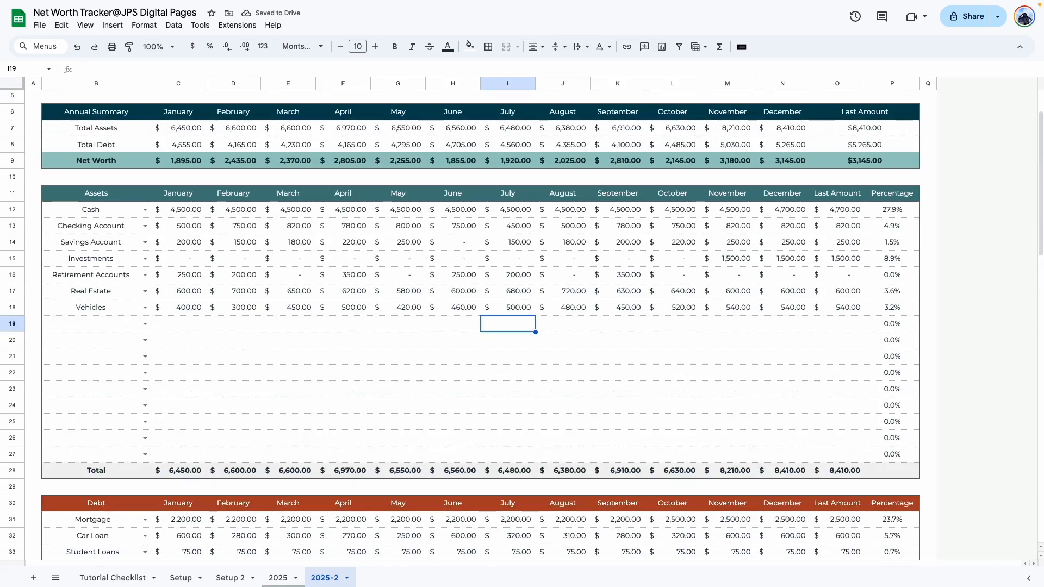
- Tick off Create Annual Summary Table and Mini Dashboard on the Tutorial Checklist sheet
{"action": "left_click", "coordinate": [135, 579]}
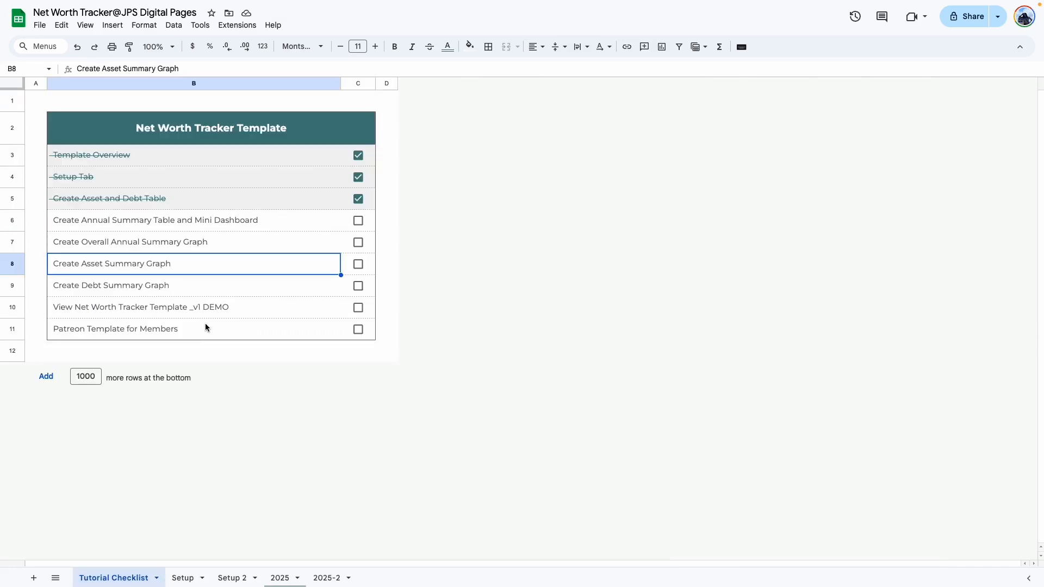
{"action": "left_click", "coordinate": [358, 221]}
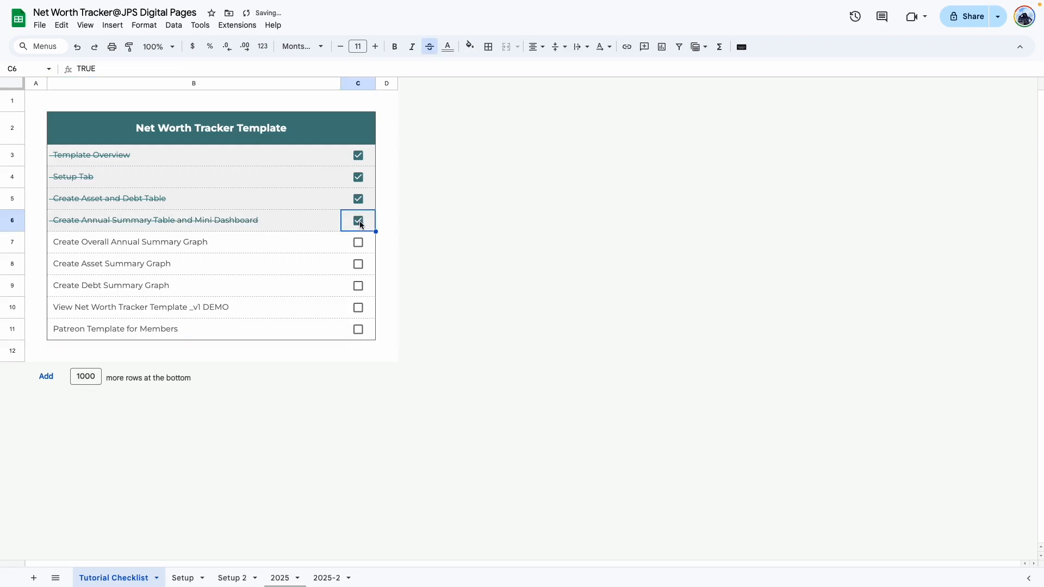
{"action": "left_click", "coordinate": [185, 264]}
{"action": "key", "text": "Down"}
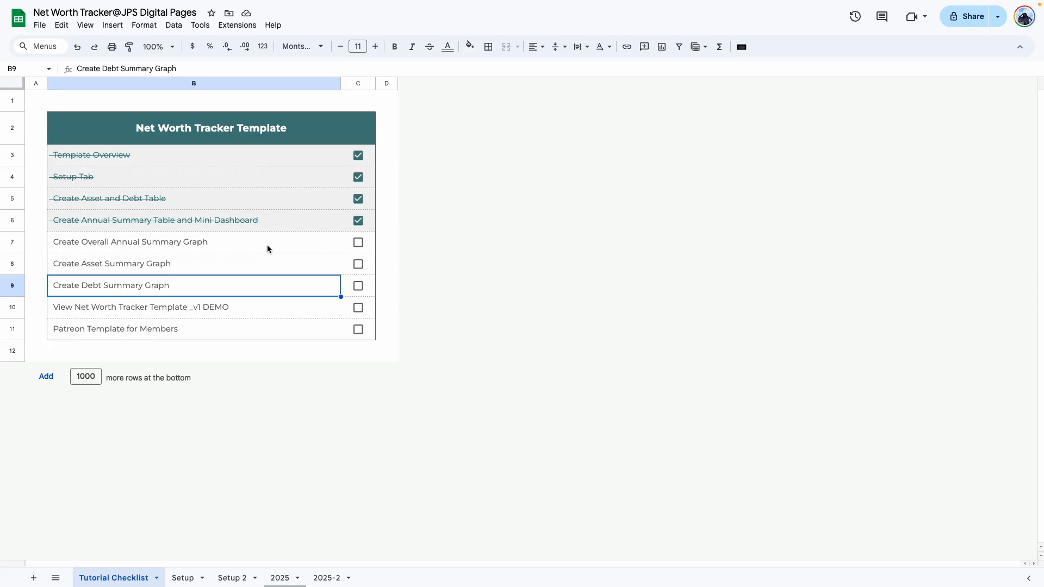
- Merge B49:P49 below the debt table on the 2025-2 sheet and enter the title Overall Annual Summary
{"action": "left_click", "coordinate": [327, 578]}
{"action": "left_click_drag", "start_coordinate": [93, 197], "coordinate": [907, 203]}
{"action": "left_click", "coordinate": [506, 47]}
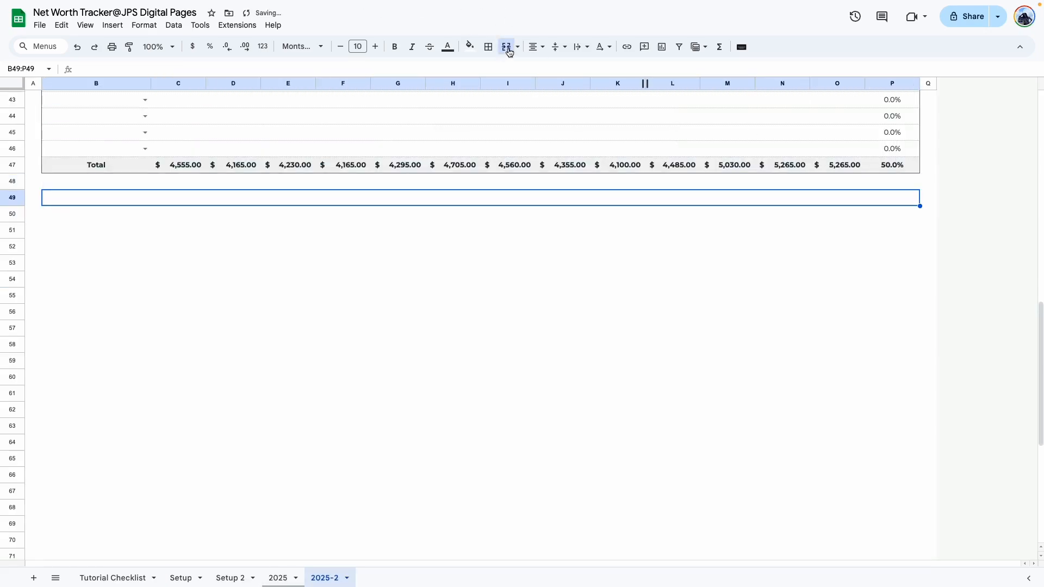
{"action": "type", "text": "Overall Annual Summary"}
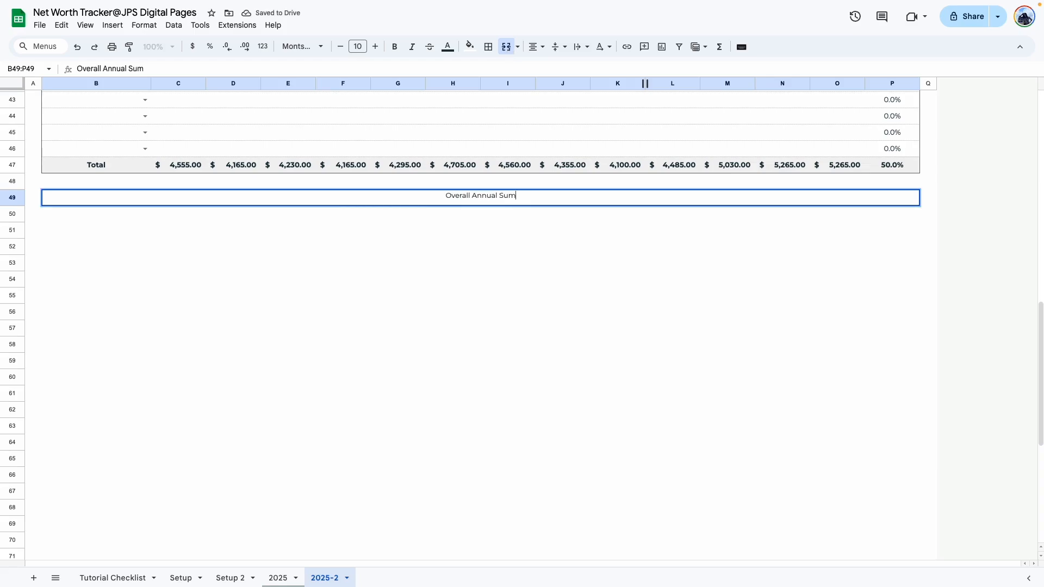
{"action": "left_click", "coordinate": [500, 300]}
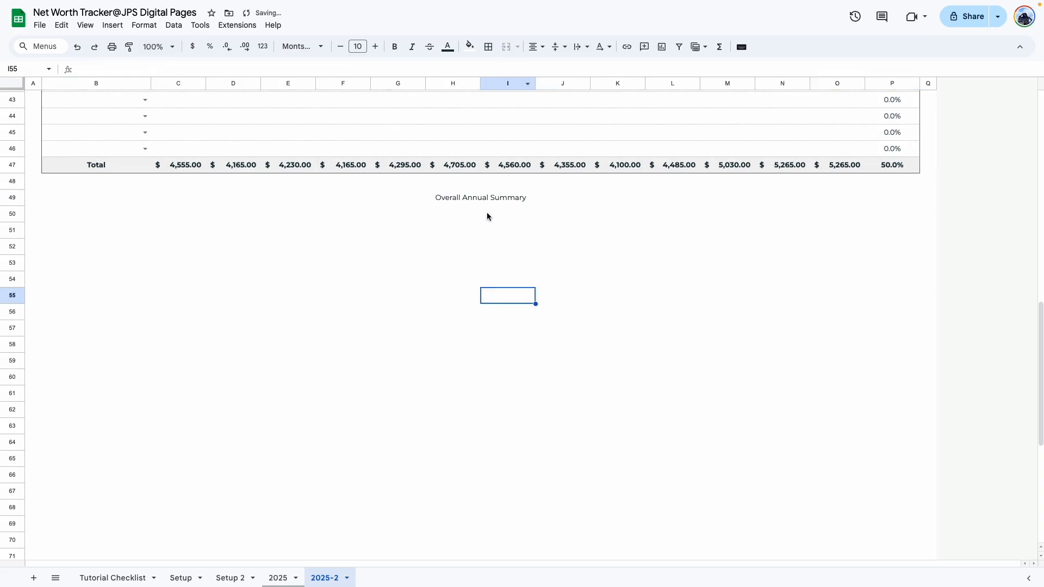
- Fill the Overall Annual Summary title row B49:P49 with the dark teal theme color and make its text white
{"action": "left_click", "coordinate": [497, 198]}
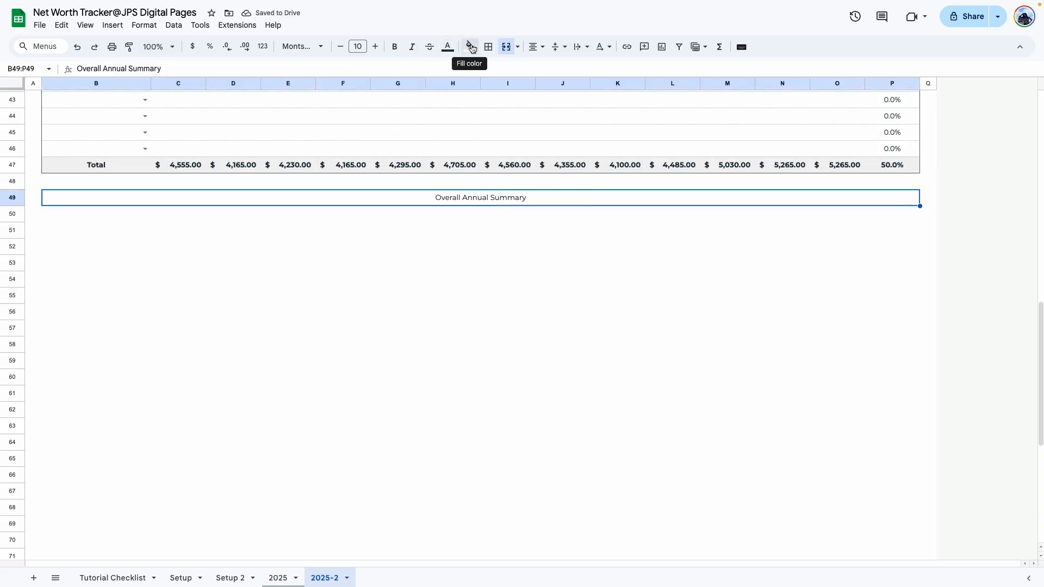
{"action": "left_click", "coordinate": [470, 46]}
{"action": "left_click", "coordinate": [521, 194]}
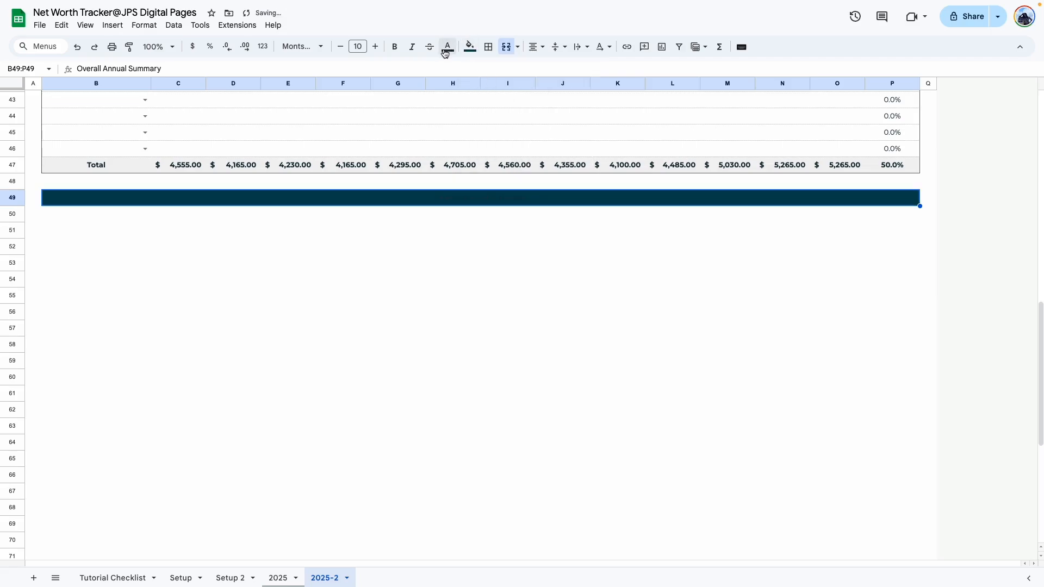
{"action": "left_click", "coordinate": [447, 47]}
{"action": "left_click", "coordinate": [561, 87]}
{"action": "left_click", "coordinate": [555, 328]}
- Set the height of row 50 to 300 pixels
{"action": "left_click", "coordinate": [74, 234]}
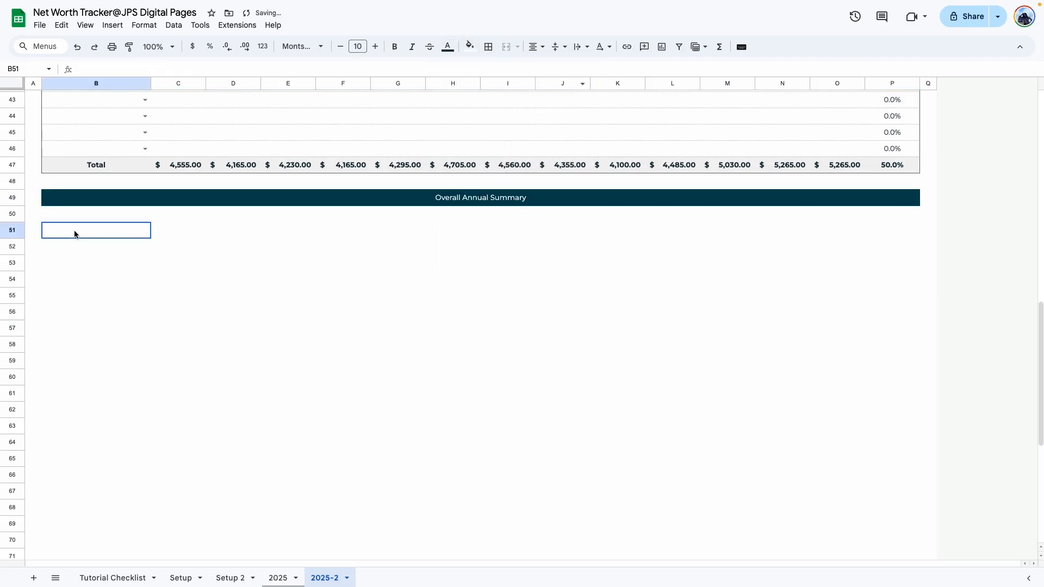
{"action": "left_click", "coordinate": [17, 213]}
{"action": "left_click", "coordinate": [96, 248]}
{"action": "right_click", "coordinate": [12, 217]}
{"action": "left_click", "coordinate": [88, 390]}
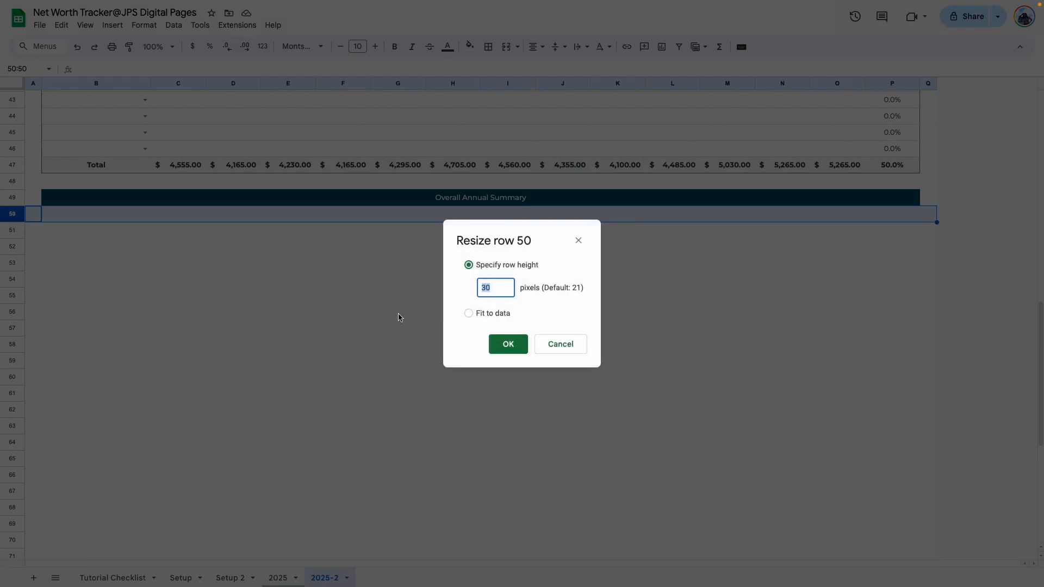
{"action": "type", "text": "300"}
{"action": "key", "text": "Return"}
- Add an outer border around B49:P50 and merge B50:P50 into one cell beneath the title
{"action": "left_click_drag", "start_coordinate": [480, 197], "coordinate": [830, 344]}
{"action": "left_click_drag", "start_coordinate": [135, 251], "coordinate": [892, 262]}
{"action": "left_click", "coordinate": [507, 46]}
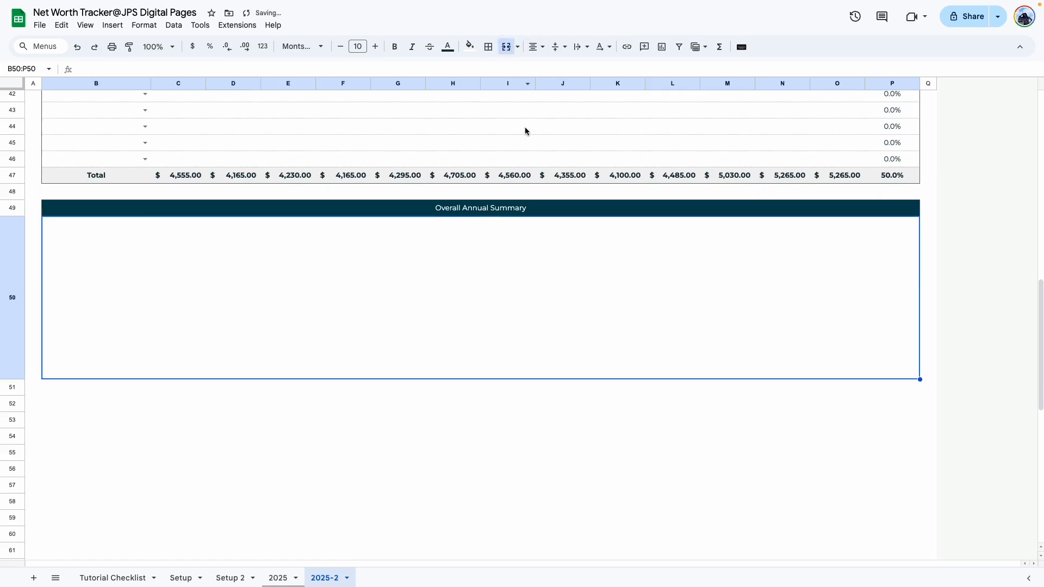
{"action": "scroll", "coordinate": [514, 477], "scroll_direction": "up", "scroll_amount": 5}
{"action": "scroll", "coordinate": [391, 418], "scroll_direction": "down", "scroll_amount": 2}
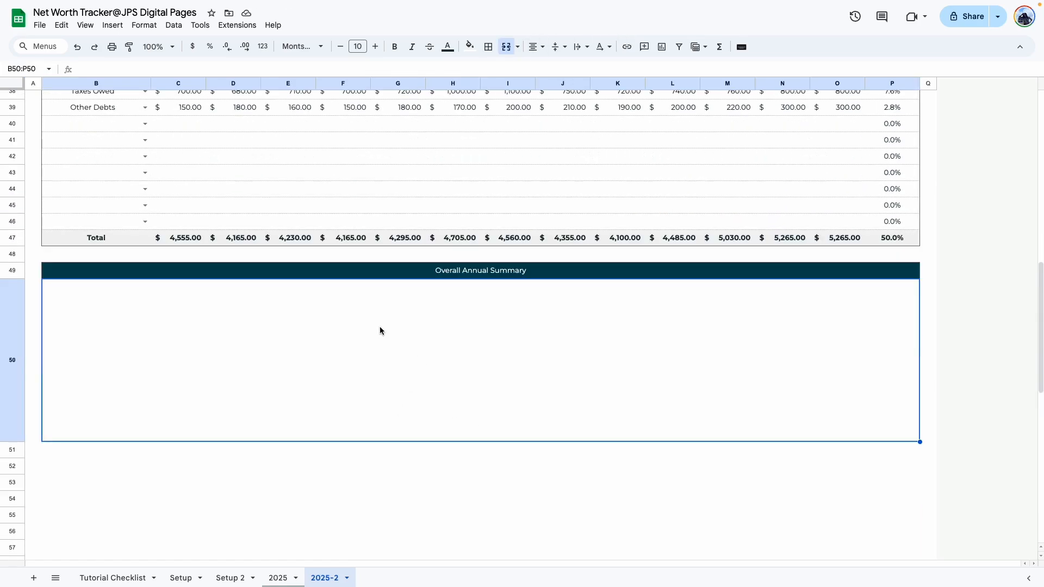
- Insert a line chart from the Annual Summary data in B6:N9
{"action": "scroll", "coordinate": [380, 321], "scroll_direction": "up", "scroll_amount": 12}
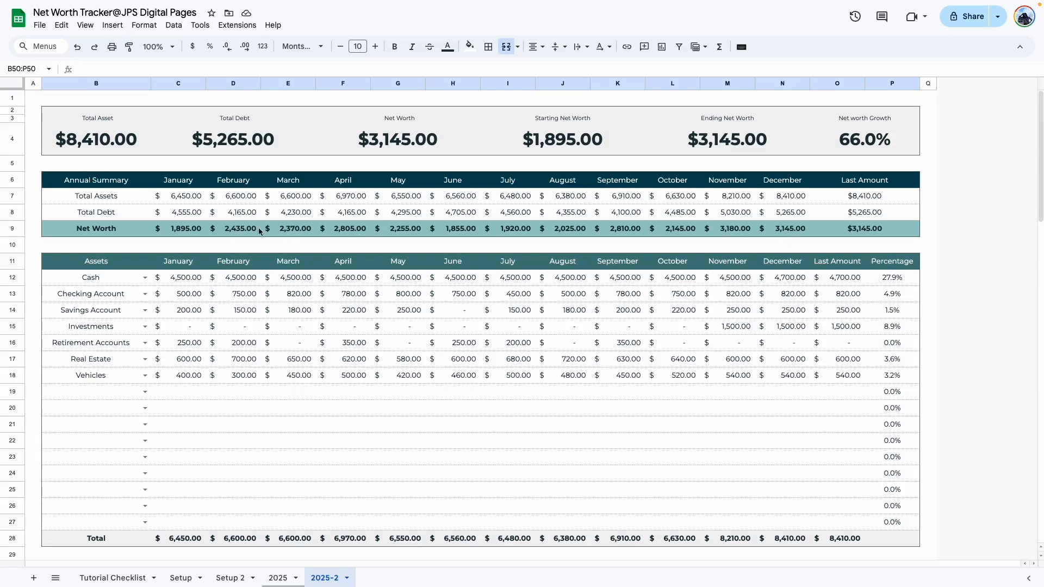
{"action": "left_click", "coordinate": [97, 228]}
{"action": "left_click_drag", "start_coordinate": [92, 180], "coordinate": [802, 230]}
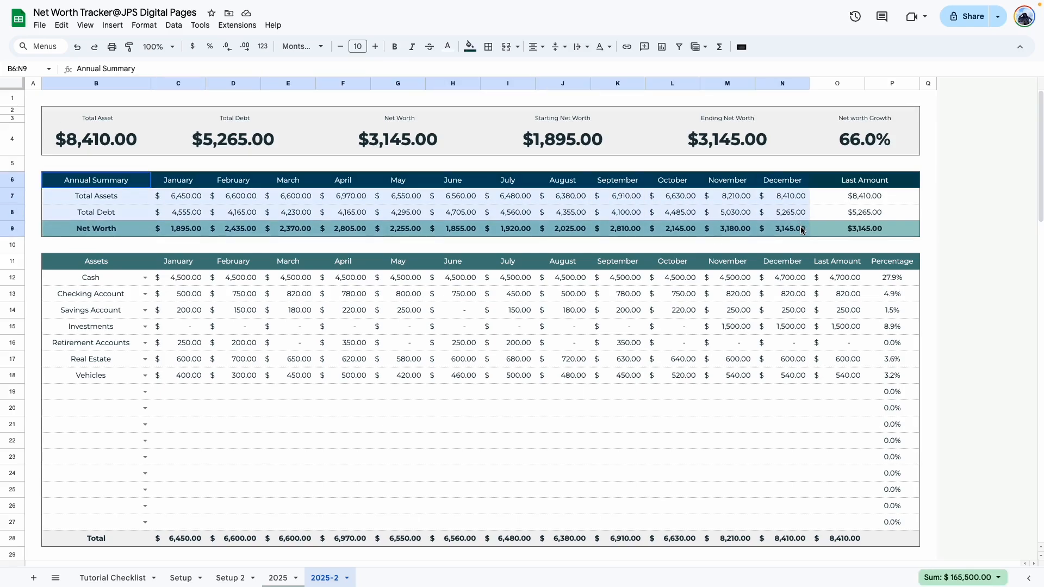
{"action": "left_click", "coordinate": [661, 52]}
{"action": "left_click", "coordinate": [662, 52]}
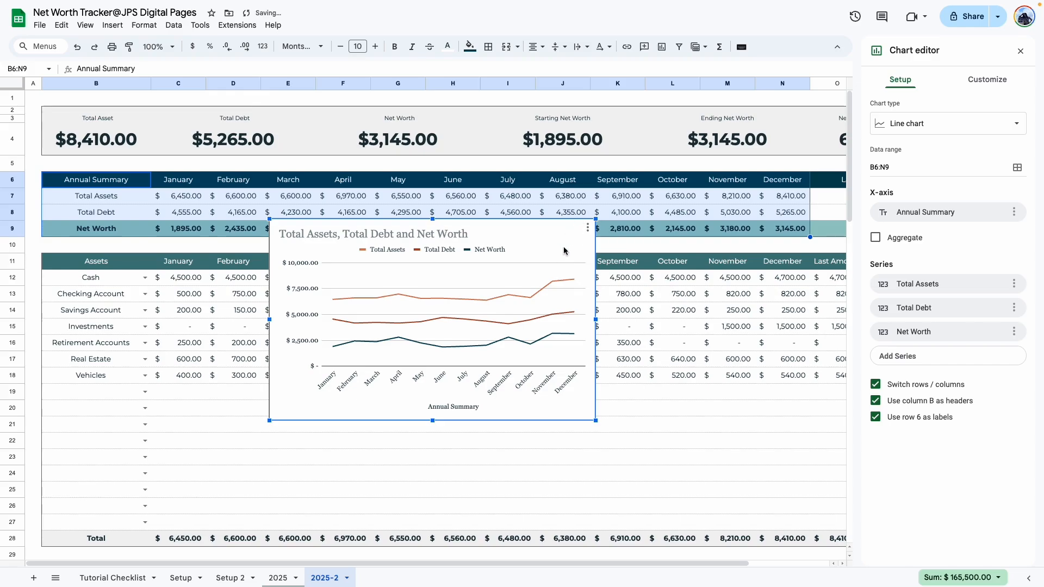
- Move the line chart down into row 50, aligned with the left edge beneath the Overall Annual Summary title
{"action": "left_click_drag", "start_coordinate": [548, 272], "coordinate": [551, 415]}
{"action": "scroll", "coordinate": [547, 291], "scroll_direction": "down", "scroll_amount": 4}
{"action": "left_click_drag", "start_coordinate": [522, 197], "coordinate": [503, 418]}
{"action": "scroll", "coordinate": [499, 319], "scroll_direction": "down", "scroll_amount": 1}
{"action": "scroll", "coordinate": [500, 319], "scroll_direction": "down", "scroll_amount": 2}
{"action": "left_click_drag", "start_coordinate": [496, 310], "coordinate": [482, 427]}
{"action": "scroll", "coordinate": [503, 317], "scroll_direction": "down", "scroll_amount": 3}
{"action": "left_click_drag", "start_coordinate": [497, 249], "coordinate": [464, 411]}
{"action": "scroll", "coordinate": [463, 410], "scroll_direction": "down", "scroll_amount": 3}
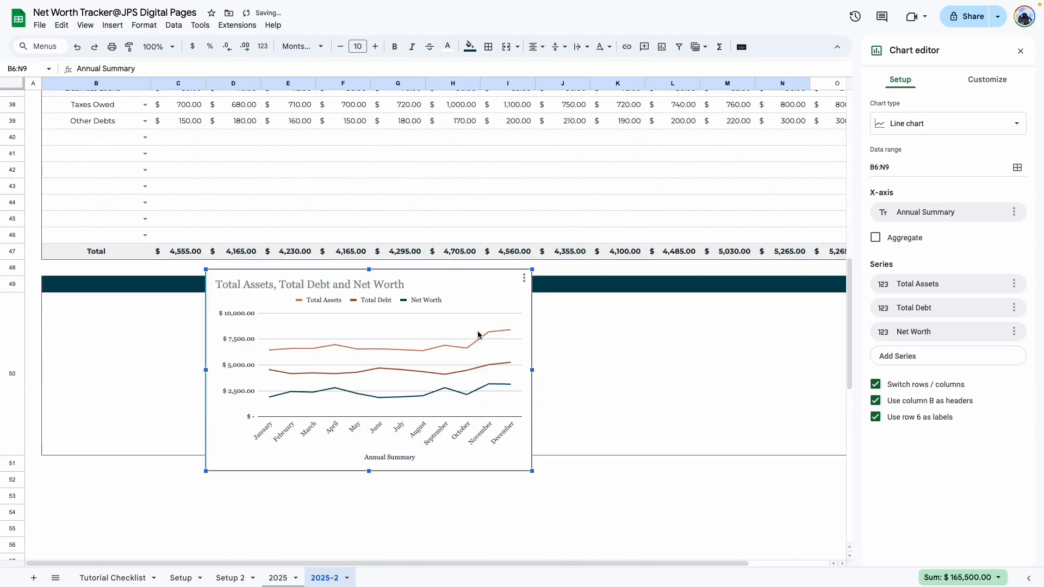
{"action": "left_click_drag", "start_coordinate": [472, 286], "coordinate": [310, 314]}
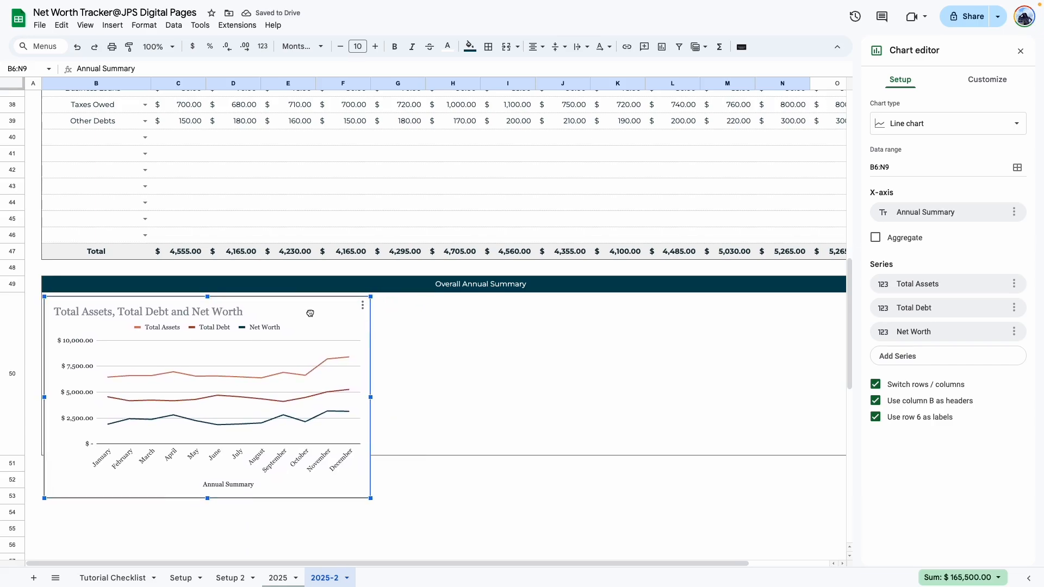
- Resize the line chart to fill the merged area B50:P50 in both height and width
{"action": "left_click_drag", "start_coordinate": [208, 499], "coordinate": [218, 451]}
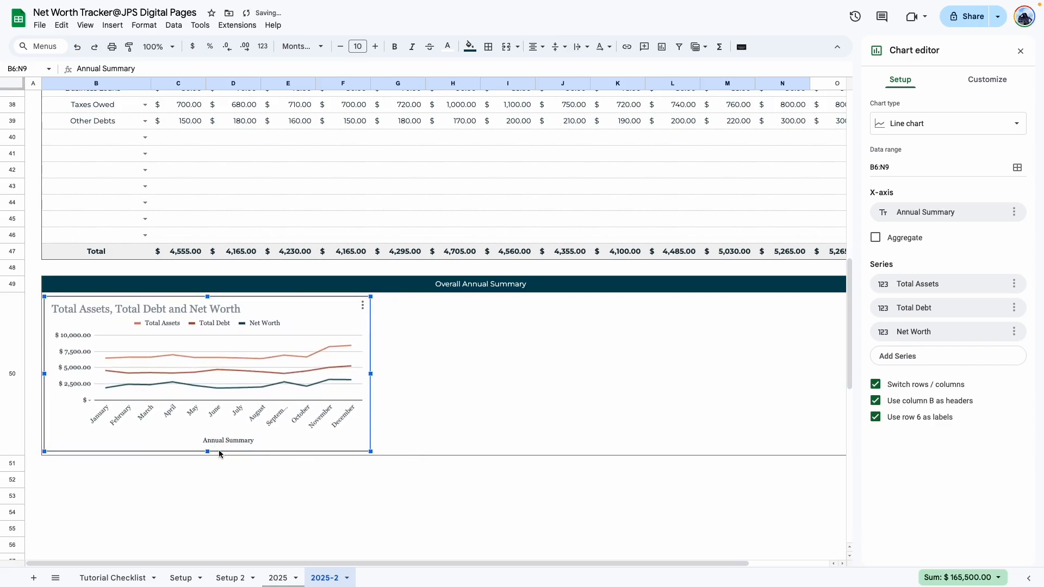
{"action": "left_click_drag", "start_coordinate": [371, 373], "coordinate": [811, 368]}
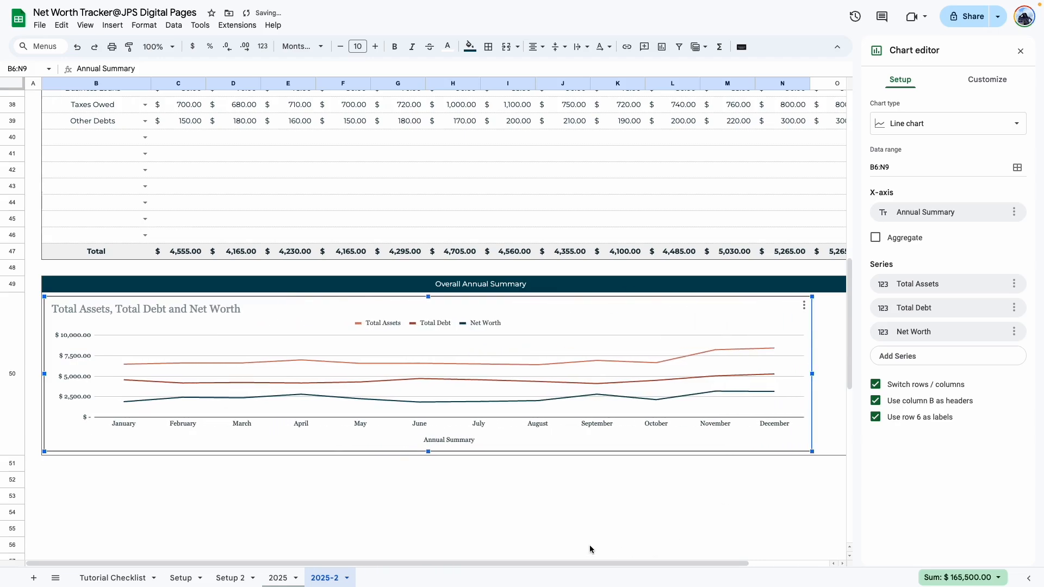
{"action": "left_click_drag", "start_coordinate": [582, 562], "coordinate": [750, 569]}
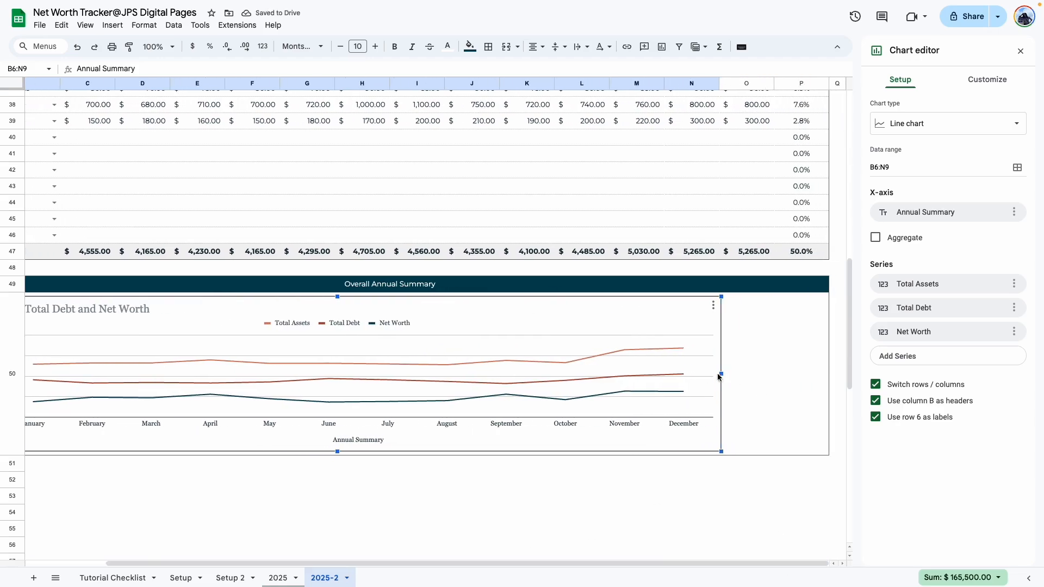
{"action": "left_click_drag", "start_coordinate": [721, 374], "coordinate": [826, 373]}
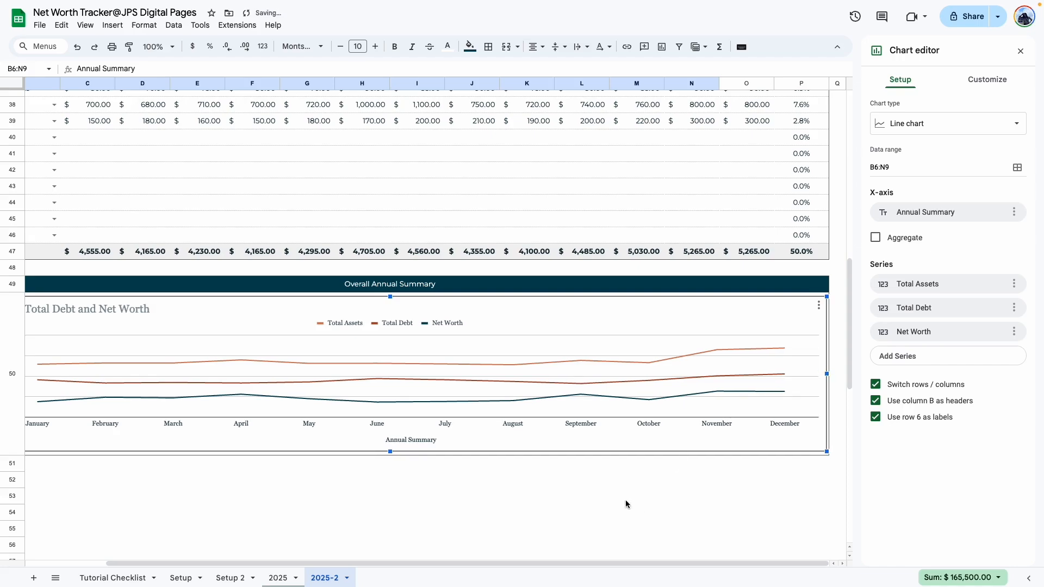
- Delete the chart's horizontal axis title Annual Summary and its main title Total Assets, Total Debt and Net Worth
{"action": "left_click", "coordinate": [422, 442]}
{"action": "left_click", "coordinate": [431, 443]}
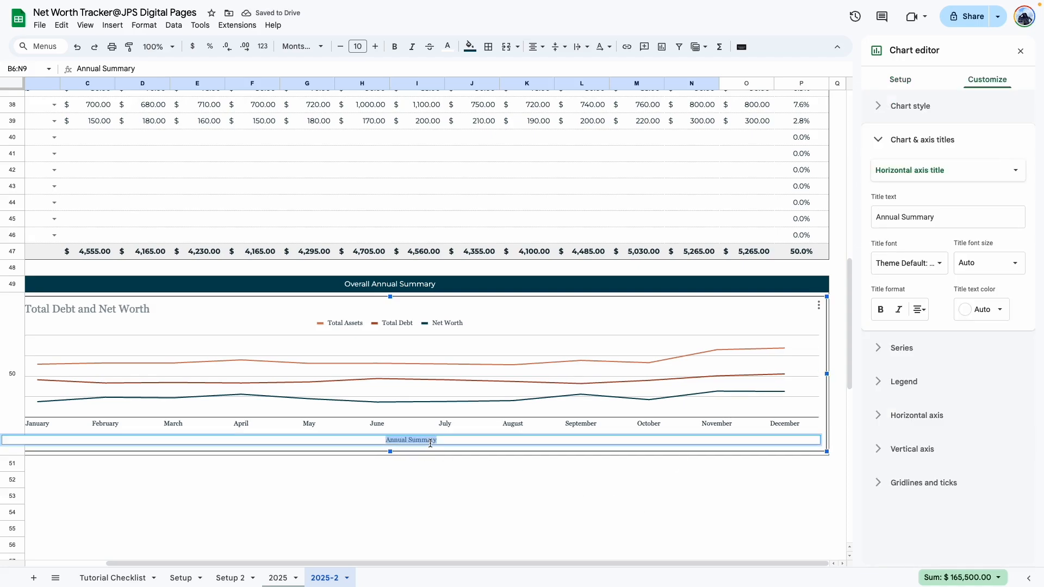
{"action": "left_click", "coordinate": [522, 500]}
{"action": "left_click", "coordinate": [177, 308]}
{"action": "left_click", "coordinate": [178, 308]}
{"action": "key", "text": "Delete"}
{"action": "left_click", "coordinate": [333, 510]}
- Set the line chart's border color to None and close the chart editor
{"action": "left_click", "coordinate": [523, 357]}
{"action": "left_click", "coordinate": [909, 306]}
{"action": "left_click", "coordinate": [925, 322]}
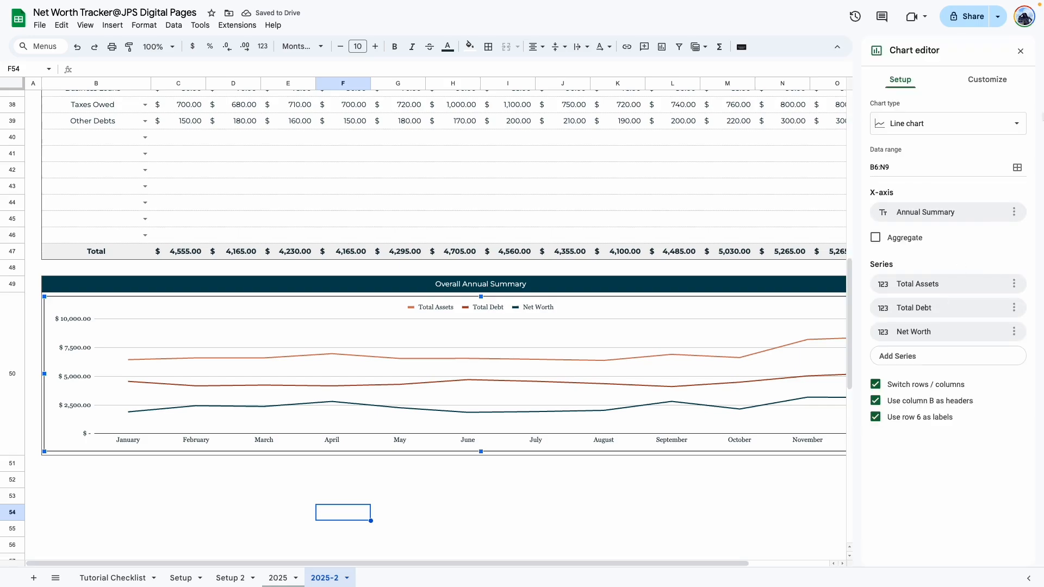
{"action": "left_click", "coordinate": [987, 79]}
{"action": "left_click", "coordinate": [899, 105]}
{"action": "left_click", "coordinate": [888, 197]}
{"action": "left_click", "coordinate": [889, 198]}
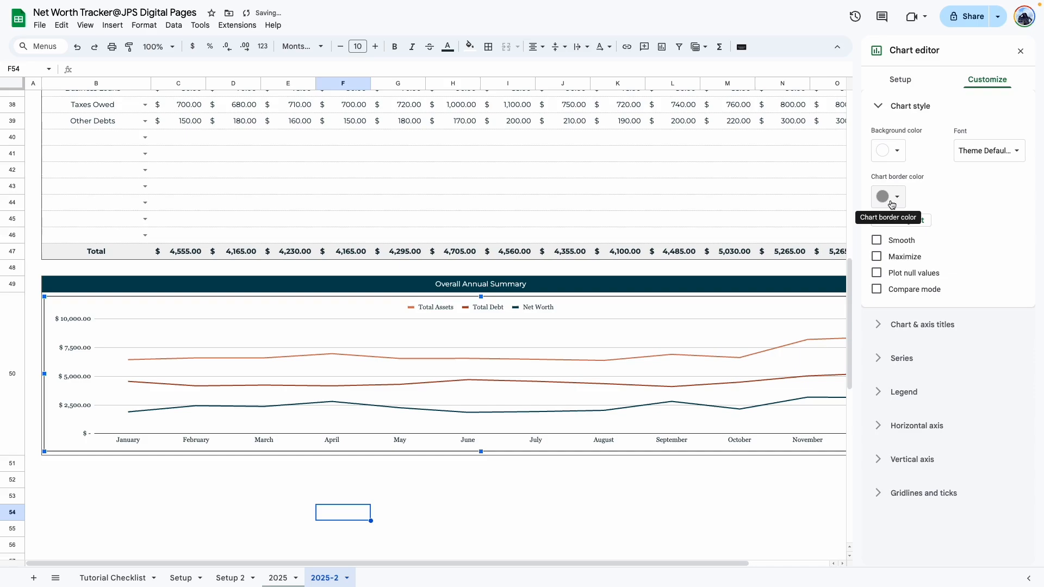
{"action": "left_click", "coordinate": [891, 199]}
{"action": "left_click", "coordinate": [937, 223]}
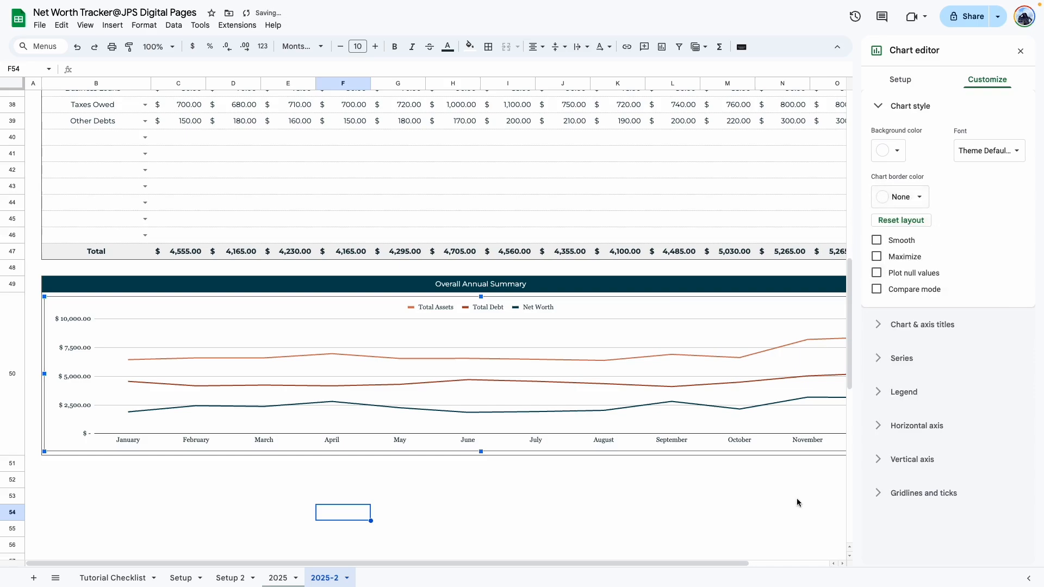
{"action": "left_click", "coordinate": [797, 503]}
- Check the reference line chart on the 2025 sheet and set the point size of all series in the 2025-2 chart to 7px
{"action": "left_click", "coordinate": [712, 354]}
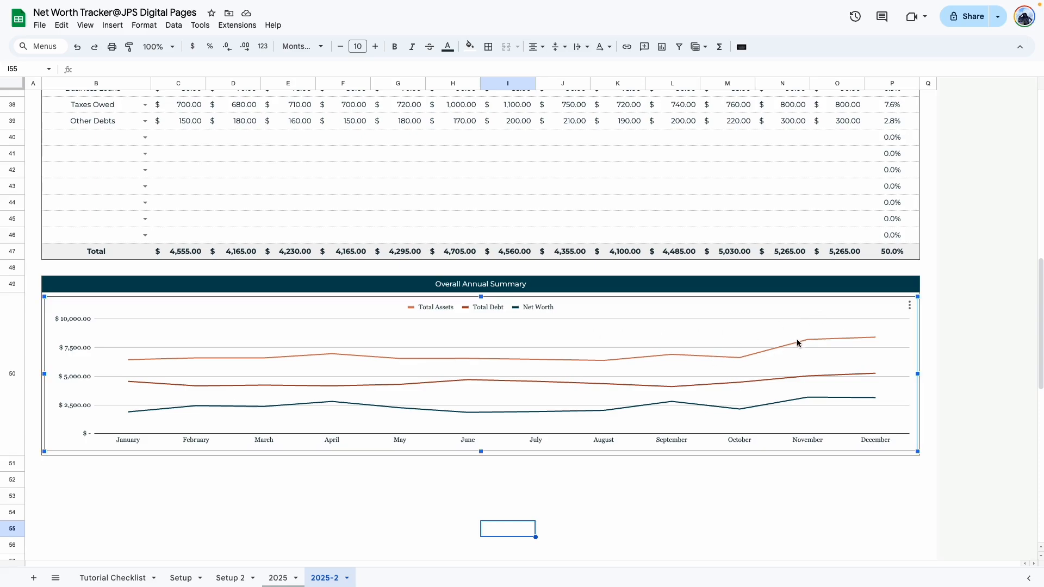
{"action": "left_click", "coordinate": [278, 578]}
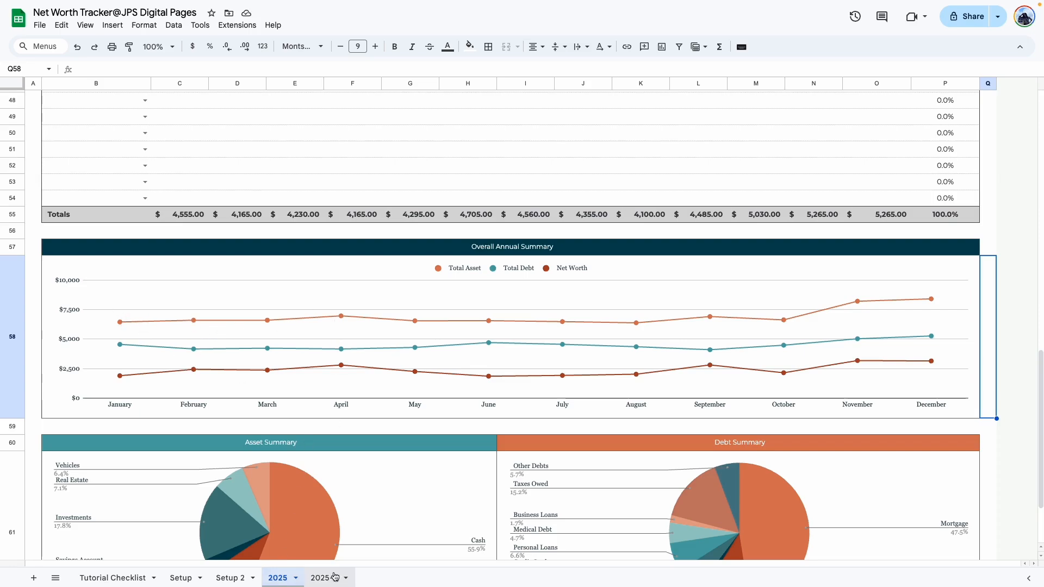
{"action": "left_click", "coordinate": [314, 580]}
{"action": "double_click", "coordinate": [748, 342]}
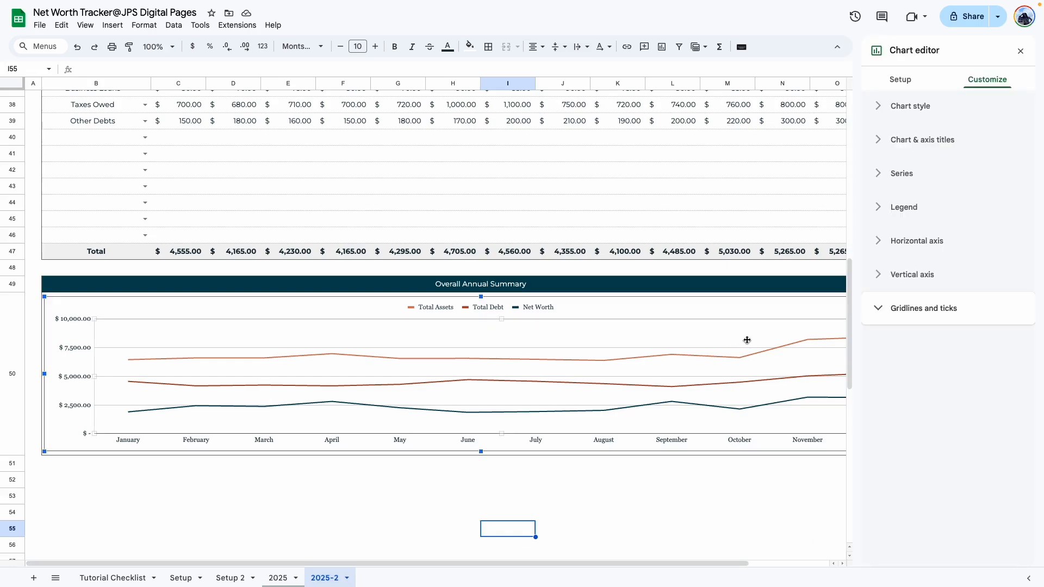
{"action": "left_click_drag", "start_coordinate": [535, 565], "coordinate": [683, 564]}
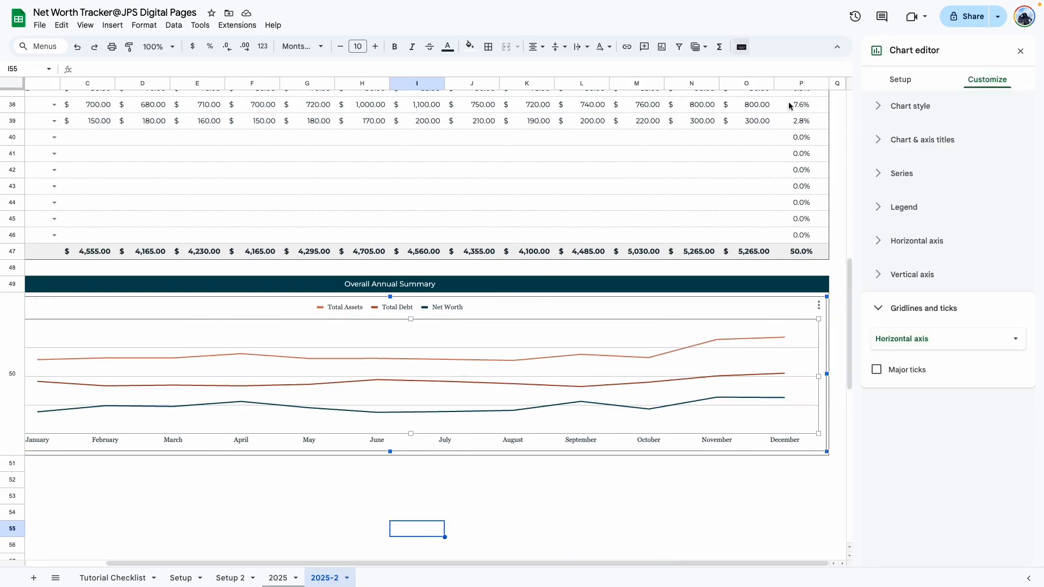
{"action": "left_click", "coordinate": [889, 174]}
{"action": "scroll", "coordinate": [944, 288], "scroll_direction": "down", "scroll_amount": 1}
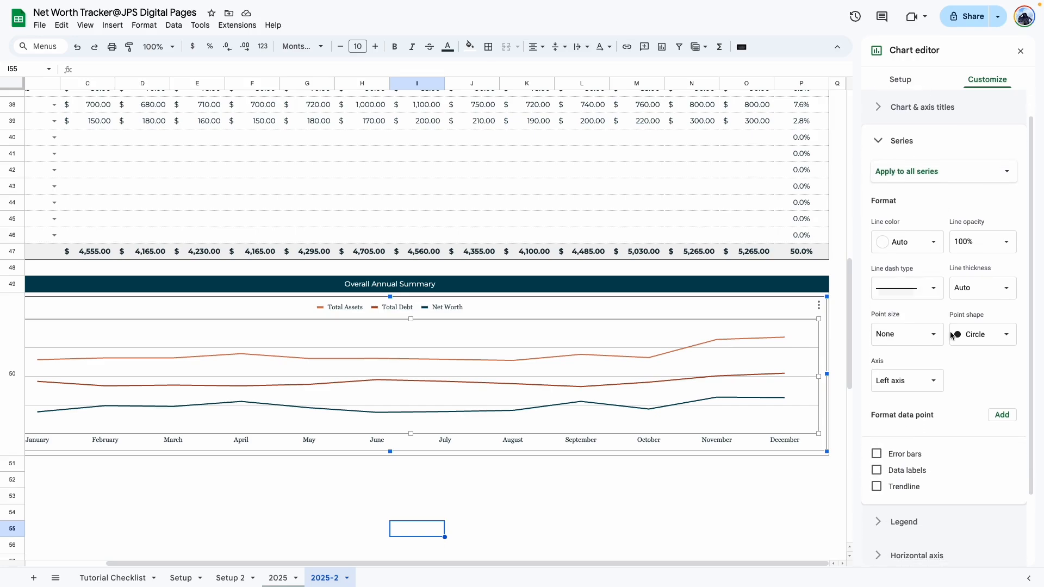
{"action": "left_click", "coordinate": [932, 333]}
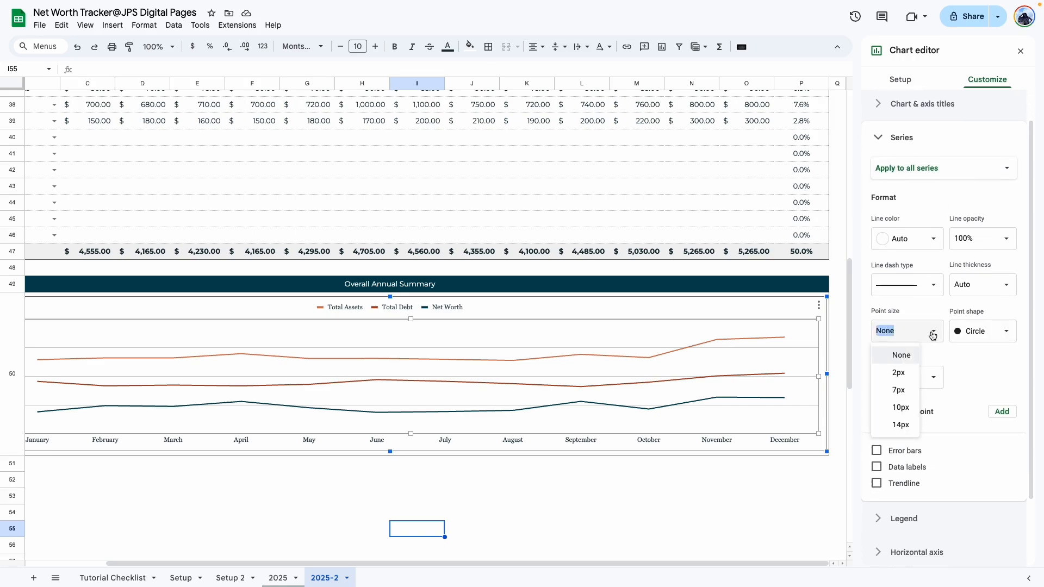
{"action": "left_click", "coordinate": [900, 391]}
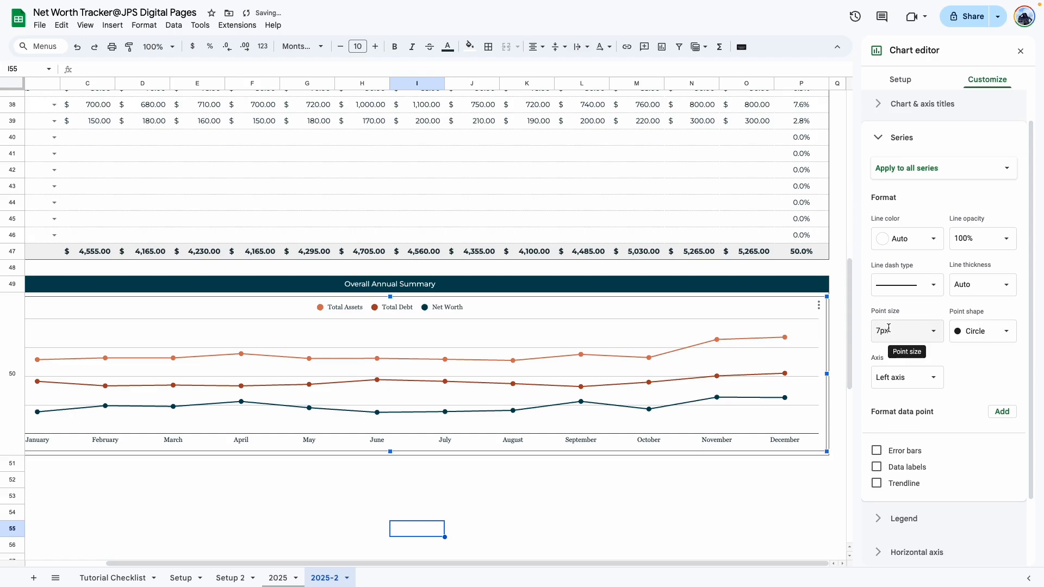
- Try point sizes of 10px and 5px on all series and set the size back to 7px
{"action": "left_click", "coordinate": [933, 331]}
{"action": "left_click", "coordinate": [896, 409]}
{"action": "left_click", "coordinate": [880, 330]}
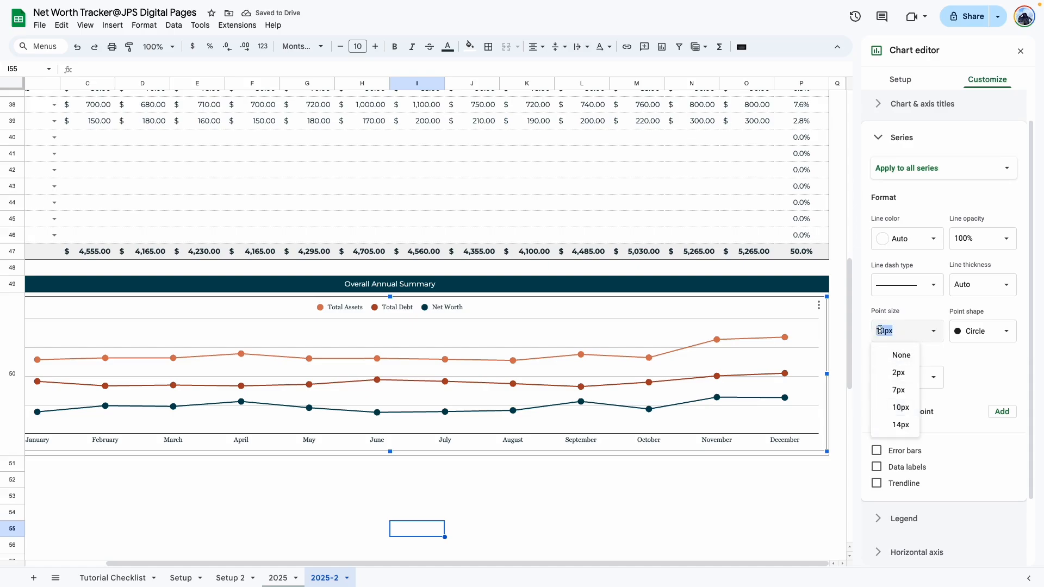
{"action": "key", "text": "Return"}
{"action": "left_click", "coordinate": [907, 329]}
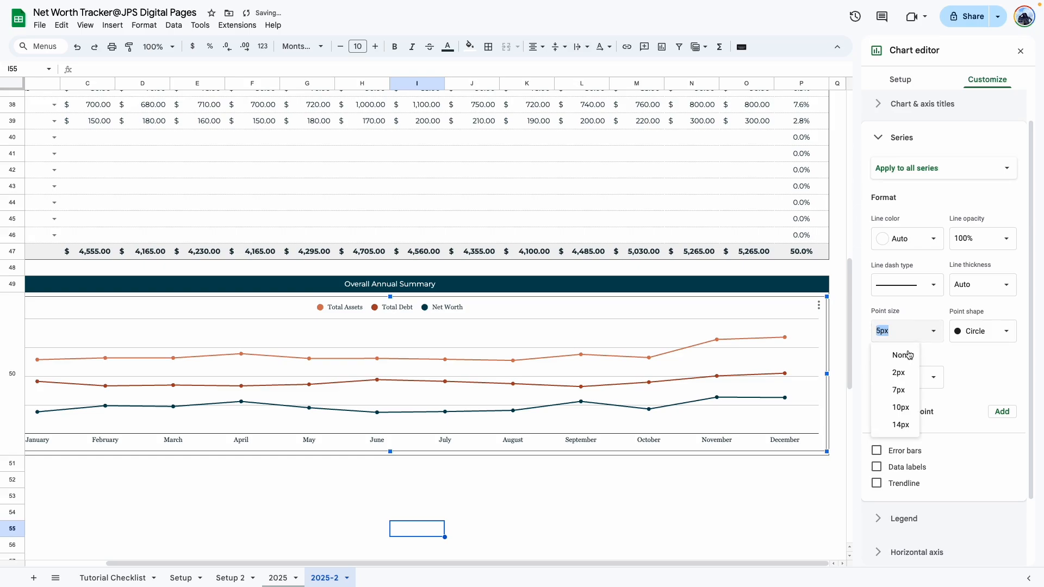
{"action": "left_click", "coordinate": [899, 394]}
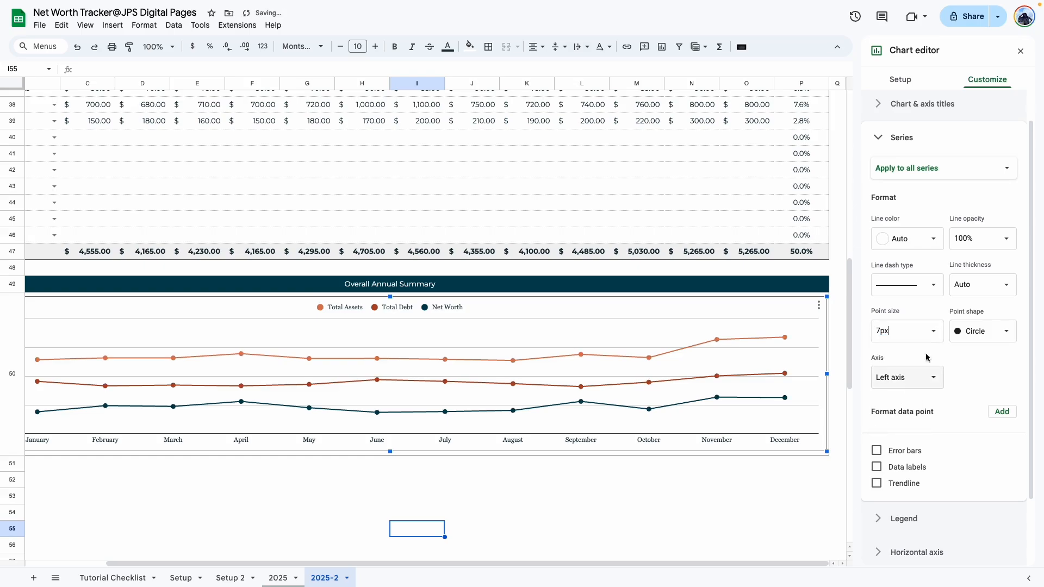
- Try the Square point shape on all series, set it back to Circle and close the chart editor
{"action": "left_click", "coordinate": [1005, 332]}
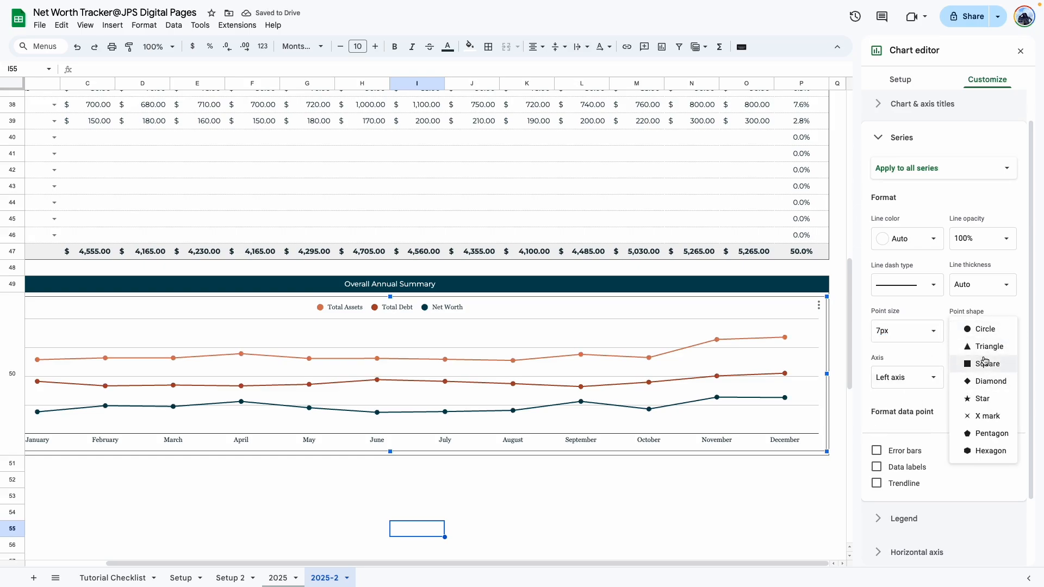
{"action": "left_click", "coordinate": [985, 362]}
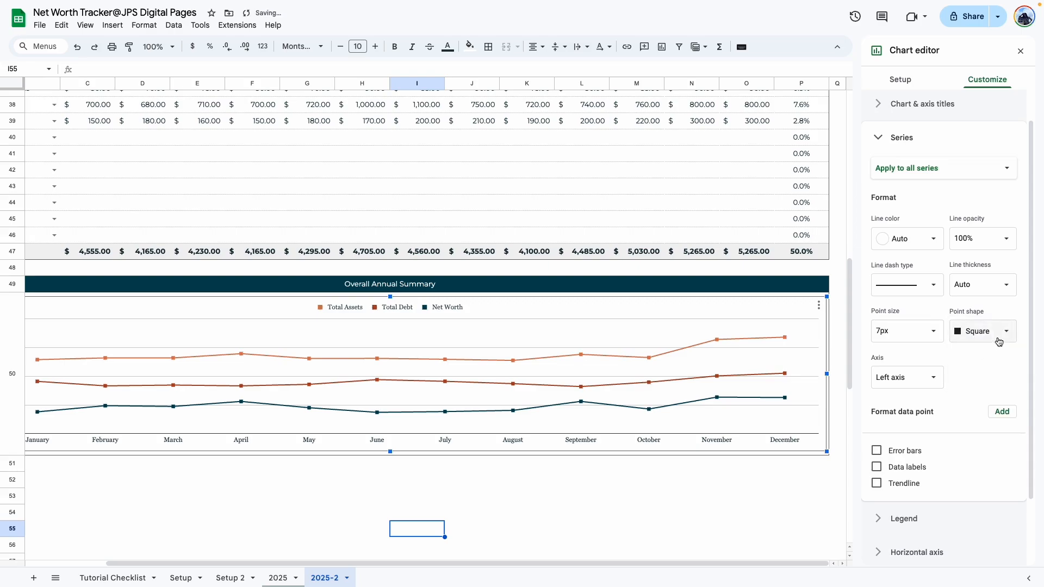
{"action": "left_click", "coordinate": [982, 333]}
{"action": "left_click", "coordinate": [984, 293]}
{"action": "left_click", "coordinate": [820, 496]}
- Check the pie chart layout on the 2025 sheet and merge B52:H52 and I52:P52 on the 2025-2 sheet
{"action": "scroll", "coordinate": [663, 463], "scroll_direction": "down", "scroll_amount": 3}
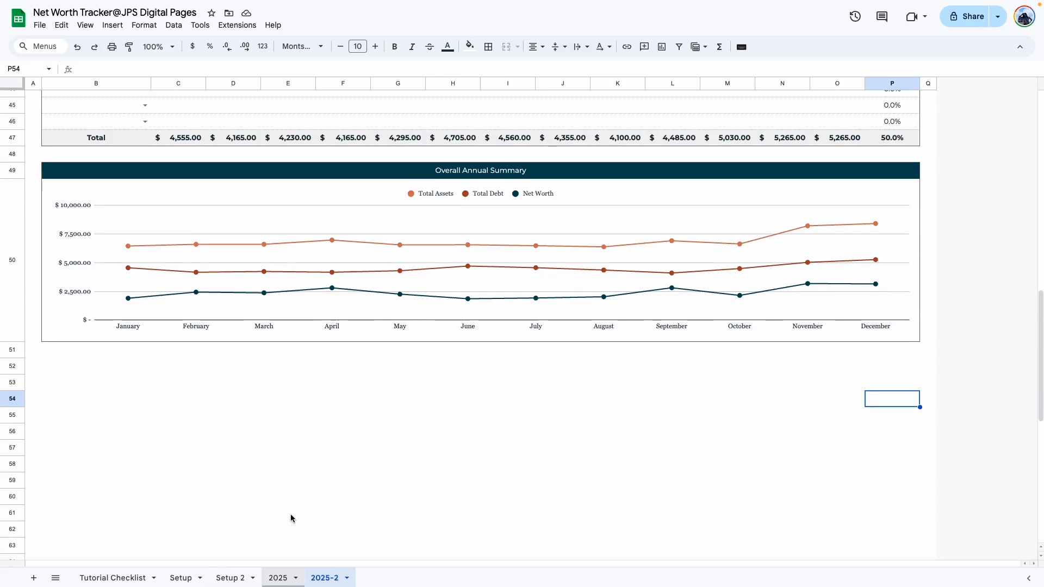
{"action": "left_click", "coordinate": [279, 578]}
{"action": "scroll", "coordinate": [306, 482], "scroll_direction": "down", "scroll_amount": 2}
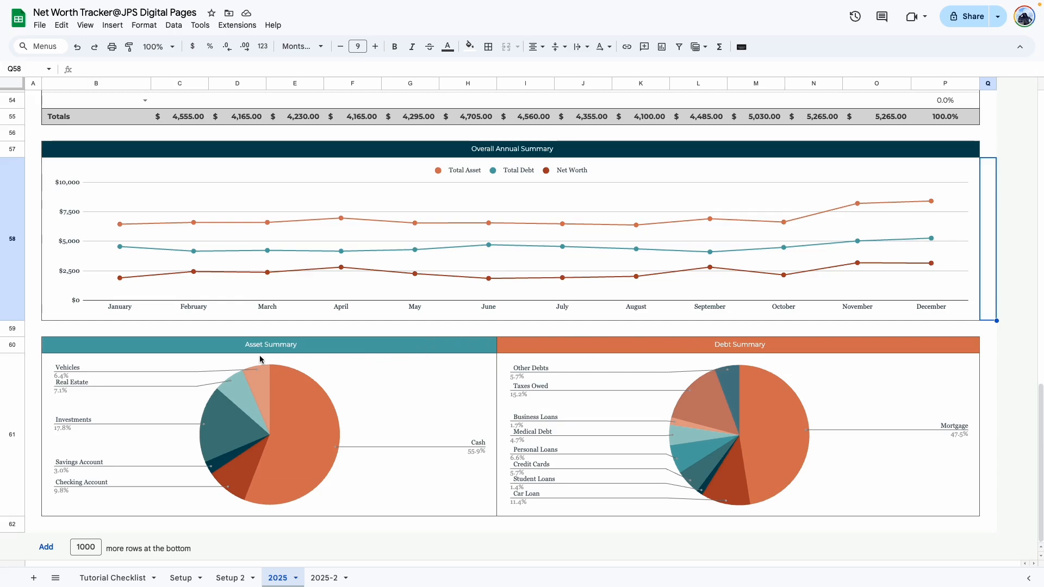
{"action": "key", "text": "alt+Down"}
{"action": "left_click_drag", "start_coordinate": [51, 365], "coordinate": [441, 372]}
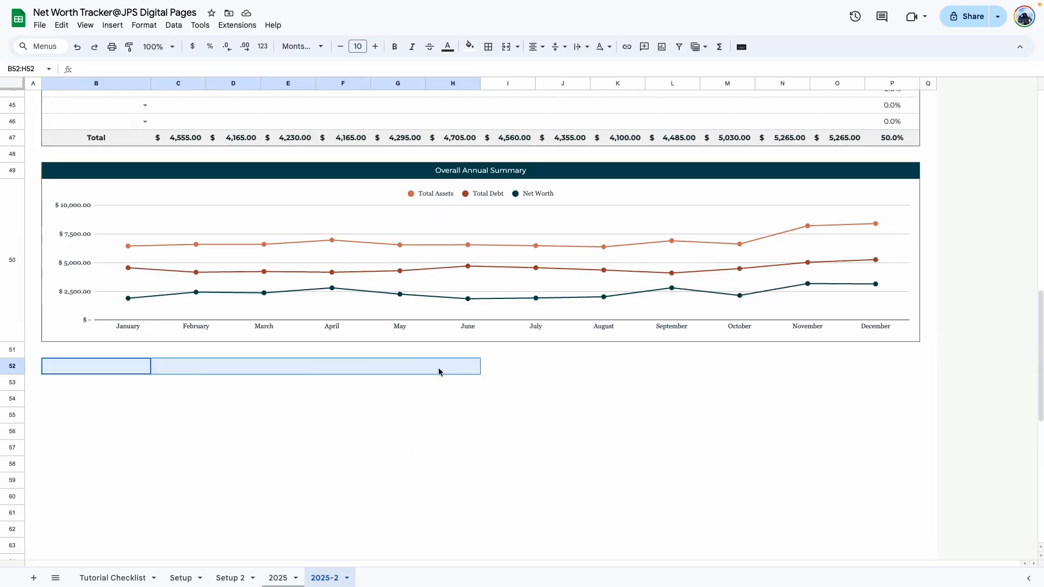
{"action": "left_click", "coordinate": [501, 49]}
{"action": "left_click_drag", "start_coordinate": [489, 367], "coordinate": [905, 369]}
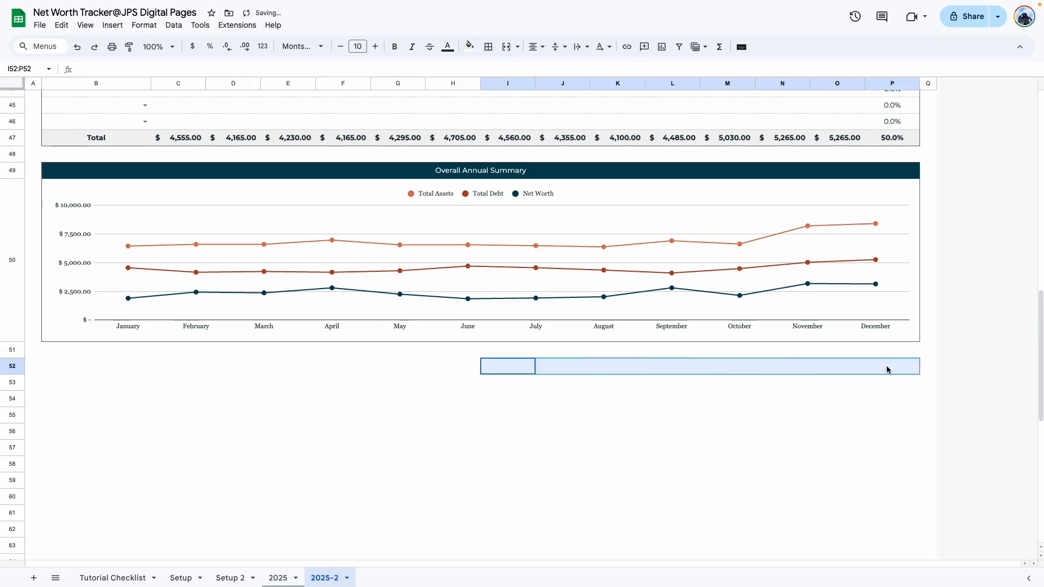
{"action": "left_click", "coordinate": [504, 48]}
- Enter the headings Asset Summary and Debt Summary in the two merged cells of row 52
{"action": "left_click", "coordinate": [425, 367]}
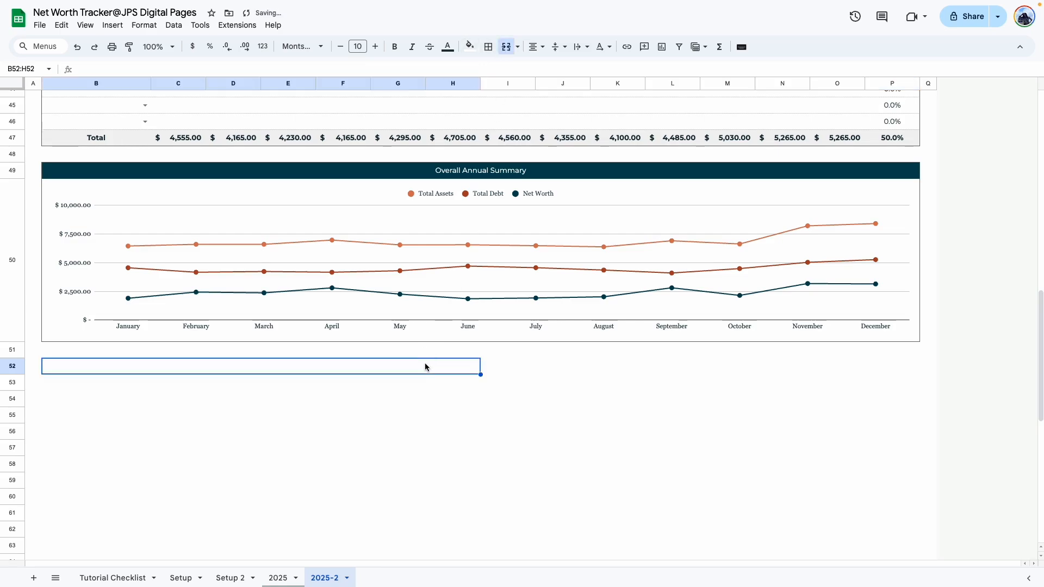
{"action": "type", "text": "Asset Summary"}
{"action": "left_click", "coordinate": [620, 371]}
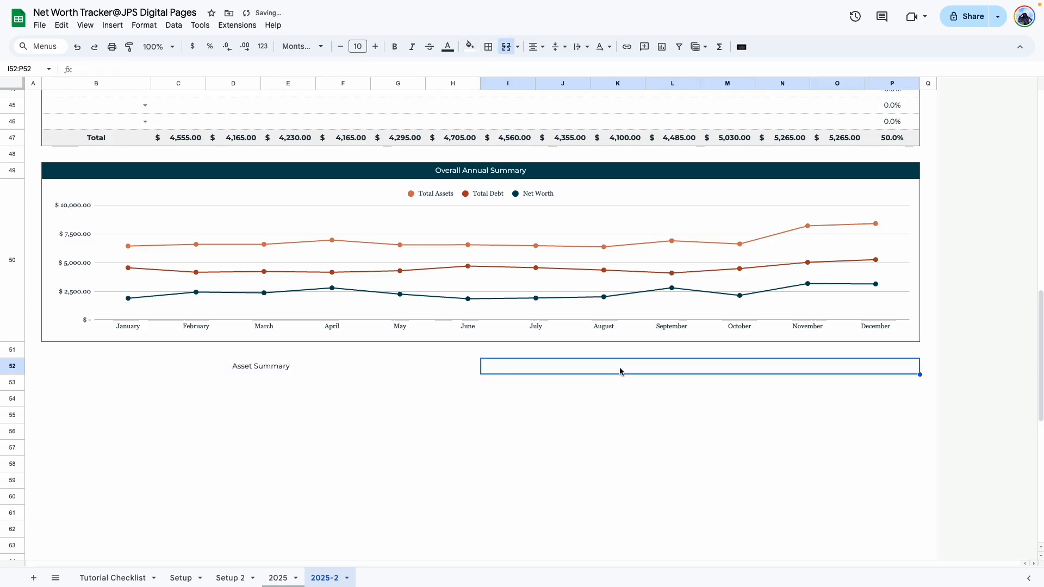
{"action": "type", "text": "Debt Summary"}
- Fill the Asset Summary heading with the theme's dark teal and the Debt Summary heading with its dark rust red
{"action": "left_click", "coordinate": [361, 367]}
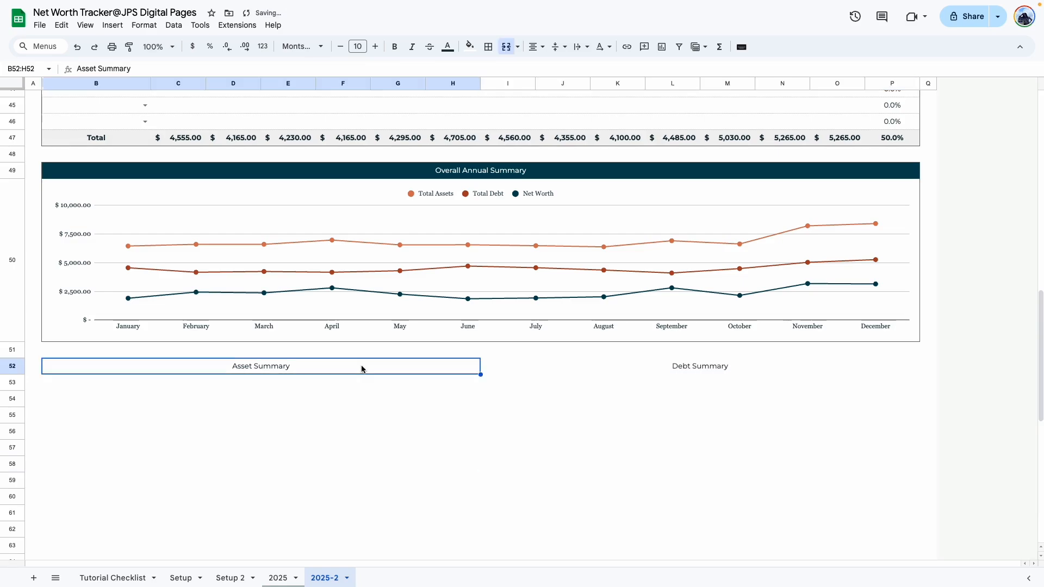
{"action": "left_click", "coordinate": [471, 46]}
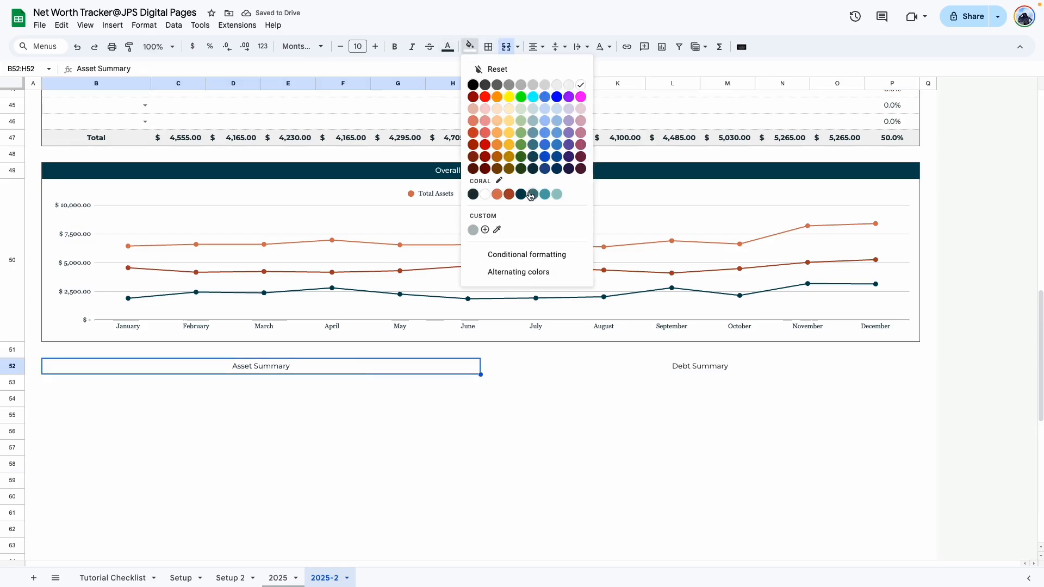
{"action": "left_click", "coordinate": [533, 194]}
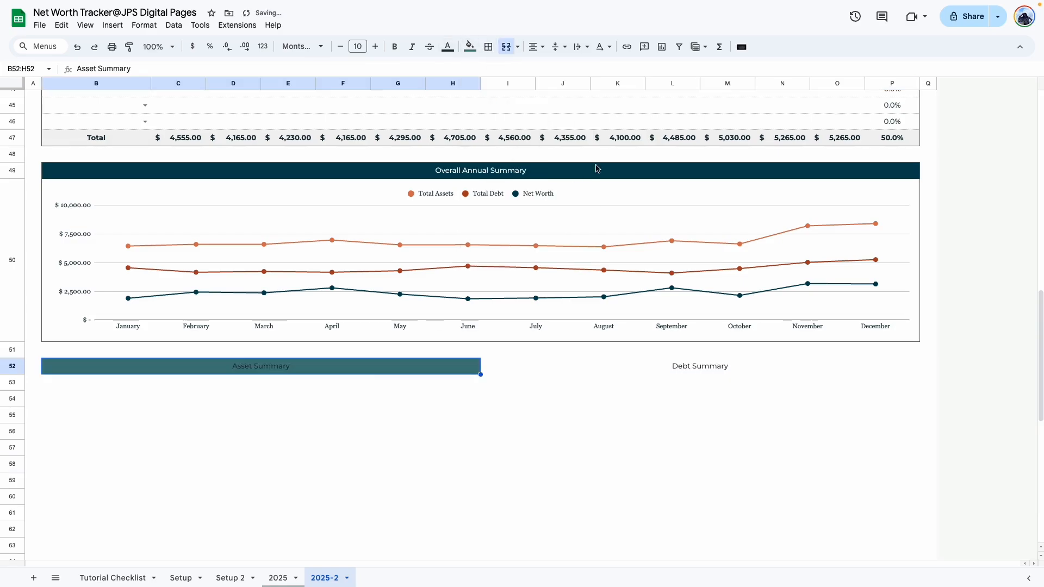
{"action": "left_click", "coordinate": [634, 366]}
{"action": "left_click", "coordinate": [470, 45]}
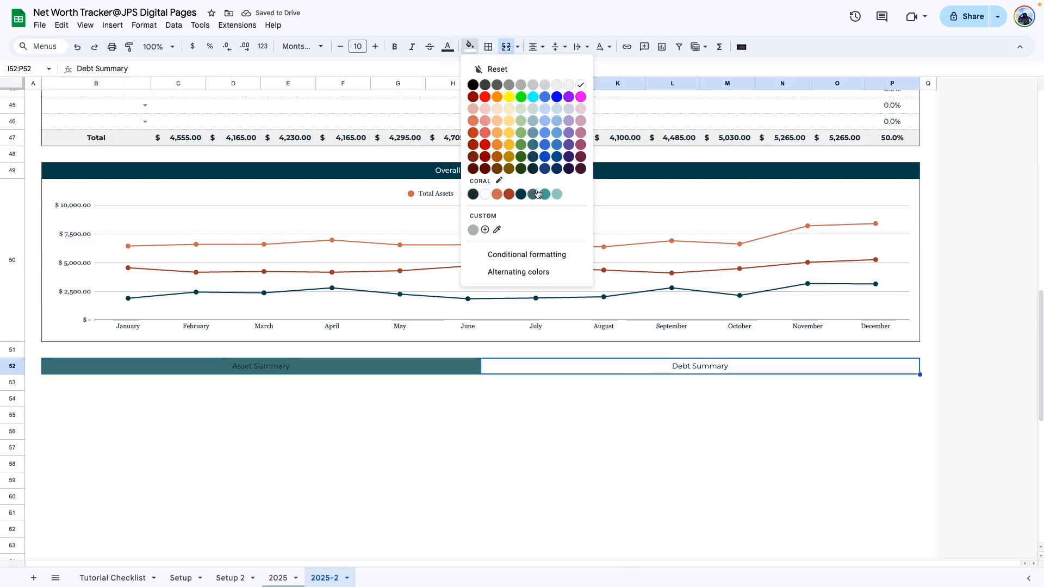
{"action": "left_click", "coordinate": [510, 195]}
{"action": "left_click", "coordinate": [514, 429]}
- Set the text color of the Asset Summary and Debt Summary headings to white
{"action": "left_click_drag", "start_coordinate": [472, 367], "coordinate": [496, 366]}
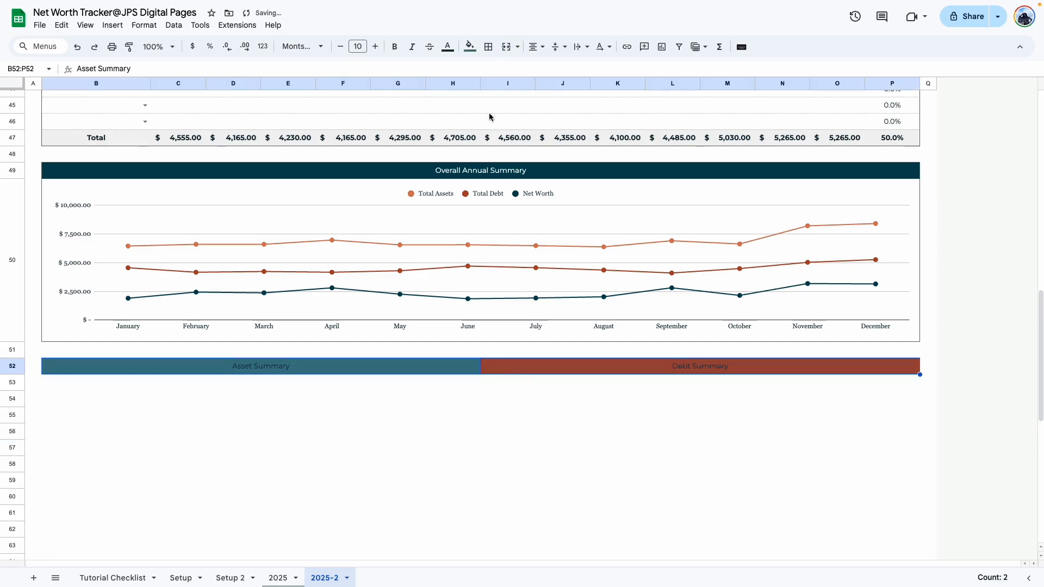
{"action": "left_click", "coordinate": [447, 46]}
{"action": "left_click", "coordinate": [550, 86]}
{"action": "left_click", "coordinate": [563, 447]}
- Set the height of row 53 below the summary headings to 300 pixels
{"action": "scroll", "coordinate": [76, 318], "scroll_direction": "down", "scroll_amount": 2}
{"action": "left_click", "coordinate": [13, 295]}
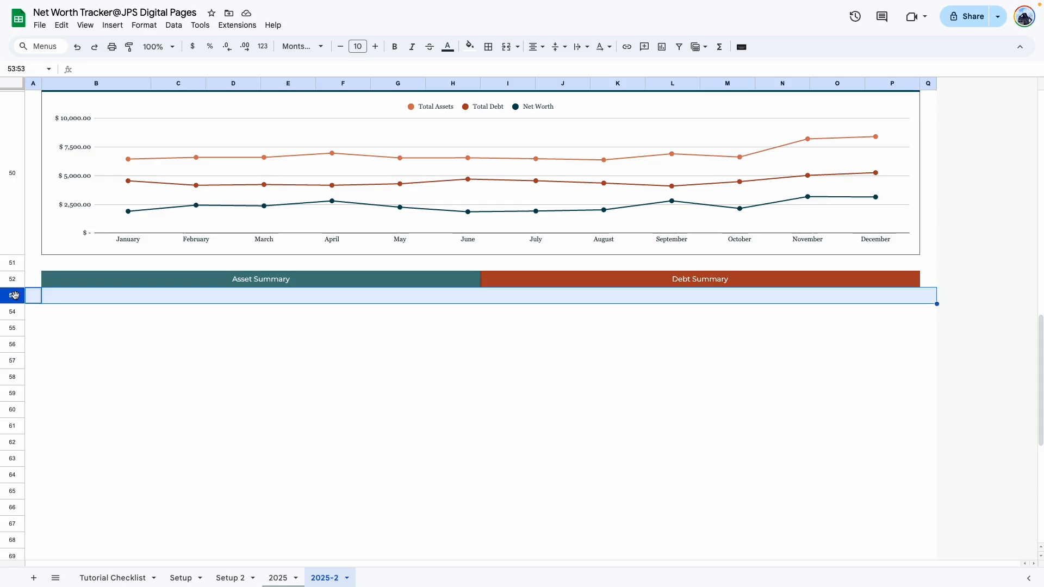
{"action": "right_click", "coordinate": [15, 295]}
{"action": "left_click", "coordinate": [98, 474]}
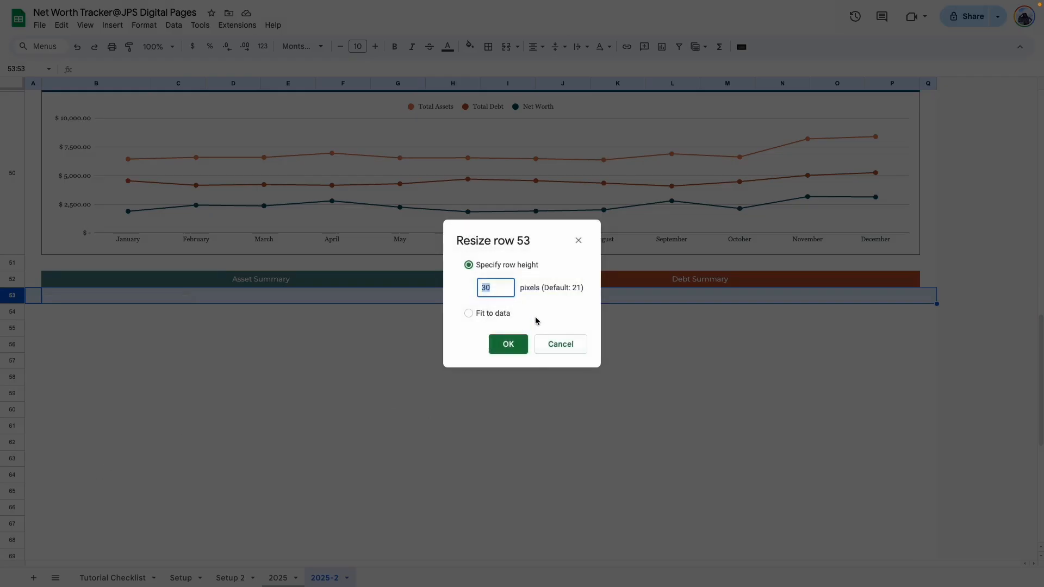
{"action": "type", "text": "300"}
{"action": "key", "text": "Return"}
{"action": "left_click", "coordinate": [474, 481]}
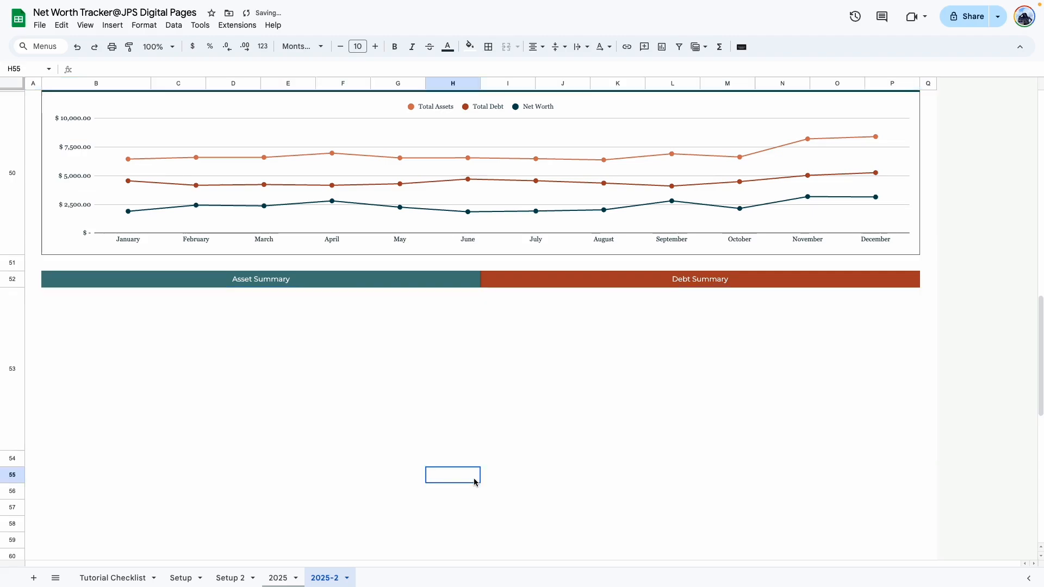
- Delete the empty rows 55 to 88 at the end of the sheet
{"action": "left_click", "coordinate": [234, 421]}
{"action": "scroll", "coordinate": [75, 391], "scroll_direction": "down", "scroll_amount": 1}
{"action": "scroll", "coordinate": [74, 390], "scroll_direction": "down", "scroll_amount": 1}
{"action": "left_click", "coordinate": [67, 384]}
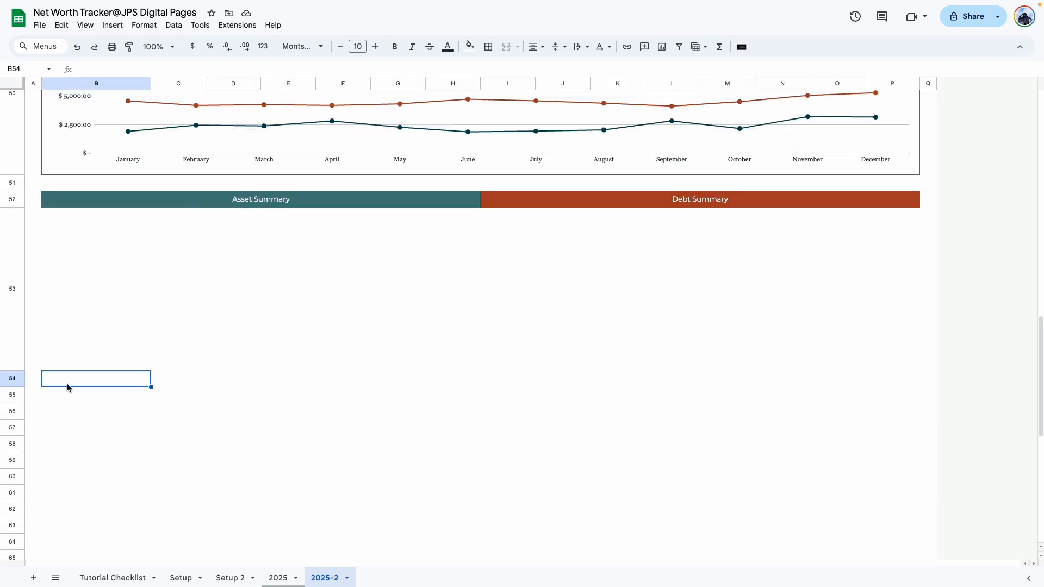
{"action": "left_click", "coordinate": [21, 412]}
{"action": "left_click_drag", "start_coordinate": [18, 400], "coordinate": [16, 551]}
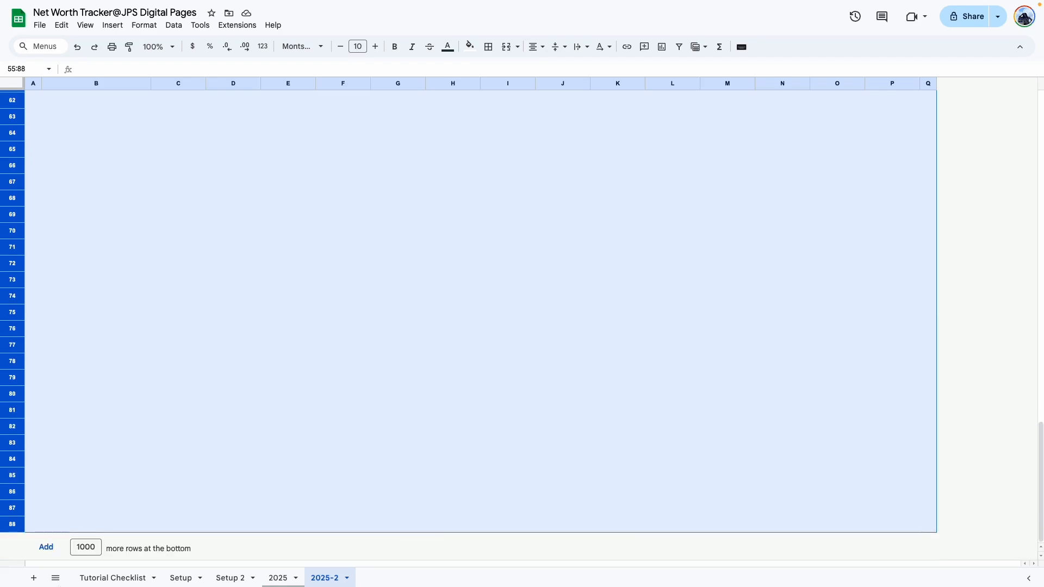
{"action": "right_click", "coordinate": [25, 499]}
{"action": "left_click", "coordinate": [87, 337]}
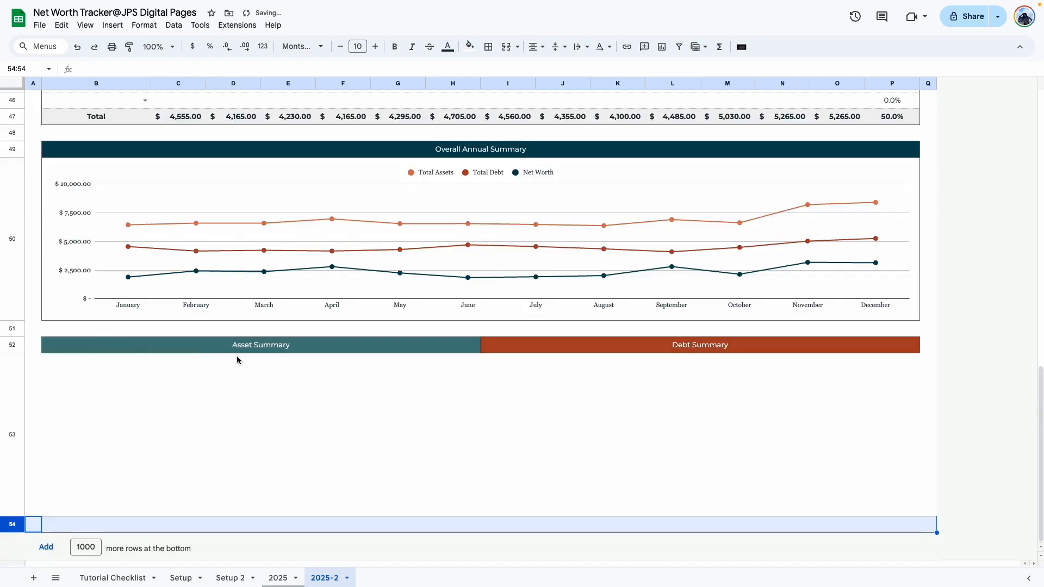
- Apply all borders to the summary heading row and the tall row below it, B52:P53
{"action": "left_click", "coordinate": [152, 412]}
{"action": "left_click_drag", "start_coordinate": [149, 345], "coordinate": [919, 514]}
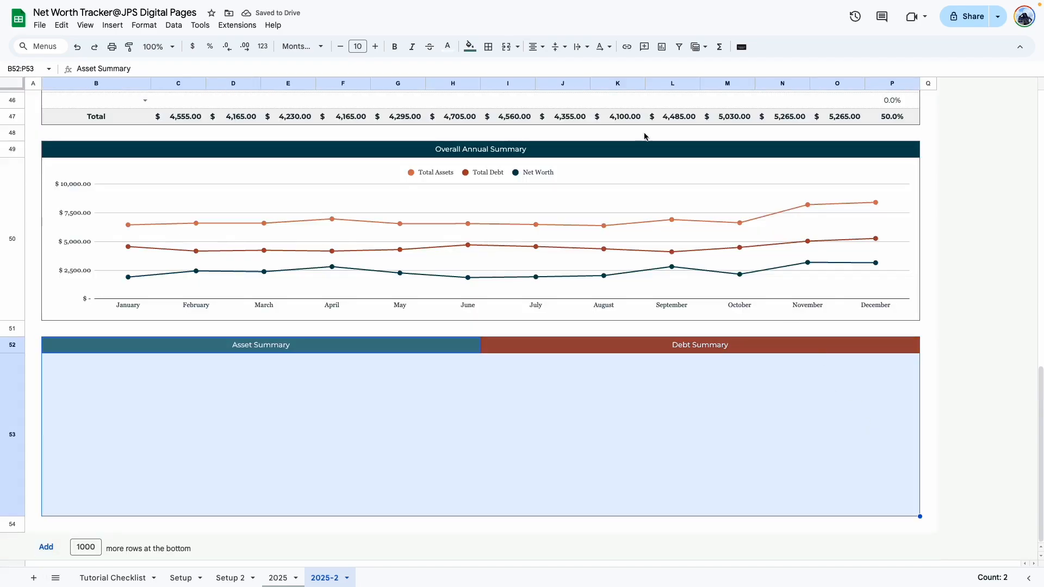
{"action": "left_click", "coordinate": [489, 47]}
- Merge B53:H53 under Asset Summary and I53:P53 under Debt Summary into two chart areas
{"action": "left_click_drag", "start_coordinate": [74, 382], "coordinate": [916, 511]}
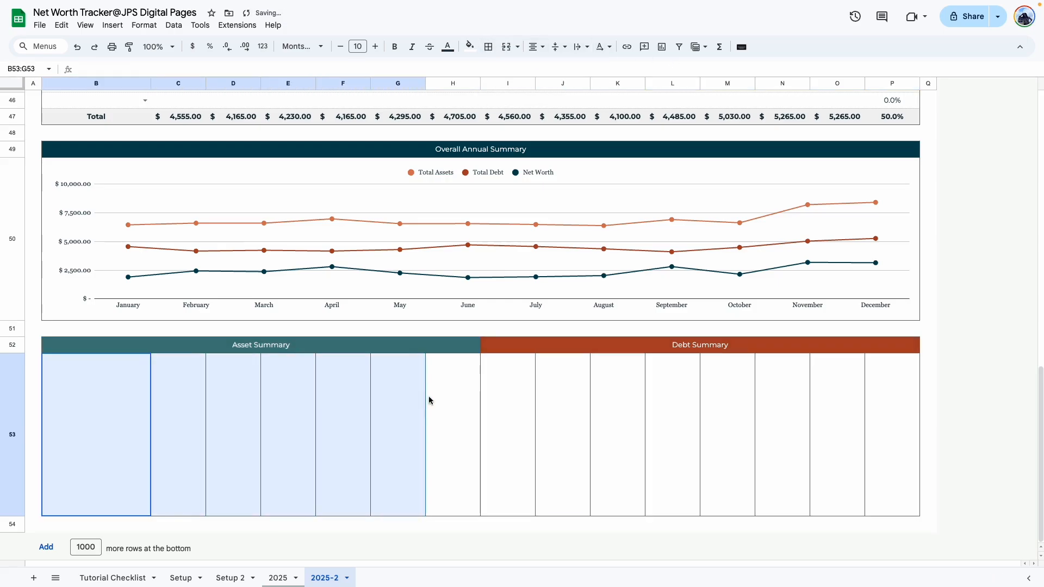
{"action": "left_click", "coordinate": [517, 47]}
{"action": "left_click", "coordinate": [523, 67]}
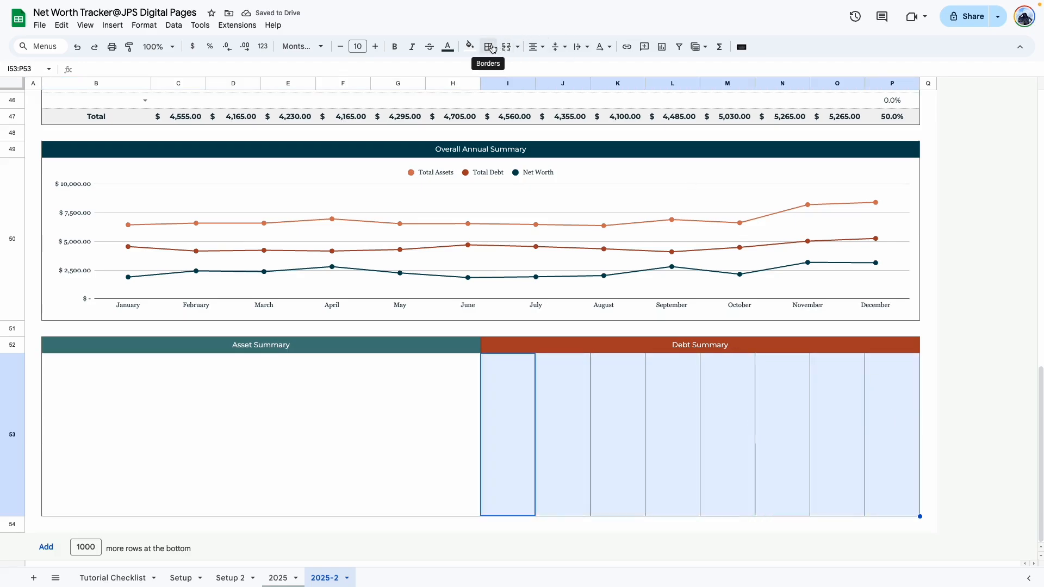
{"action": "left_click", "coordinate": [507, 47]}
{"action": "left_click", "coordinate": [928, 413]}
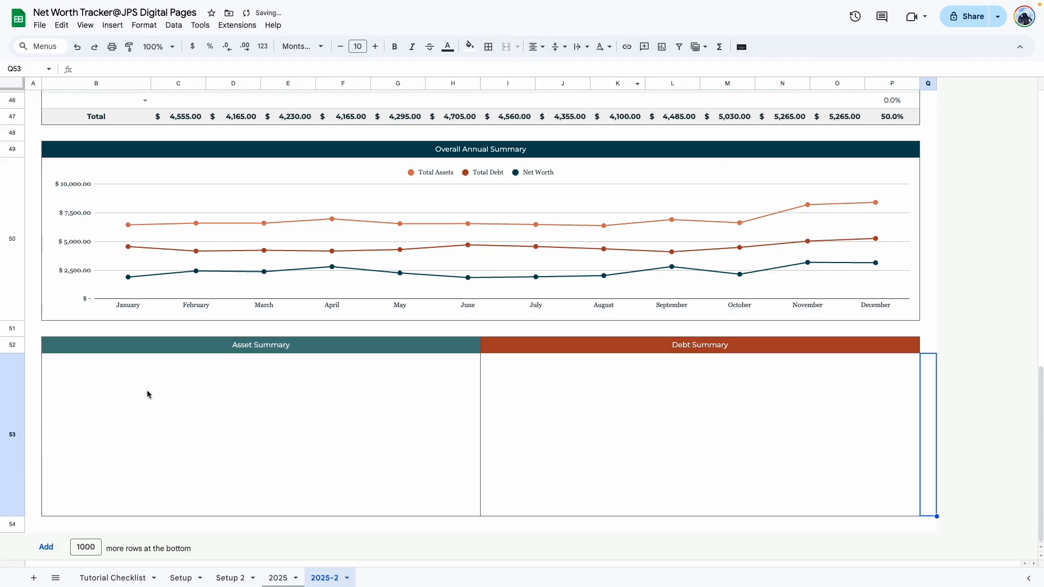
{"action": "left_click", "coordinate": [121, 373]}
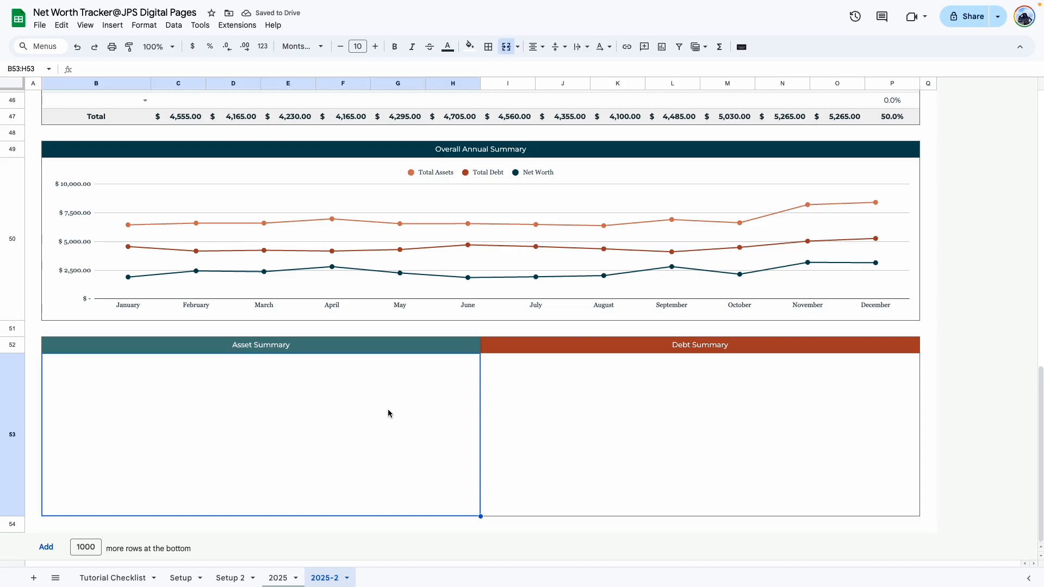
{"action": "left_click", "coordinate": [586, 410]}
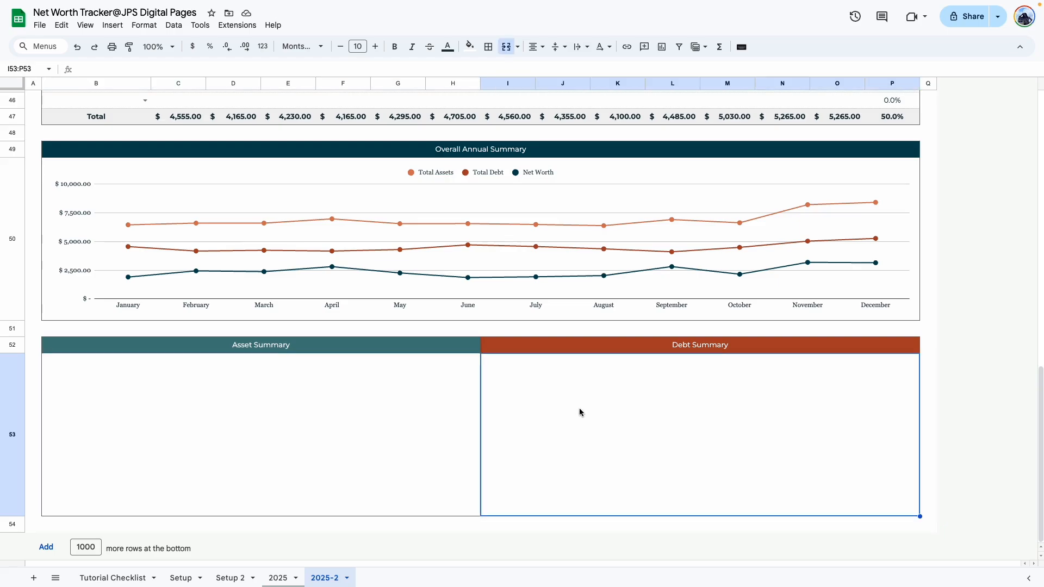
- Insert a pie chart from the asset names B11:B27 and the last amounts O11:O27
{"action": "scroll", "coordinate": [572, 389], "scroll_direction": "up", "scroll_amount": 6}
{"action": "scroll", "coordinate": [572, 388], "scroll_direction": "down", "scroll_amount": 6}
{"action": "left_click", "coordinate": [322, 357]}
{"action": "scroll", "coordinate": [334, 361], "scroll_direction": "up", "scroll_amount": 13}
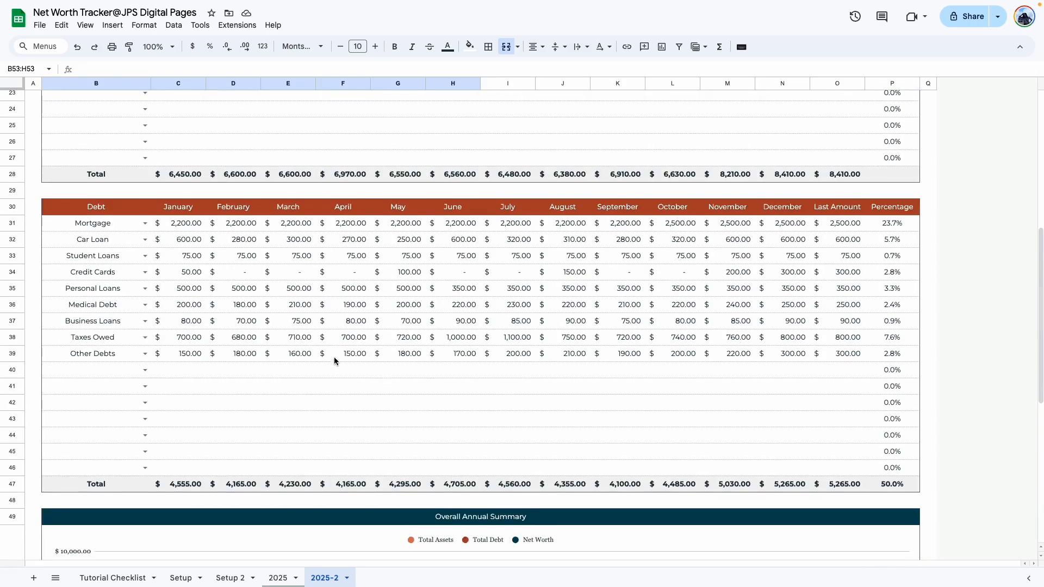
{"action": "scroll", "coordinate": [186, 331], "scroll_direction": "down", "scroll_amount": 1}
{"action": "left_click", "coordinate": [288, 399]}
{"action": "left_click_drag", "start_coordinate": [113, 186], "coordinate": [128, 446]}
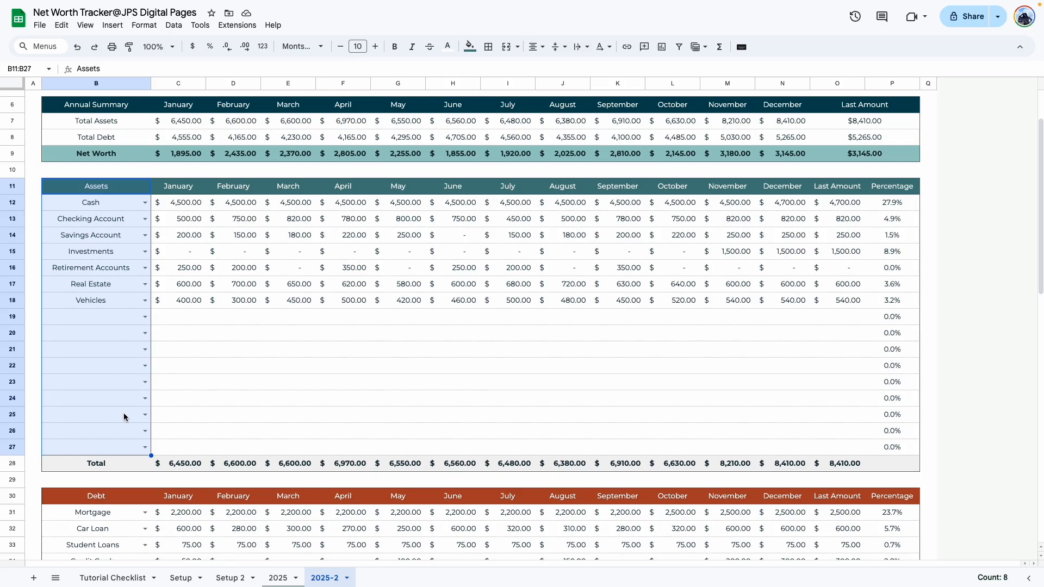
{"action": "left_click_drag", "start_coordinate": [832, 186], "coordinate": [842, 448]}
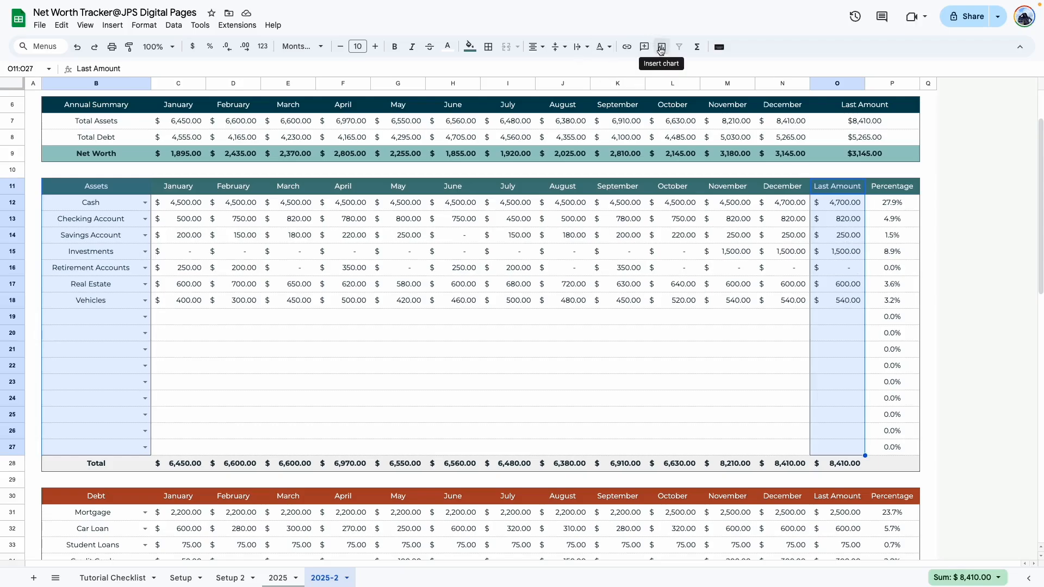
{"action": "left_click", "coordinate": [661, 47]}
{"action": "left_click", "coordinate": [924, 124]}
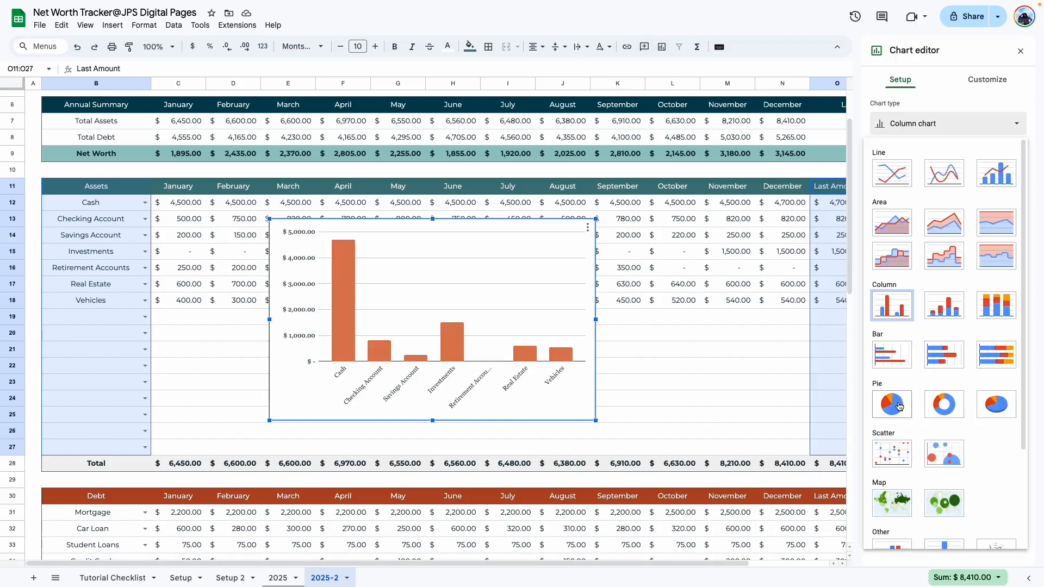
{"action": "left_click", "coordinate": [900, 405]}
- Move the asset pie chart below the Asset Summary heading and fit it to the merged cell
{"action": "left_click_drag", "start_coordinate": [545, 279], "coordinate": [543, 386]}
{"action": "scroll", "coordinate": [557, 353], "scroll_direction": "down", "scroll_amount": 4}
{"action": "left_click_drag", "start_coordinate": [537, 188], "coordinate": [500, 380]}
{"action": "scroll", "coordinate": [500, 348], "scroll_direction": "down", "scroll_amount": 4}
{"action": "left_click_drag", "start_coordinate": [479, 223], "coordinate": [433, 459]}
{"action": "scroll", "coordinate": [422, 226], "scroll_direction": "down", "scroll_amount": 4}
{"action": "left_click_drag", "start_coordinate": [421, 226], "coordinate": [282, 496]}
{"action": "scroll", "coordinate": [355, 431], "scroll_direction": "down", "scroll_amount": 1}
{"action": "left_click_drag", "start_coordinate": [195, 392], "coordinate": [196, 418]}
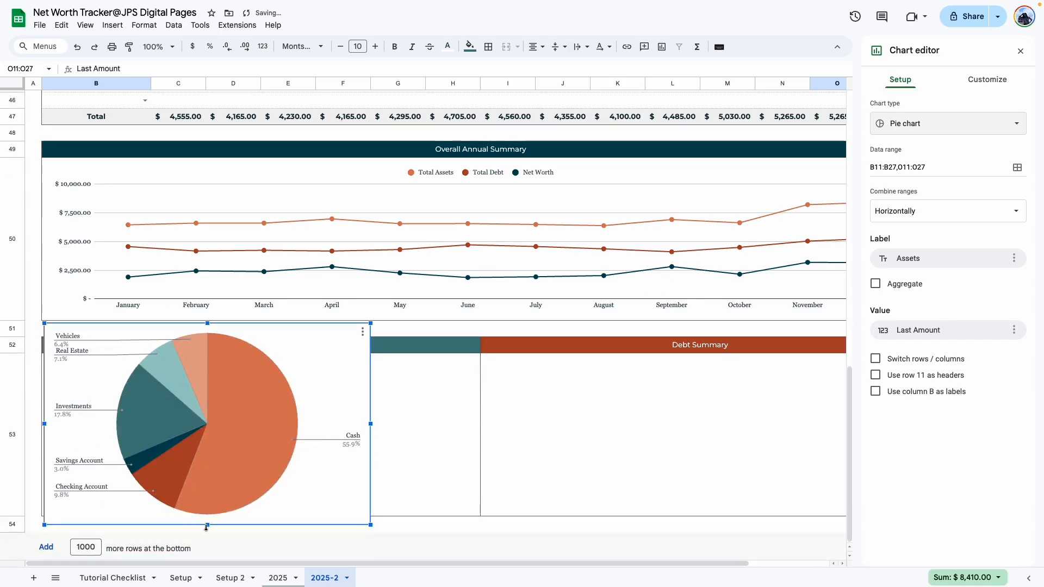
- Set the asset pie chart's border color to None and close the chart editor
{"action": "left_click", "coordinate": [987, 79]}
{"action": "left_click", "coordinate": [916, 106]}
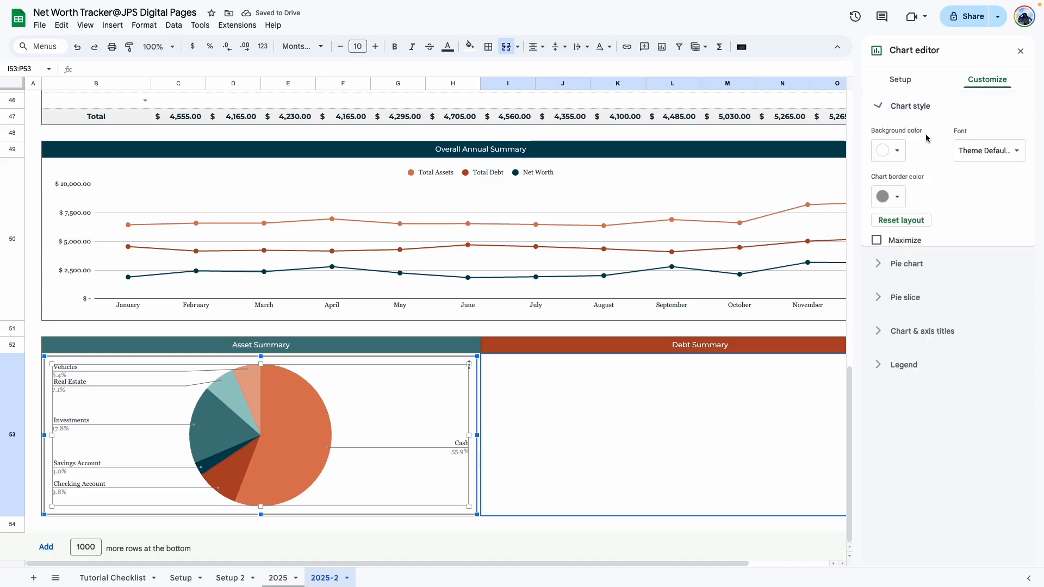
{"action": "left_click", "coordinate": [880, 197]}
{"action": "left_click", "coordinate": [897, 217]}
{"action": "left_click", "coordinate": [593, 463]}
{"action": "left_click", "coordinate": [1021, 52]}
- Compare the Cash share in the asset pie chart with the Percentage column of the Assets table
{"action": "left_click", "coordinate": [327, 420]}
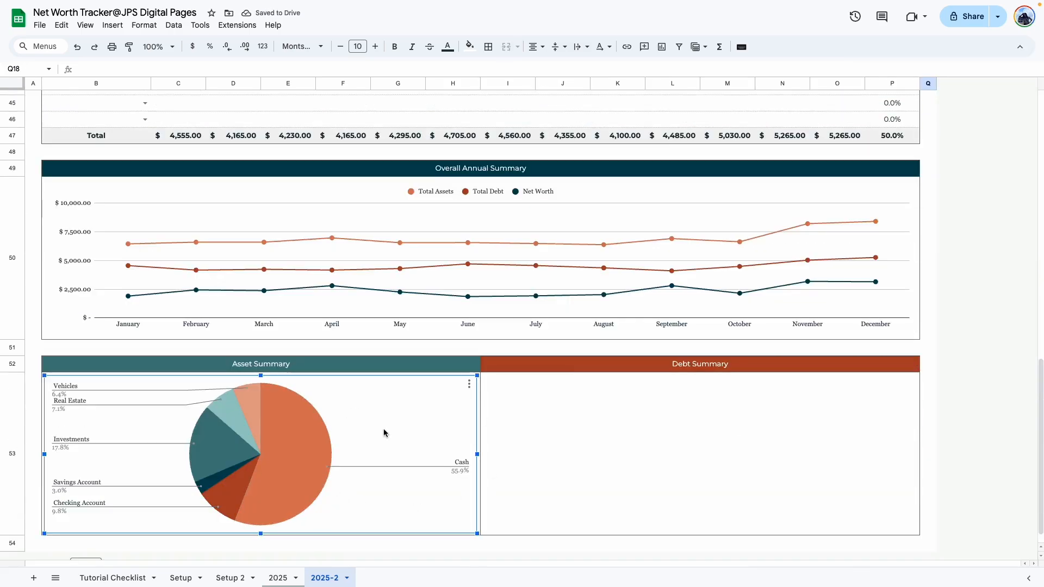
{"action": "mouse_move", "coordinate": [313, 447]}
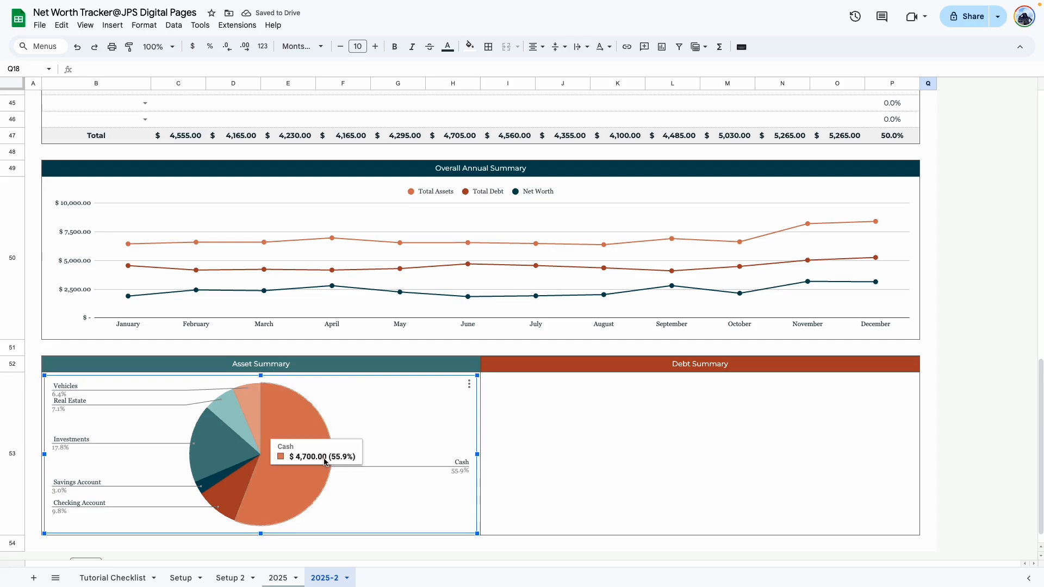
{"action": "scroll", "coordinate": [409, 434], "scroll_direction": "up", "scroll_amount": 2}
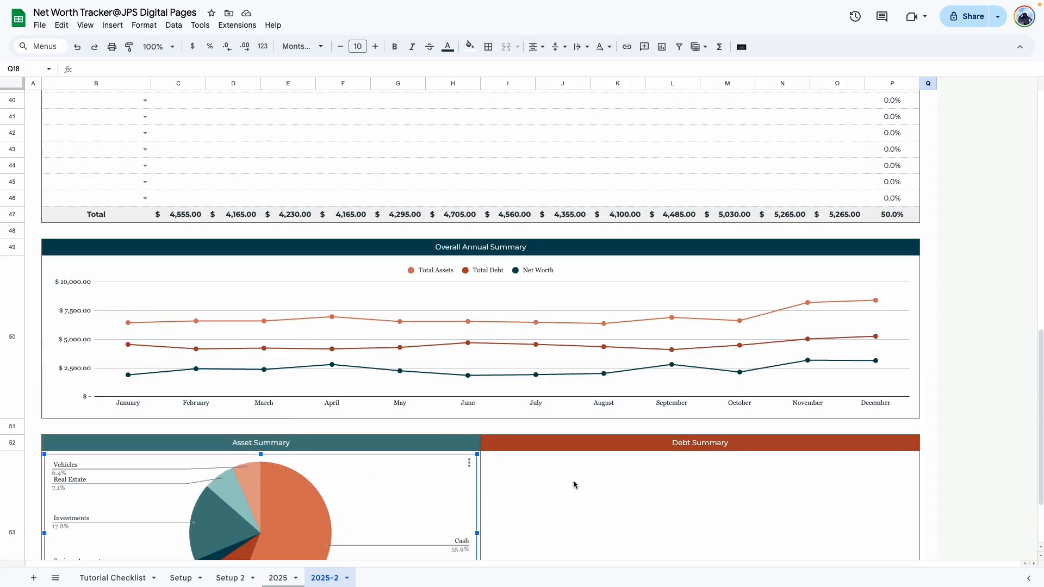
{"action": "scroll", "coordinate": [574, 484], "scroll_direction": "up", "scroll_amount": 10}
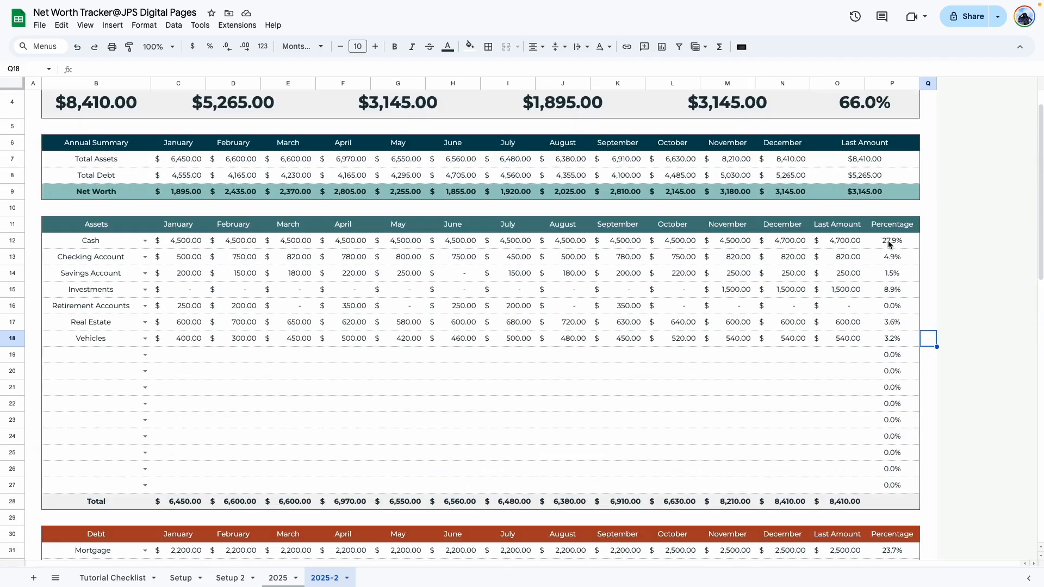
- Correct the Cash percentage formula in P12 to =O12/(SUM($O$12:$O$27))
{"action": "left_click", "coordinate": [890, 244]}
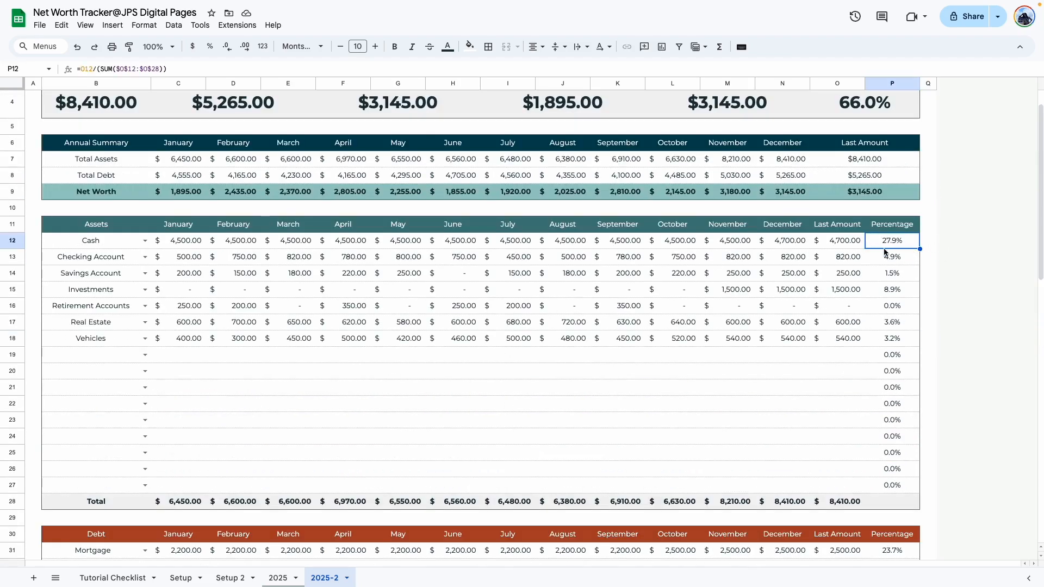
{"action": "scroll", "coordinate": [885, 252], "scroll_direction": "up", "scroll_amount": 1}
{"action": "key", "text": "Left"}
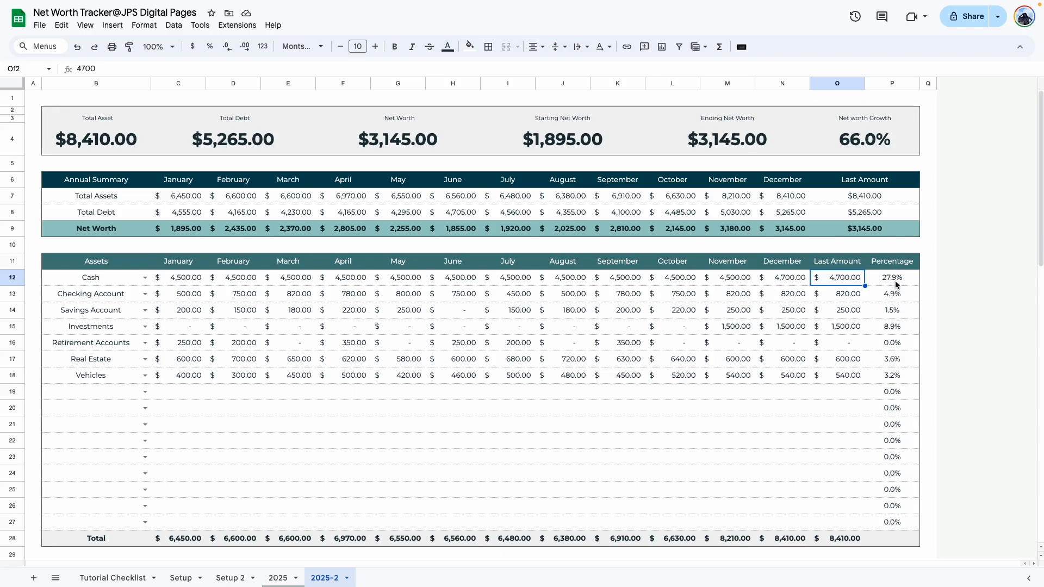
{"action": "double_click", "coordinate": [894, 280]}
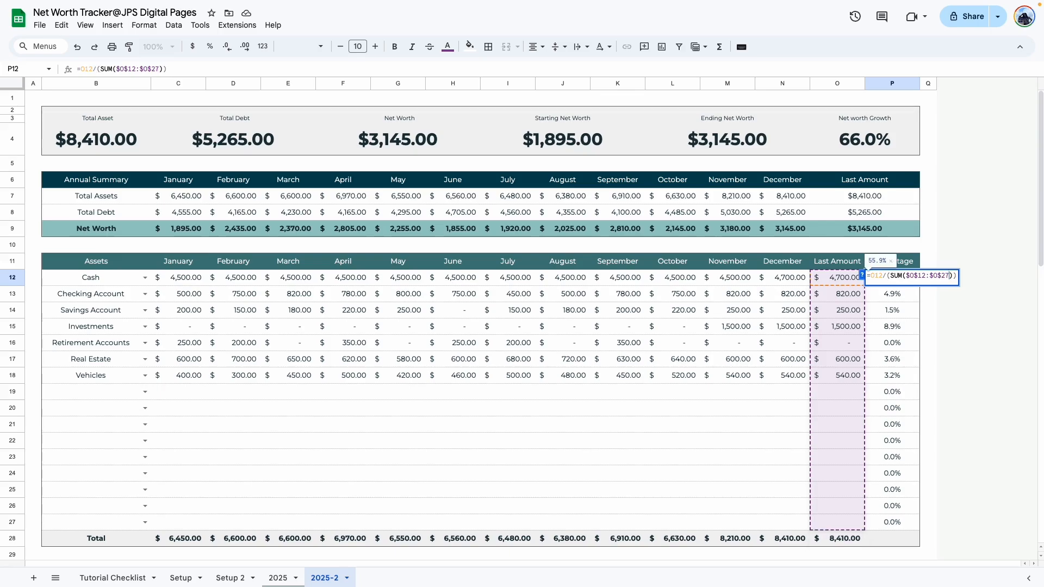
{"action": "key", "text": "Return"}
{"action": "left_click", "coordinate": [892, 342]}
- Copy the Cash percentage formula from P12 into P13:P27 as formula only and check the resulting Assets percentages
{"action": "left_click", "coordinate": [889, 280]}
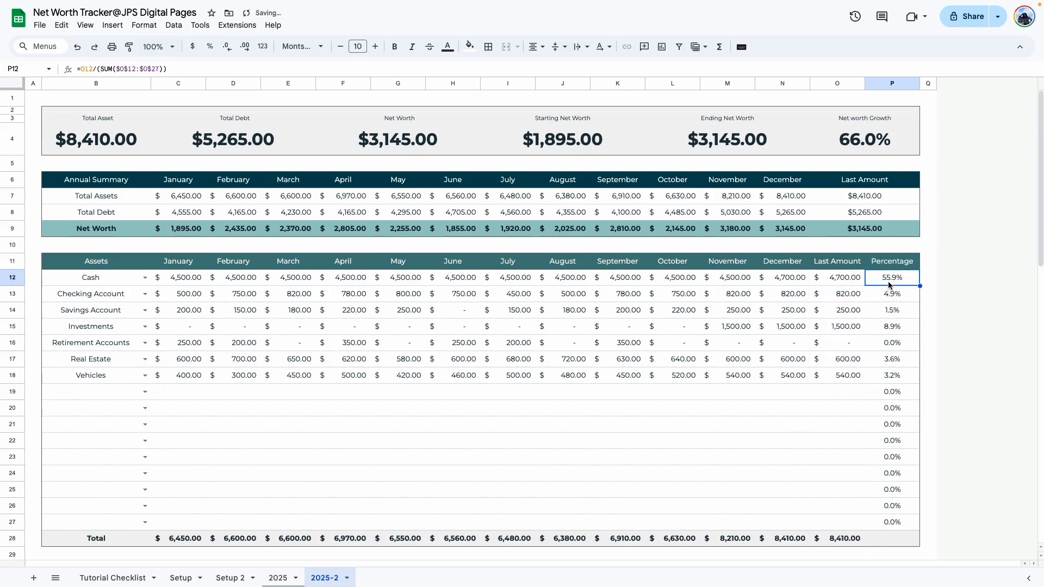
{"action": "left_click_drag", "start_coordinate": [894, 523], "coordinate": [894, 298]}
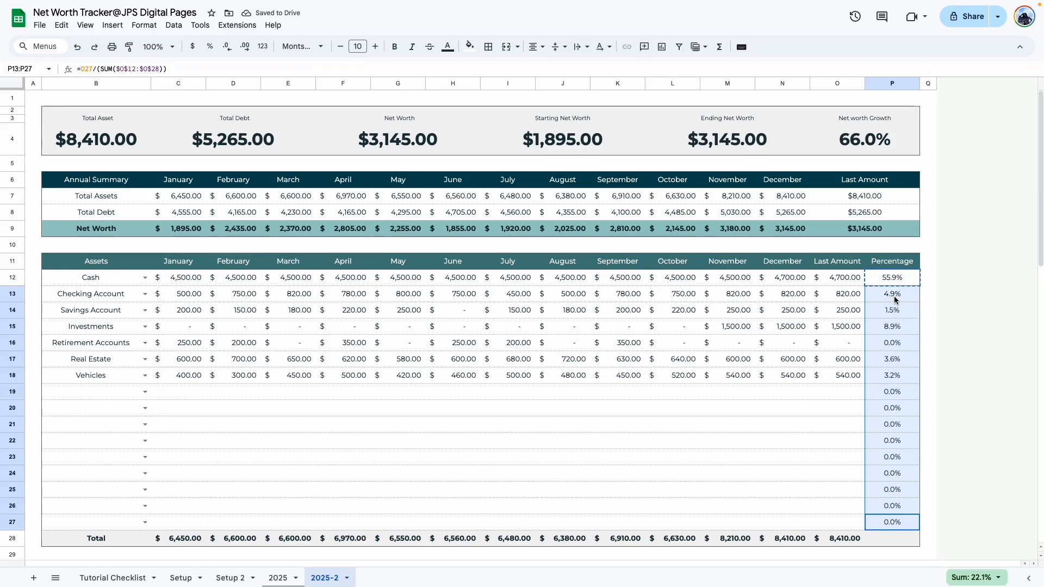
{"action": "right_click", "coordinate": [936, 215]}
{"action": "mouse_move", "coordinate": [903, 284]}
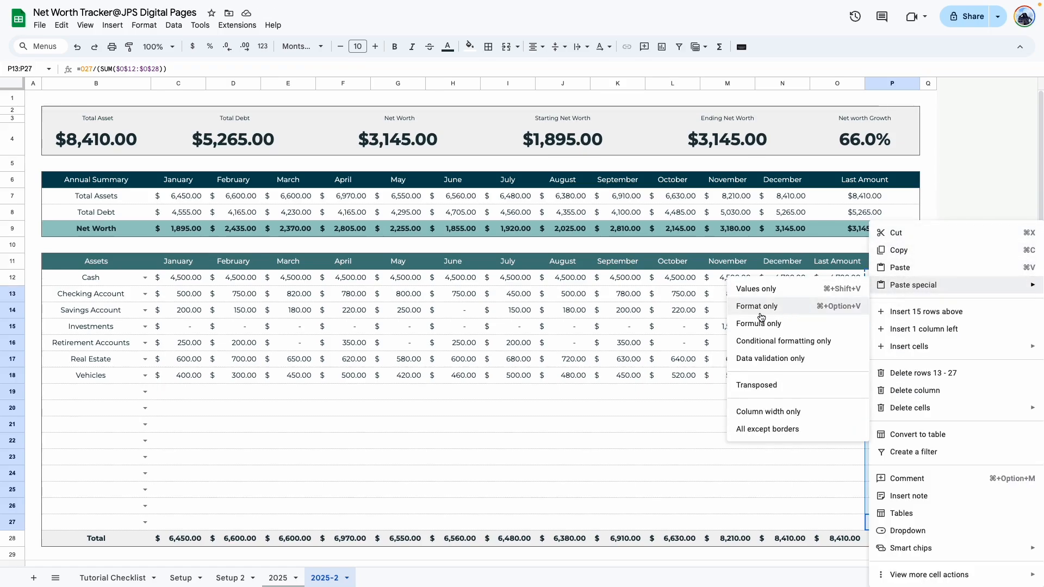
{"action": "left_click", "coordinate": [761, 324]}
{"action": "left_click", "coordinate": [768, 460]}
{"action": "left_click", "coordinate": [923, 370]}
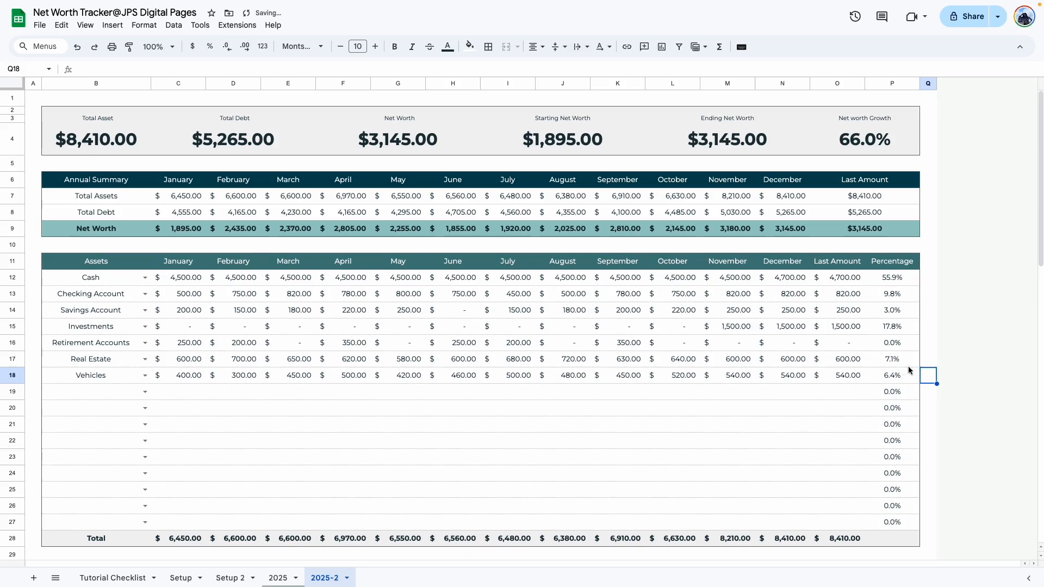
{"action": "double_click", "coordinate": [900, 313]}
{"action": "double_click", "coordinate": [896, 365]}
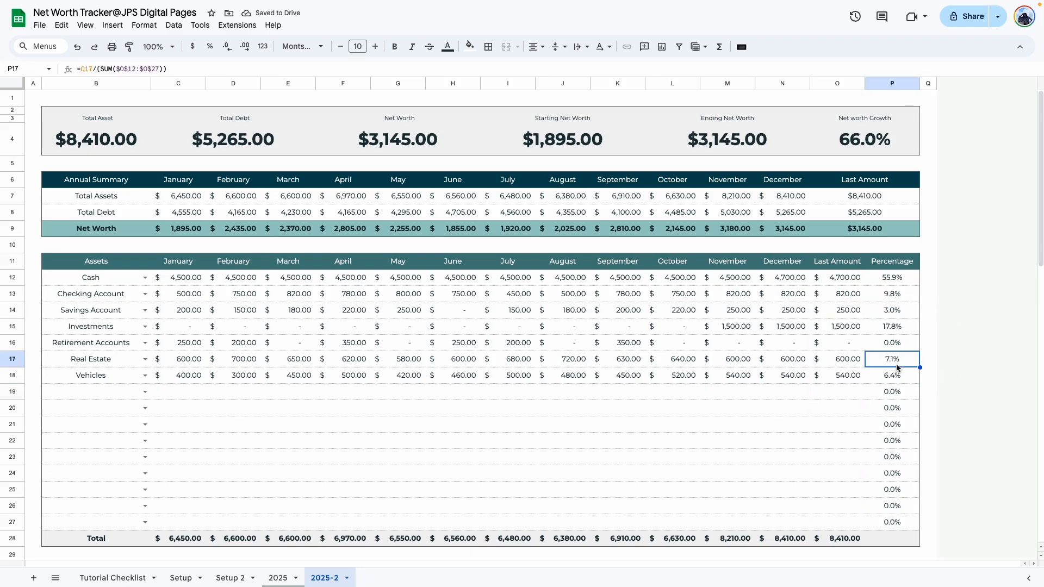
{"action": "double_click", "coordinate": [899, 377]}
- Correct the Mortgage percentage formula in P31 of the Debt table to =O31/(SUM($O$31:$O$46))
{"action": "scroll", "coordinate": [925, 380], "scroll_direction": "down", "scroll_amount": 5}
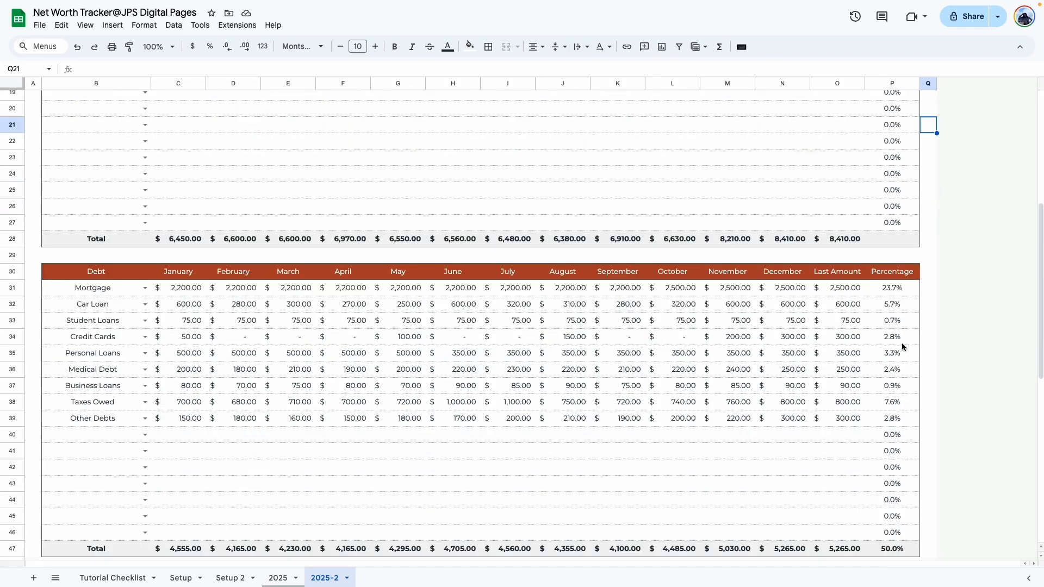
{"action": "double_click", "coordinate": [892, 288]}
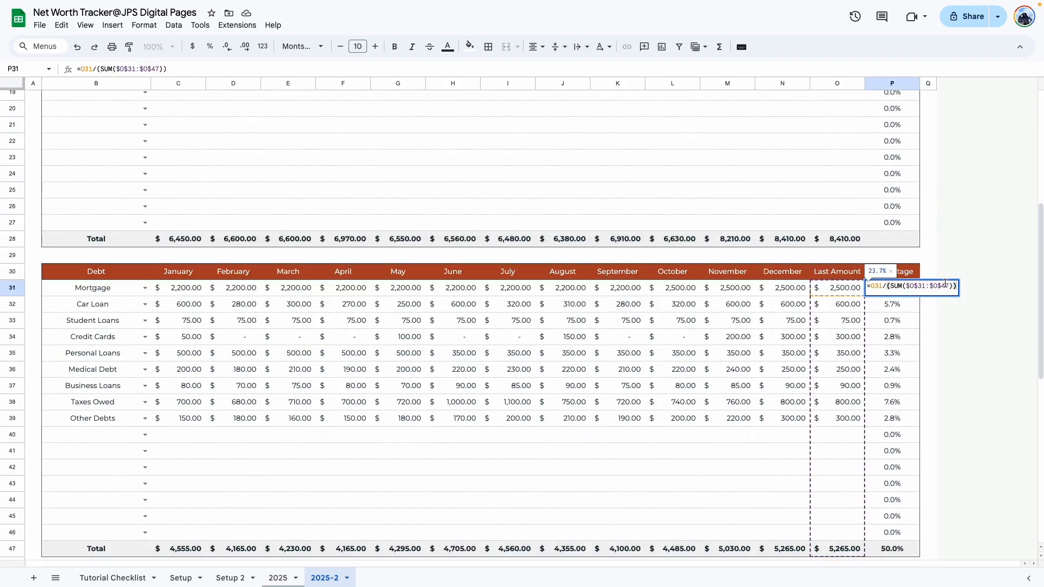
{"action": "left_click", "coordinate": [947, 285]}
{"action": "key", "text": "BackSpace"}
{"action": "type", "text": "6"}
{"action": "key", "text": "Return"}
- Copy the Mortgage percentage formula from P31 into P32:P46 as formula only
{"action": "left_click", "coordinate": [901, 287]}
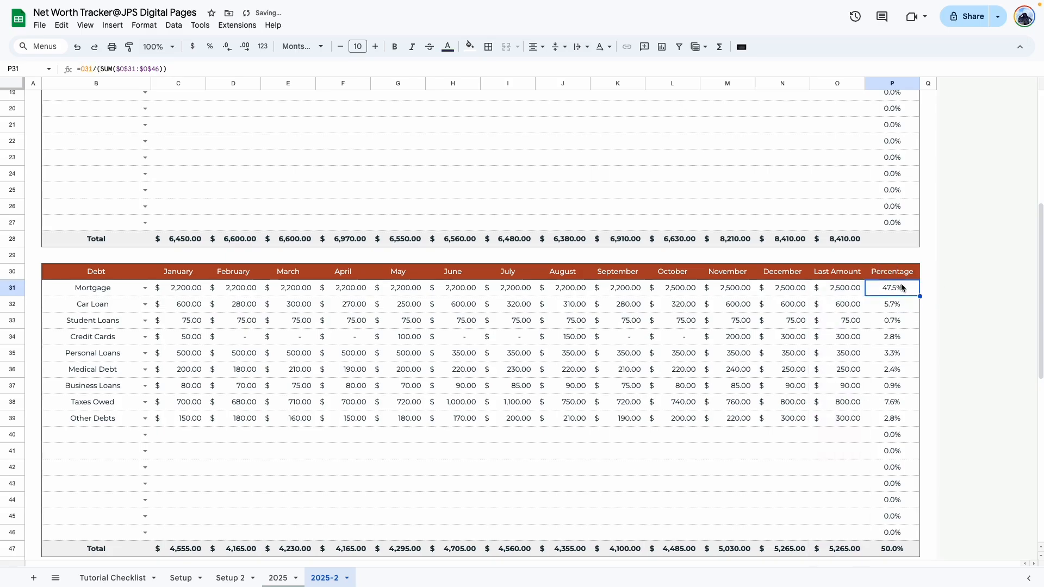
{"action": "left_click_drag", "start_coordinate": [892, 534], "coordinate": [892, 305]}
{"action": "right_click", "coordinate": [892, 306]}
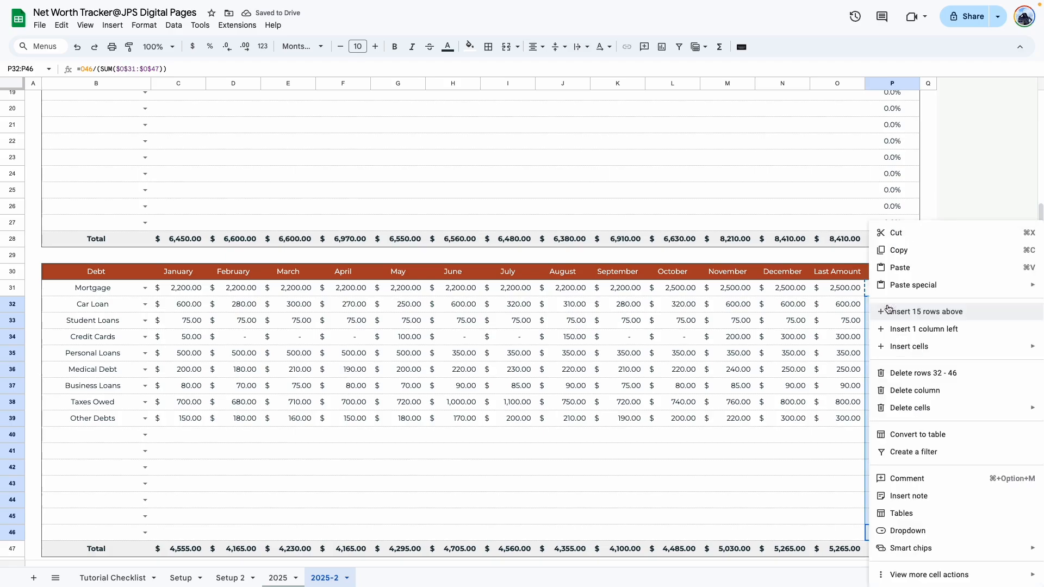
{"action": "left_click", "coordinate": [783, 323]}
{"action": "left_click", "coordinate": [931, 401]}
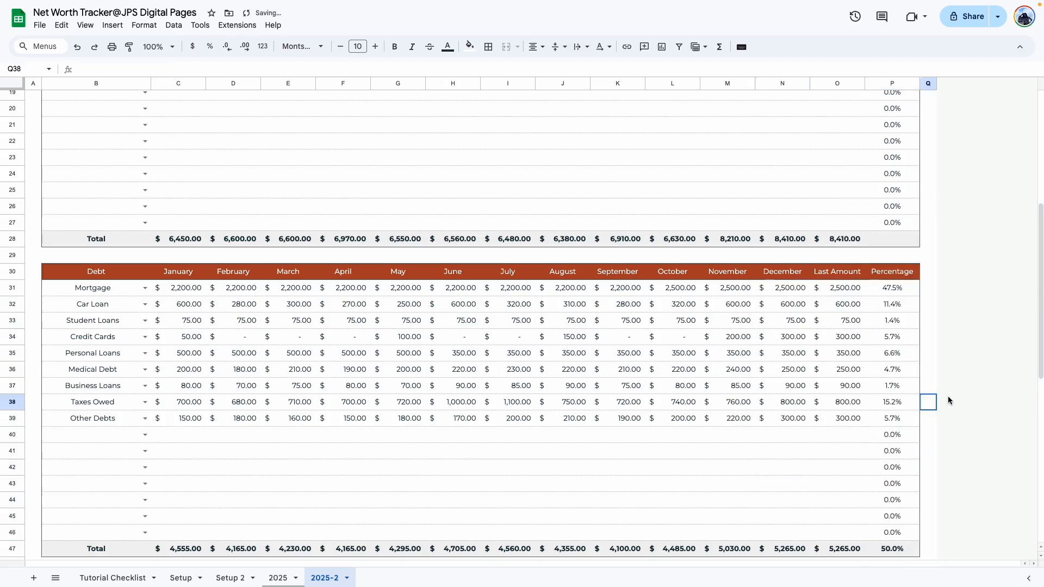
- Compare the corrected percentages in the Assets table with the shares in the asset pie chart
{"action": "left_click", "coordinate": [887, 309]}
{"action": "scroll", "coordinate": [781, 350], "scroll_direction": "down", "scroll_amount": 2}
{"action": "scroll", "coordinate": [816, 326], "scroll_direction": "up", "scroll_amount": 8}
{"action": "left_click", "coordinate": [891, 293]}
{"action": "left_click", "coordinate": [103, 306]}
{"action": "left_click", "coordinate": [892, 296]}
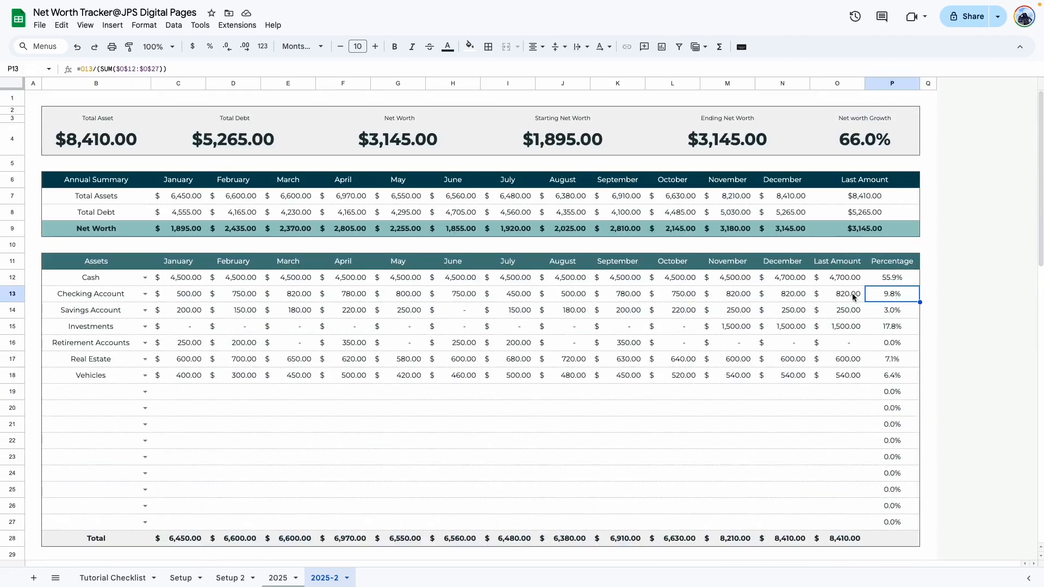
{"action": "scroll", "coordinate": [543, 367], "scroll_direction": "down", "scroll_amount": 12}
{"action": "left_click", "coordinate": [311, 476]}
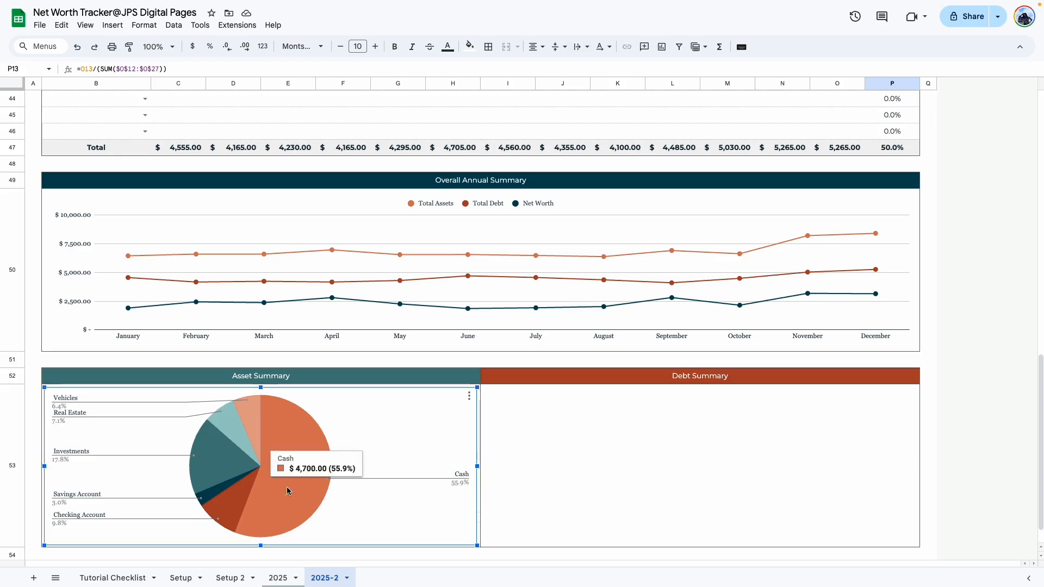
{"action": "left_click", "coordinate": [569, 476]}
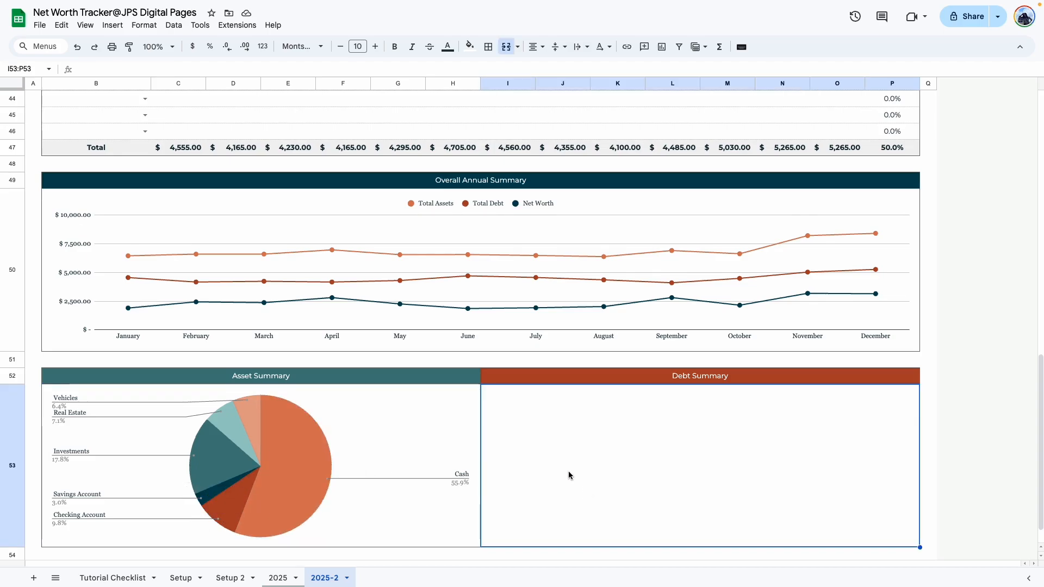
- Insert a pie chart from the debt names B30:B46 and the last amounts O30:O46
{"action": "scroll", "coordinate": [569, 472], "scroll_direction": "down", "scroll_amount": 1}
{"action": "scroll", "coordinate": [564, 449], "scroll_direction": "up", "scroll_amount": 7}
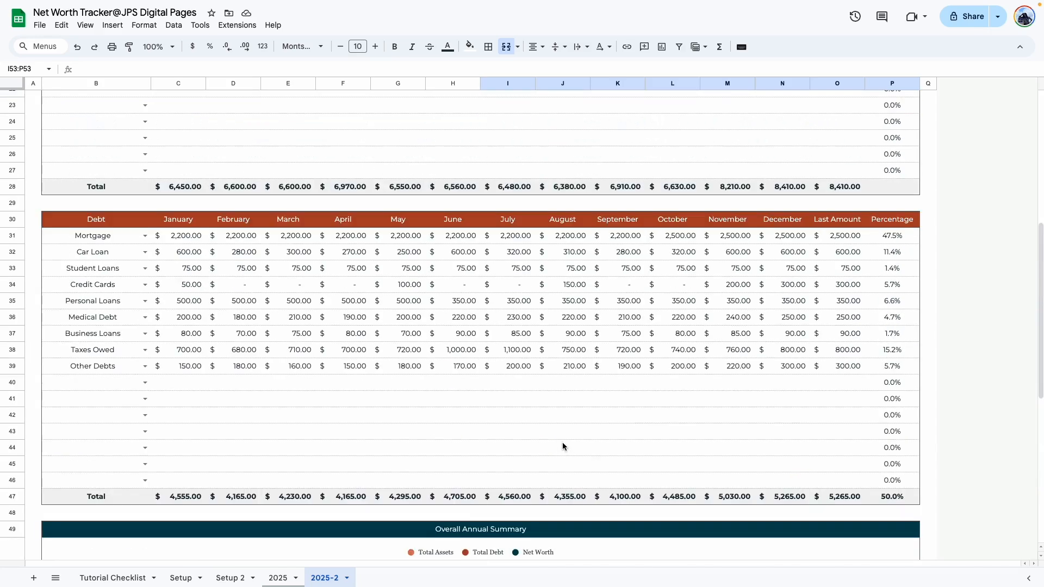
{"action": "left_click_drag", "start_coordinate": [96, 224], "coordinate": [126, 486]}
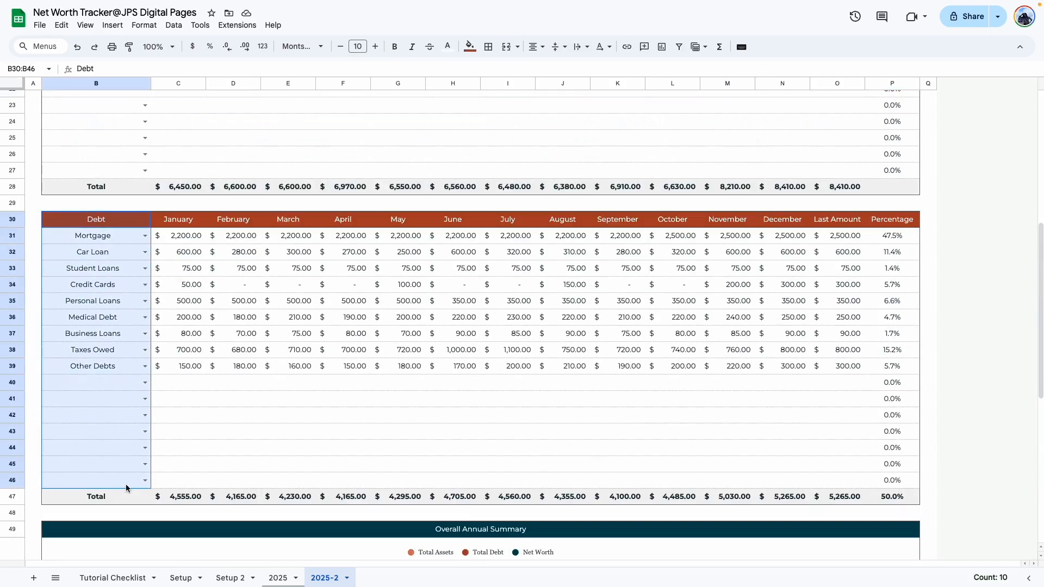
{"action": "left_click_drag", "start_coordinate": [836, 224], "coordinate": [838, 487]}
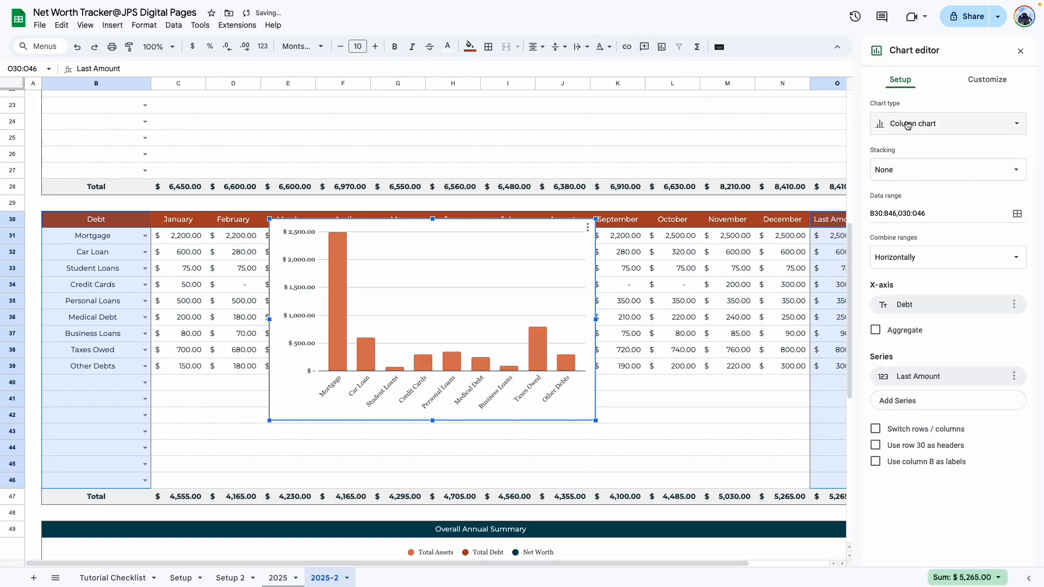
{"action": "left_click", "coordinate": [920, 123]}
{"action": "left_click", "coordinate": [886, 400]}
- Set the debt pie chart's border color to None and close the chart editor
{"action": "left_click", "coordinate": [985, 80]}
{"action": "left_click", "coordinate": [909, 106]}
{"action": "left_click", "coordinate": [897, 198]}
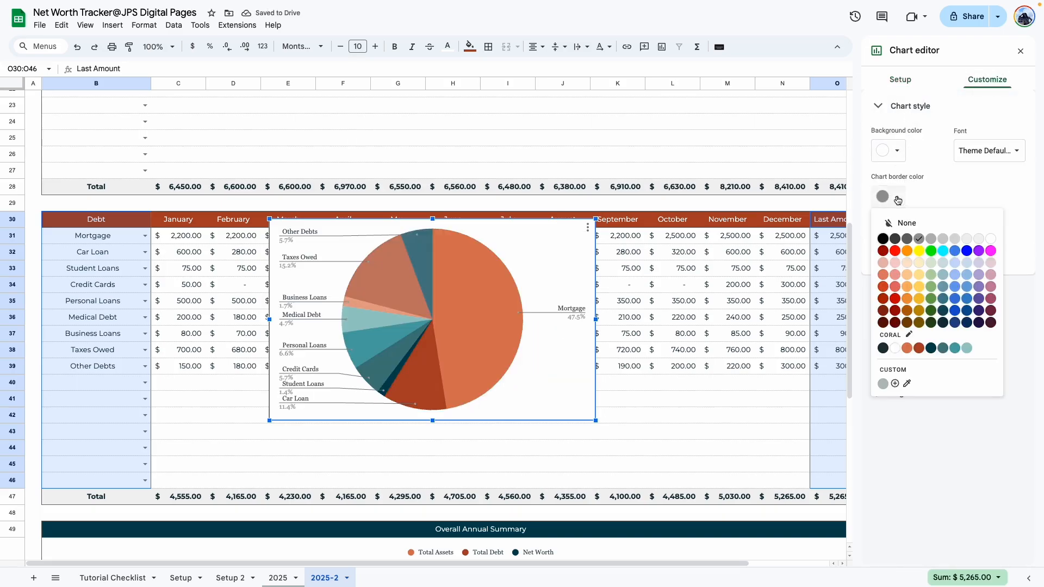
{"action": "left_click", "coordinate": [931, 223]}
{"action": "left_click", "coordinate": [1021, 50]}
- Move the debt pie chart below the Debt Summary heading and fit it to the merged cell
{"action": "scroll", "coordinate": [597, 239], "scroll_direction": "down", "scroll_amount": 5}
{"action": "left_click_drag", "start_coordinate": [517, 116], "coordinate": [653, 435]}
{"action": "scroll", "coordinate": [572, 271], "scroll_direction": "down", "scroll_amount": 3}
{"action": "left_click_drag", "start_coordinate": [572, 270], "coordinate": [658, 411]}
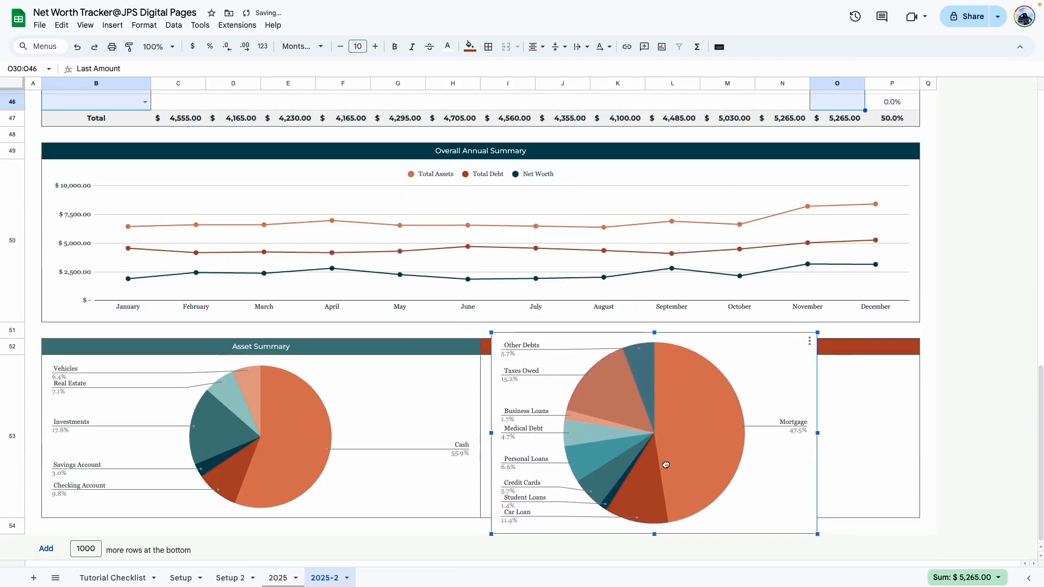
{"action": "left_click_drag", "start_coordinate": [653, 332], "coordinate": [653, 358]}
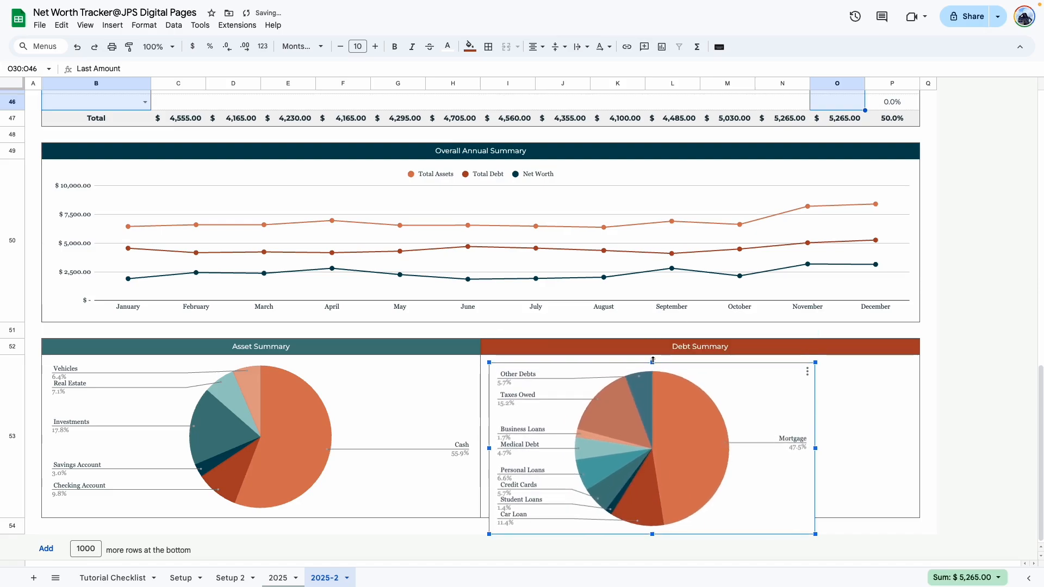
{"action": "left_click_drag", "start_coordinate": [489, 446], "coordinate": [482, 445]}
{"action": "left_click", "coordinate": [935, 460]}
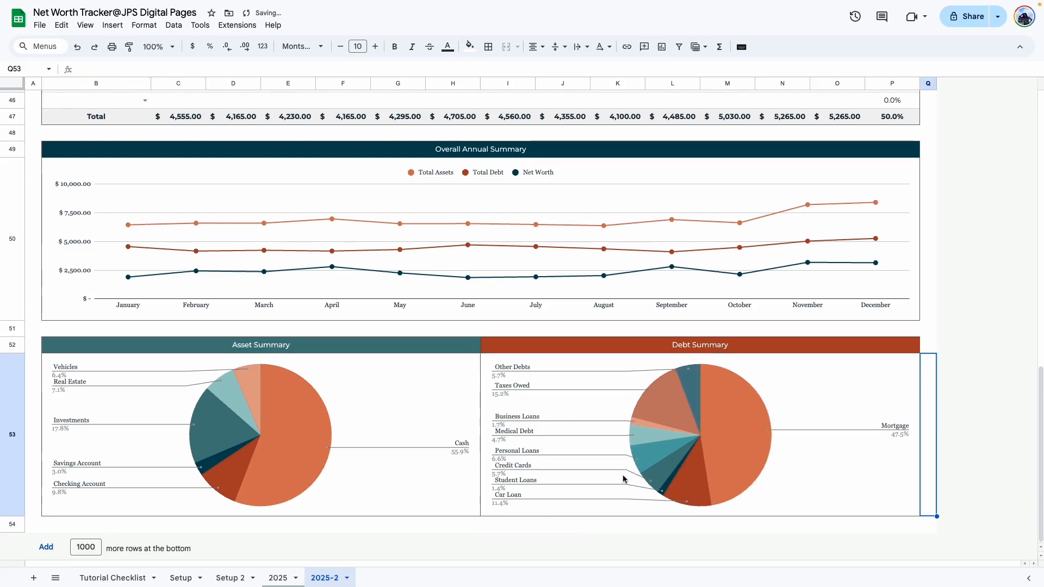
- Compare the Mortgage share in the debt pie chart with its last amount and percentage in the Debt table
{"action": "left_click", "coordinate": [587, 527]}
{"action": "left_click", "coordinate": [996, 441]}
{"action": "left_click", "coordinate": [902, 442]}
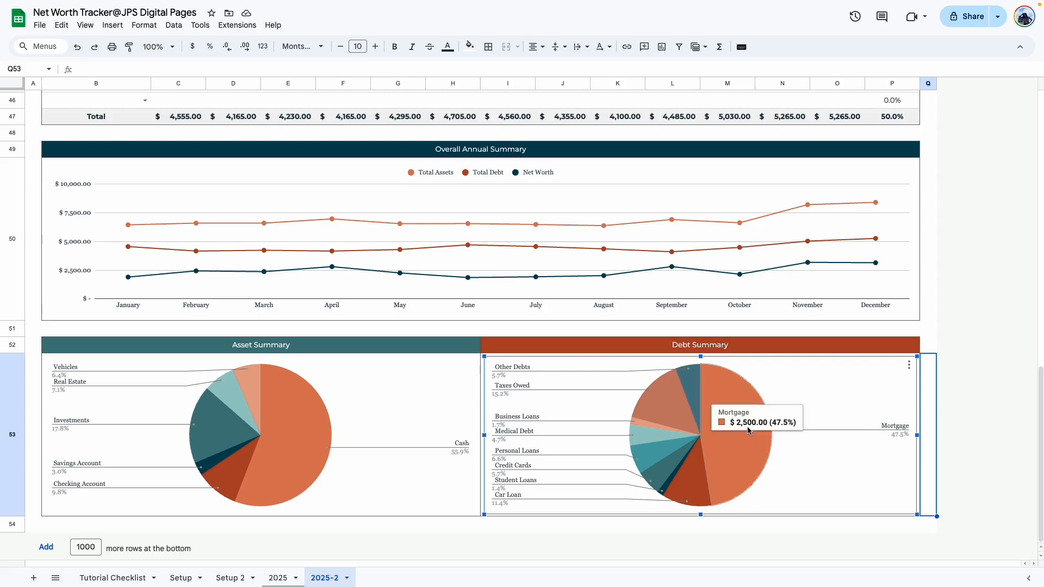
{"action": "scroll", "coordinate": [823, 340], "scroll_direction": "up", "scroll_amount": 3}
{"action": "scroll", "coordinate": [972, 317], "scroll_direction": "up", "scroll_amount": 3}
{"action": "left_click", "coordinate": [839, 217]}
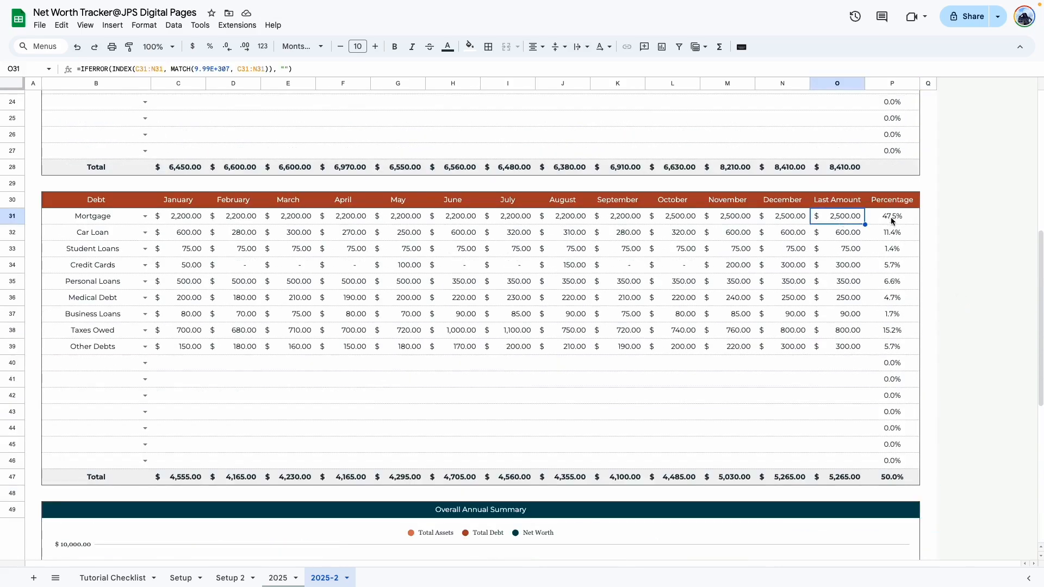
{"action": "left_click", "coordinate": [907, 219]}
{"action": "left_click", "coordinate": [928, 297]}
{"action": "scroll", "coordinate": [923, 322], "scroll_direction": "down", "scroll_amount": 6}
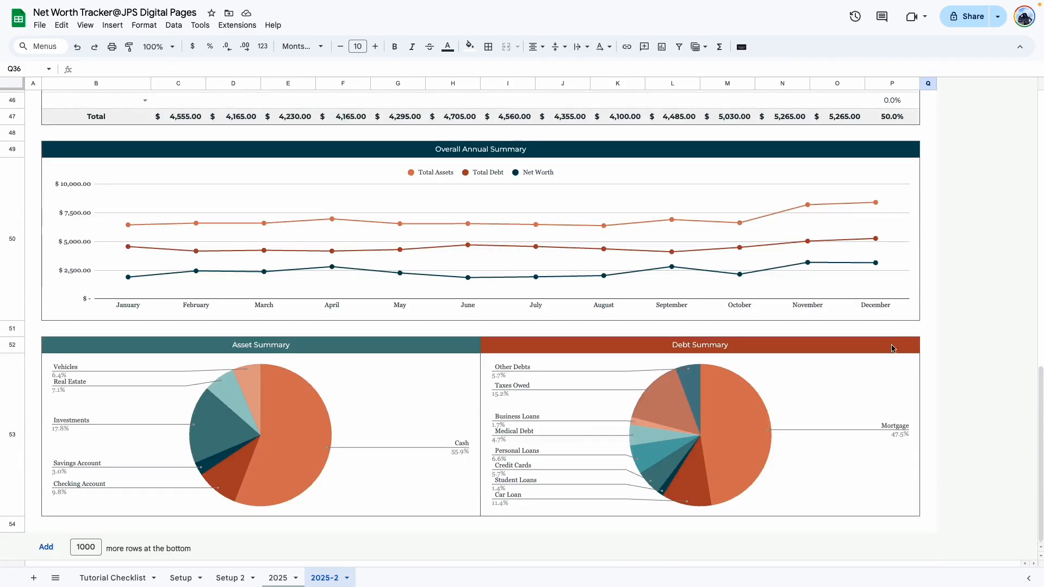
- Review the tables and charts of the original 2025 sheet against the finished 2025-2 sheet
{"action": "scroll", "coordinate": [688, 341], "scroll_direction": "up", "scroll_amount": 12}
{"action": "left_click", "coordinate": [281, 576]}
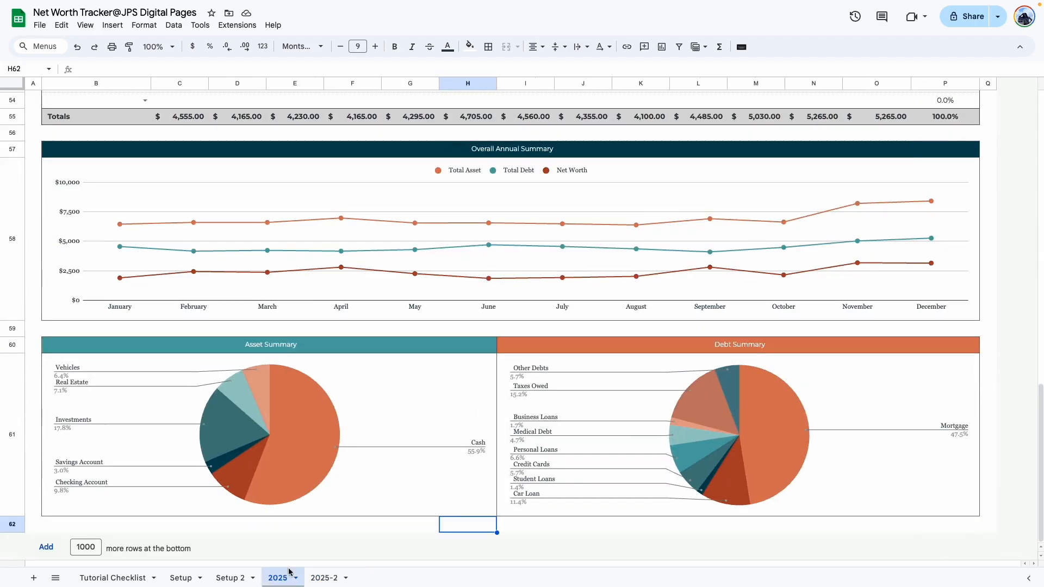
{"action": "scroll", "coordinate": [345, 479], "scroll_direction": "up", "scroll_amount": 15}
{"action": "scroll", "coordinate": [344, 473], "scroll_direction": "down", "scroll_amount": 15}
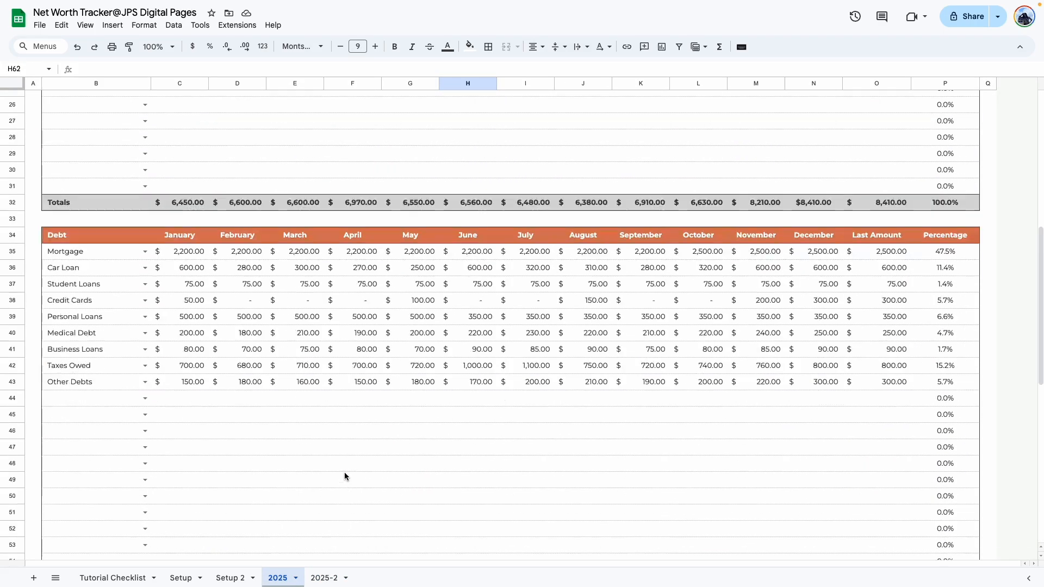
- Zoom the Tutorial Checklist sheet to 150% and check off the overall annual, asset and debt summary graph tasks
{"action": "left_click", "coordinate": [113, 578]}
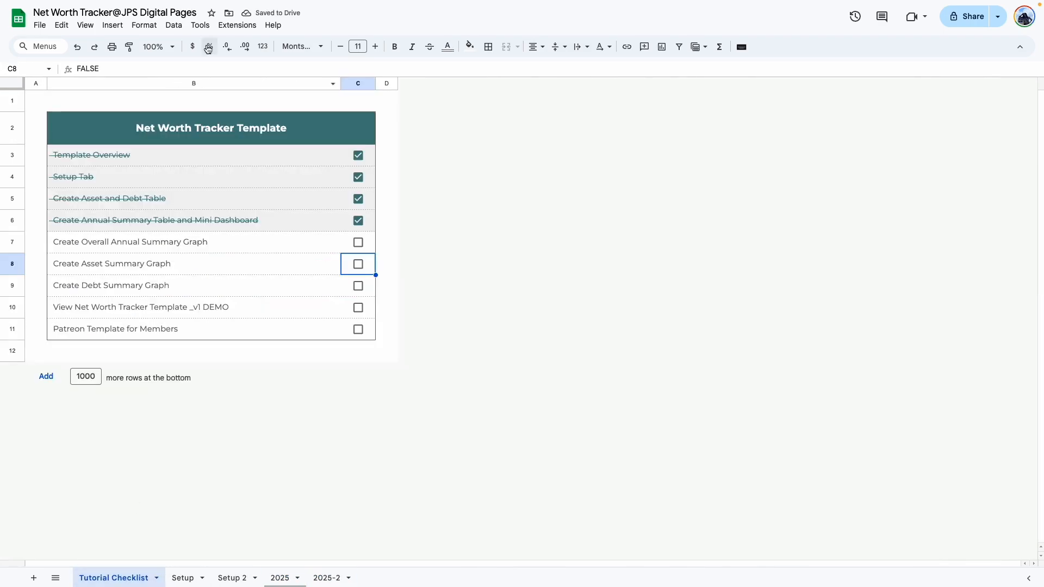
{"action": "left_click", "coordinate": [158, 47]}
{"action": "left_click", "coordinate": [156, 154]}
{"action": "left_click", "coordinate": [585, 388]}
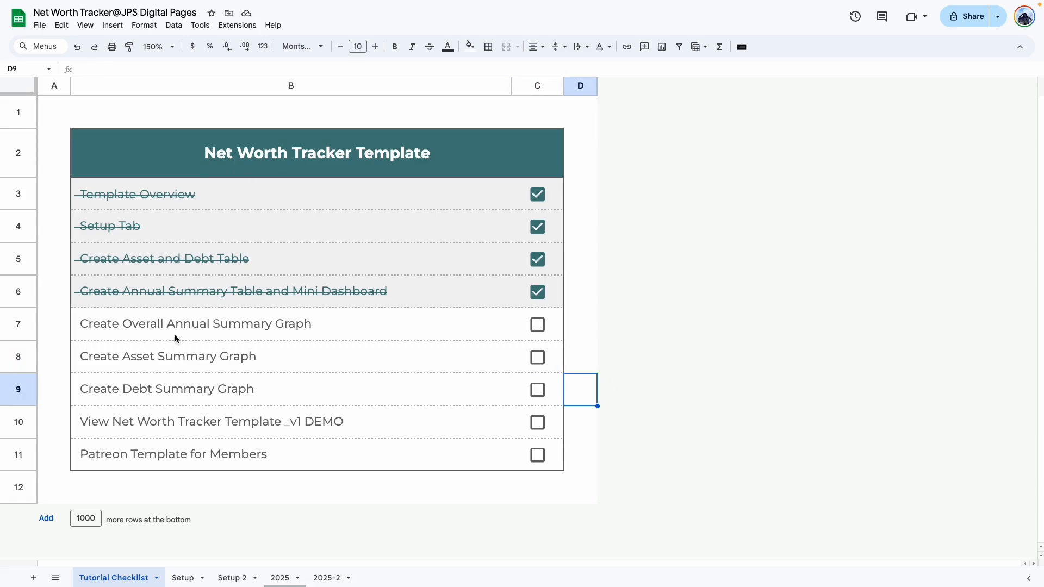
{"action": "left_click", "coordinate": [538, 325]}
{"action": "left_click", "coordinate": [537, 358]}
{"action": "left_click", "coordinate": [537, 390]}
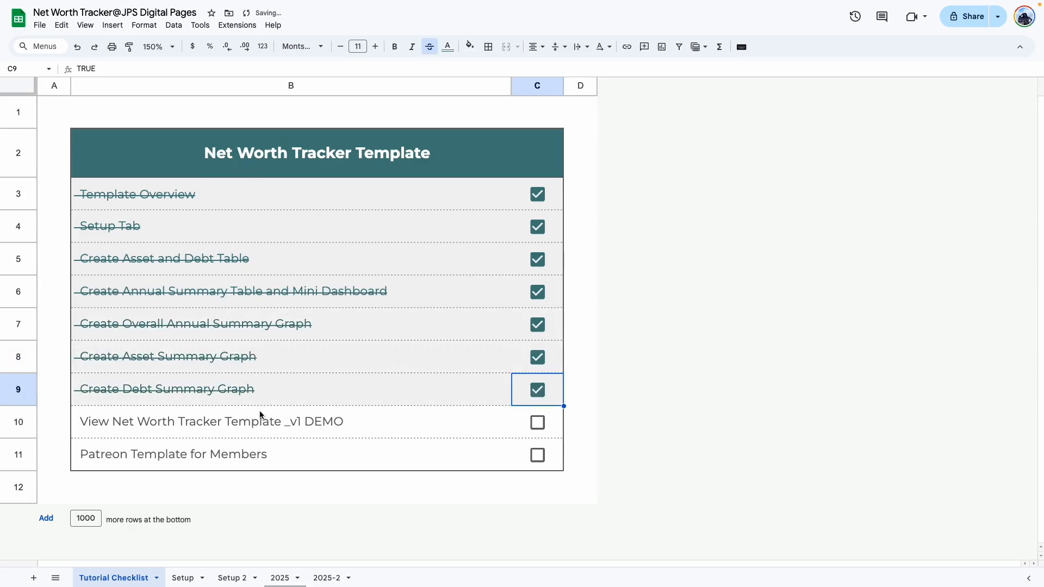
- Look at the two unchecked checklist tasks, Patreon Template for Members and View Net Worth Tracker Template _v1 DEMO
{"action": "left_click", "coordinate": [262, 452]}
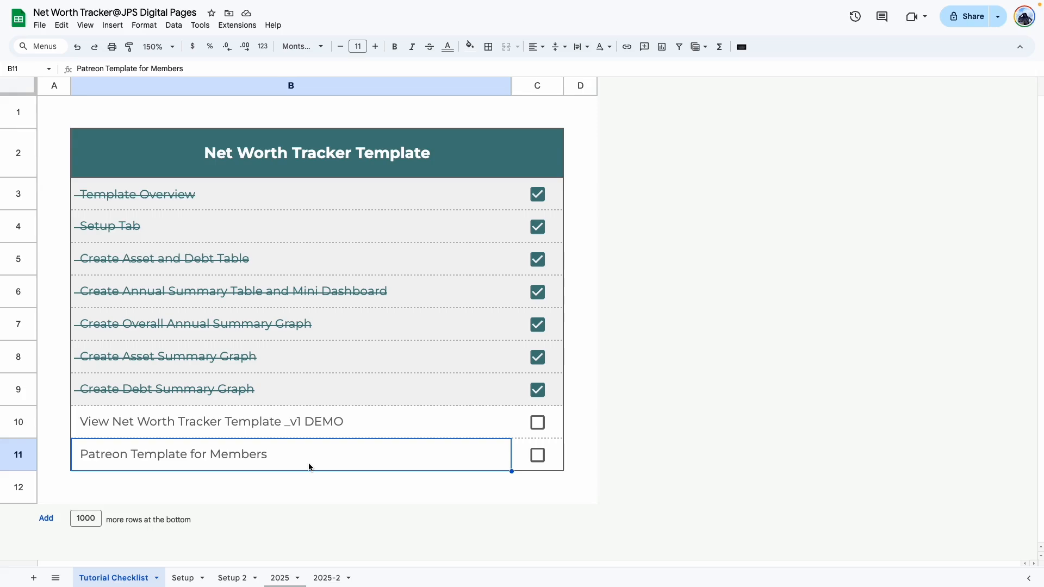
{"action": "left_click", "coordinate": [341, 422]}
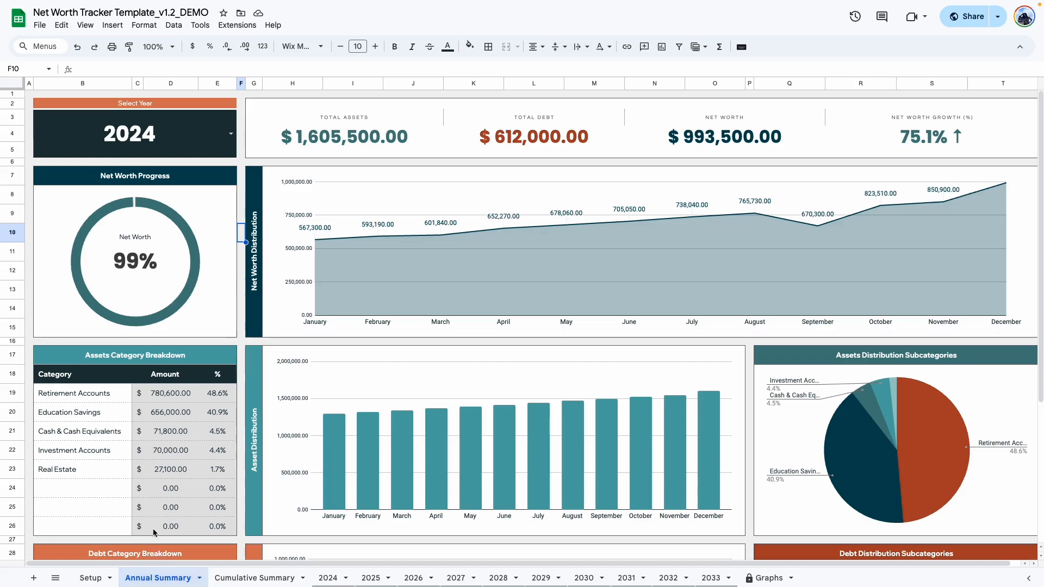
- Look over the Annual Summary dashboard in Net Worth Tracker Template_v1.2_DEMO and set its selected year to 2025
{"action": "scroll", "coordinate": [160, 478], "scroll_direction": "down", "scroll_amount": 3}
{"action": "scroll", "coordinate": [161, 478], "scroll_direction": "up", "scroll_amount": 3}
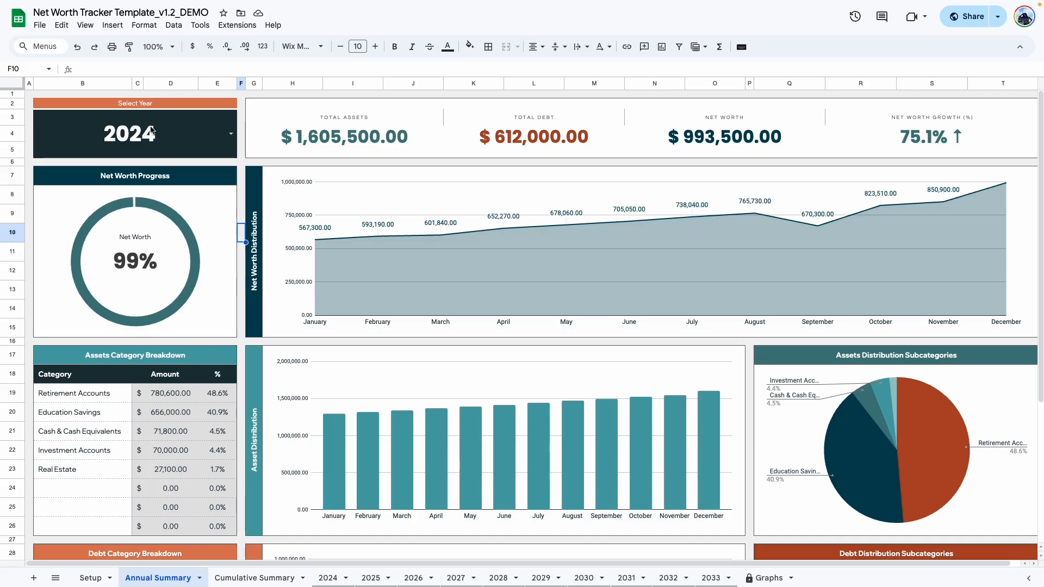
{"action": "left_click", "coordinate": [230, 135]}
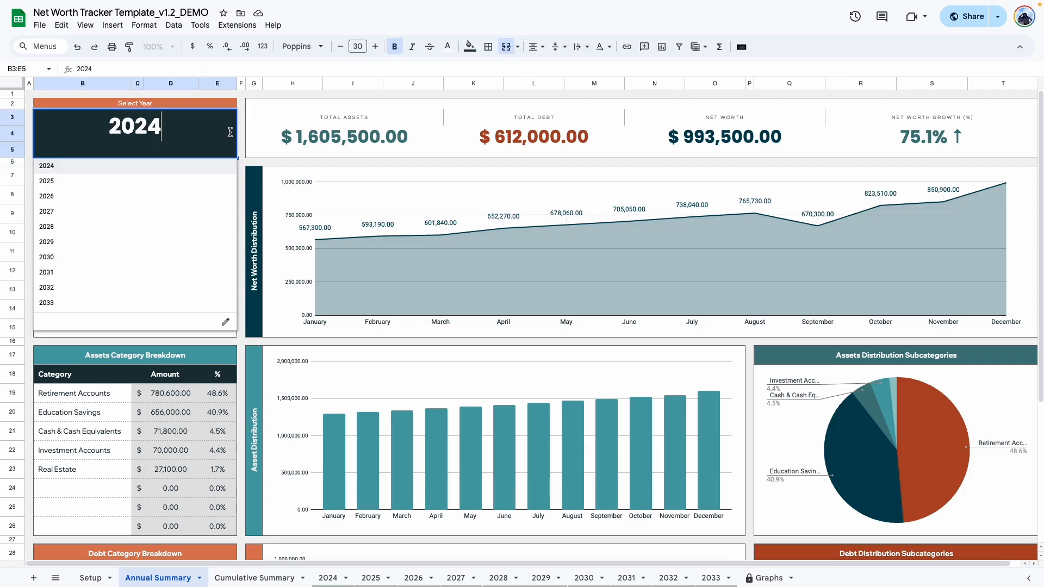
{"action": "left_click", "coordinate": [49, 181]}
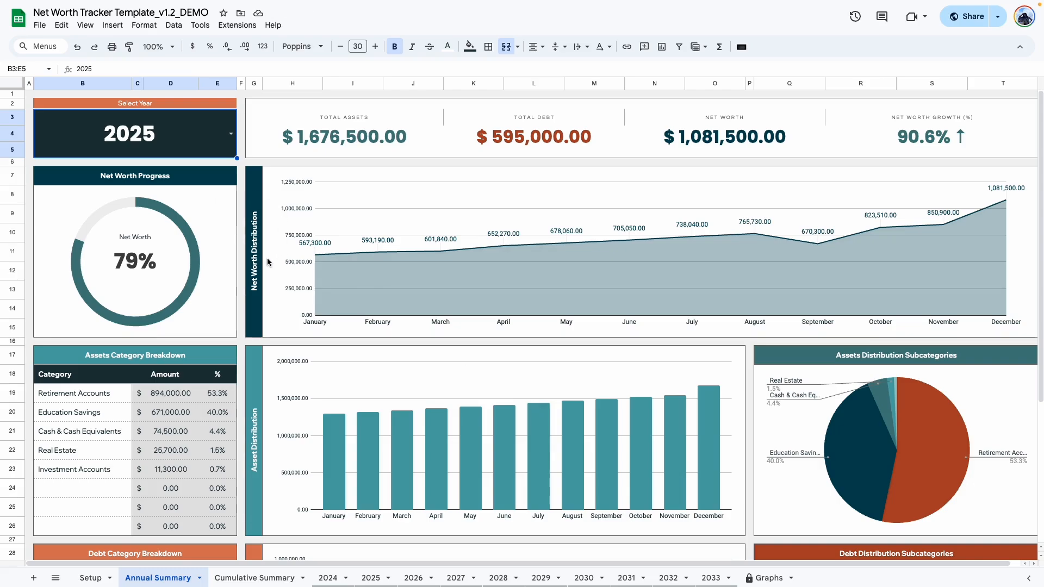
- Review the Cumulative Summary sheet's over-time tables, goal and growth charts, and the asset and debt subcategory charts
{"action": "left_click", "coordinate": [245, 578]}
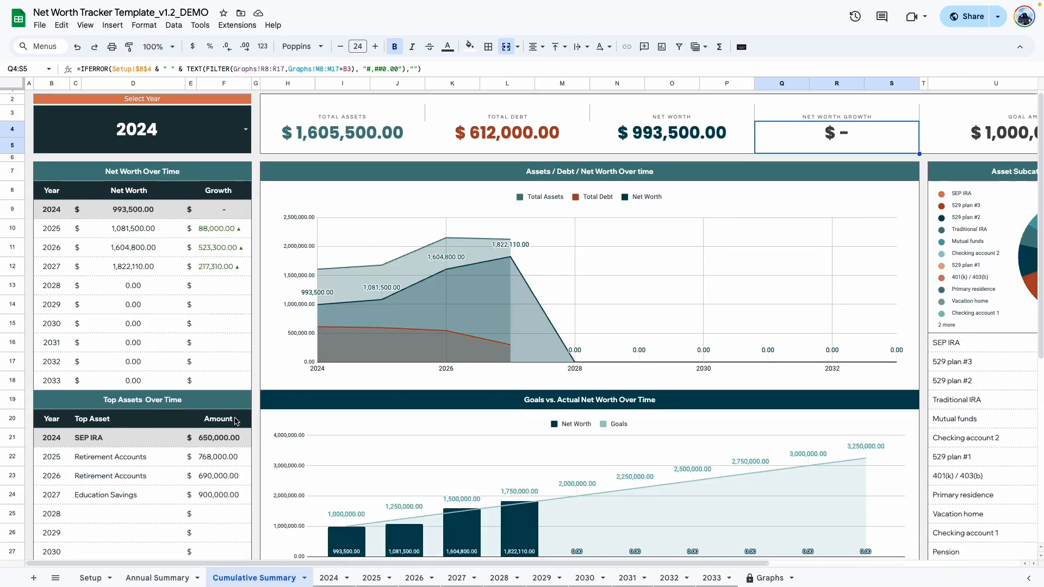
{"action": "scroll", "coordinate": [235, 421], "scroll_direction": "down", "scroll_amount": 3}
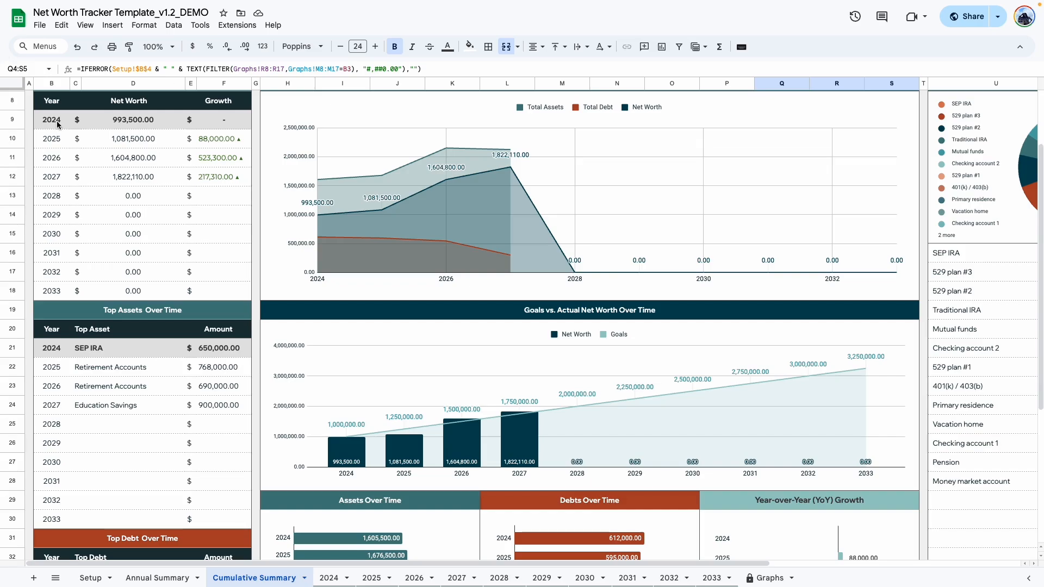
{"action": "scroll", "coordinate": [132, 319], "scroll_direction": "down", "scroll_amount": 4}
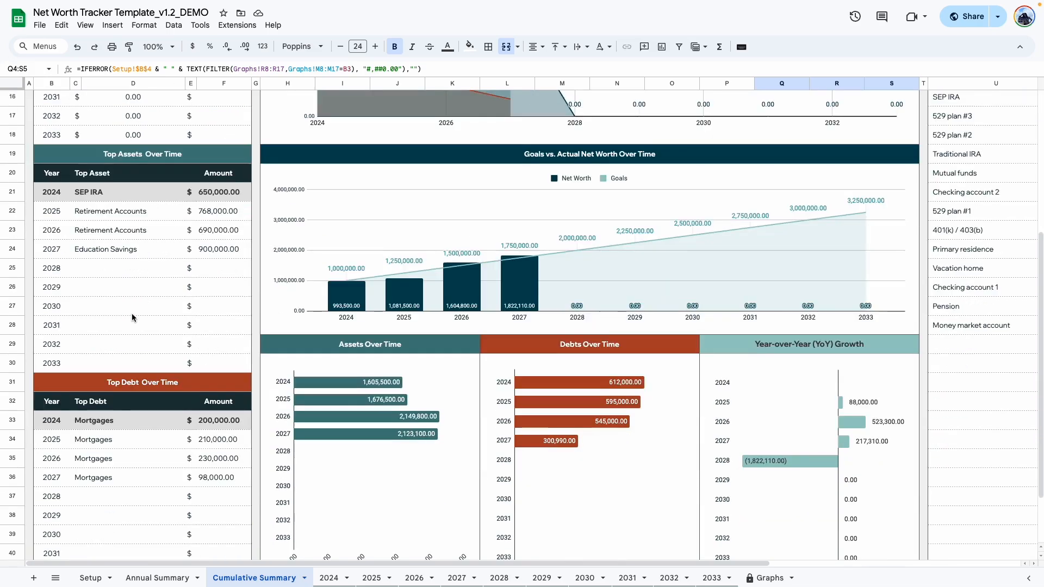
{"action": "scroll", "coordinate": [132, 318], "scroll_direction": "up", "scroll_amount": 5}
{"action": "left_click_drag", "start_coordinate": [322, 566], "coordinate": [481, 573]}
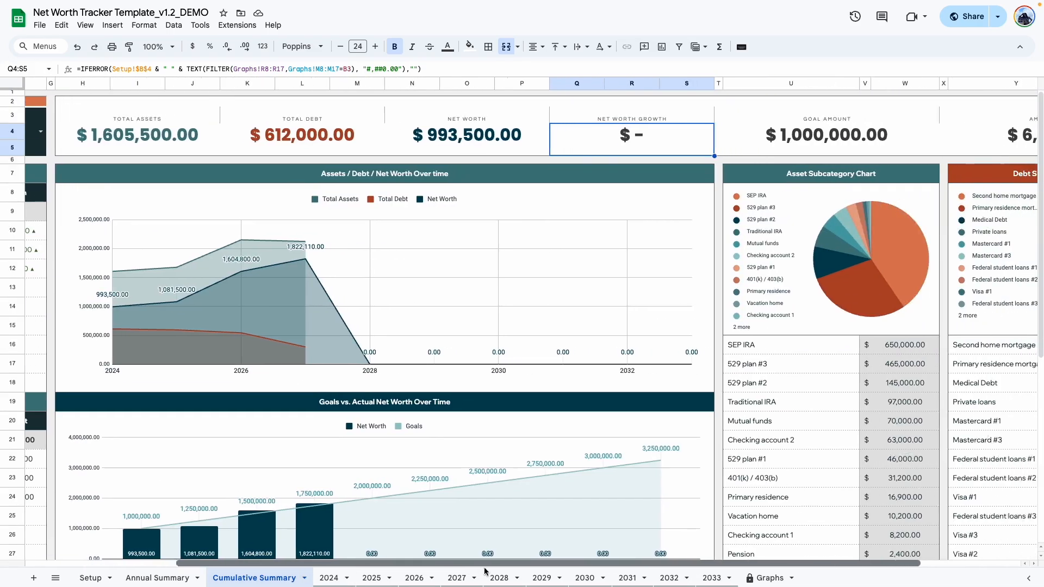
- View the 2024, 2025 and 2026 yearly sheets of the demo template one after another
{"action": "left_click", "coordinate": [328, 578]}
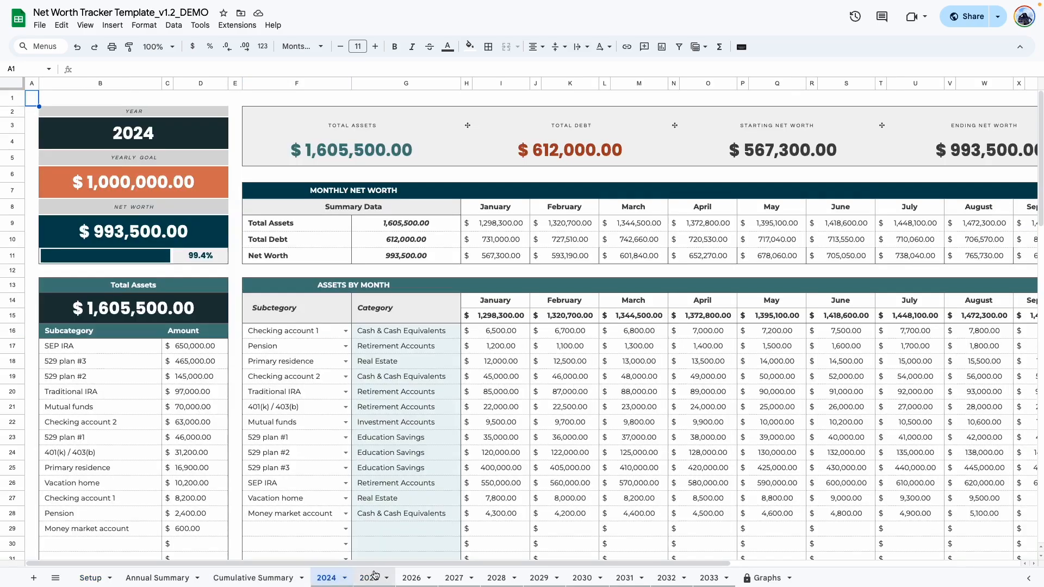
{"action": "left_click", "coordinate": [374, 577]}
{"action": "left_click", "coordinate": [408, 578]}
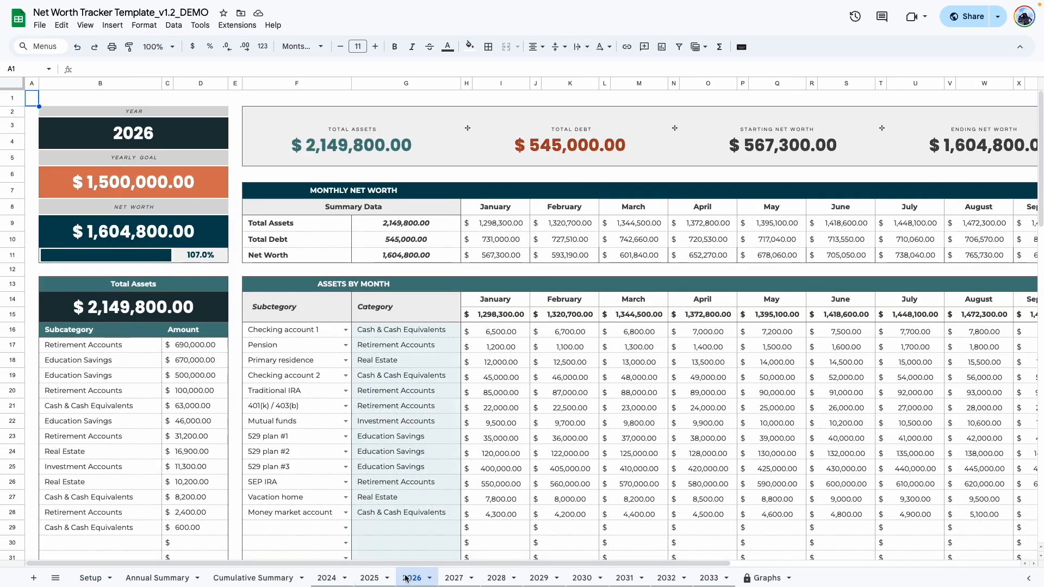